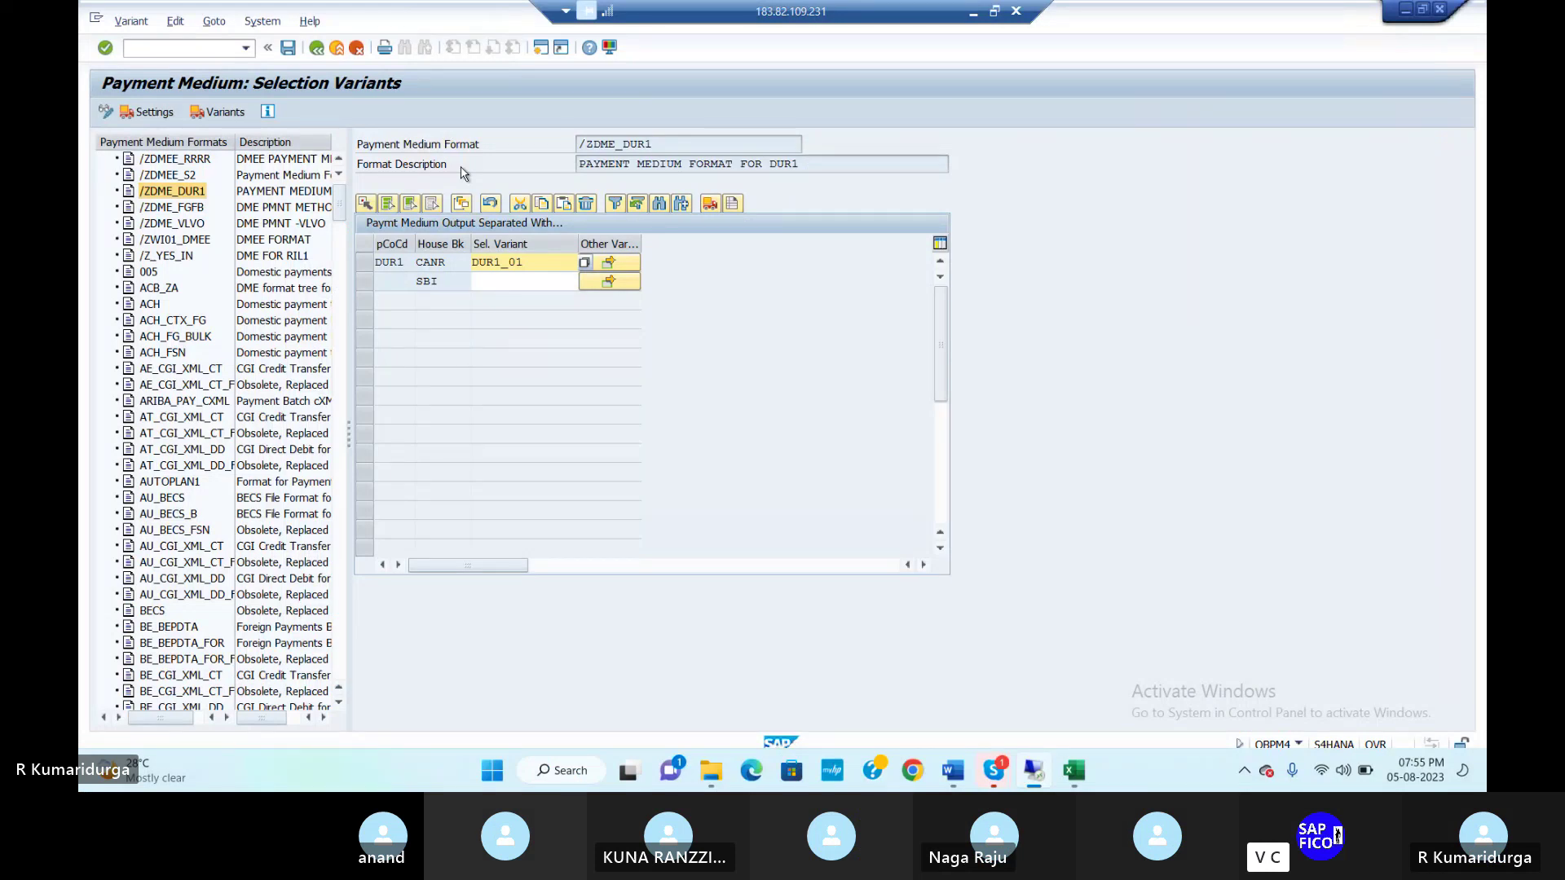
Step: Exit to the SAP Easy Access screen and restart transaction OBPM4
click(178, 51)
text(/)
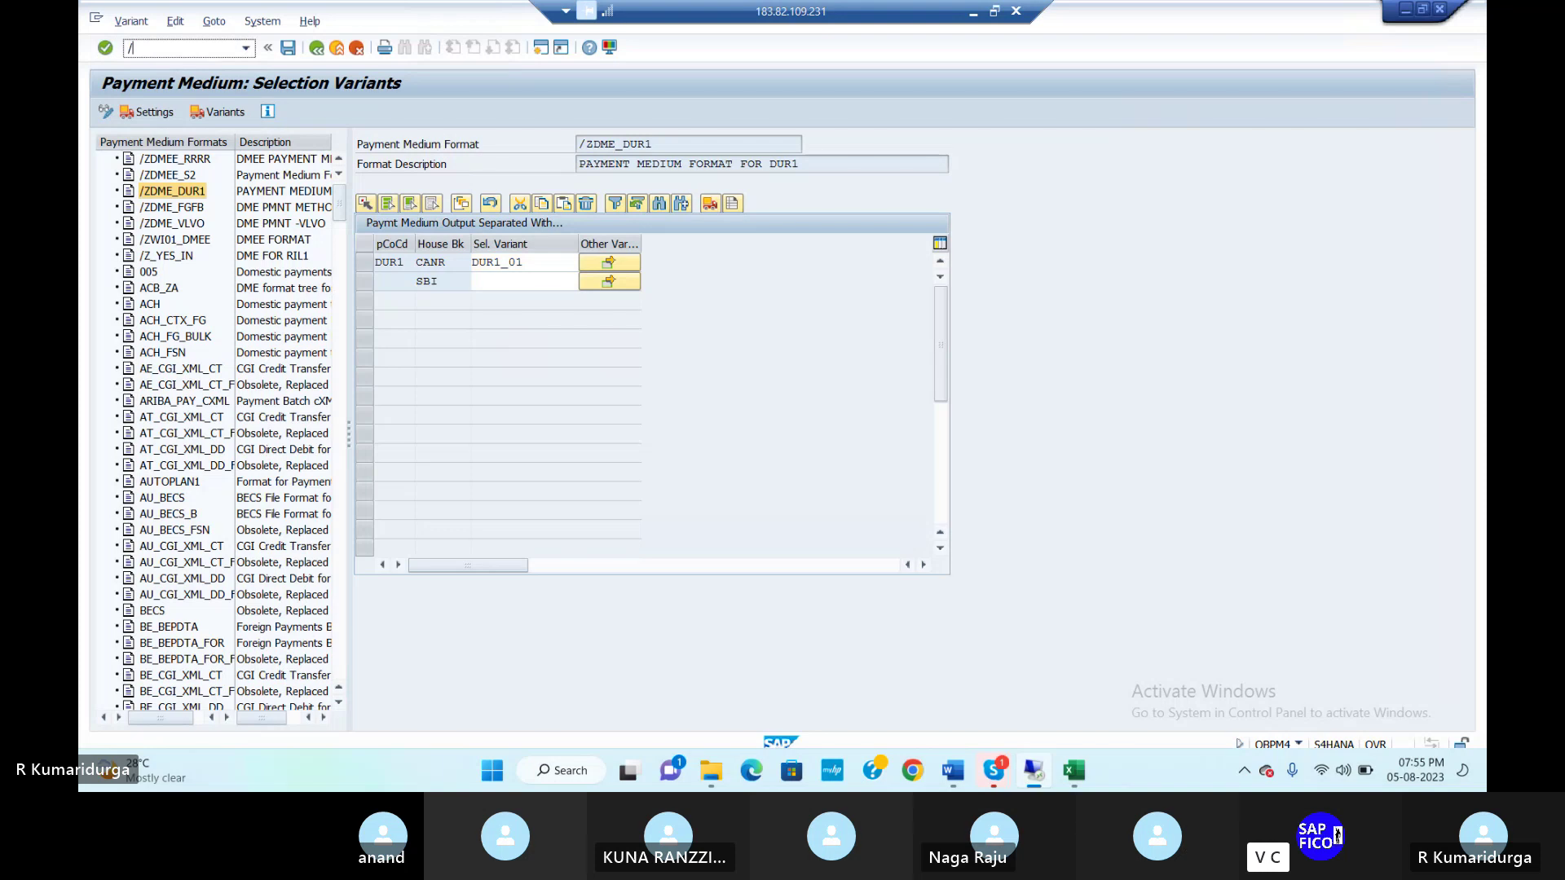
text(n)
key(Return)
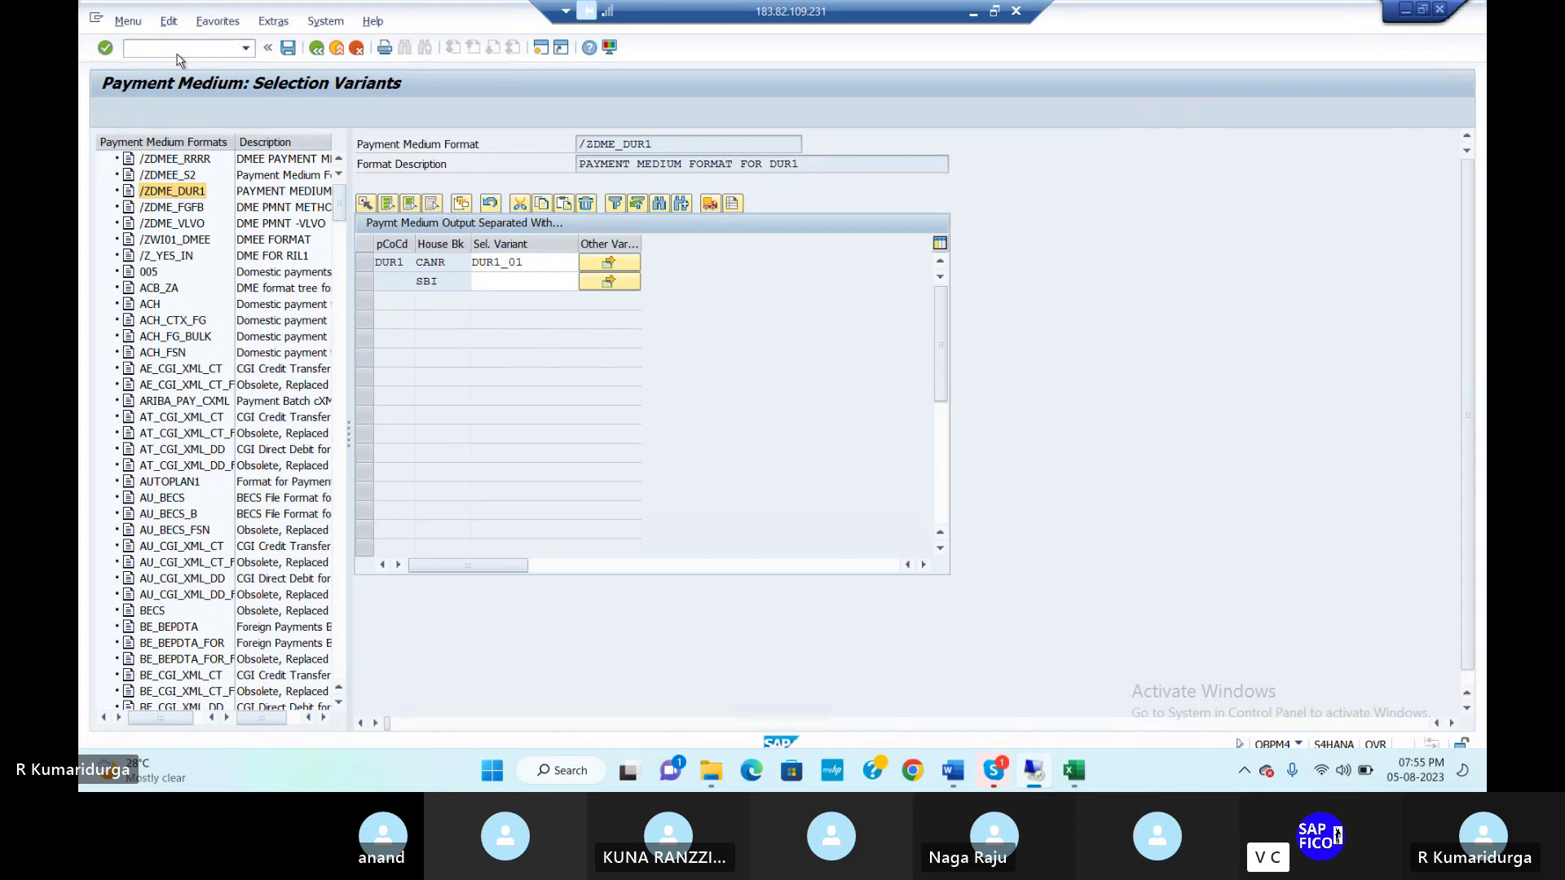
text(/)
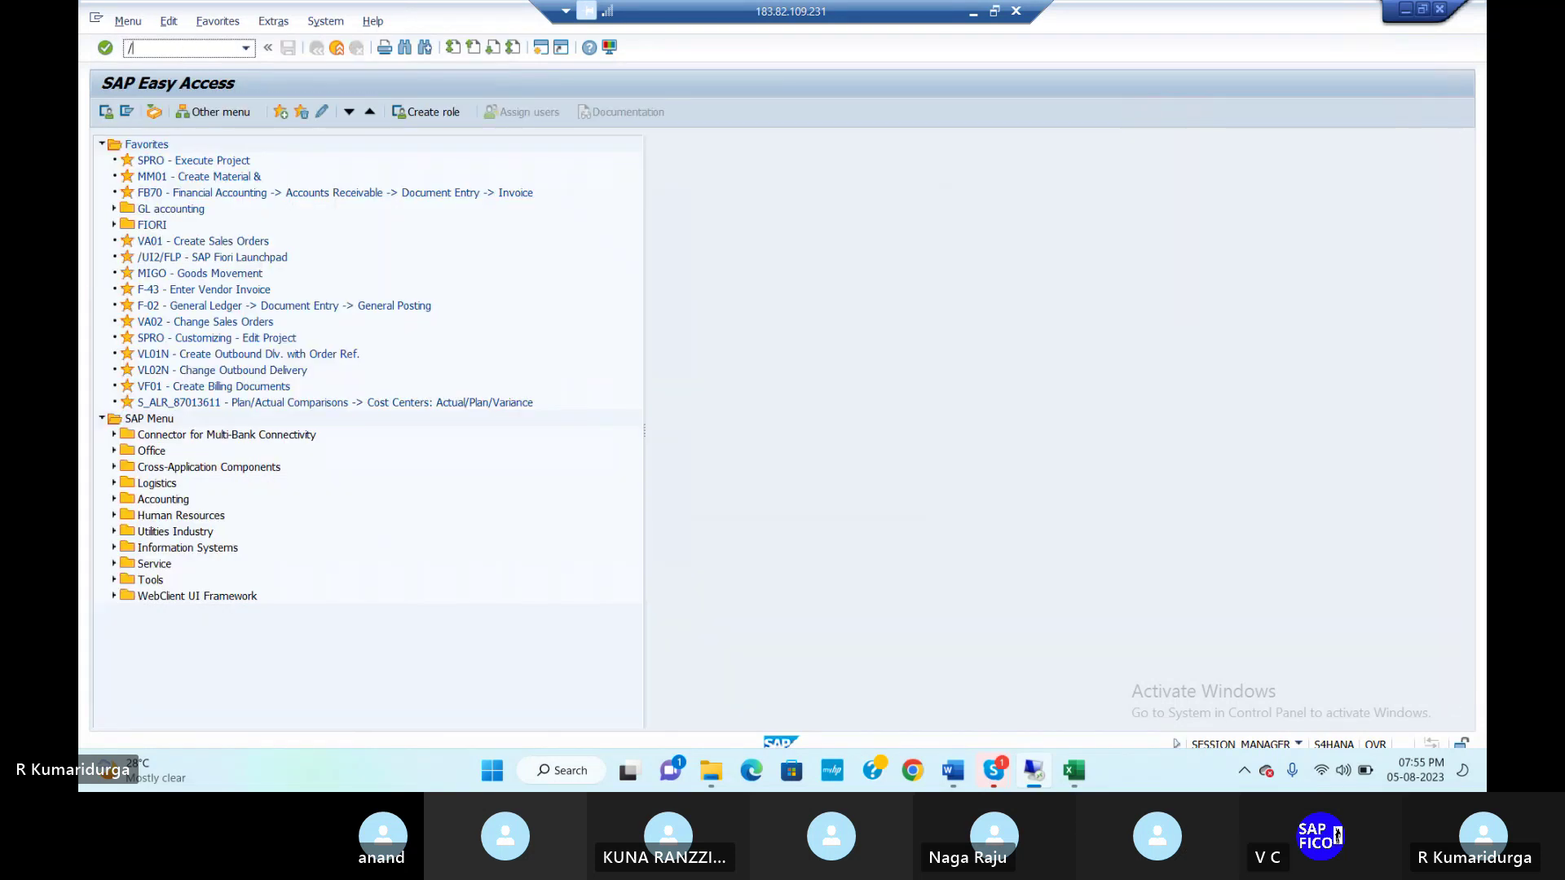
text(NOBPM4)
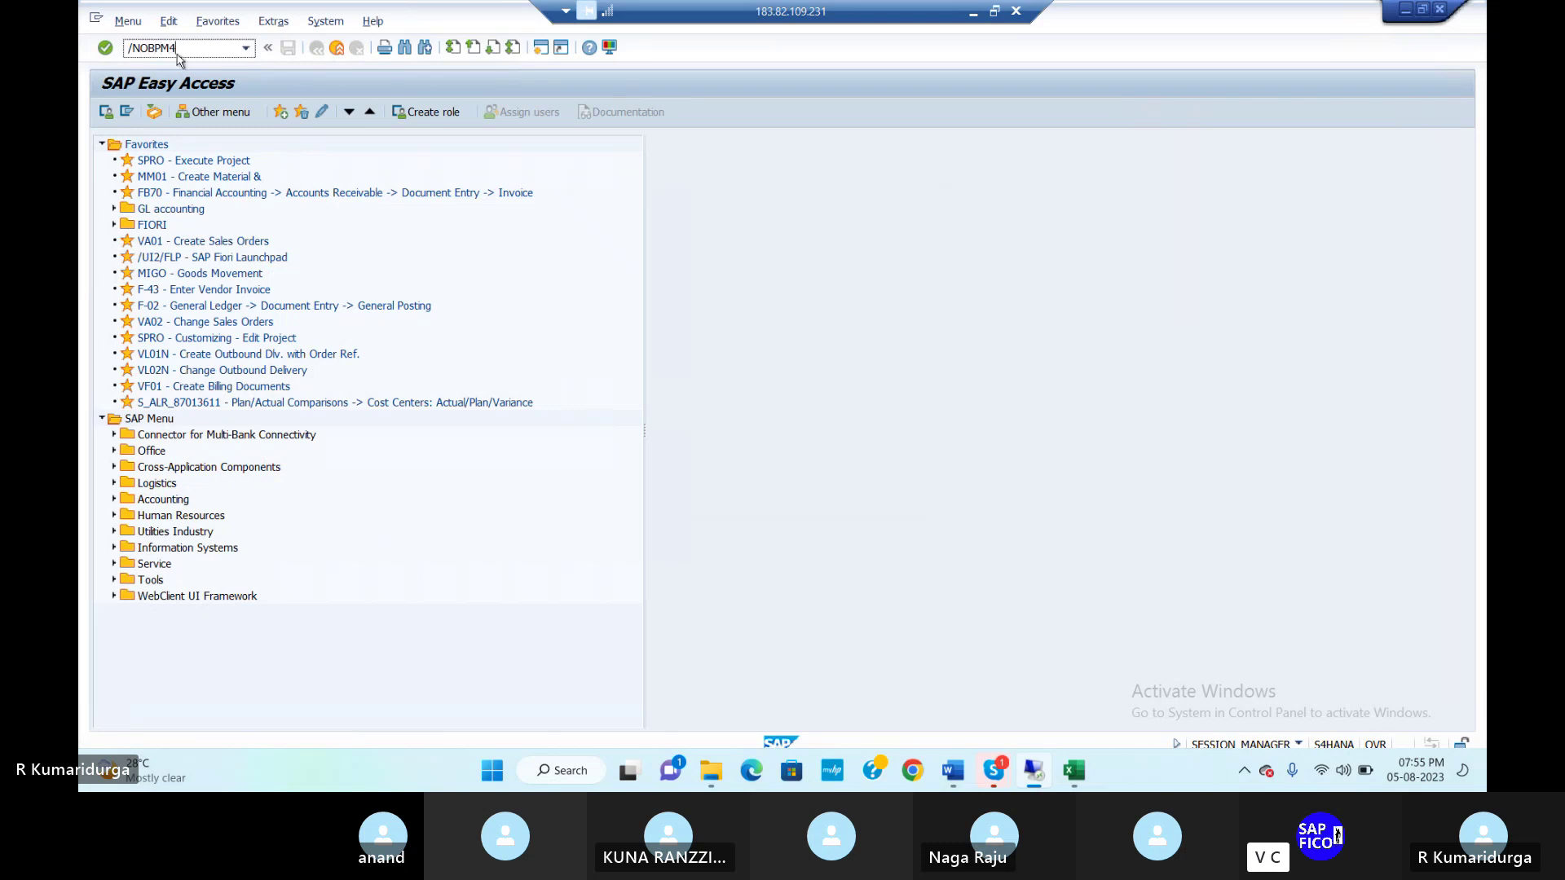
key(Return)
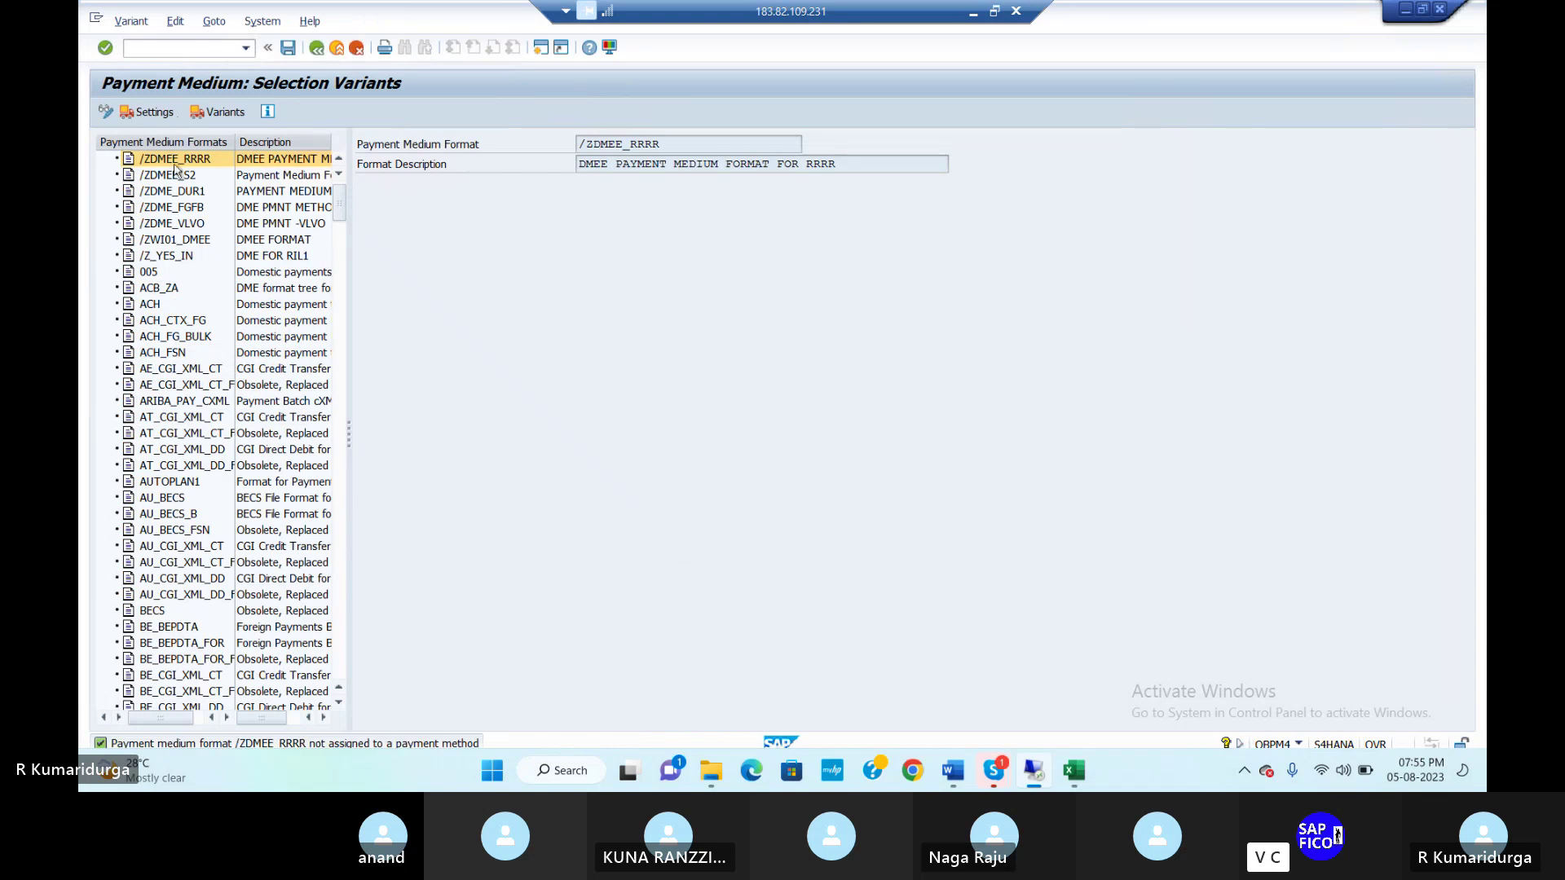
Step: Assign selection variant DUR1_01 to house bank CANR for payment medium format /ZDME_DUR1 and save the assignment
click(169, 191)
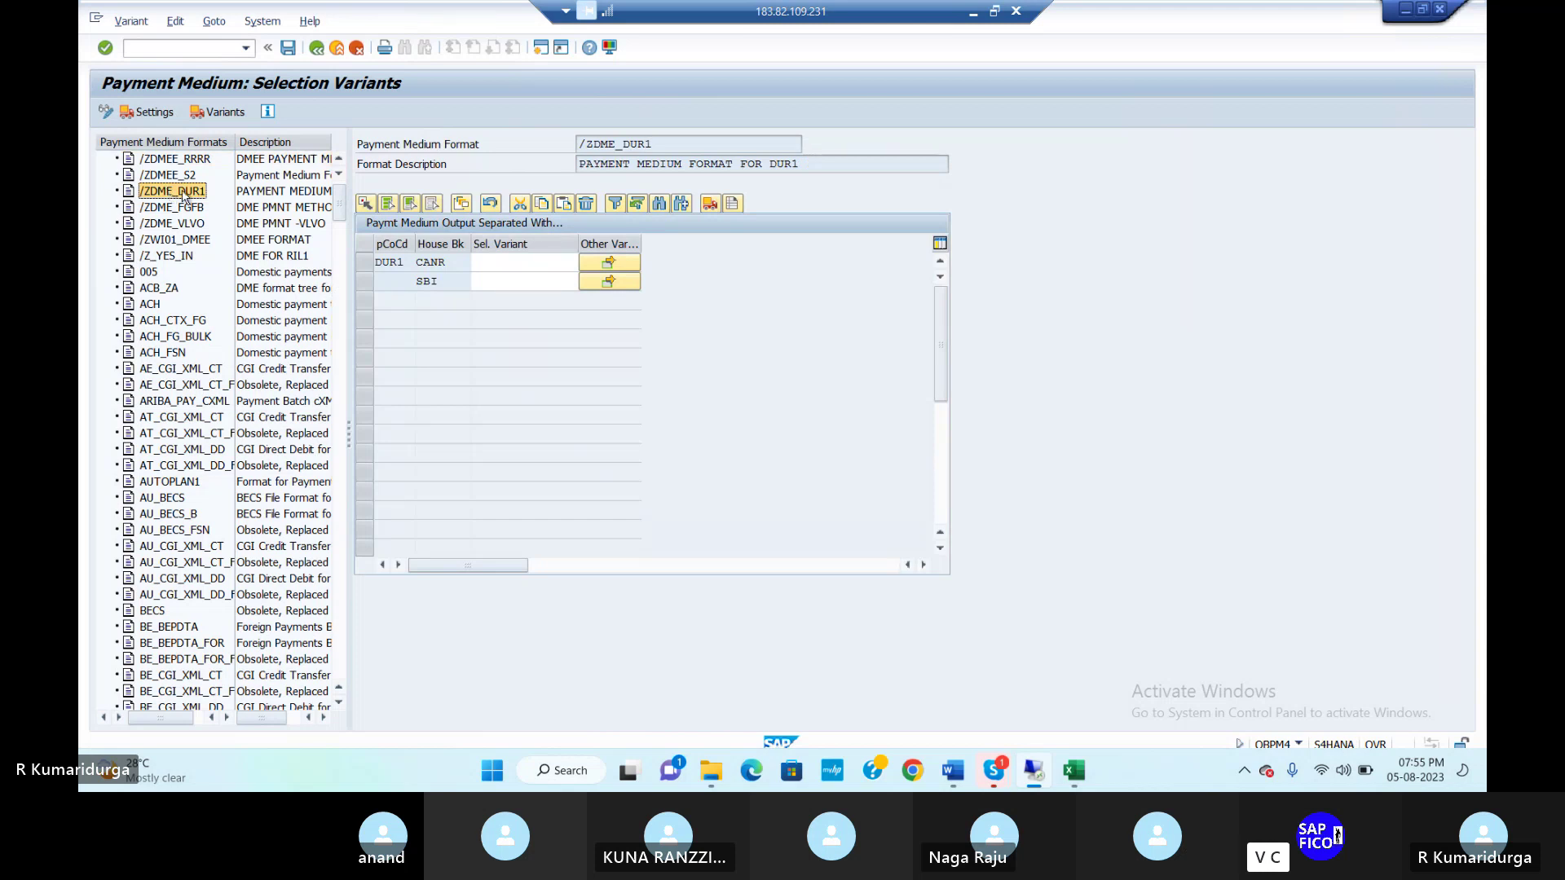
click(507, 264)
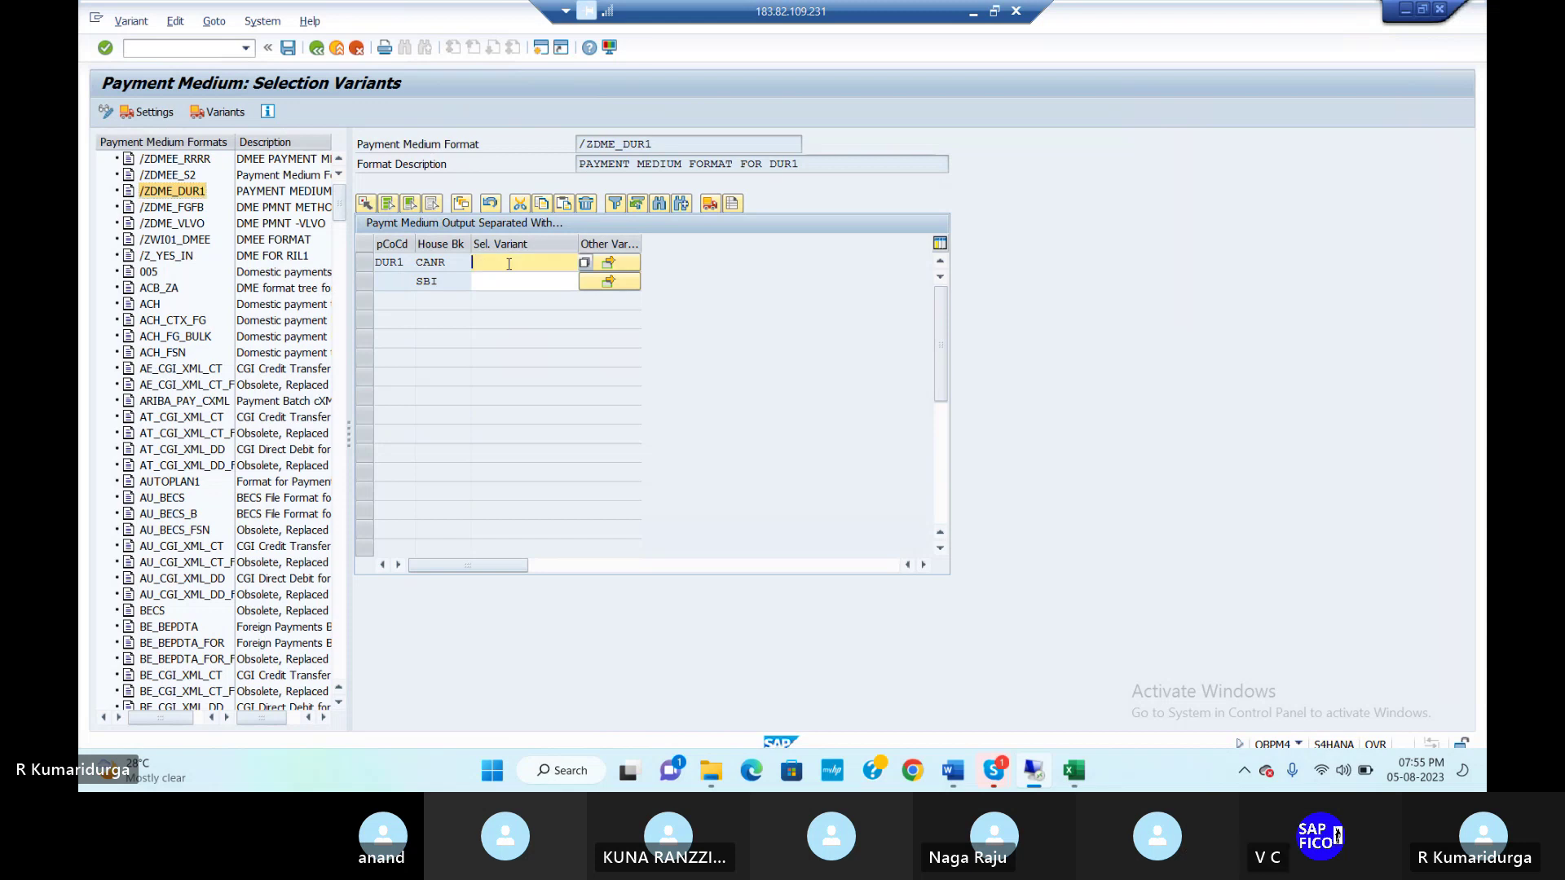
click(592, 266)
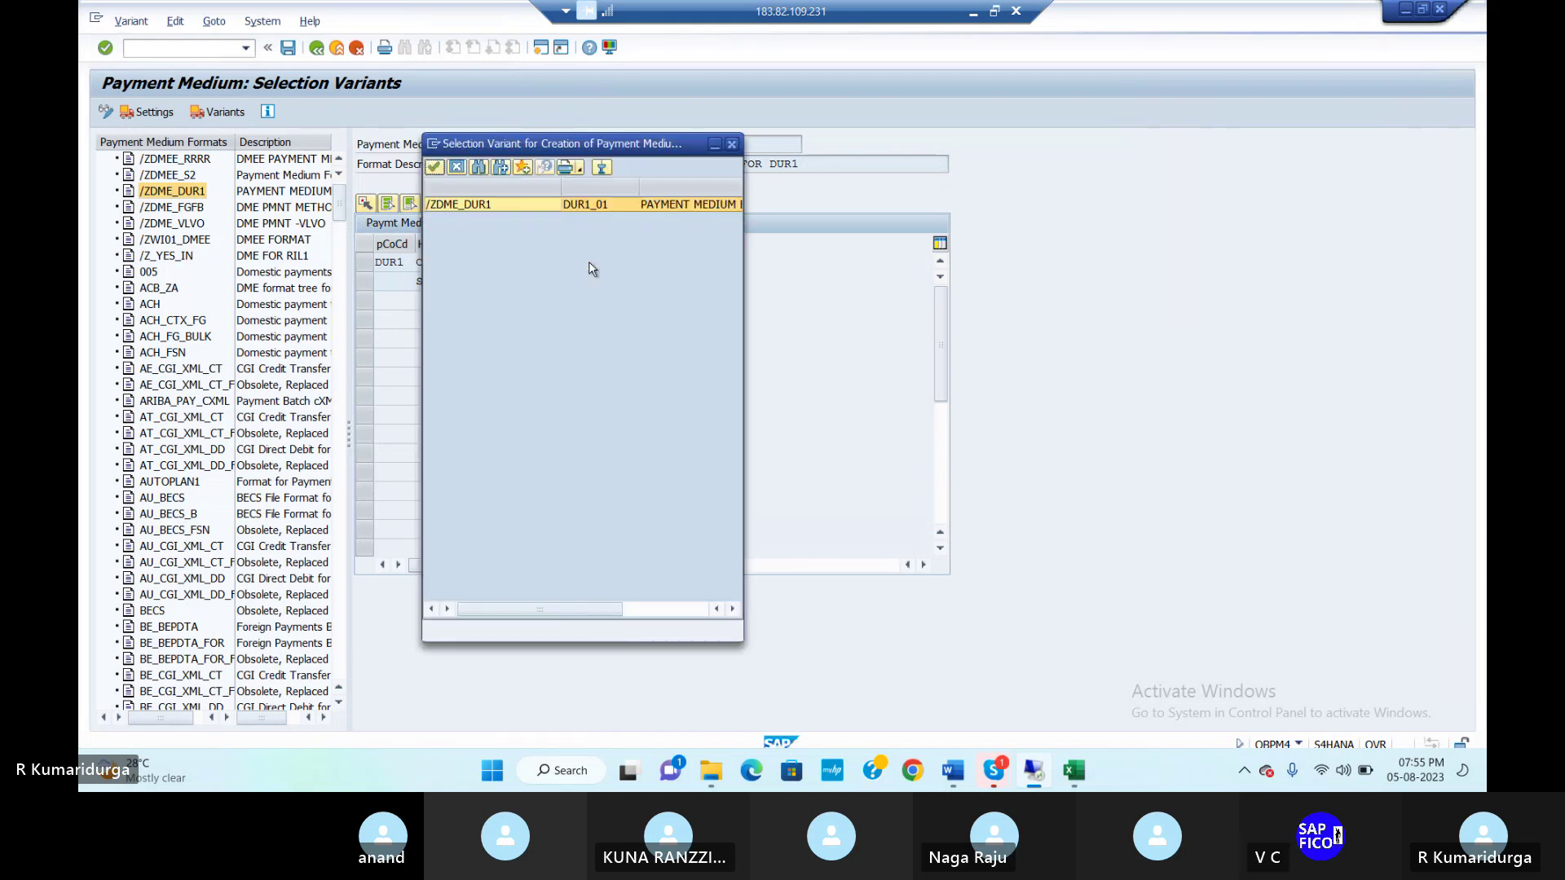
double_click(538, 205)
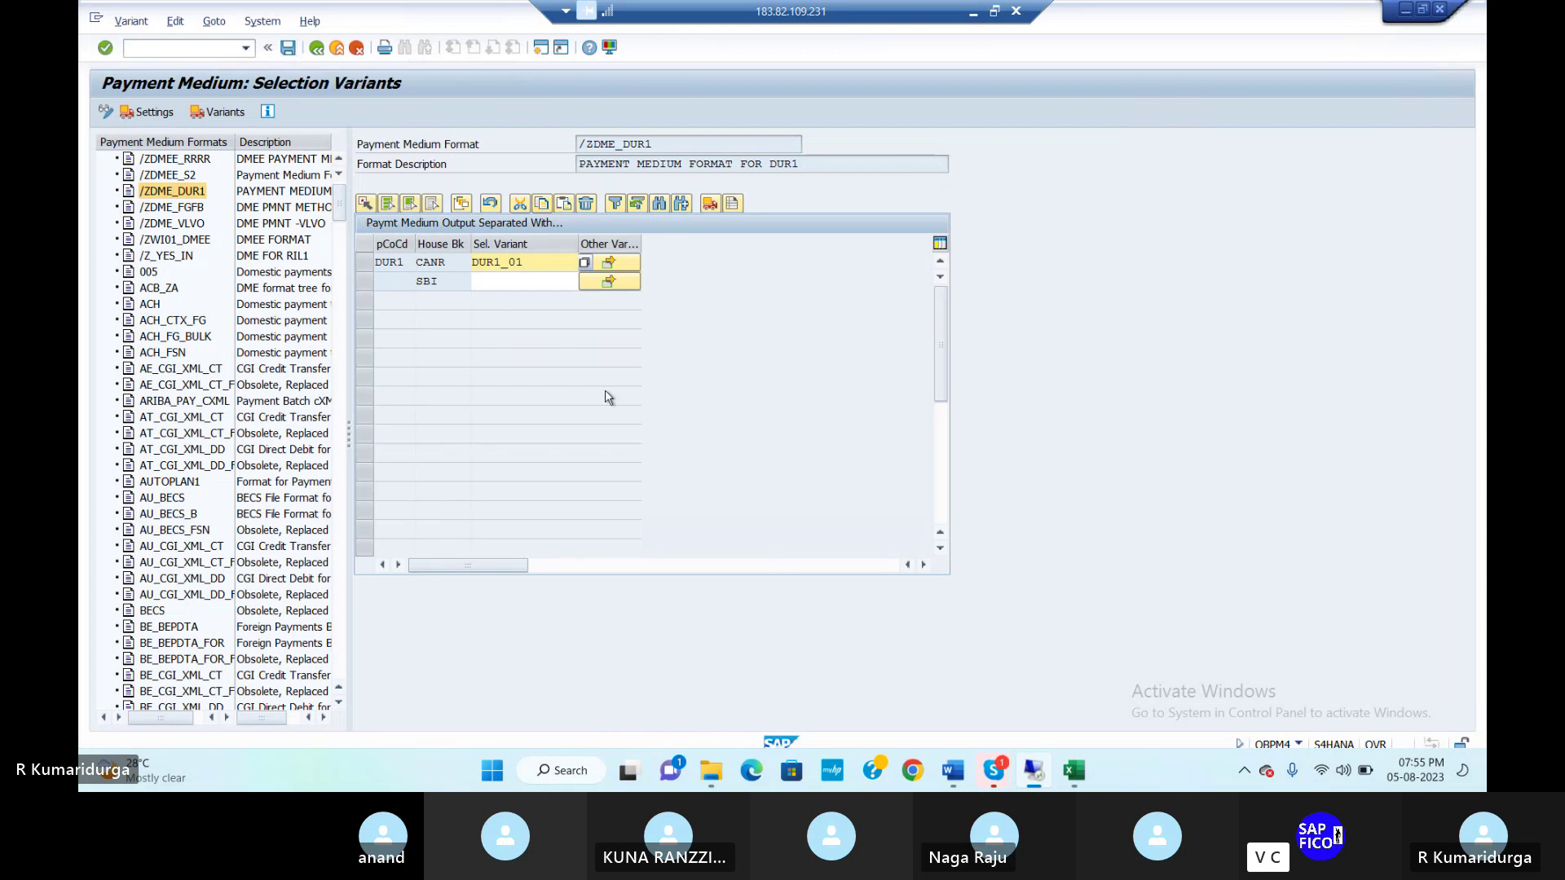
click(286, 48)
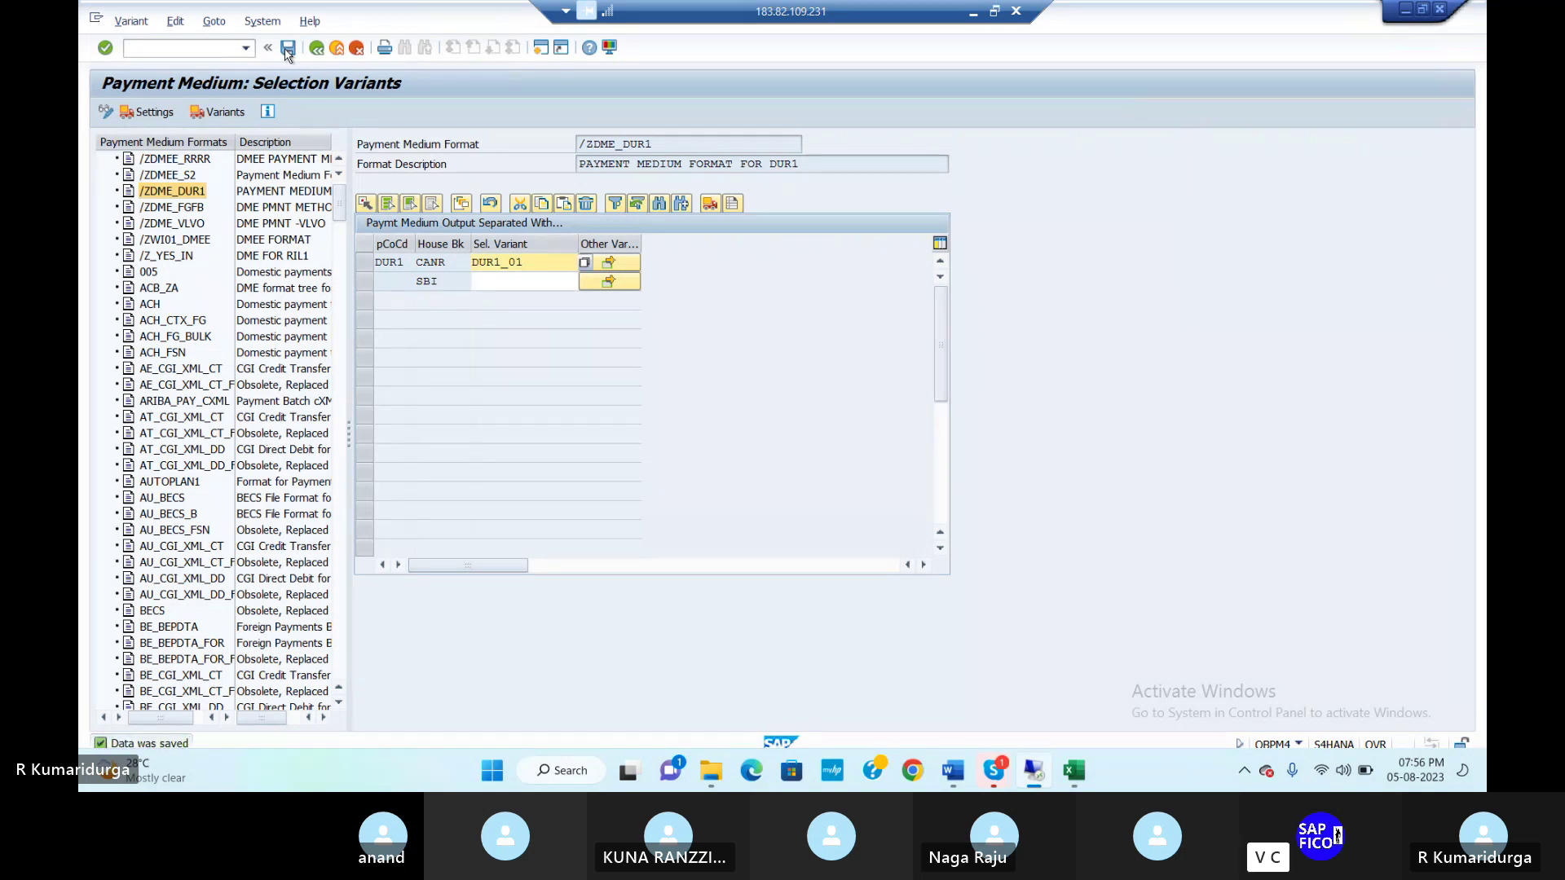
click(287, 48)
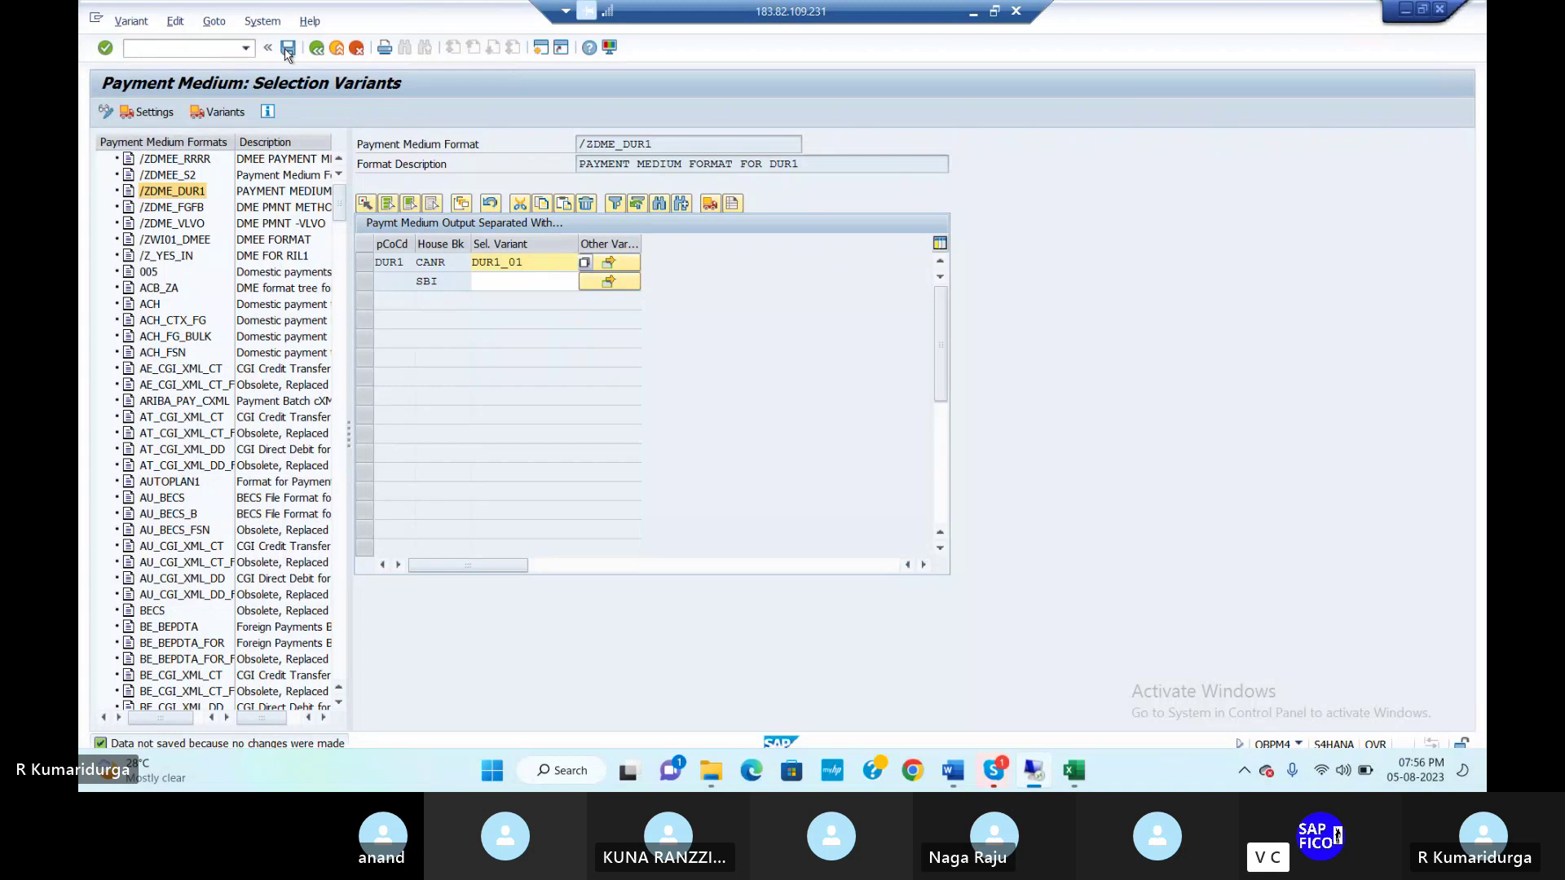
Step: Reload transaction OBPM4 and reopen format /ZDME_DUR1 to check the saved variant assignment for house bank CANR
click(211, 50)
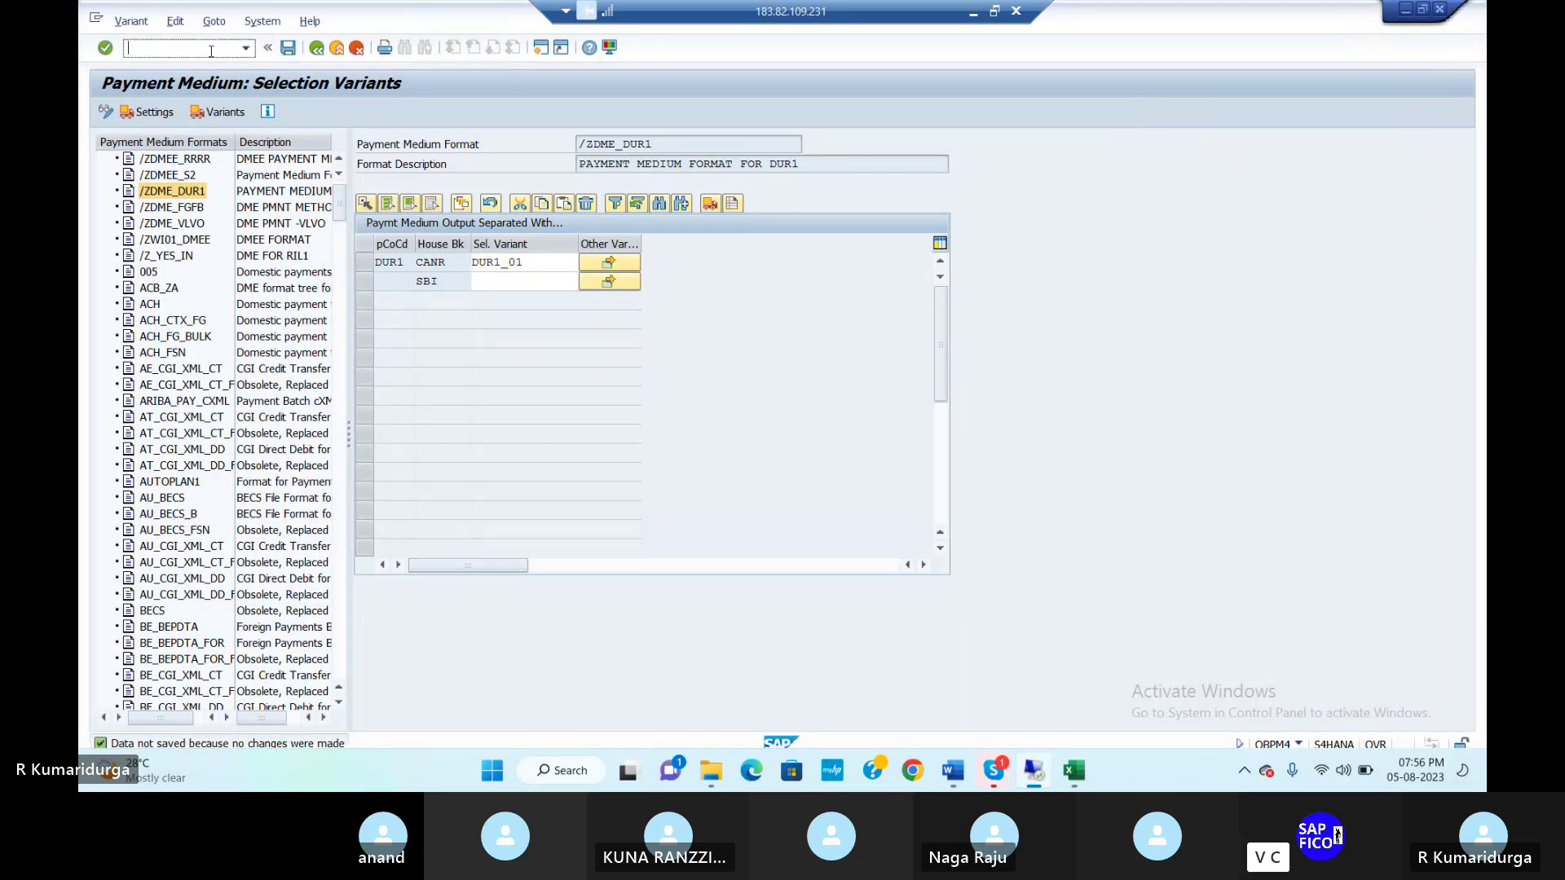
text(/NOBM)
key(BackSpace)
text(PM1)
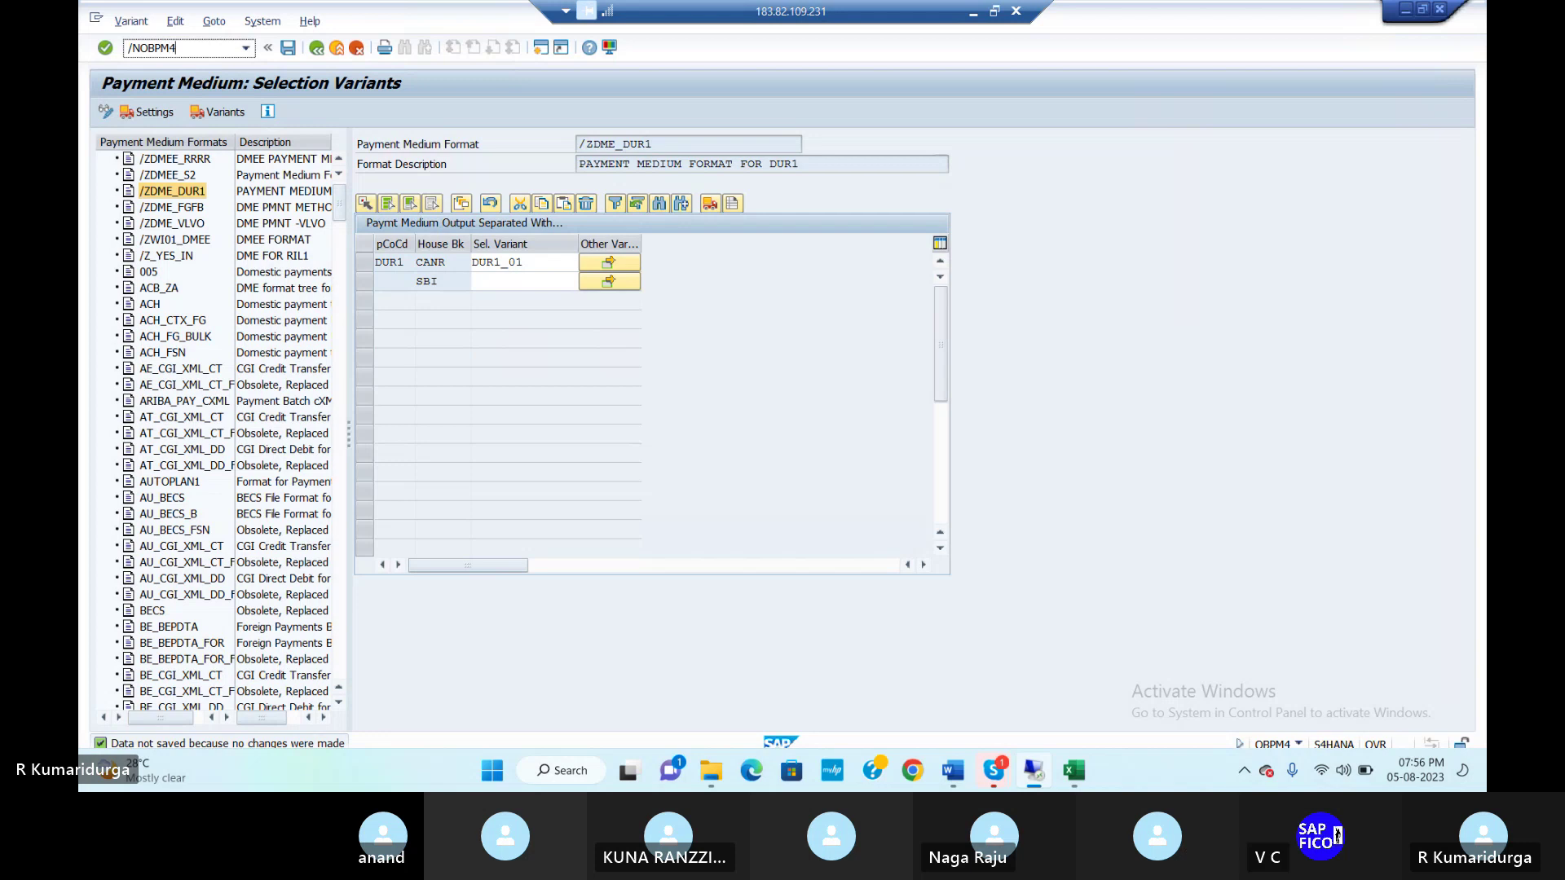
key(Return)
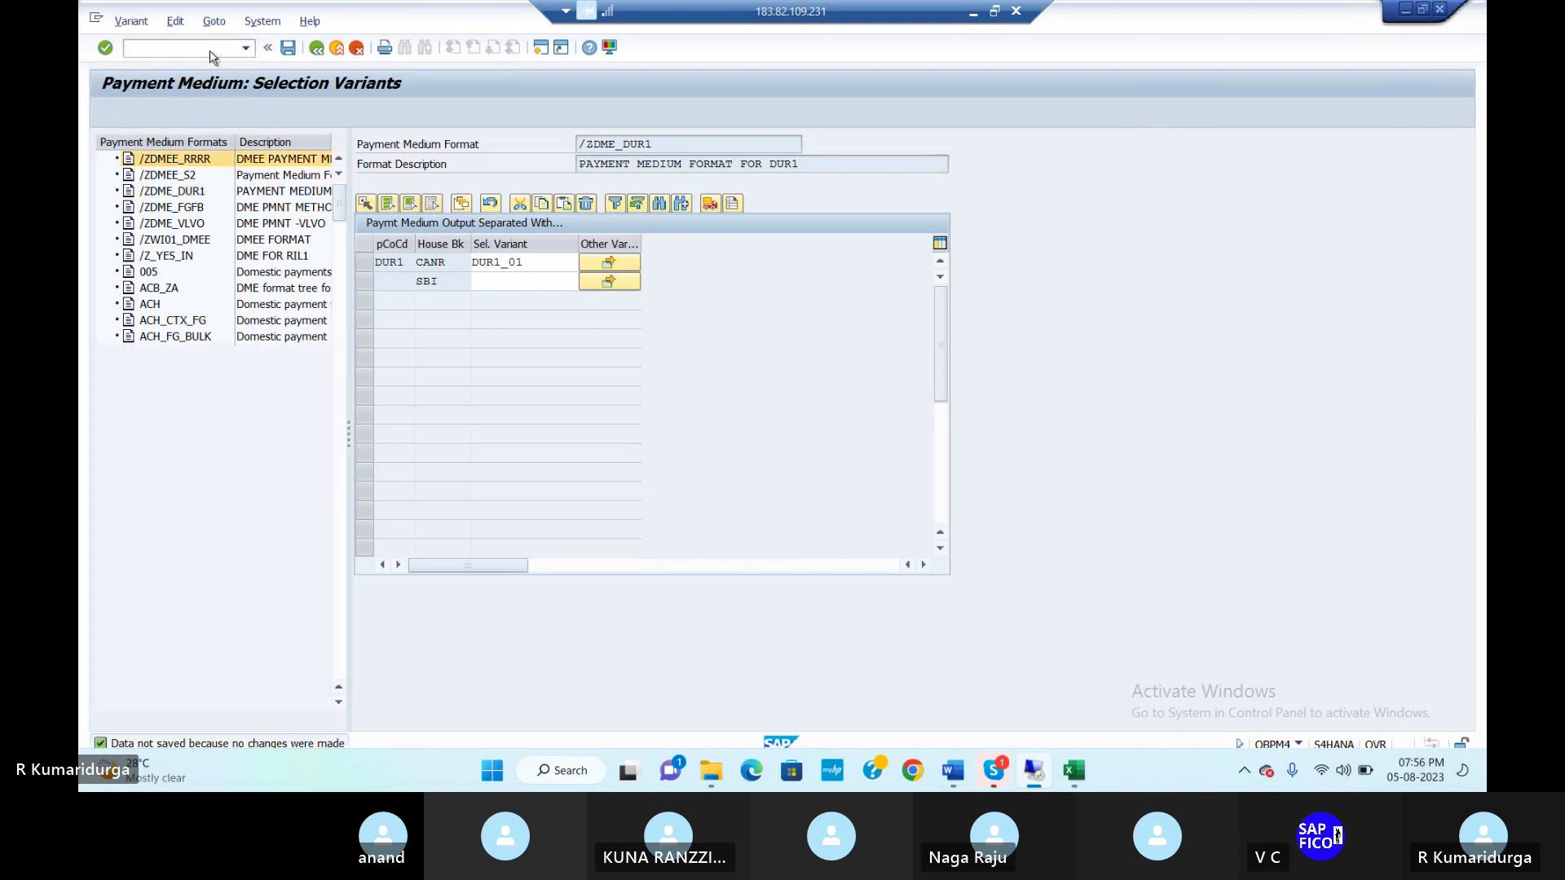
click(186, 193)
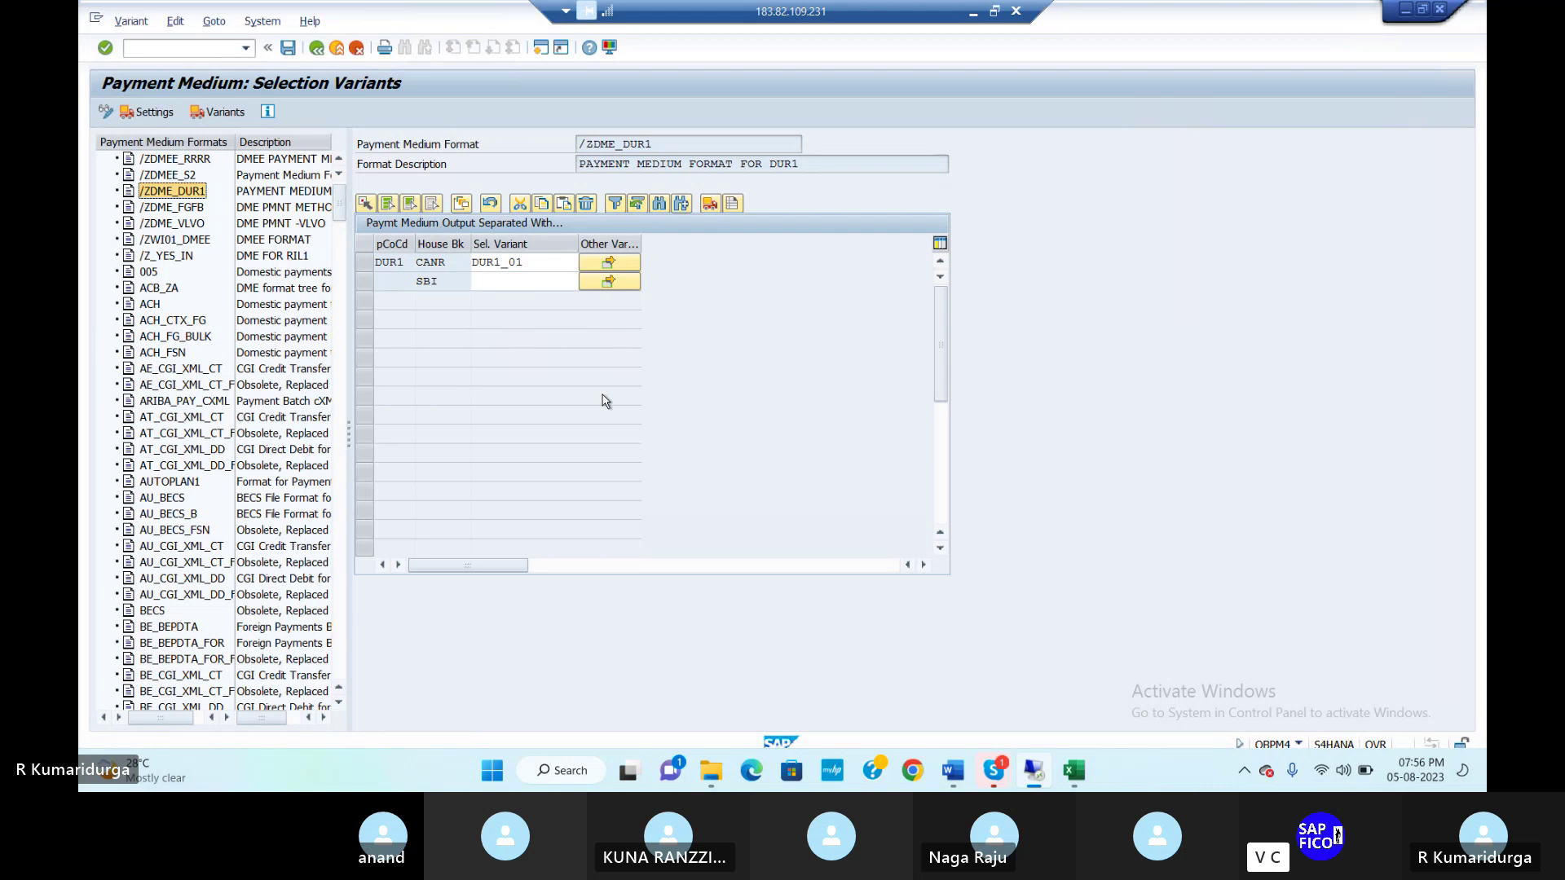
Step: Leave the payment medium variants transaction and return to the SAP Easy Access screen
click(229, 50)
text(/n)
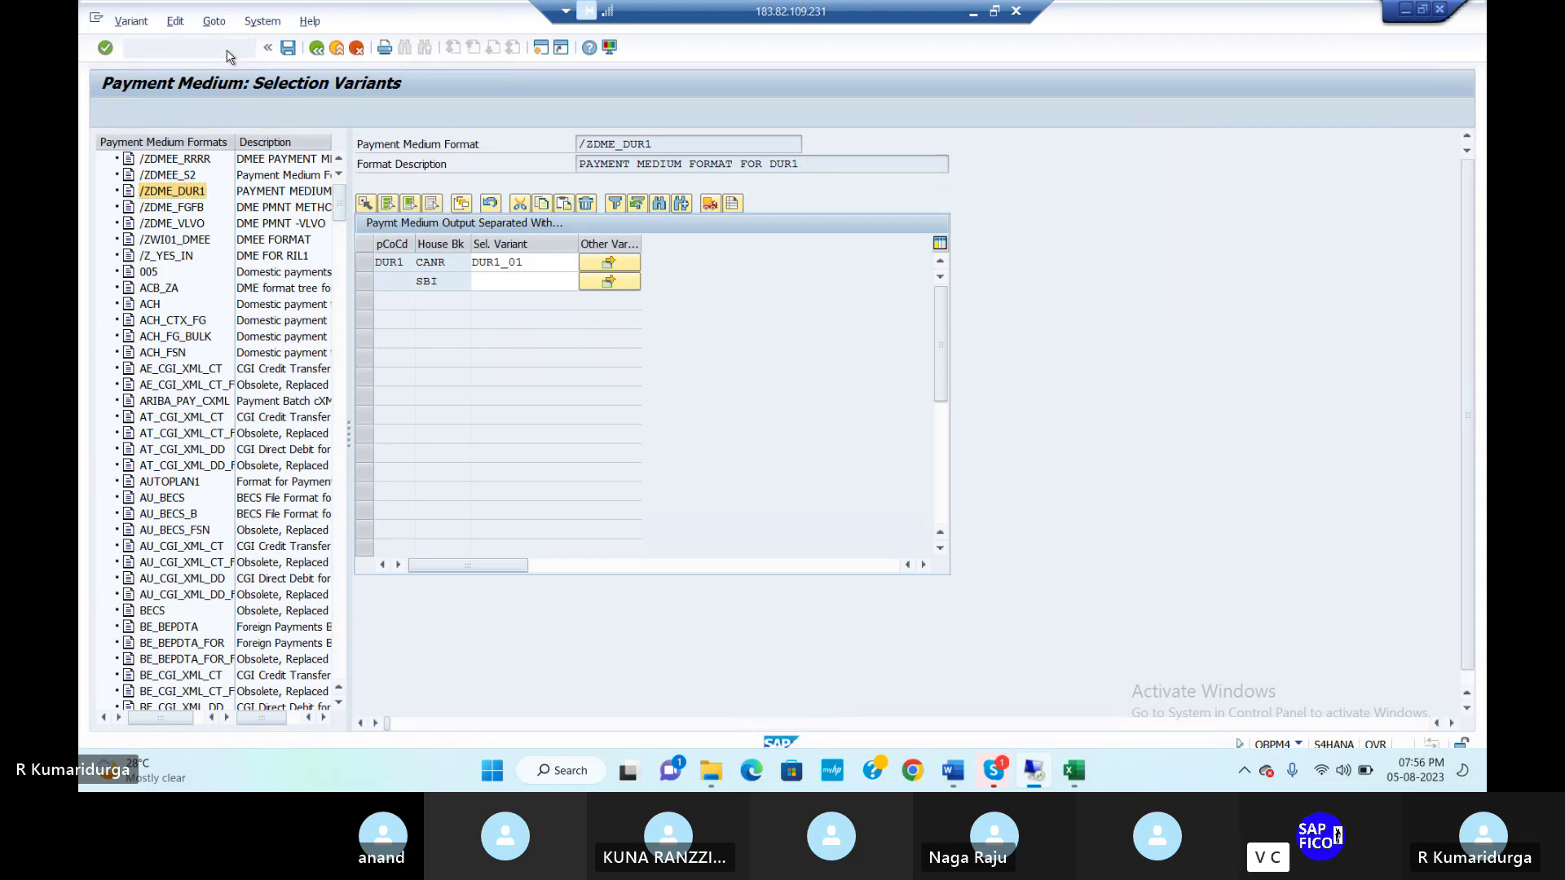
key(Return)
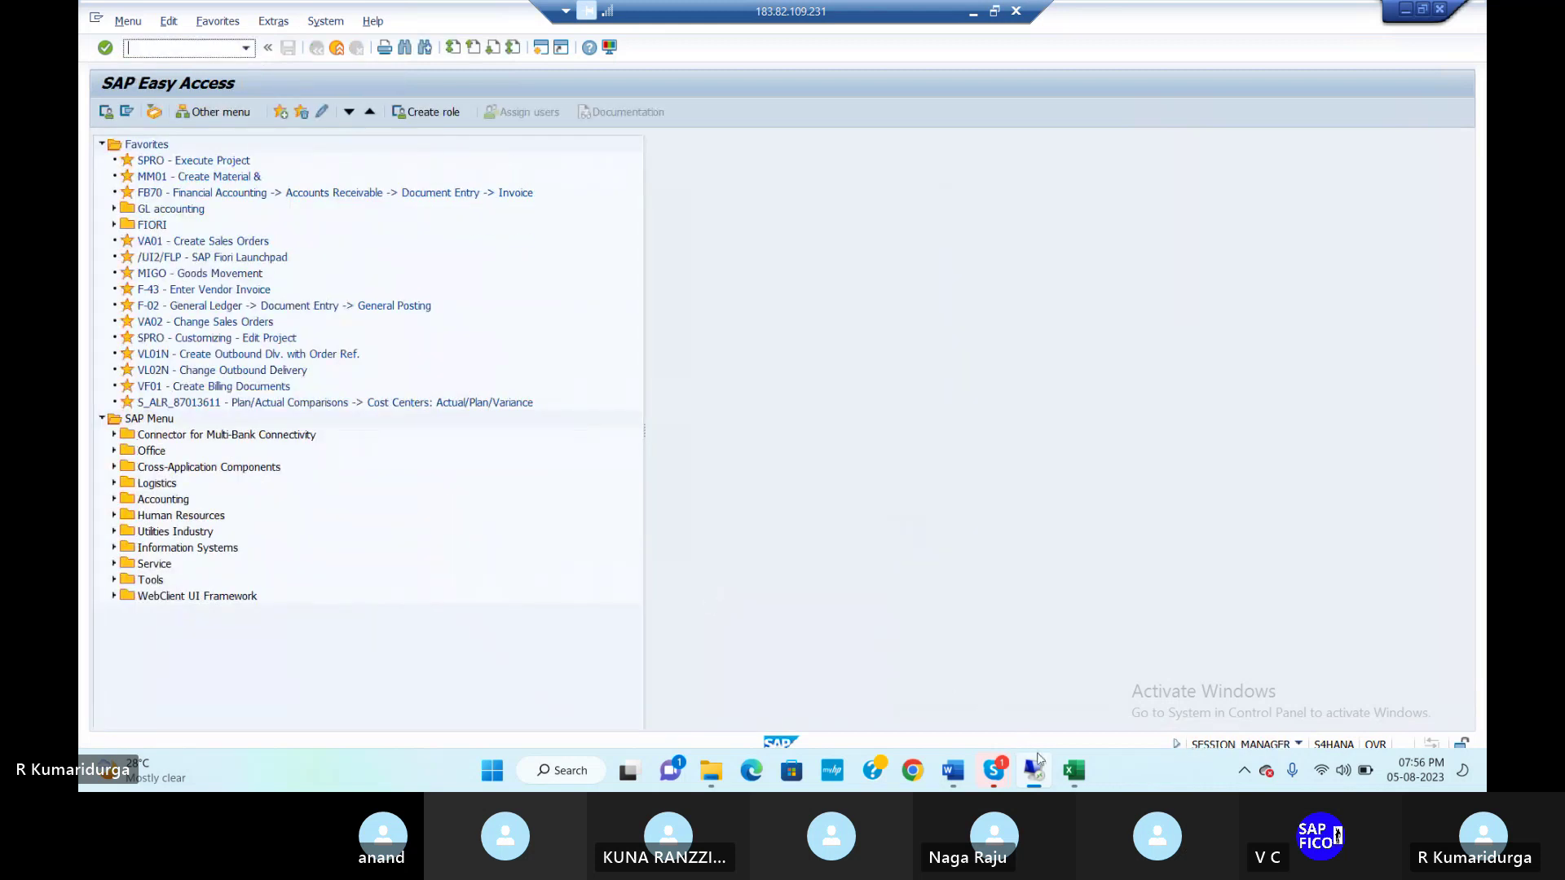
Step: Check the configuration steps in the DME Word document, switch back to SAP, and open transaction DMEE
mouse_move(958, 782)
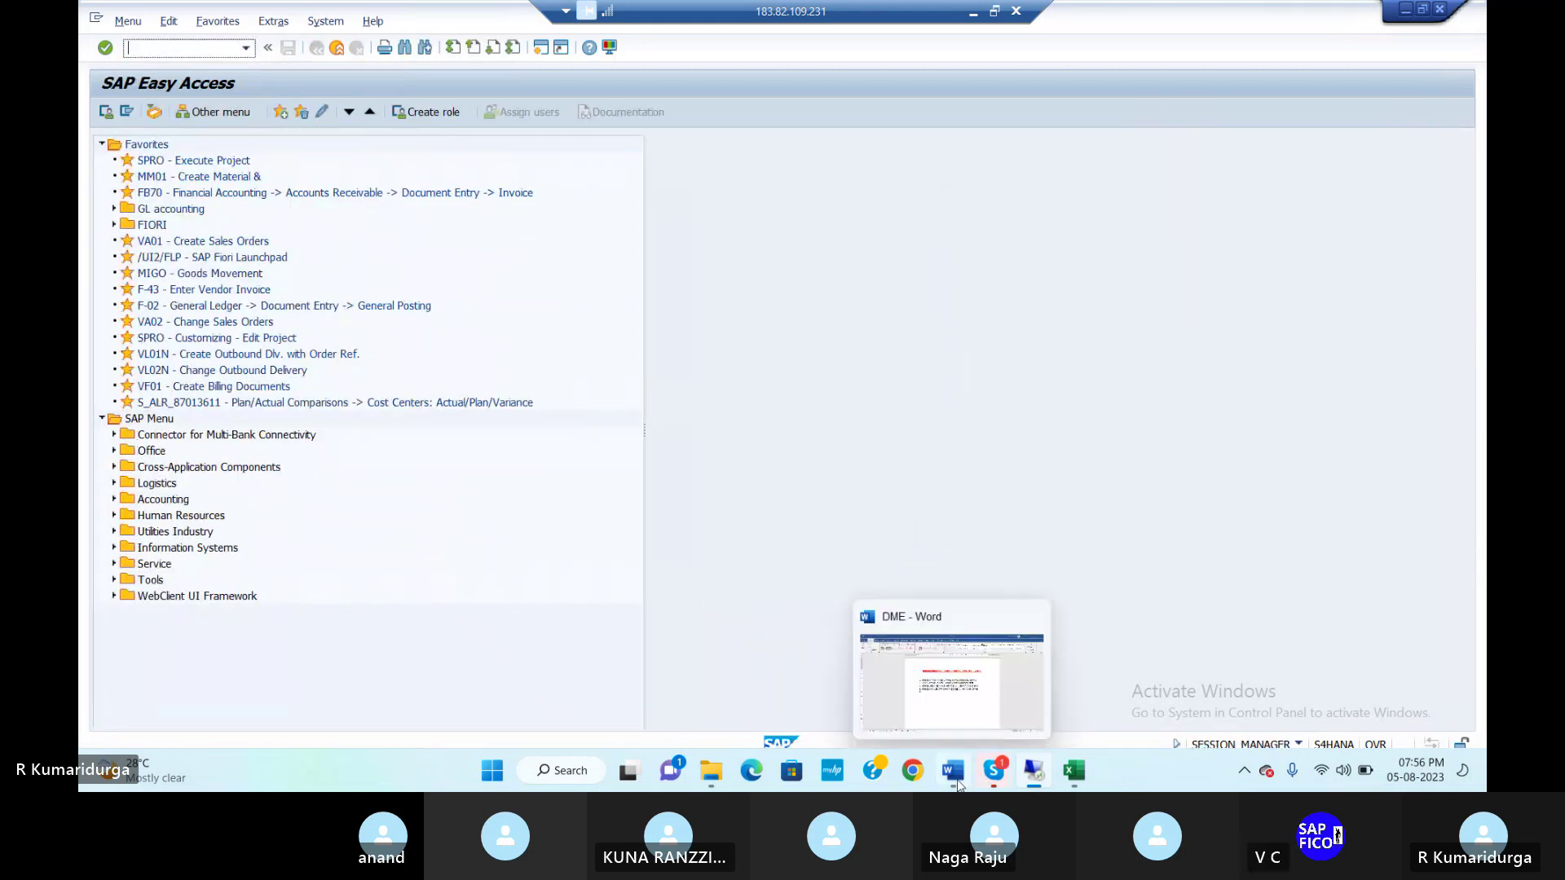
click(963, 721)
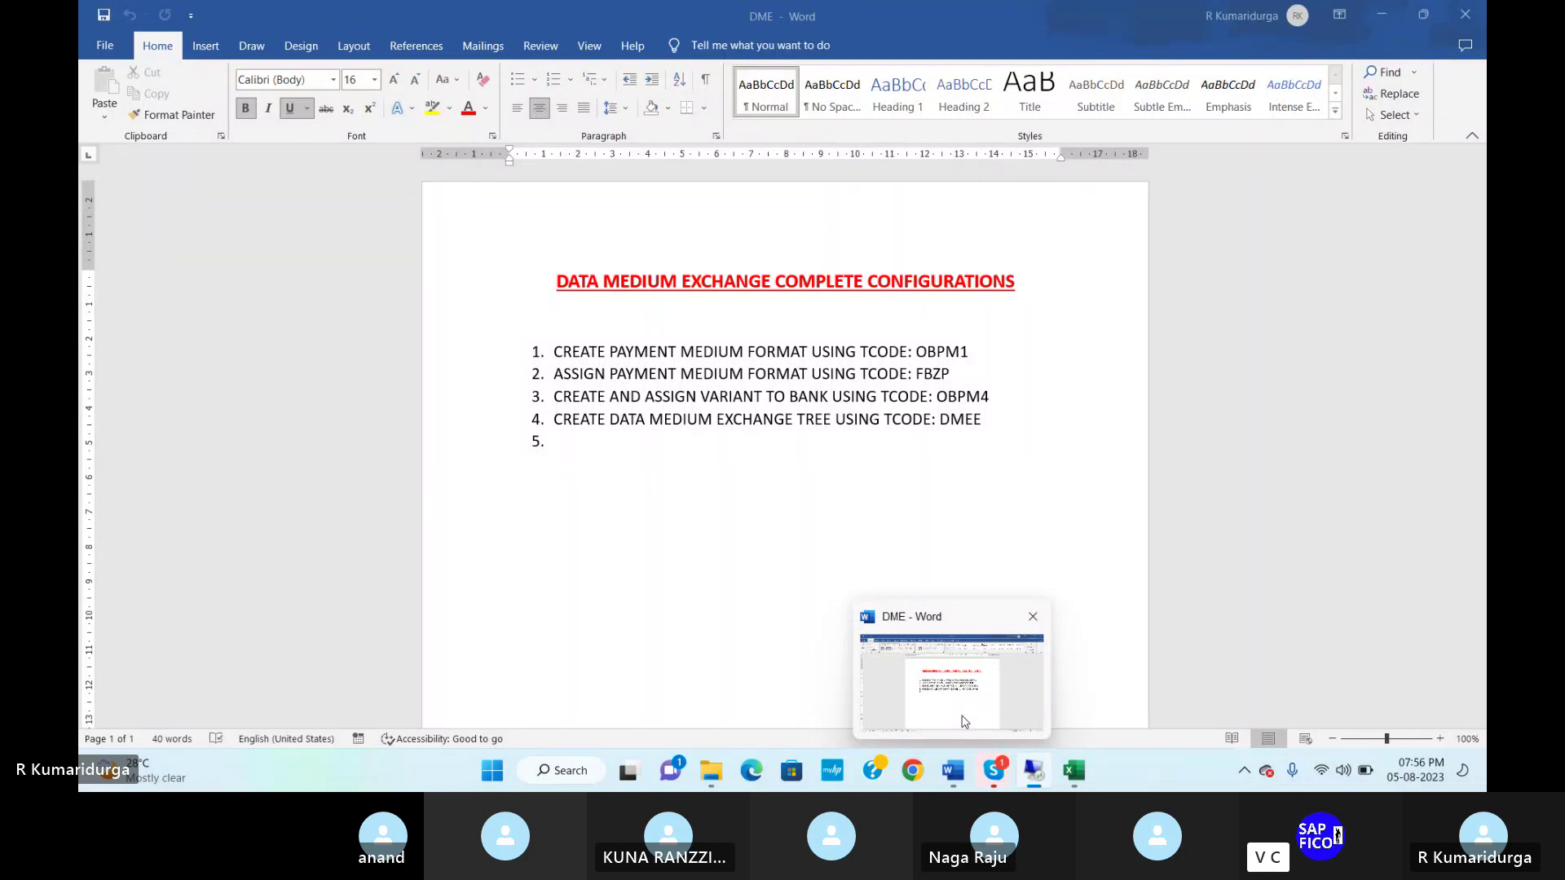
key(alt+Tab)
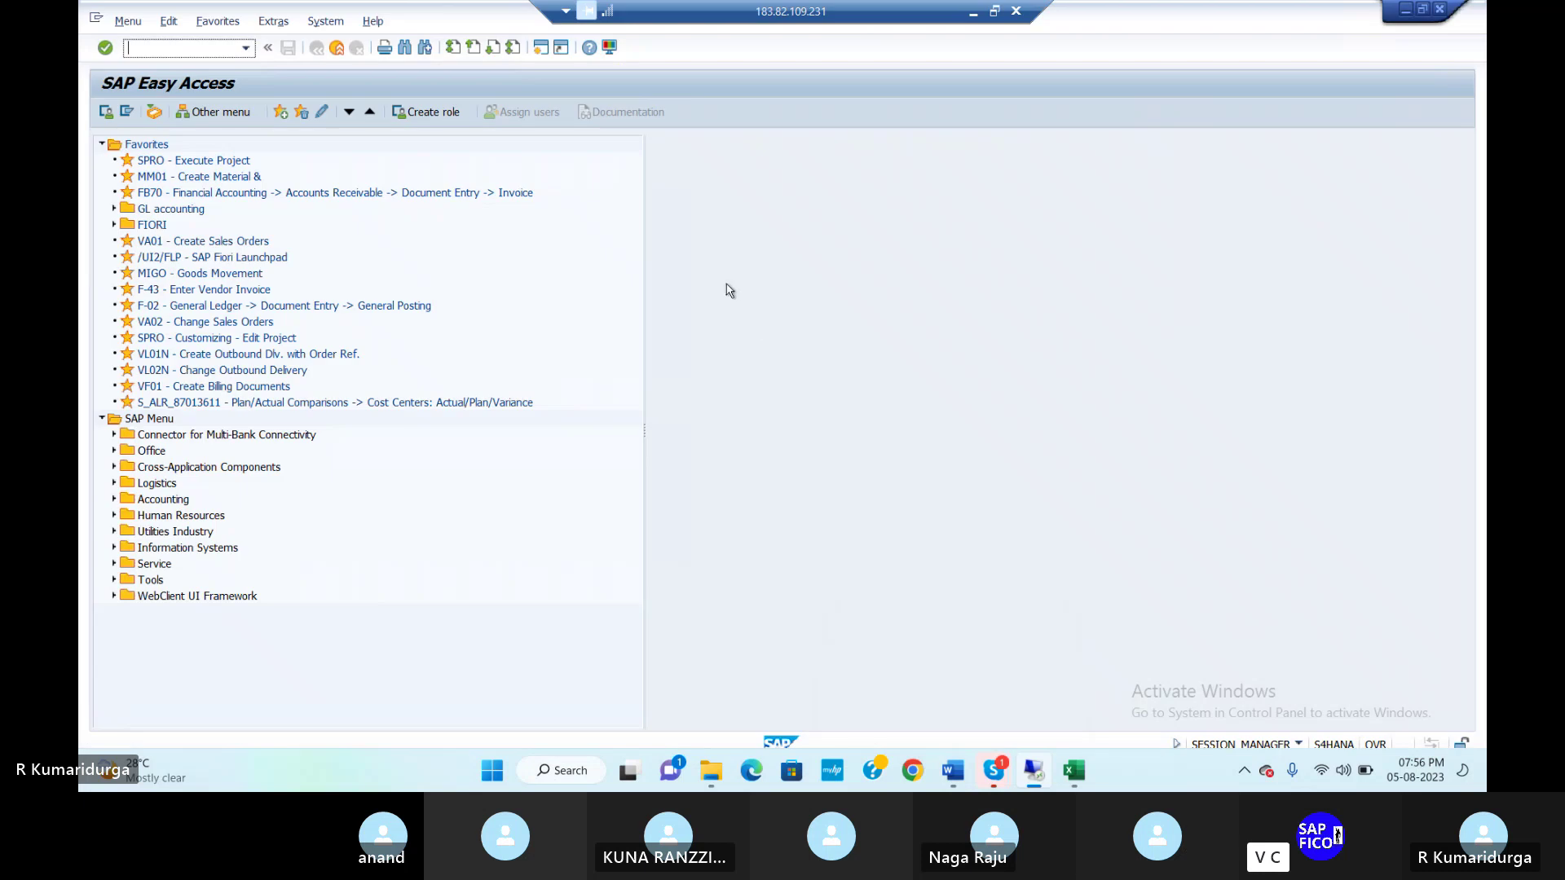
text(DMEE)
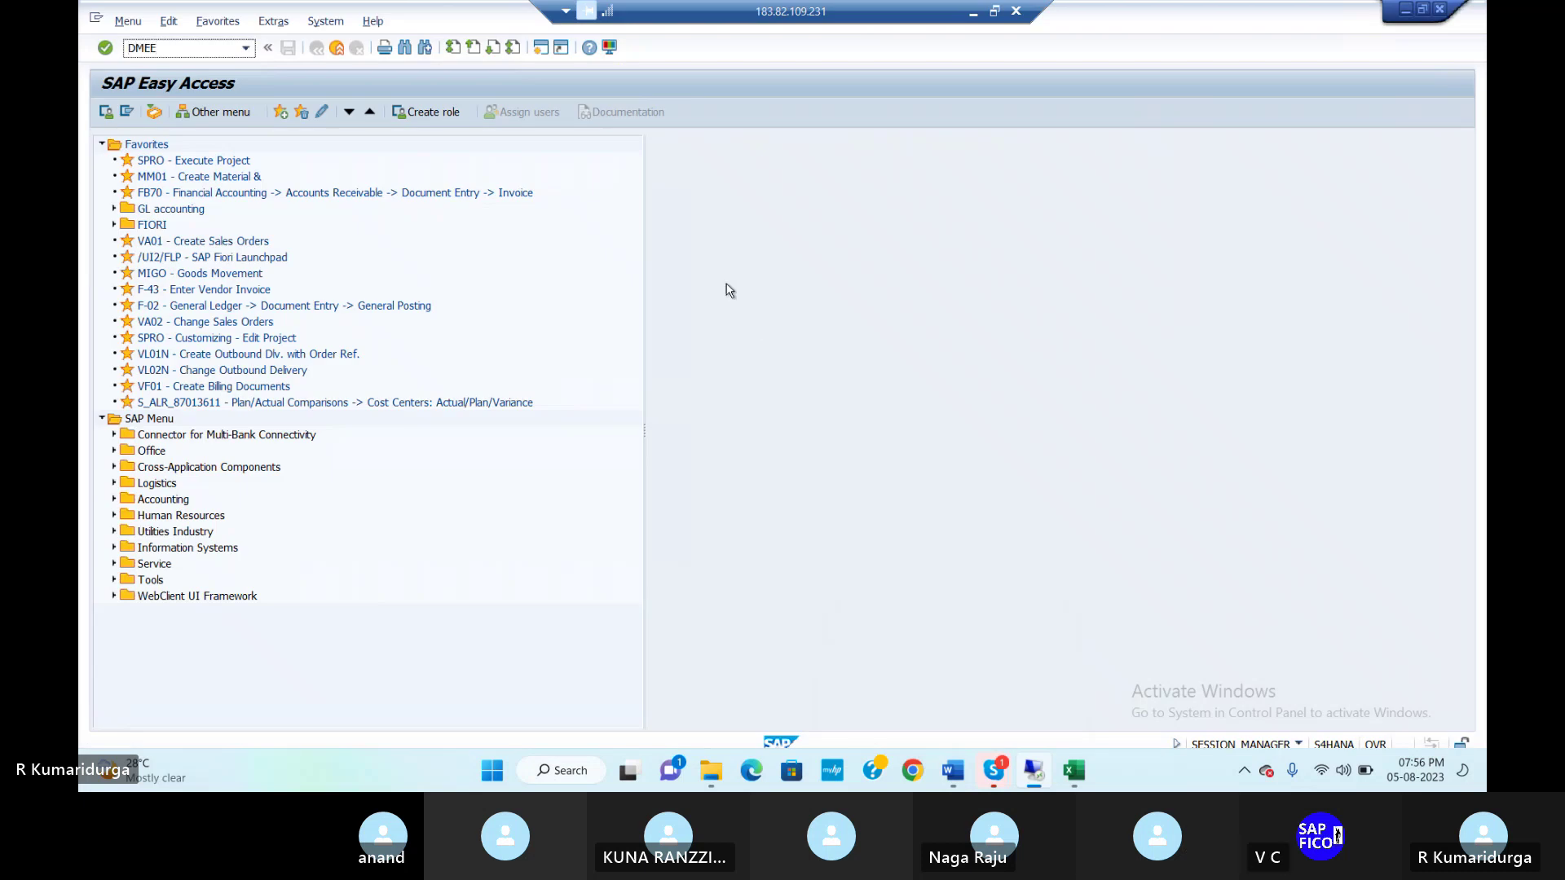
key(Return)
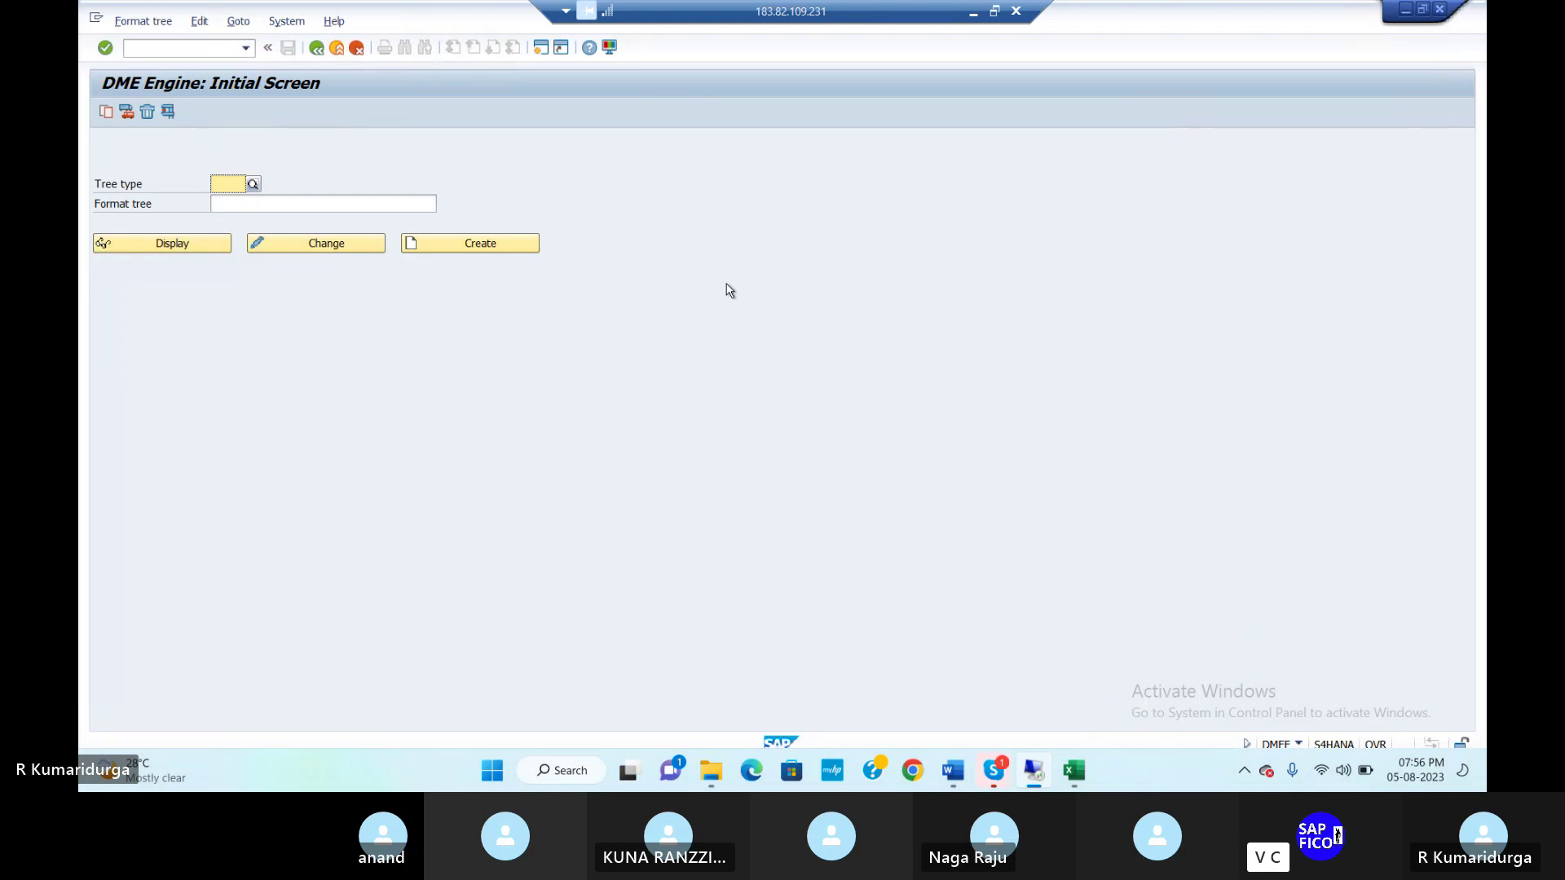
Step: Set the tree type to PAYM, Data Medium Exchange for Payment Program, from its value list
click(254, 184)
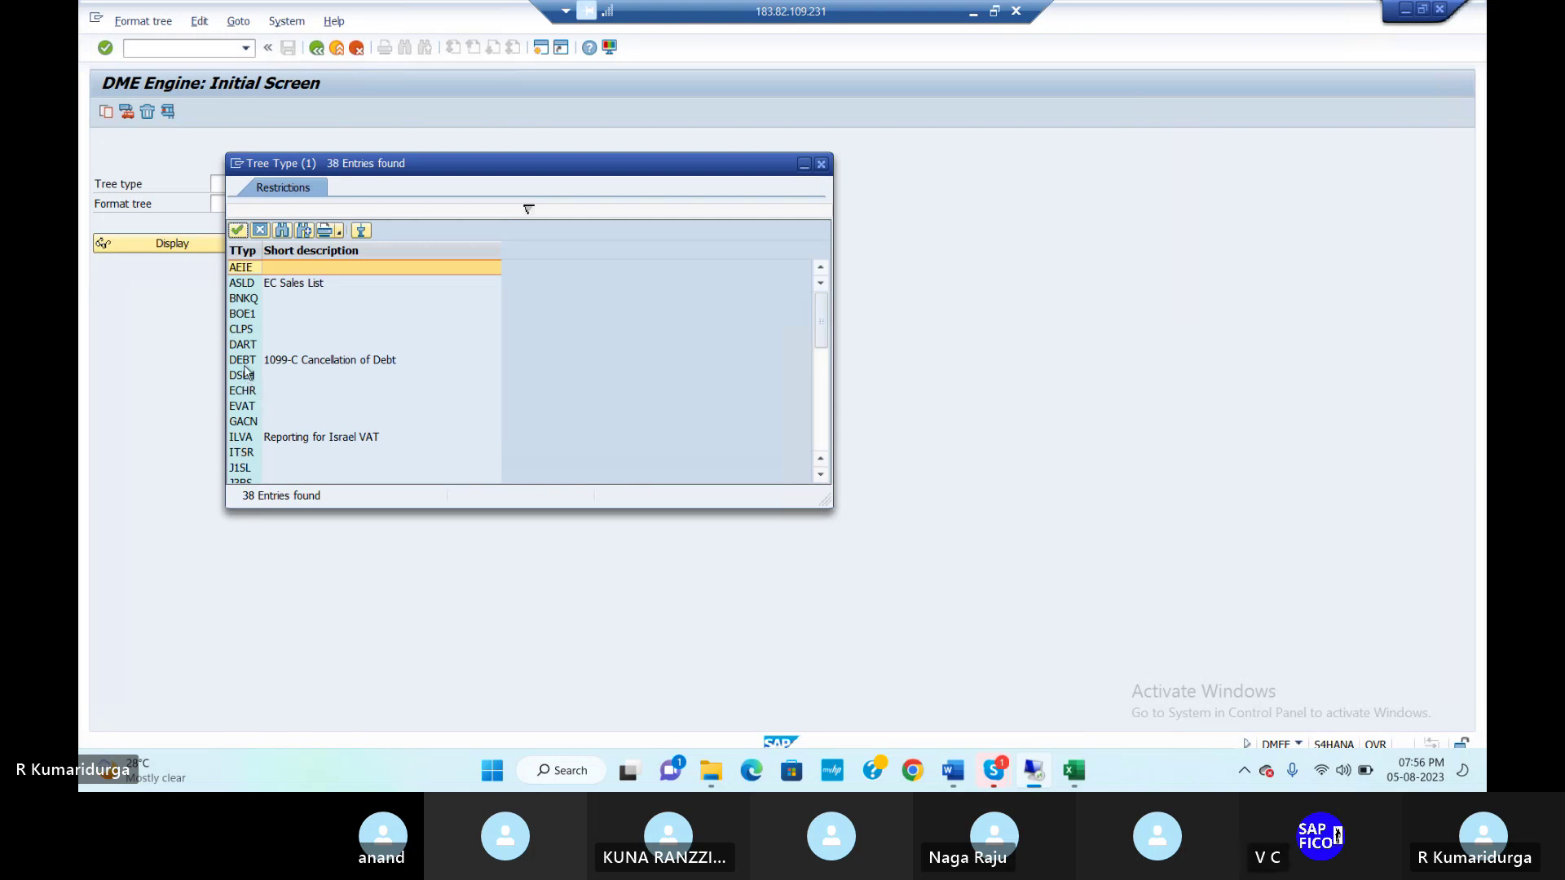
scroll(252, 438, down, 8)
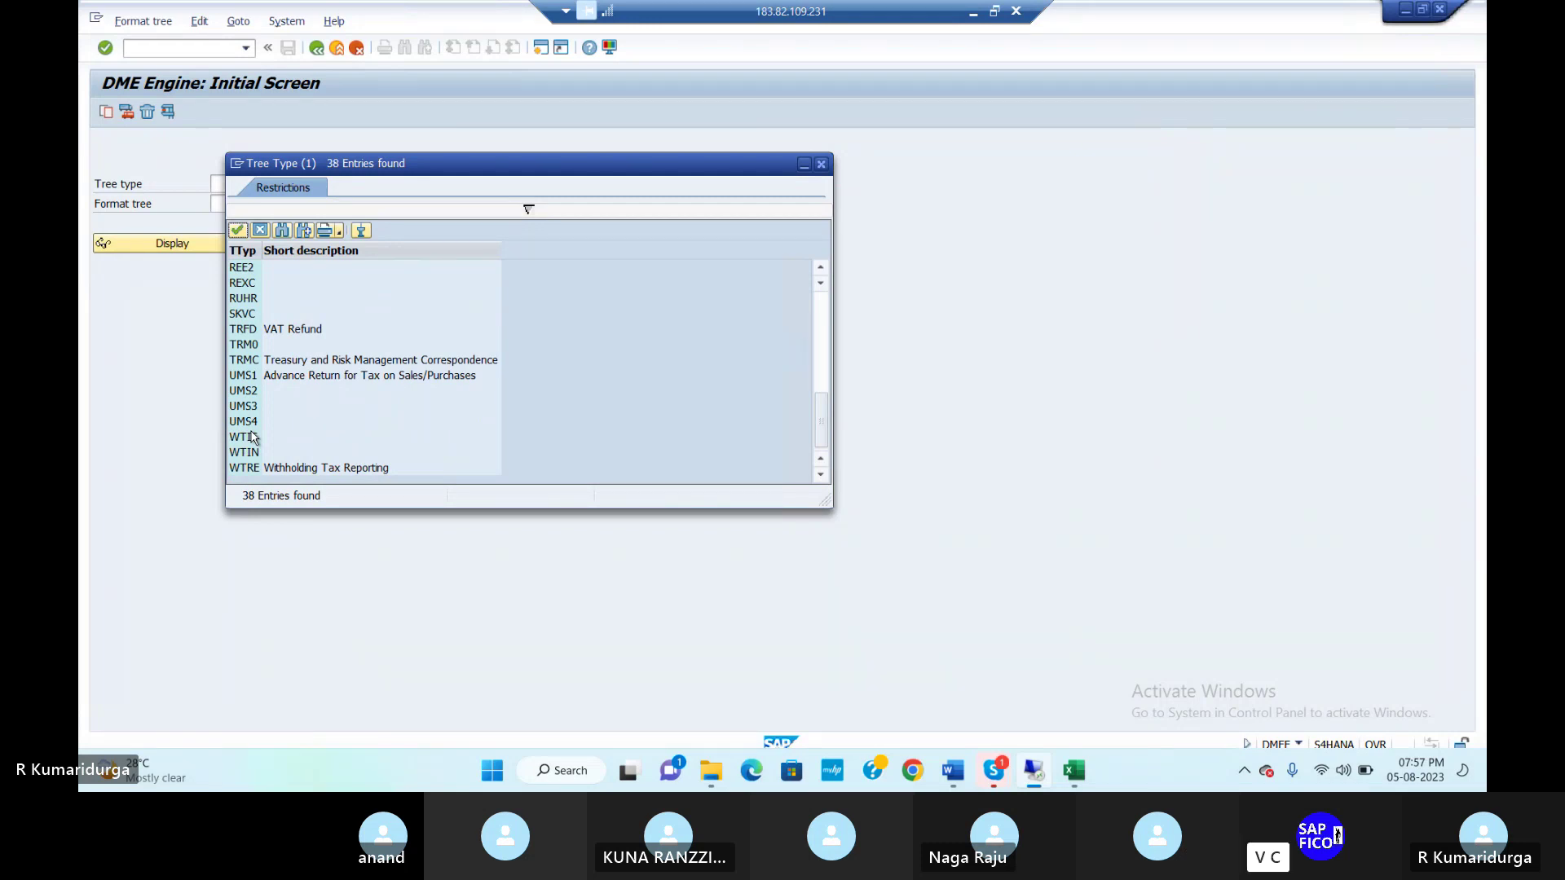
scroll(253, 437, up, 1)
scroll(253, 438, up, 2)
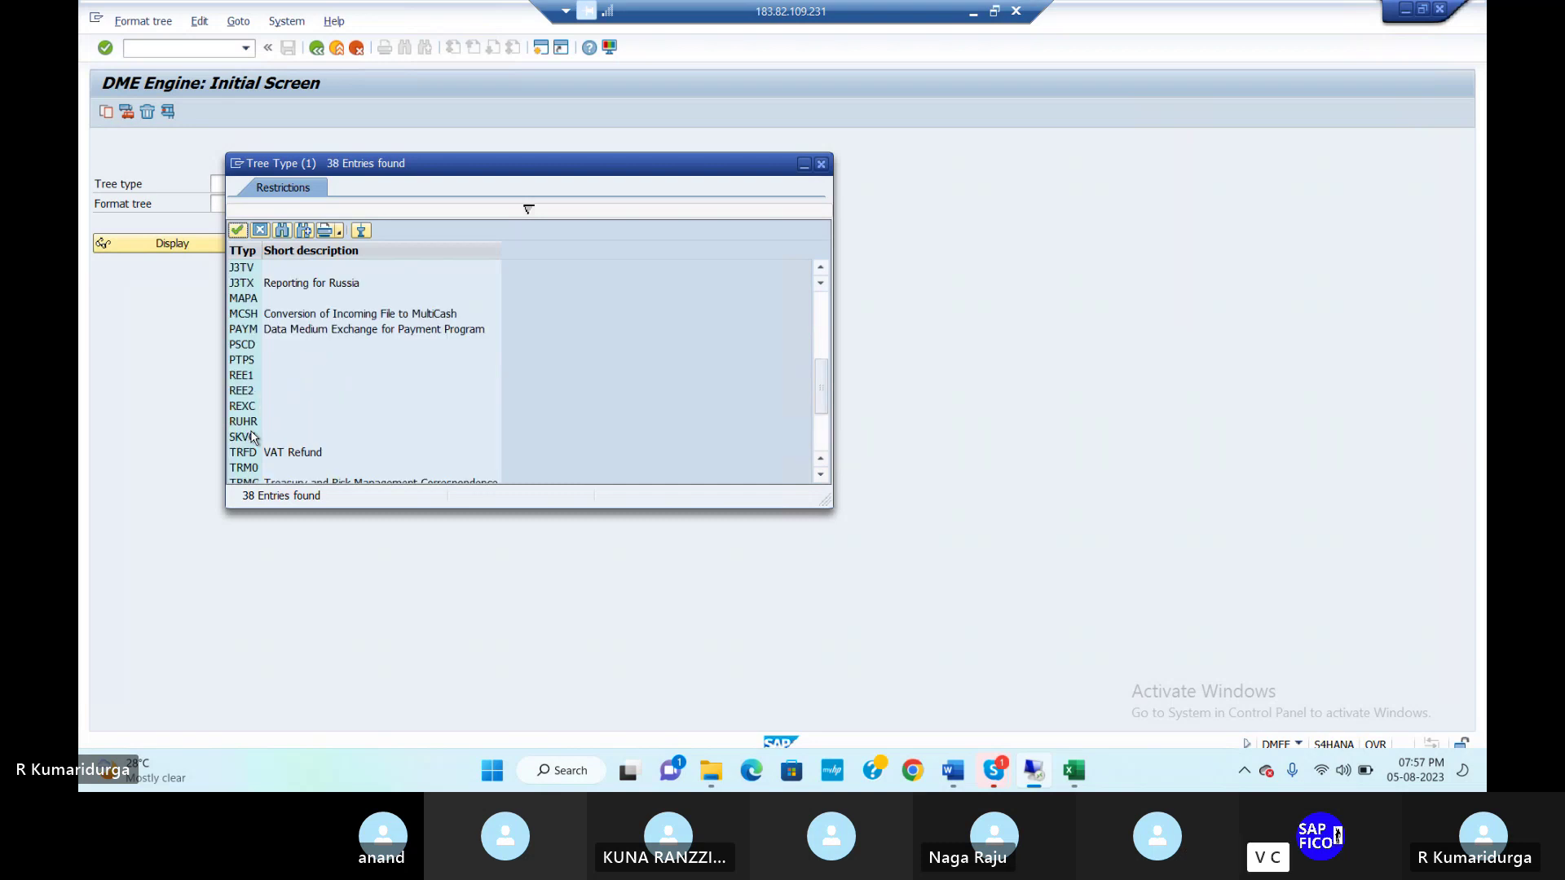
click(258, 331)
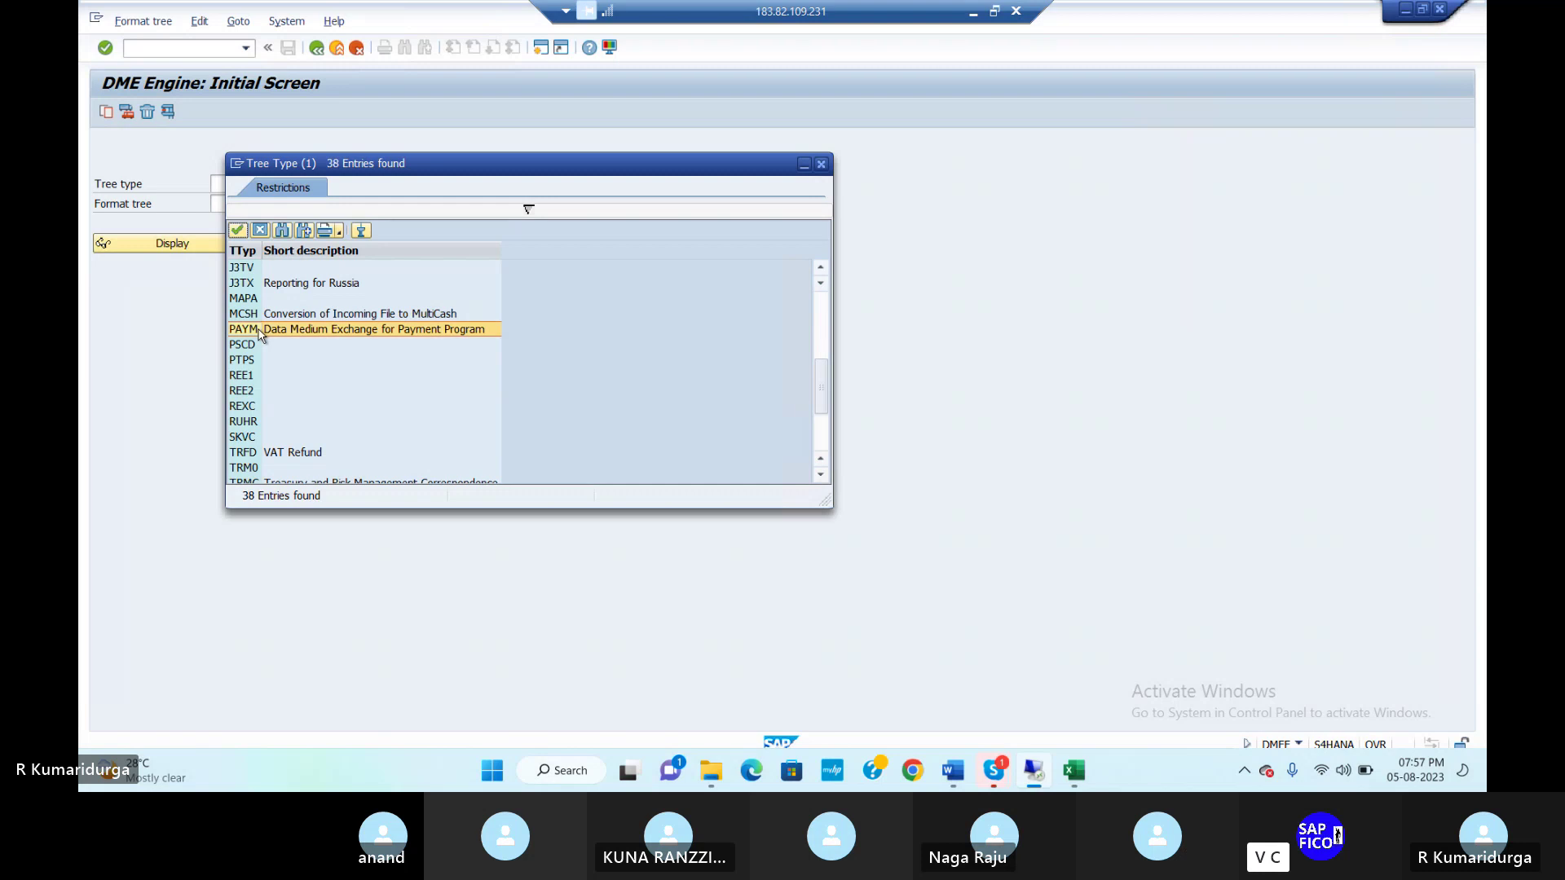
click(259, 330)
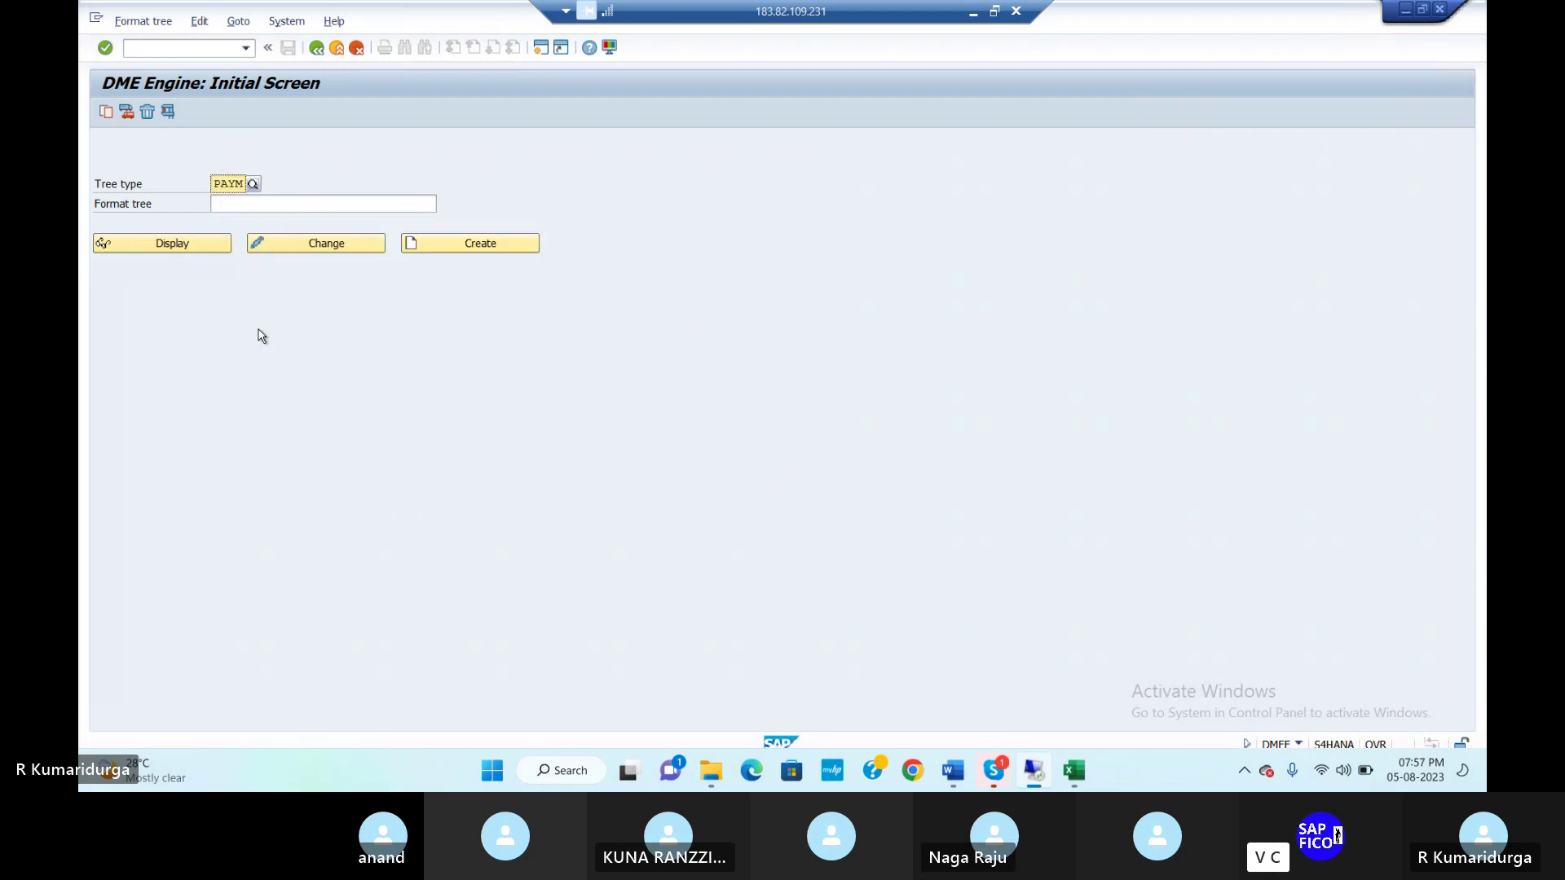
Step: Examine the existing format trees available for tree type PAYM, then close the list without choosing one
click(319, 202)
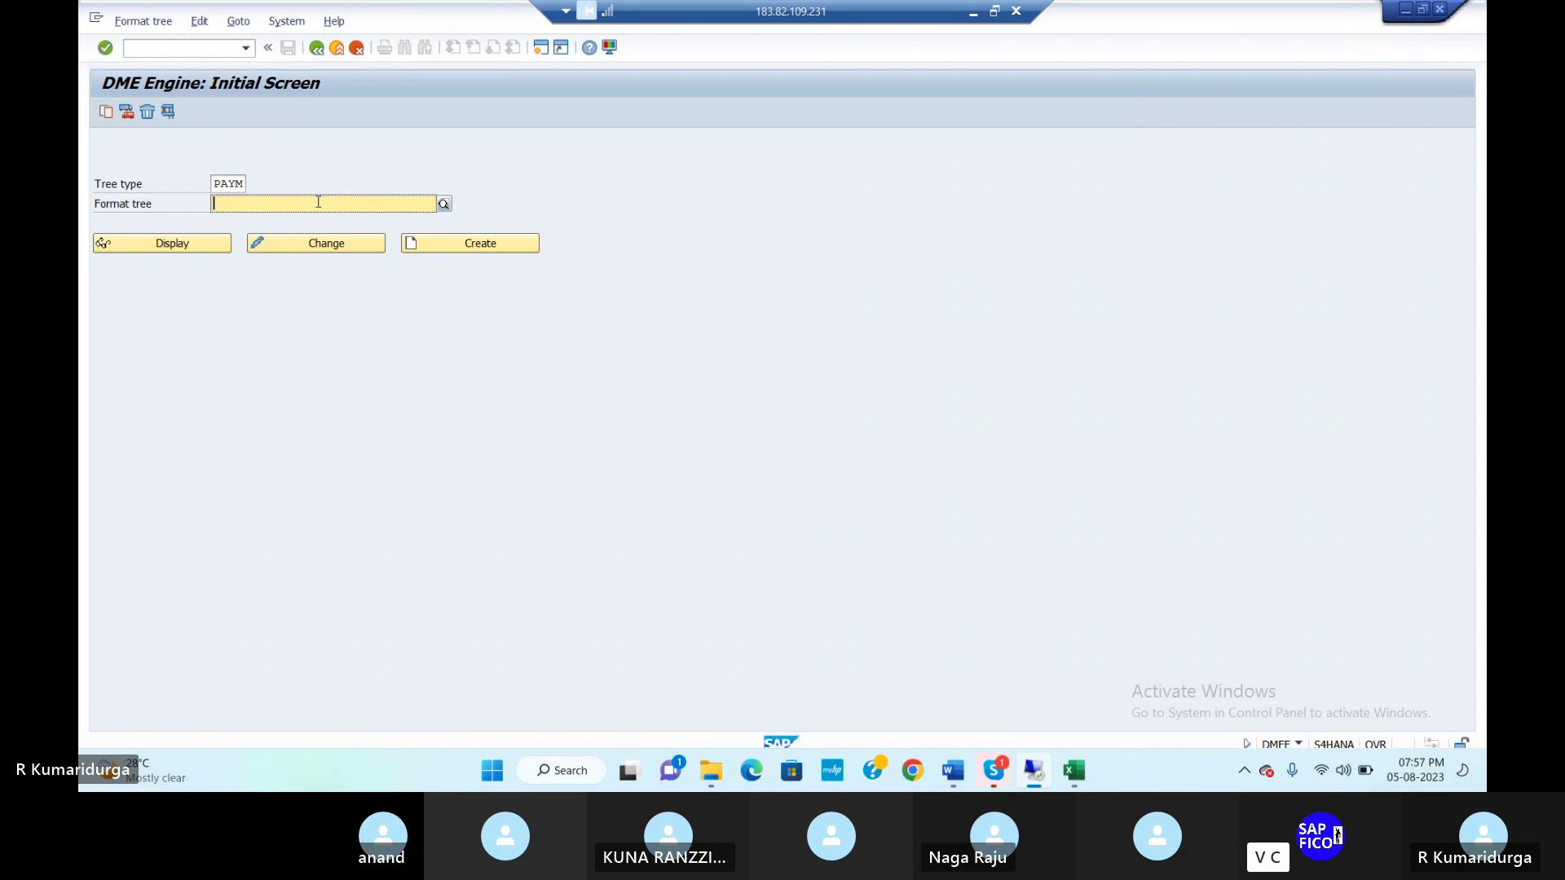
click(443, 204)
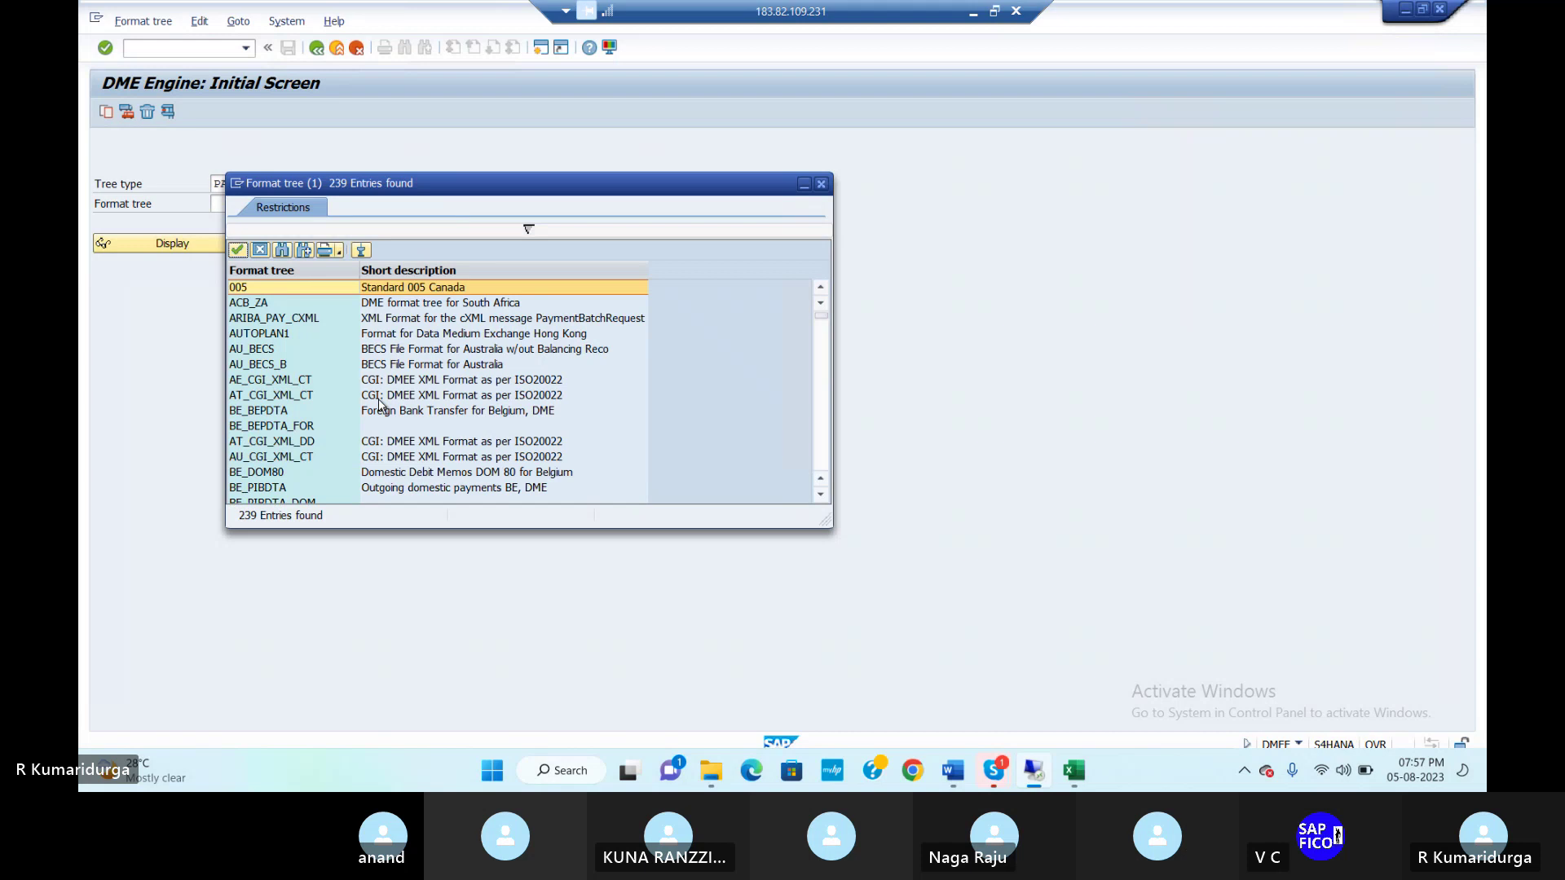
scroll(379, 405, down, 1)
scroll(380, 404, down, 4)
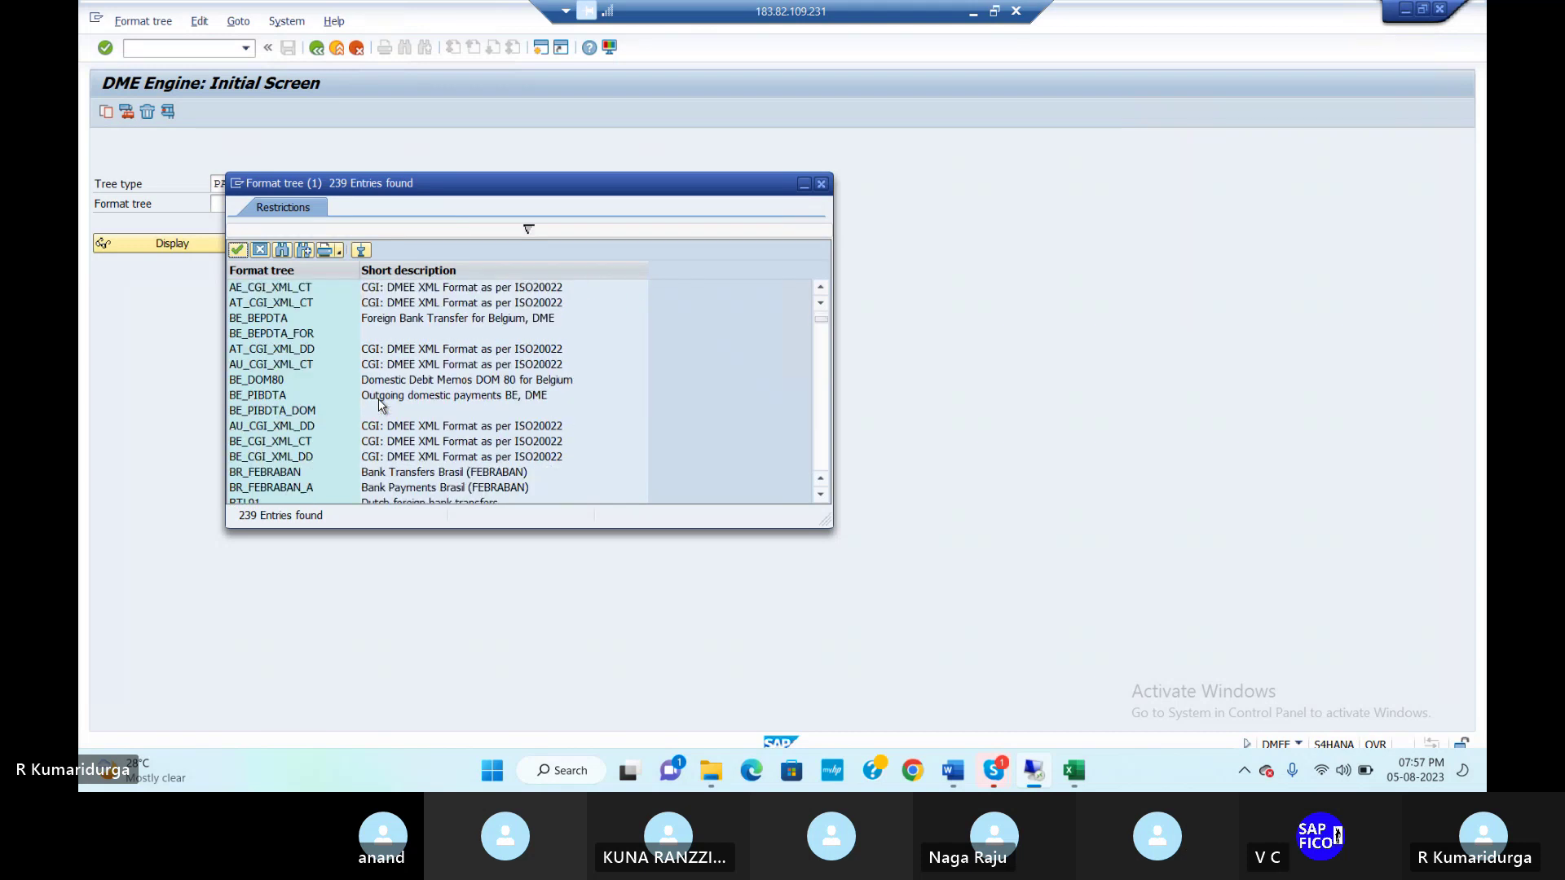
scroll(380, 404, down, 3)
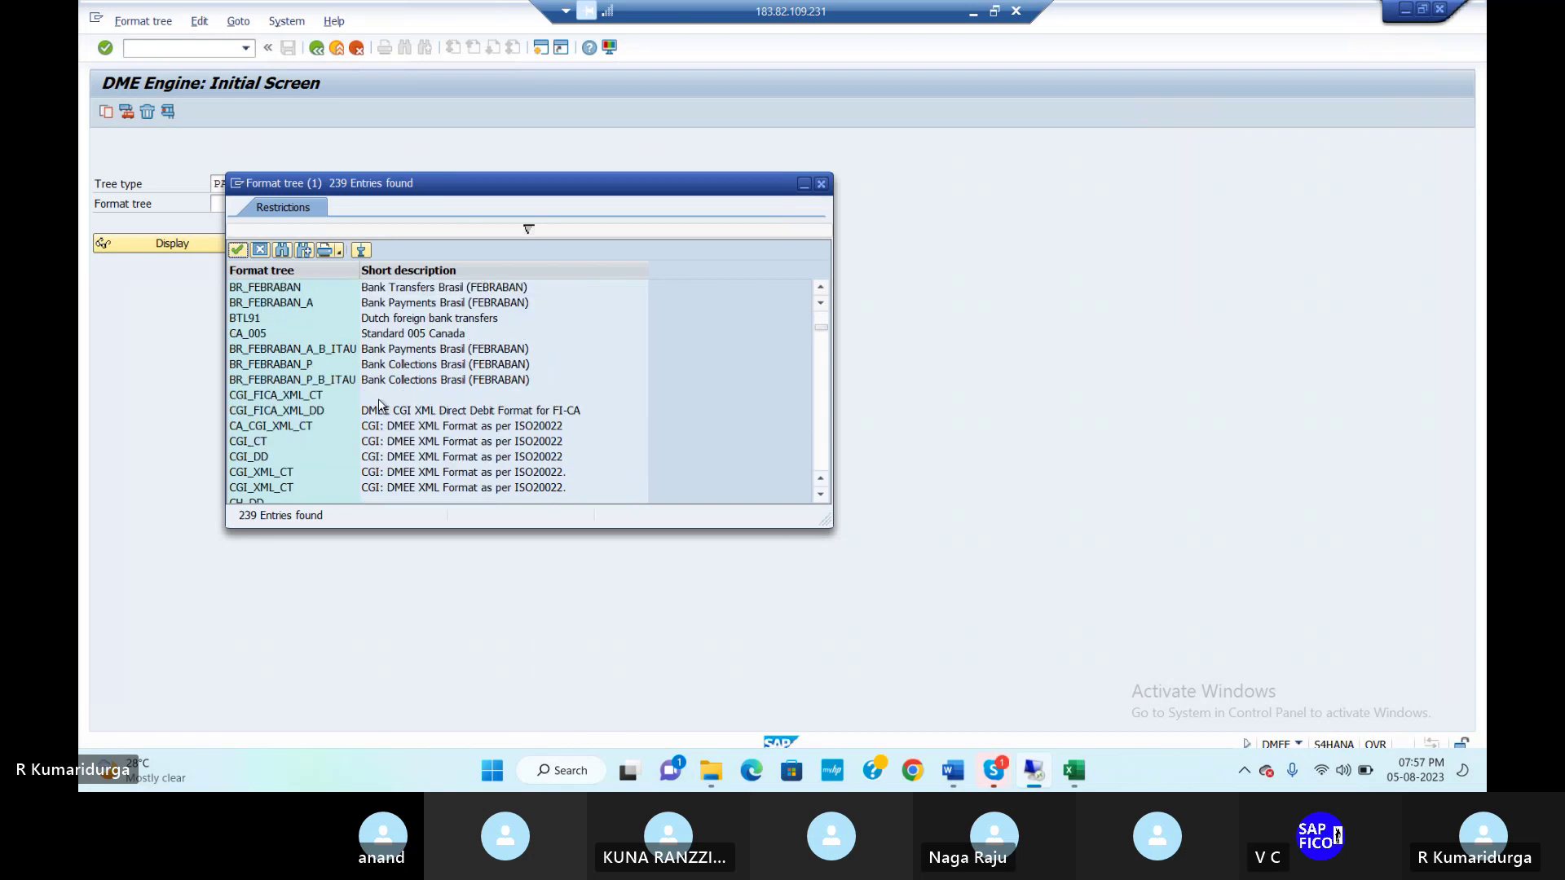
scroll(380, 405, down, 3)
scroll(380, 404, up, 8)
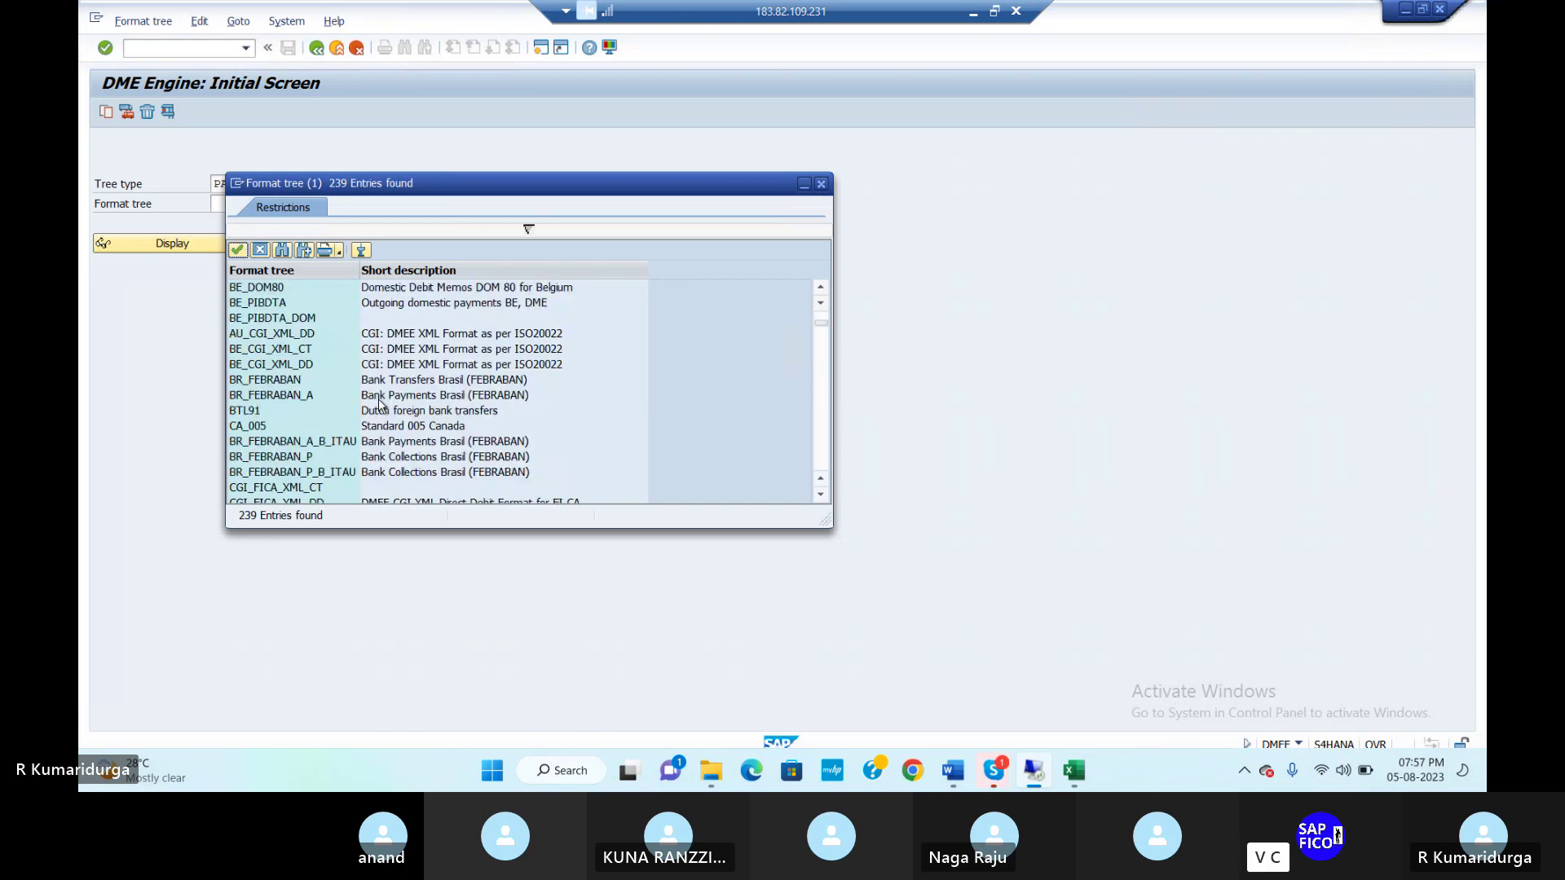
click(820, 184)
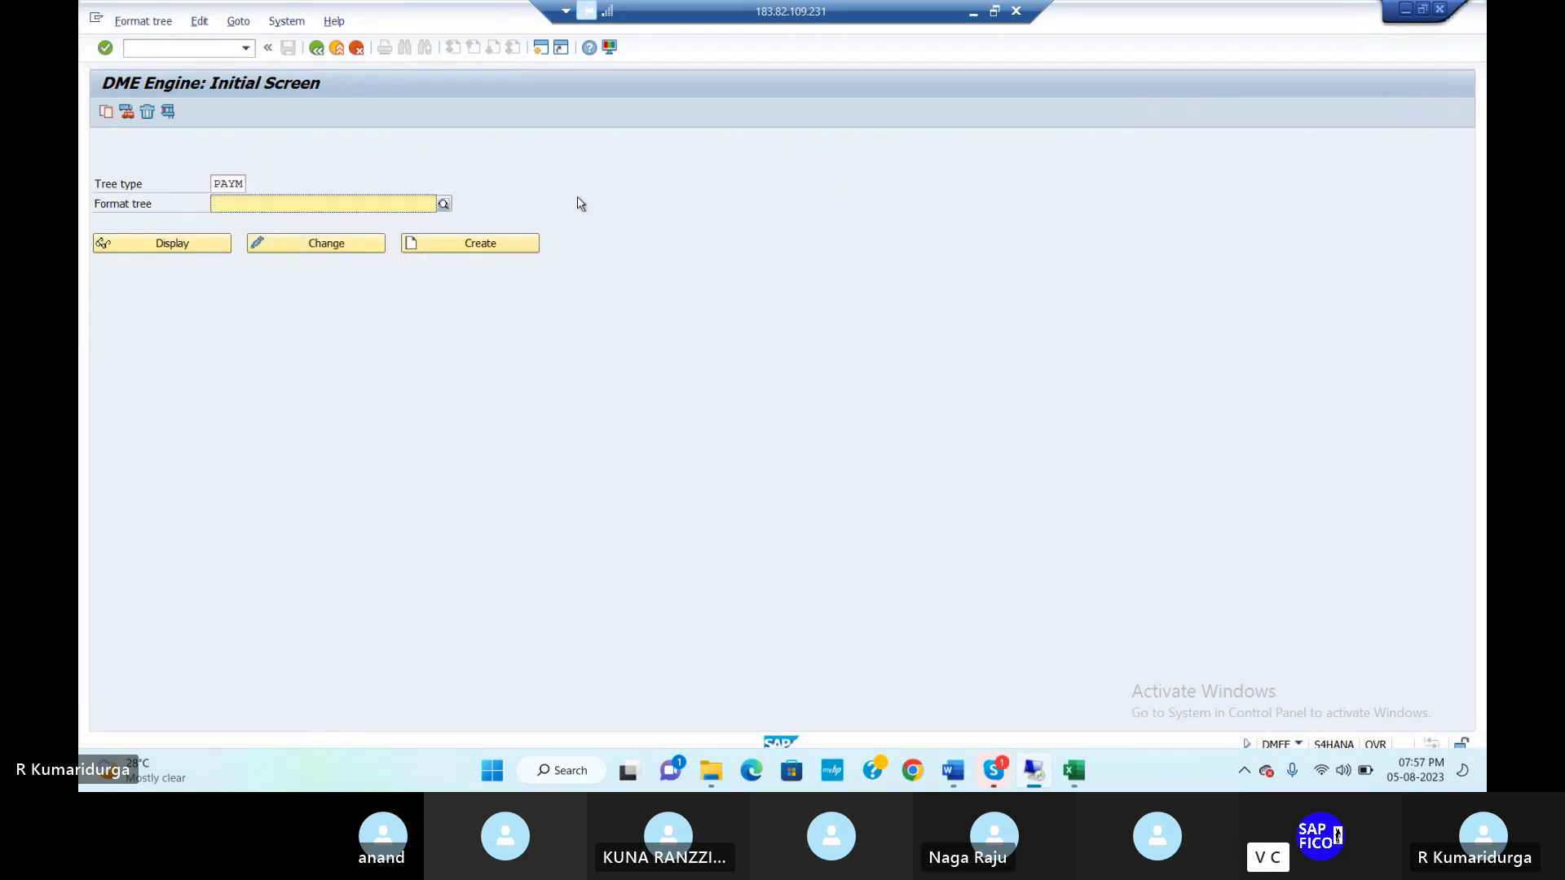
Step: Create the format tree /ZDME_DUR1 for tree type PAYM as a flat file format
text(/)
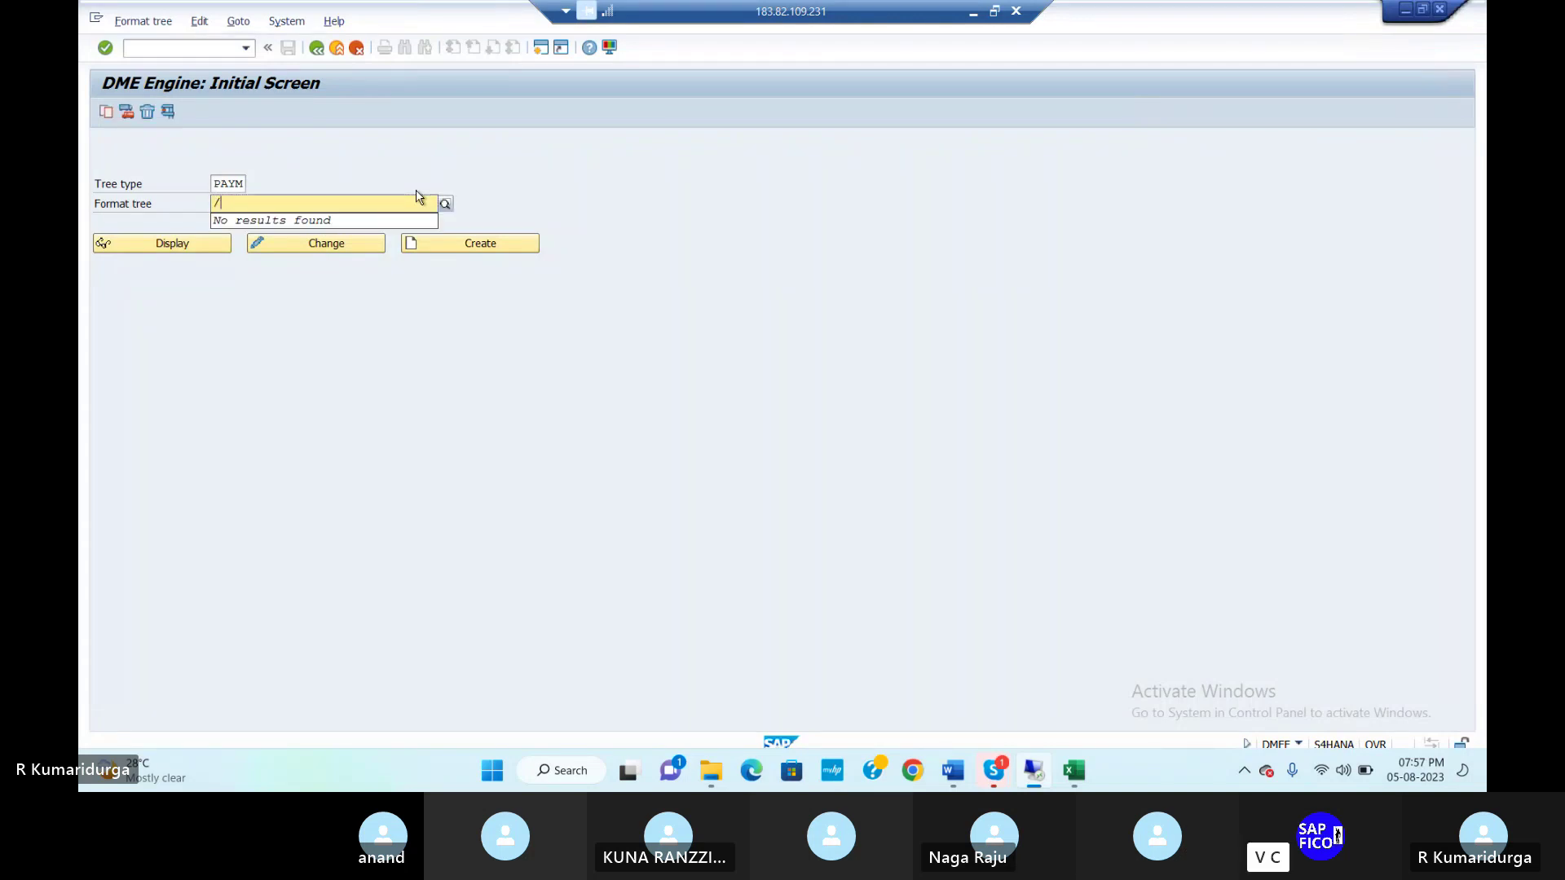
text(ZDME_DUR1)
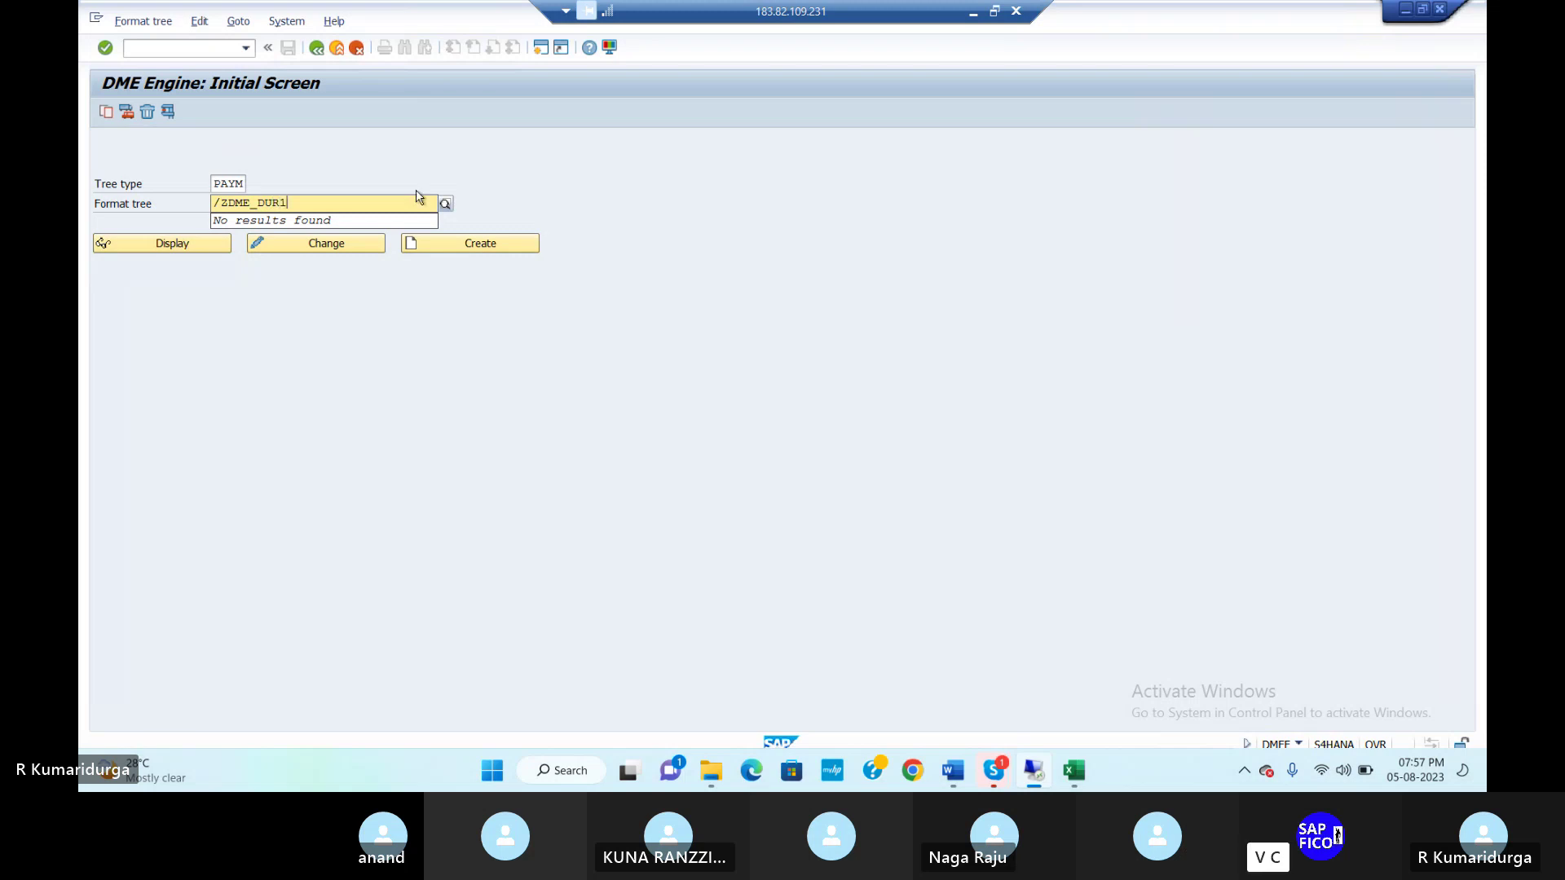
key(shift+Tab)
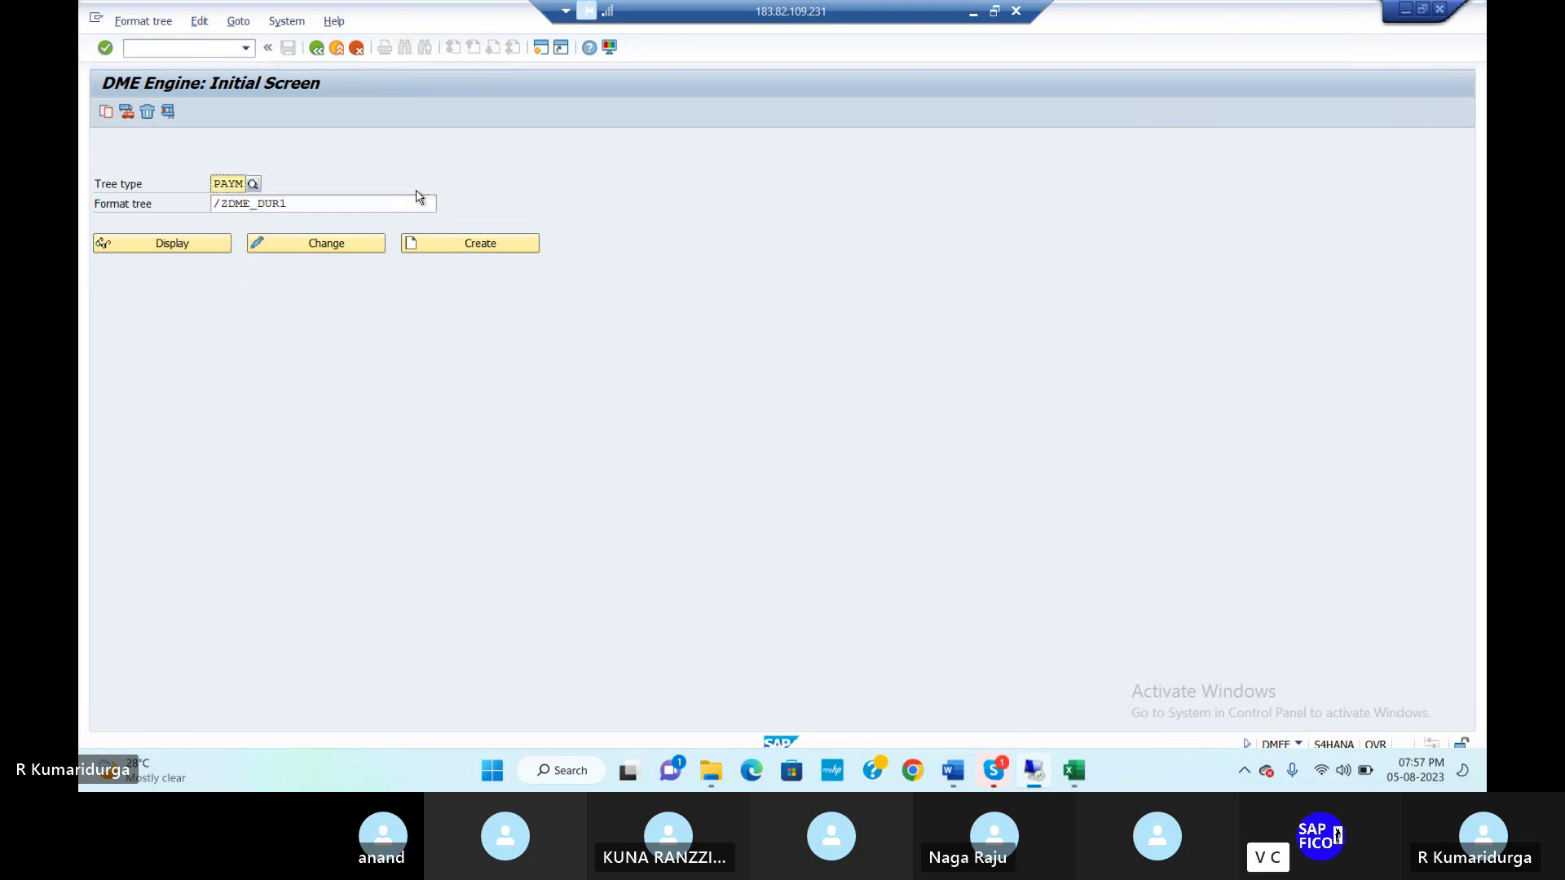
click(326, 244)
click(482, 249)
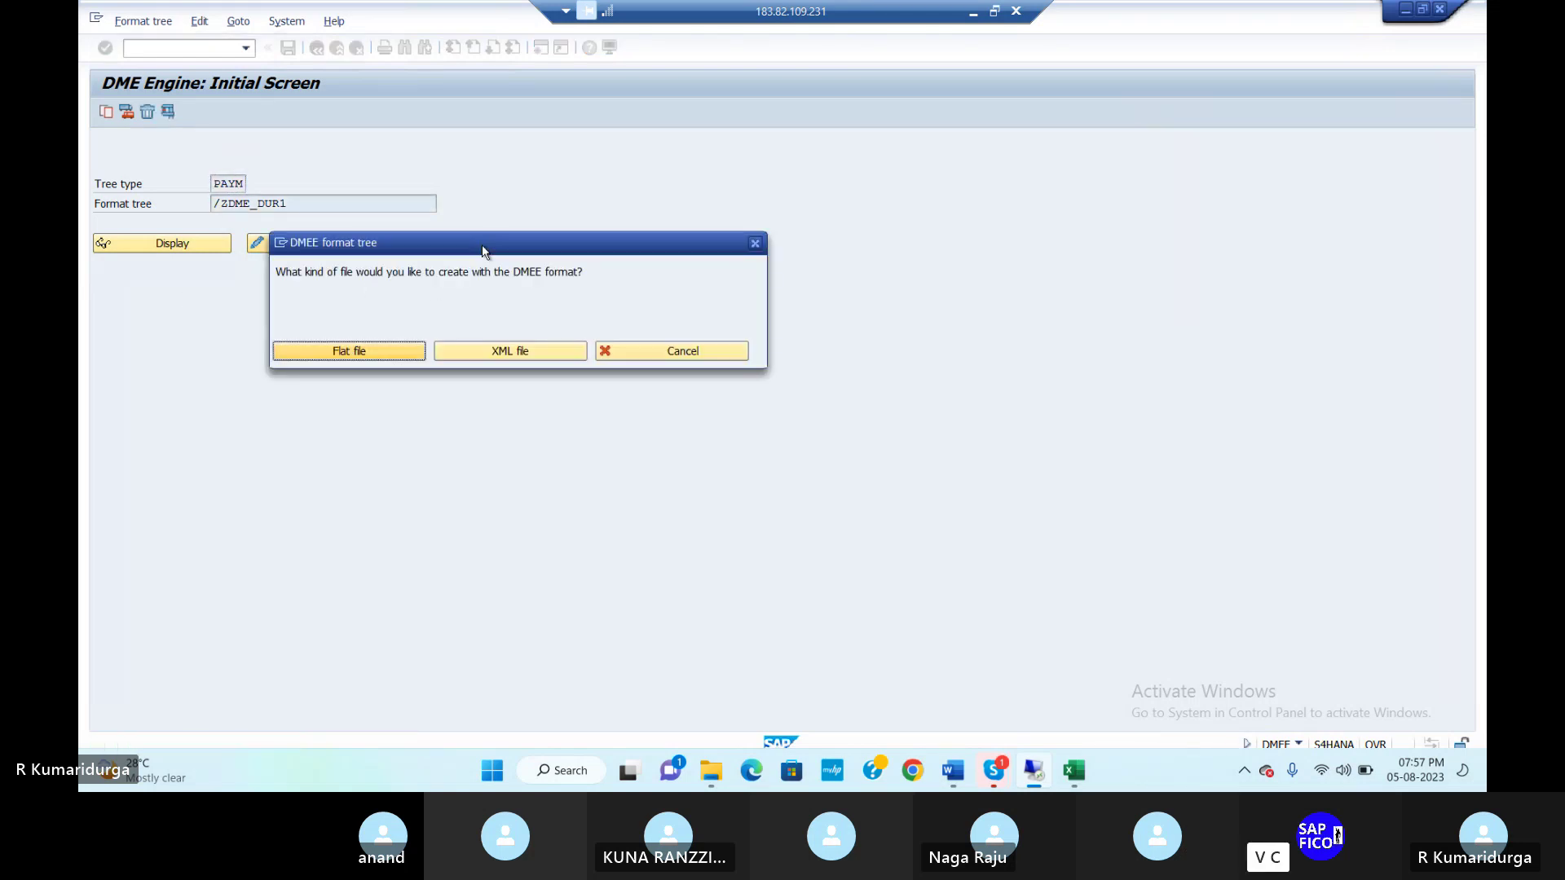
click(385, 353)
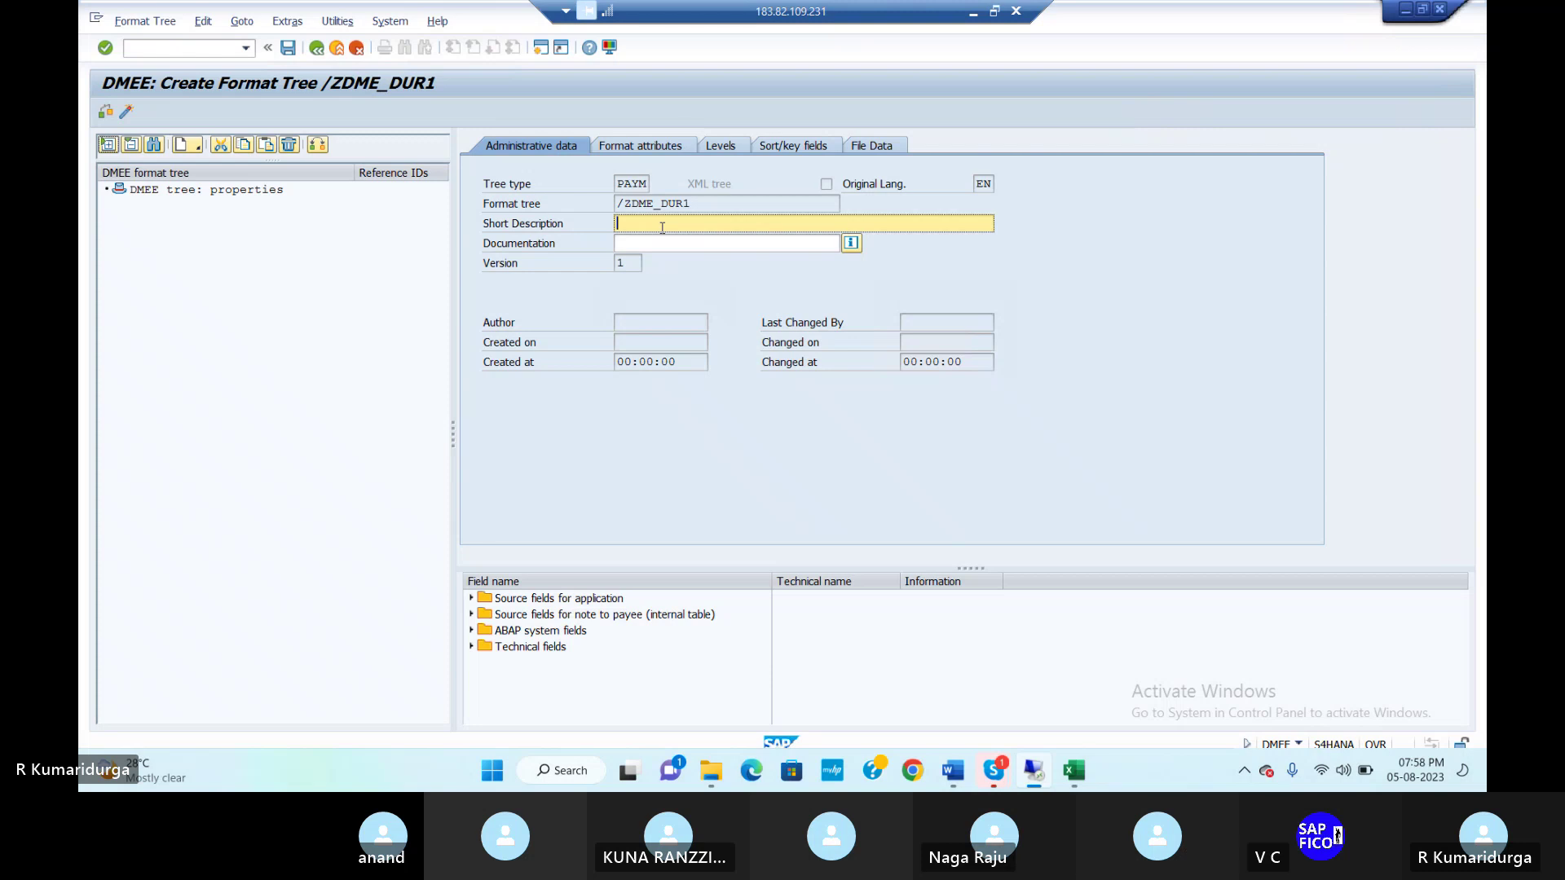
Step: Enter the short description PAYMENT MEDIUM WORK BENCH and the documentation name ZDME_DUR1_DMEE for the format tree
text(PAYMENT )
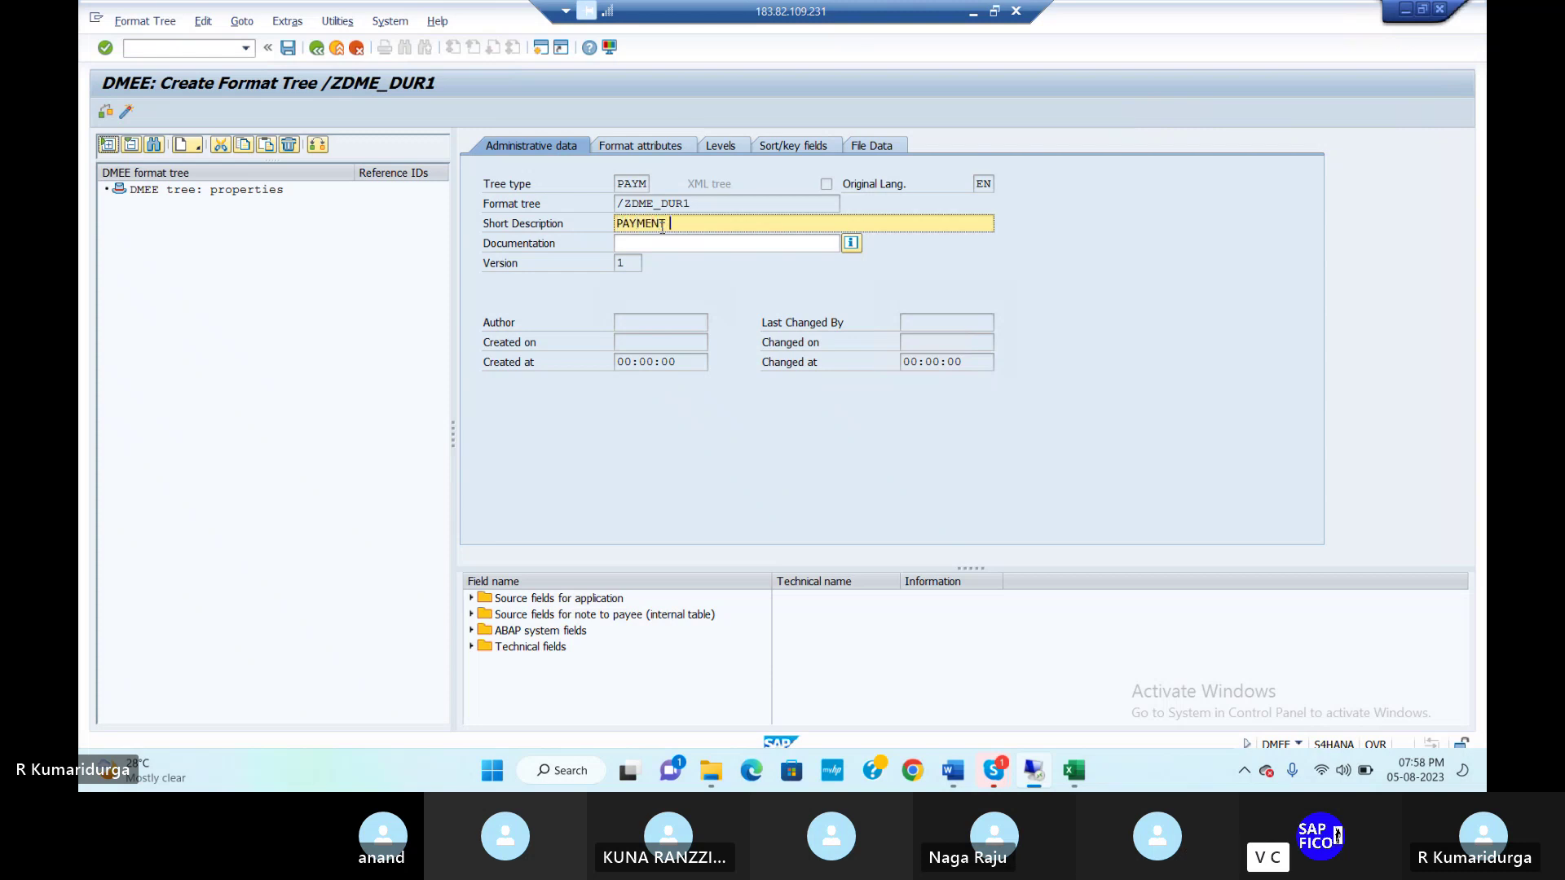
text(MEDIUM WORK BENCH)
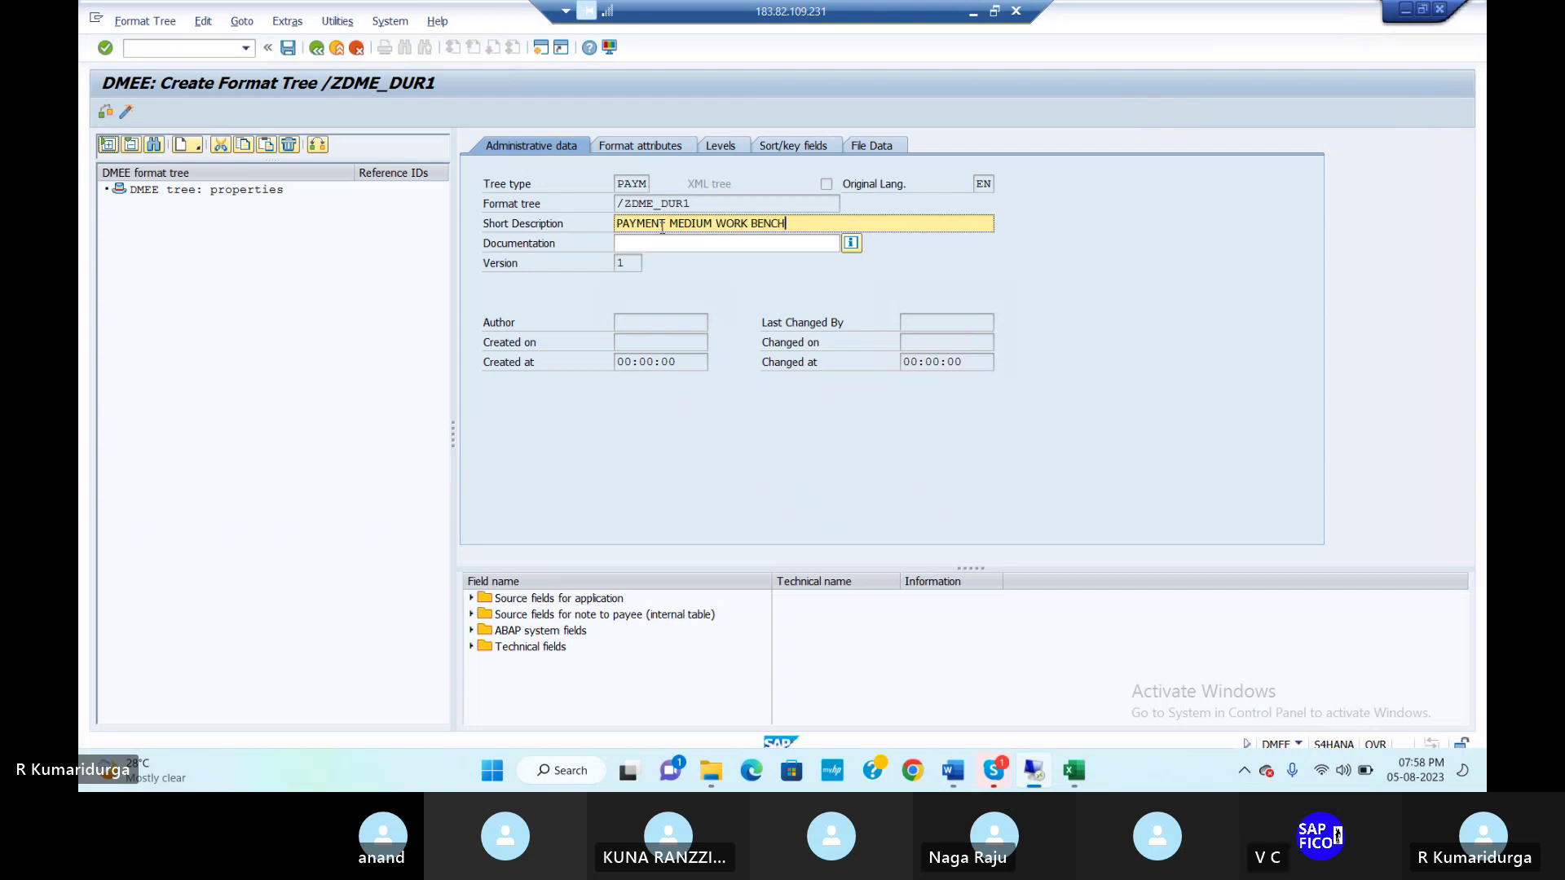
click(717, 243)
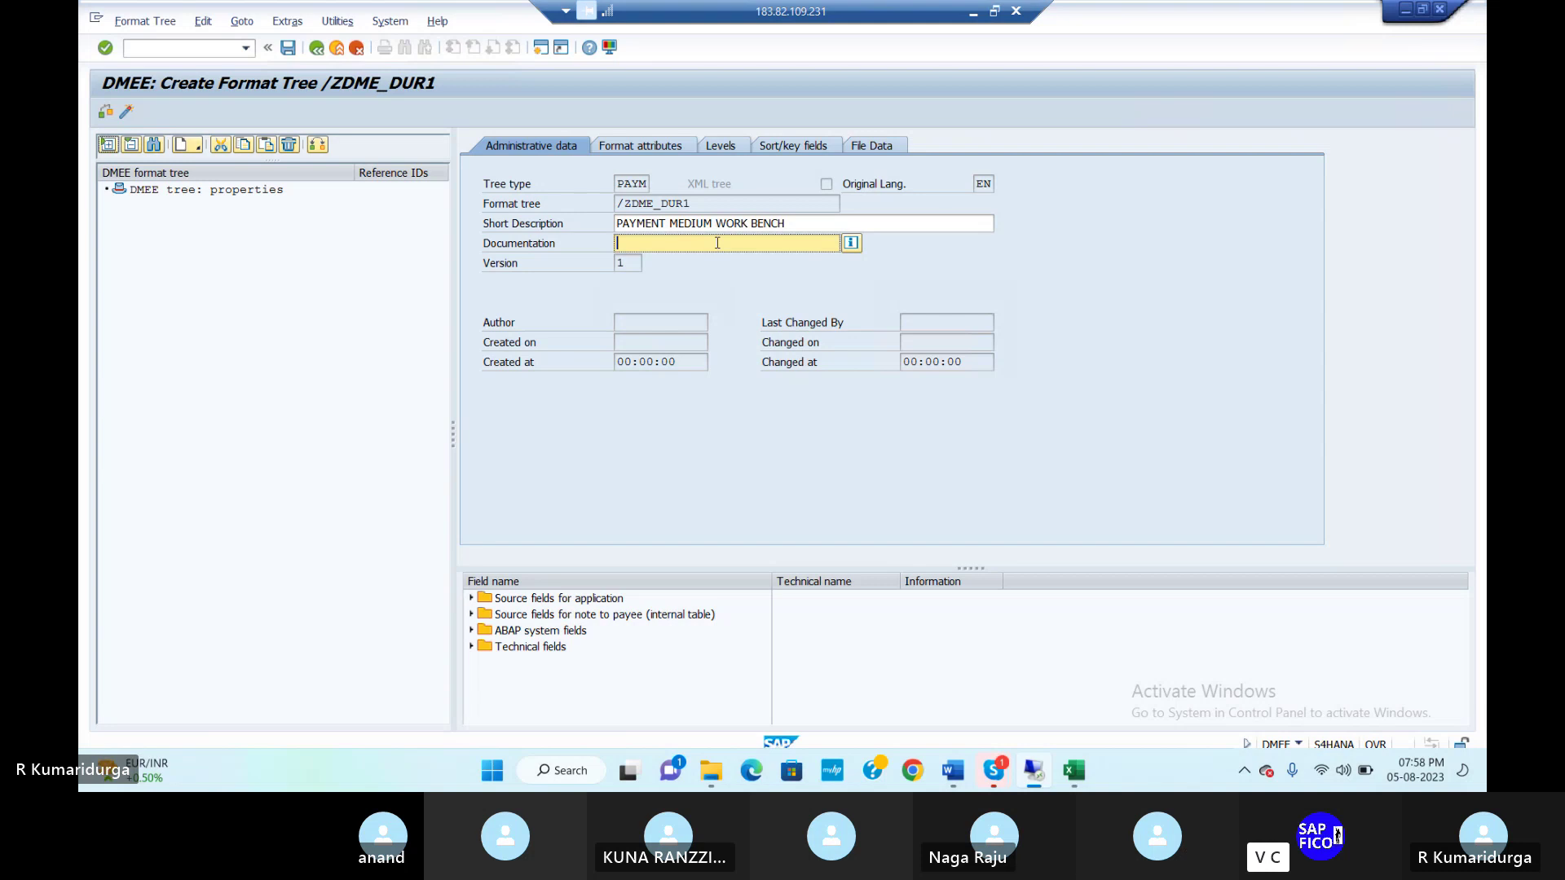
text(ZDME_DUR)
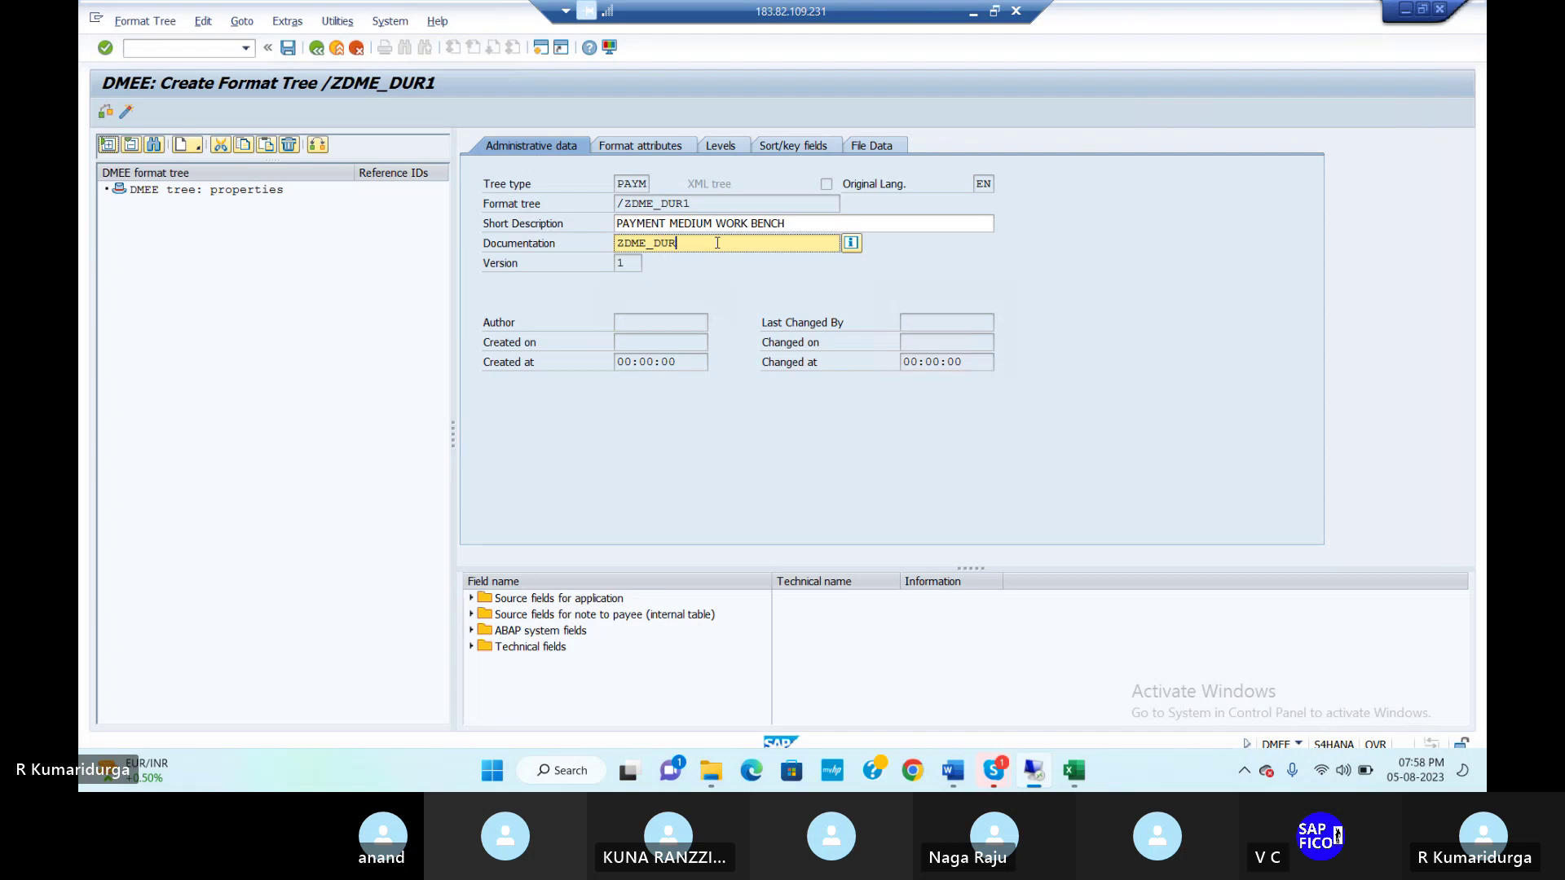
text(1)
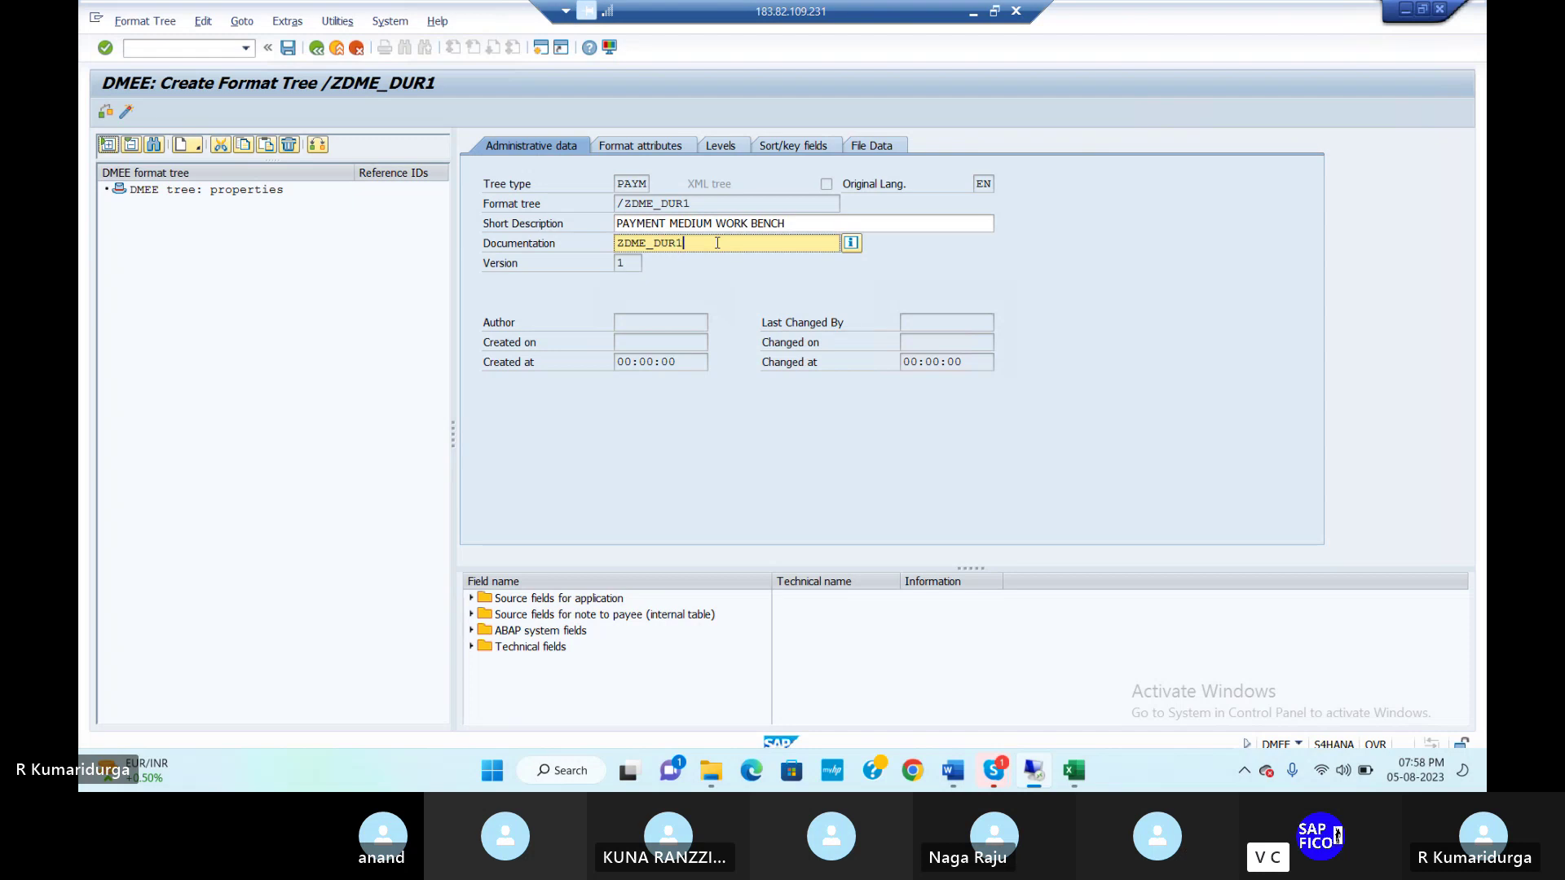
text(_DMEE)
Step: Open the format tree's documentation text for editing, allowing creation of the template file SAPscriptWord2007.dotm
click(851, 244)
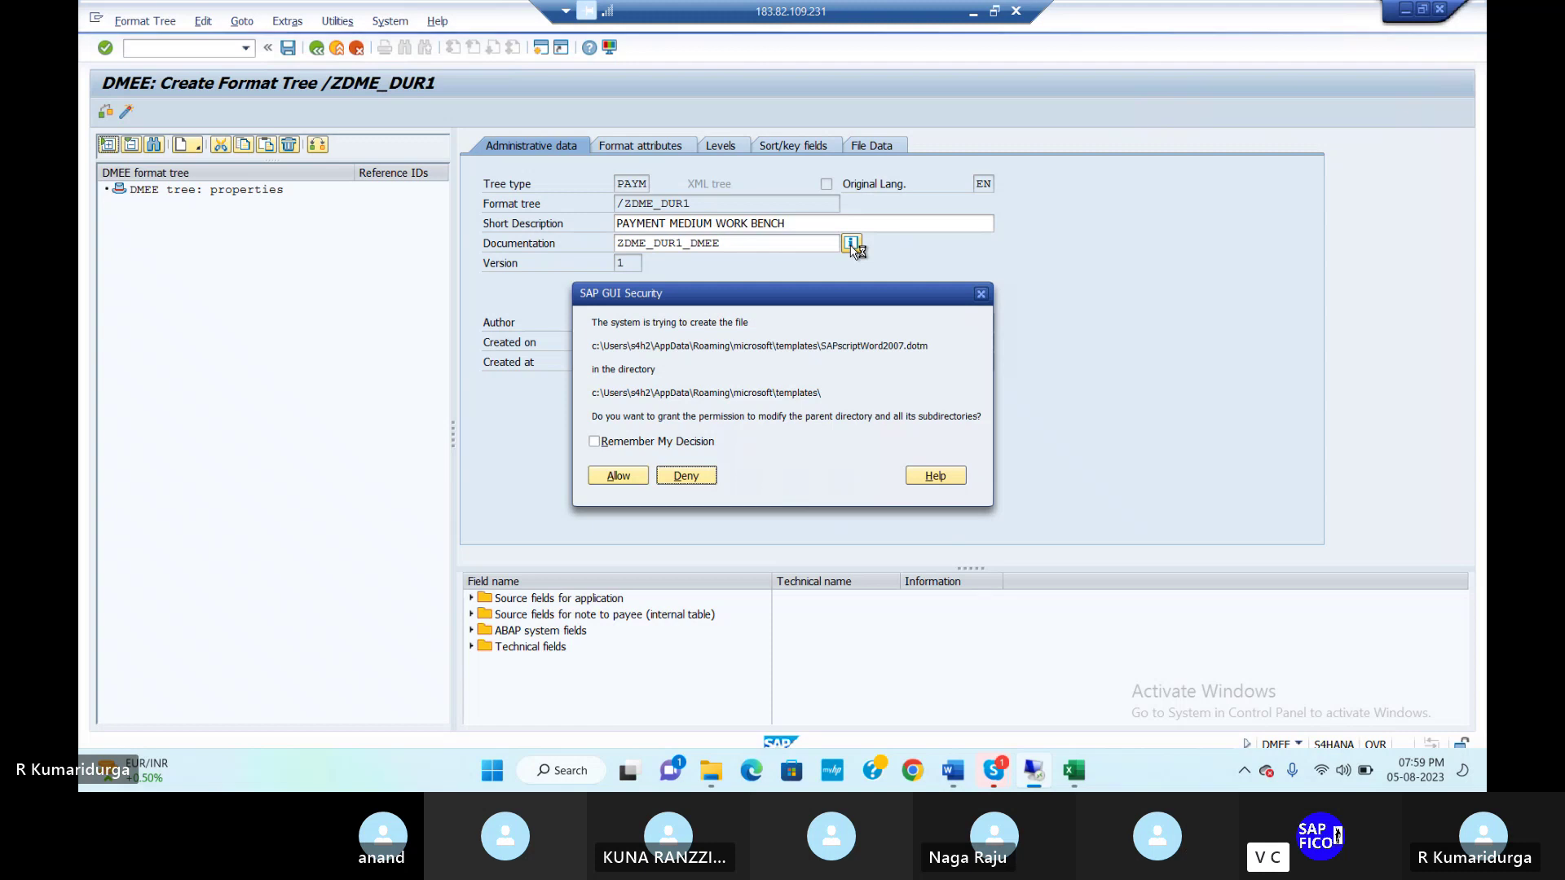
click(628, 475)
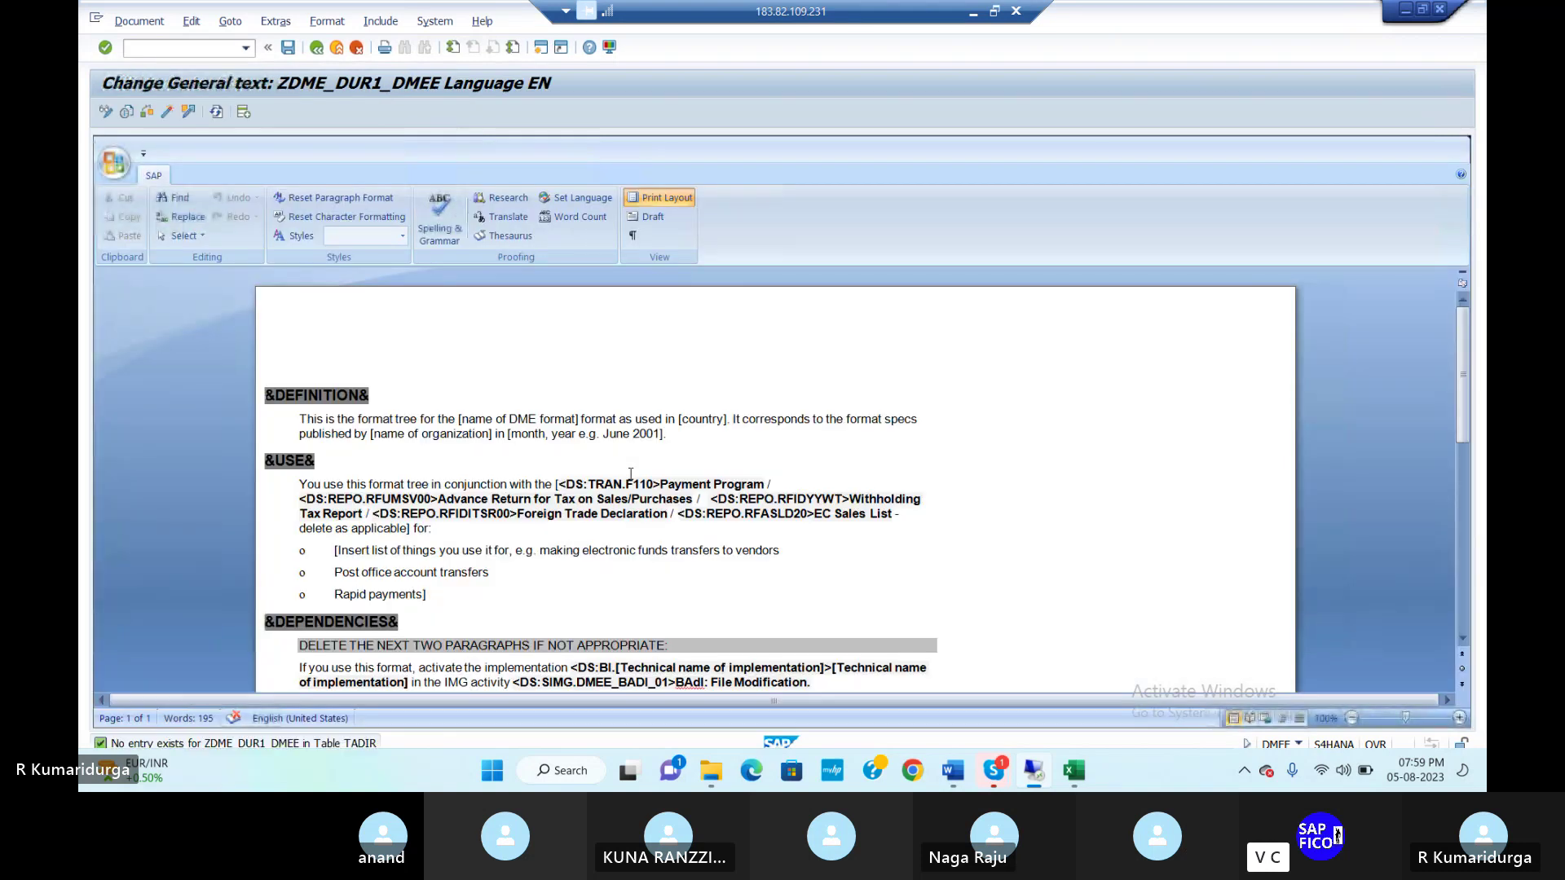
scroll(655, 476, down, 3)
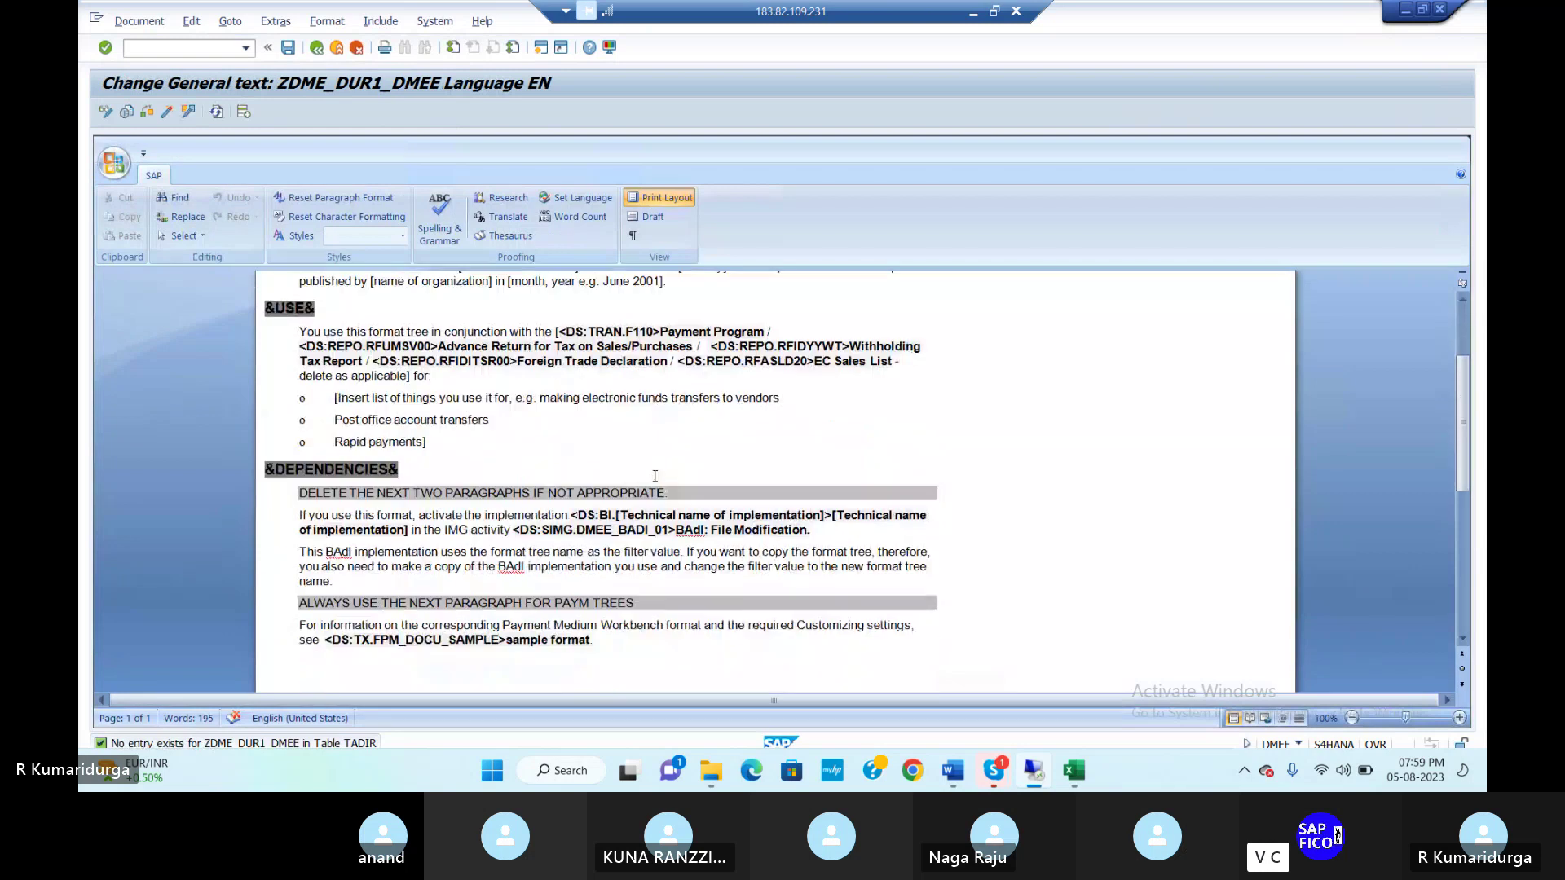
Step: Delete the paragraph beginning "If you use this format, activate the implementation" under &DEPENDENCIES& in the documentation
click(823, 531)
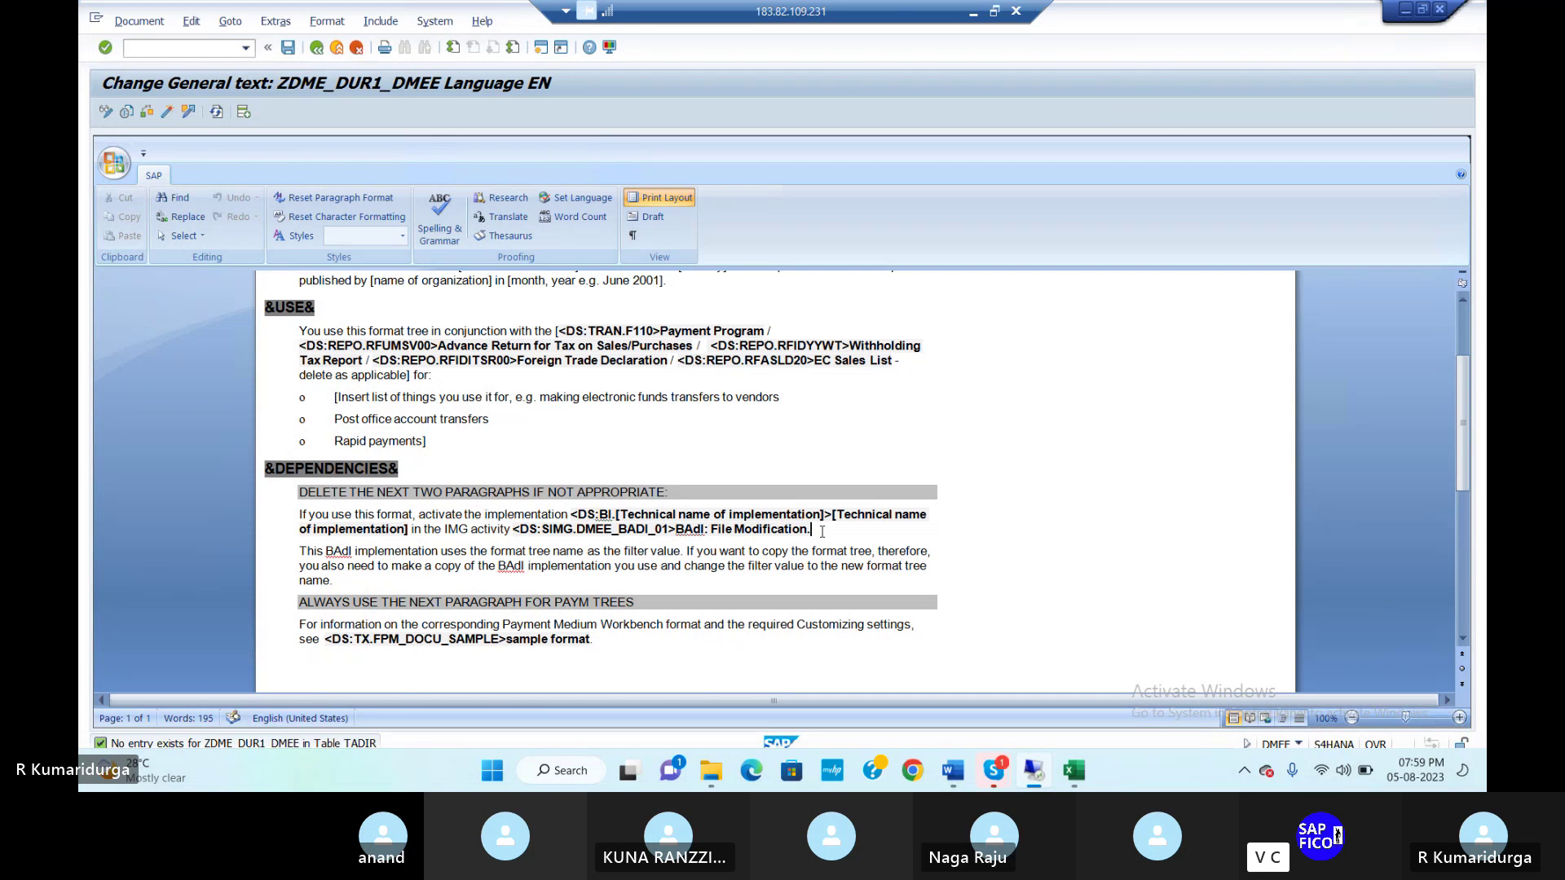
key(BackSpace)
key(BackSpace)
key(BackSpace)
key(BackSpace)
key(BackSpace)
key(BackSpace)
key(BackSpace)
key(BackSpace)
key(BackSpace)
key(BackSpace)
key(BackSpace)
key(BackSpace)
key(BackSpace)
key(BackSpace)
key(BackSpace)
key(BackSpace)
key(BackSpace)
key(BackSpace)
key(BackSpace)
key(BackSpace)
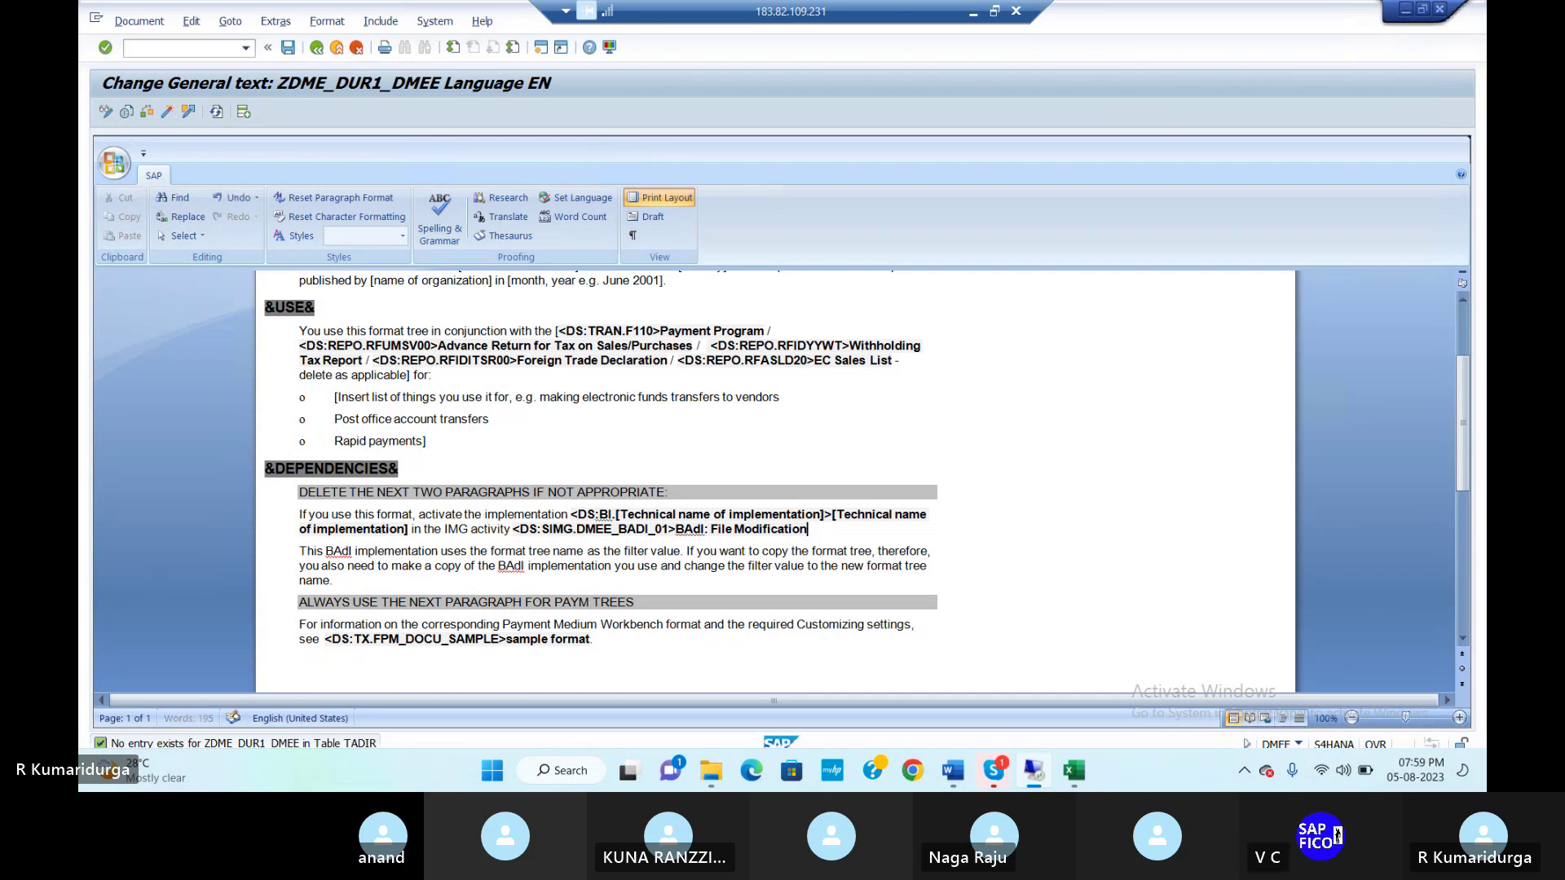
key(BackSpace)
key(BackSpace)
key(BackSpace)
key(BackSpace)
key(BackSpace)
key(BackSpace)
key(BackSpace)
key(BackSpace)
key(BackSpace)
key(BackSpace)
key(BackSpace)
key(BackSpace)
key(BackSpace)
key(BackSpace)
key(BackSpace)
key(BackSpace)
key(BackSpace)
key(BackSpace)
key(BackSpace)
key(BackSpace)
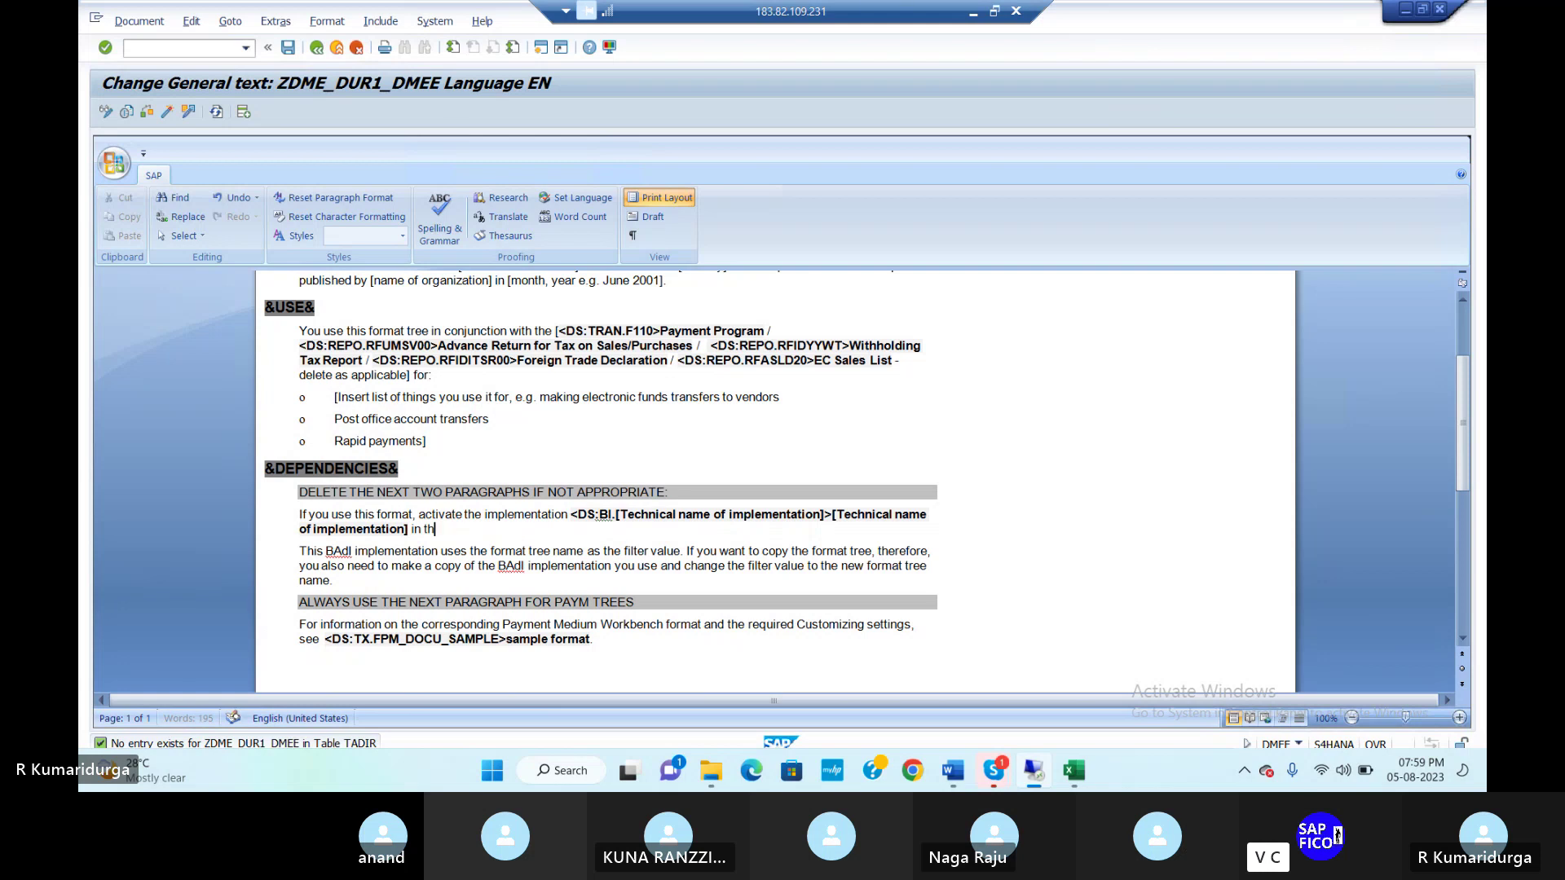
key(BackSpace)
key(BackSpace)
key(BackSpace)
key(BackSpace)
key(BackSpace)
key(BackSpace)
key(BackSpace)
key(BackSpace)
key(BackSpace)
key(BackSpace)
key(BackSpace)
key(BackSpace)
key(BackSpace)
key(BackSpace)
key(BackSpace)
key(BackSpace)
key(BackSpace)
key(BackSpace)
key(BackSpace)
key(BackSpace)
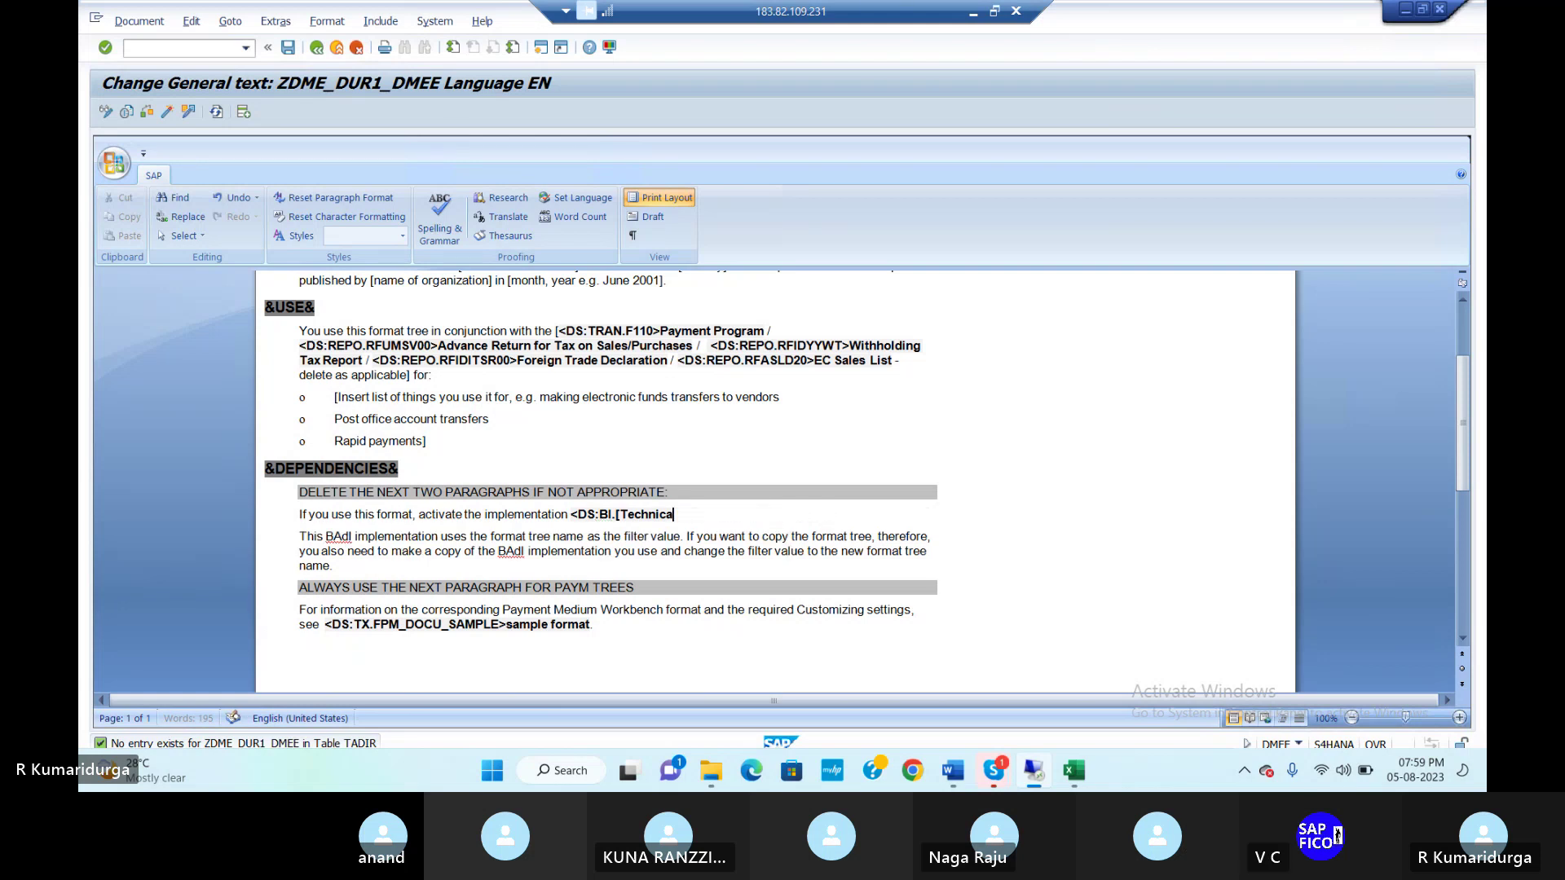
key(BackSpace)
key(BackSpace)
key(BackSpace)
key(BackSpace)
key(BackSpace)
key(BackSpace)
key(BackSpace)
key(BackSpace)
key(BackSpace)
key(BackSpace)
key(BackSpace)
key(BackSpace)
key(BackSpace)
key(BackSpace)
key(BackSpace)
key(BackSpace)
key(BackSpace)
key(BackSpace)
key(BackSpace)
key(BackSpace)
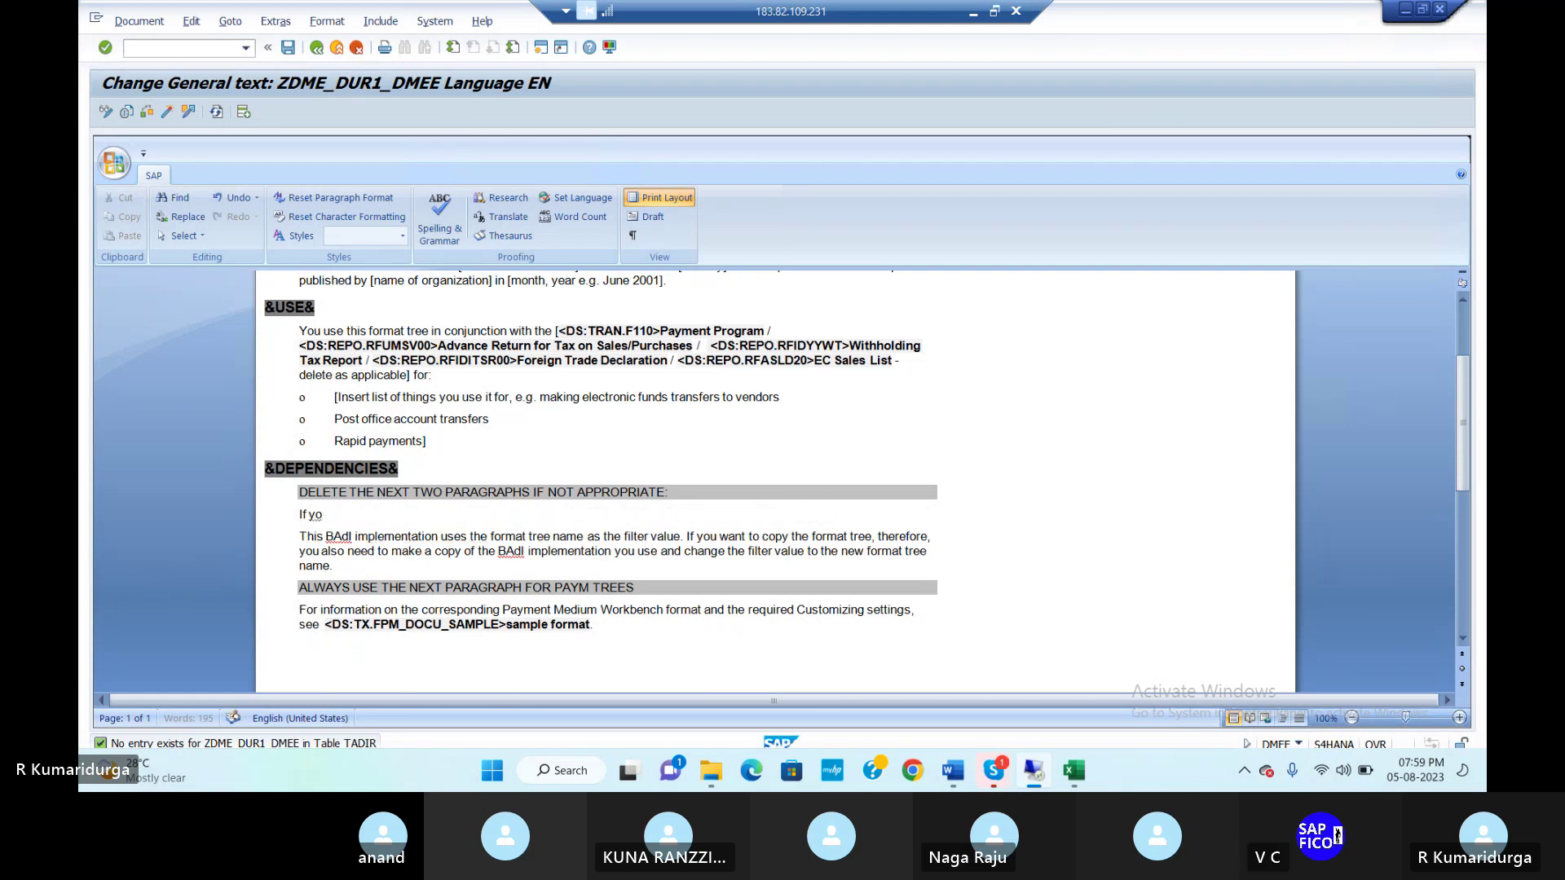
key(BackSpace)
key(BackSpace)
key(BackSpace)
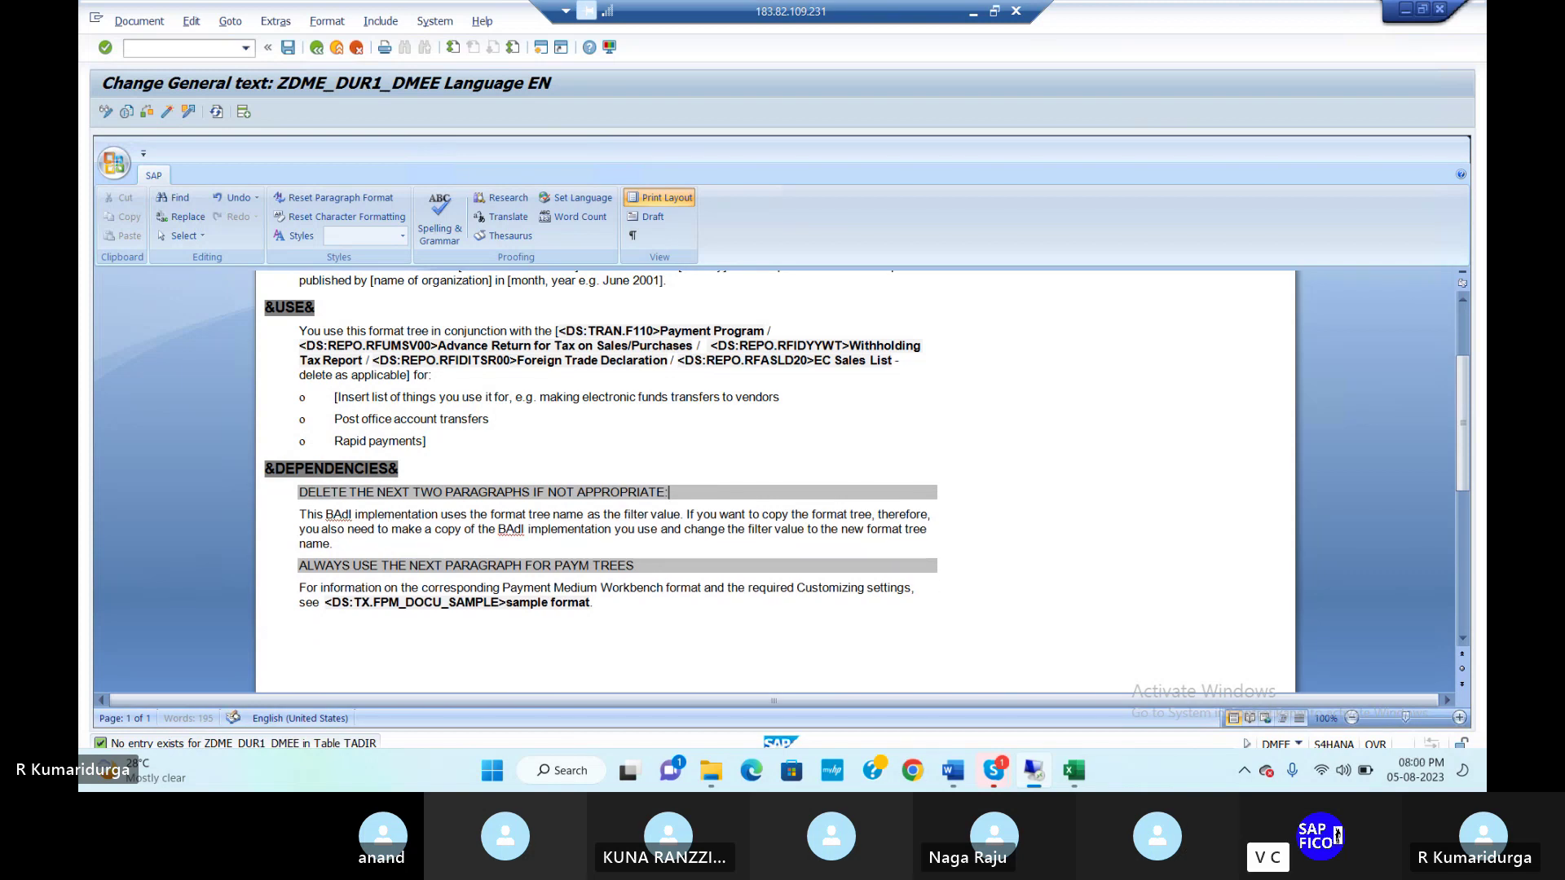
click(1055, 524)
click(691, 514)
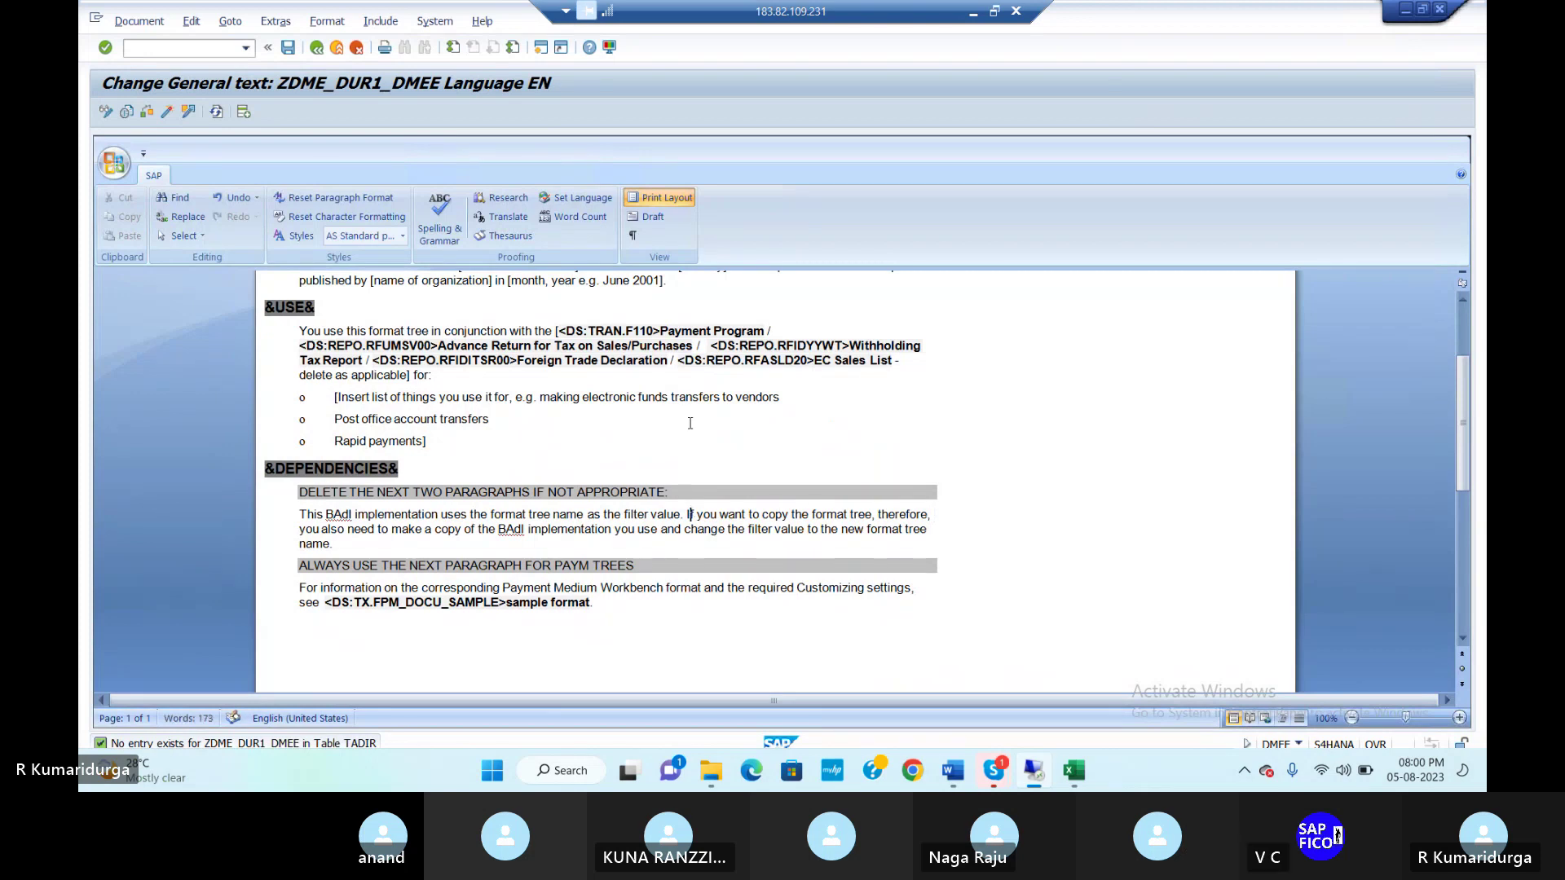
Step: Try to save the edited documentation as active, then close the error list
scroll(689, 440, up, 3)
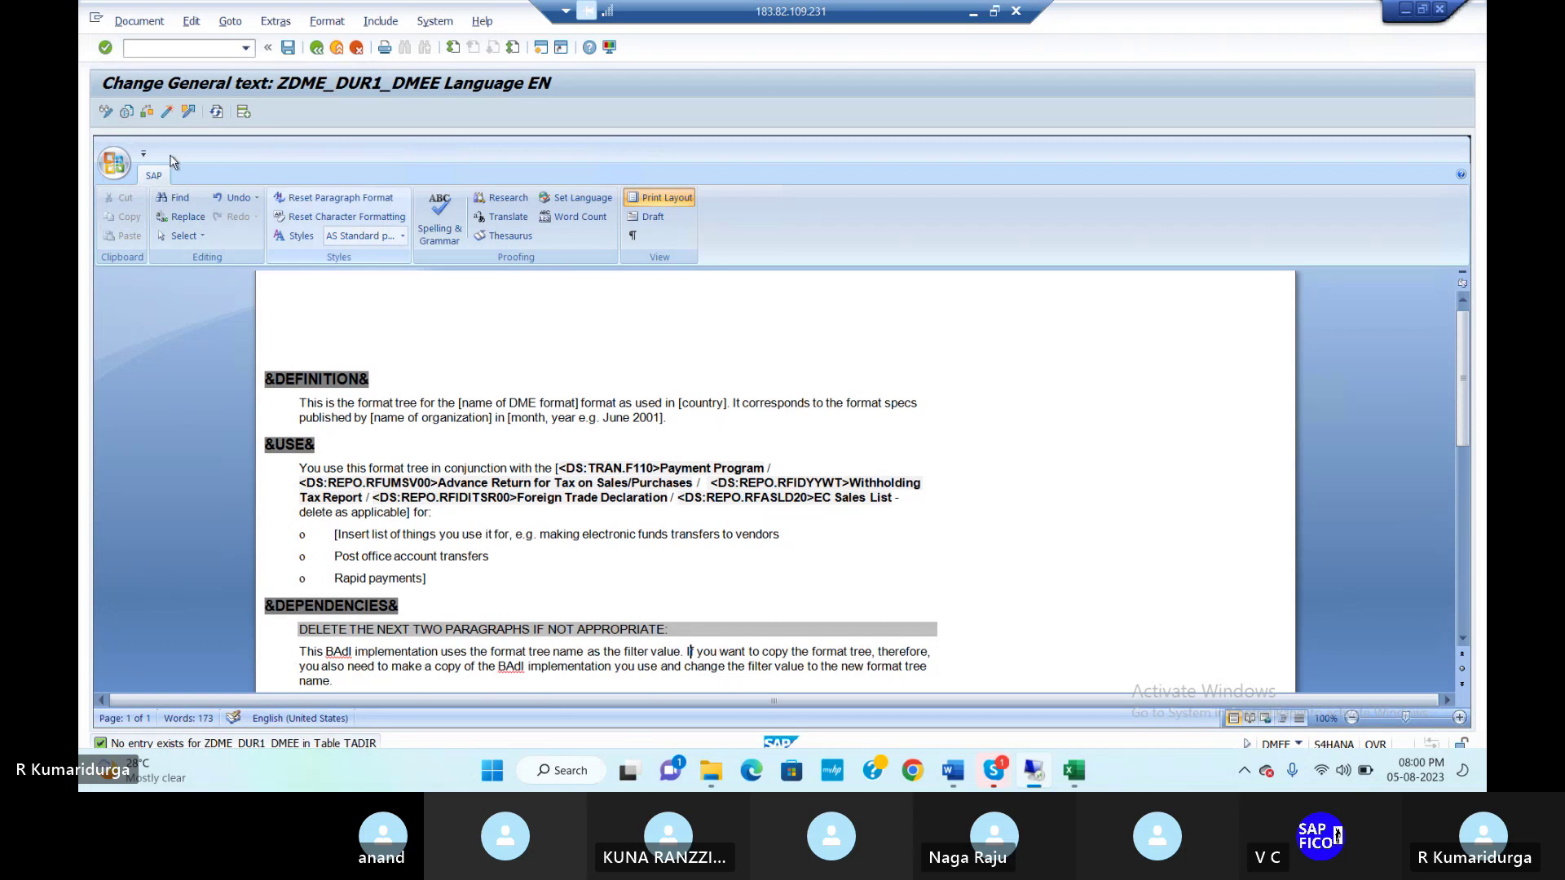
click(146, 110)
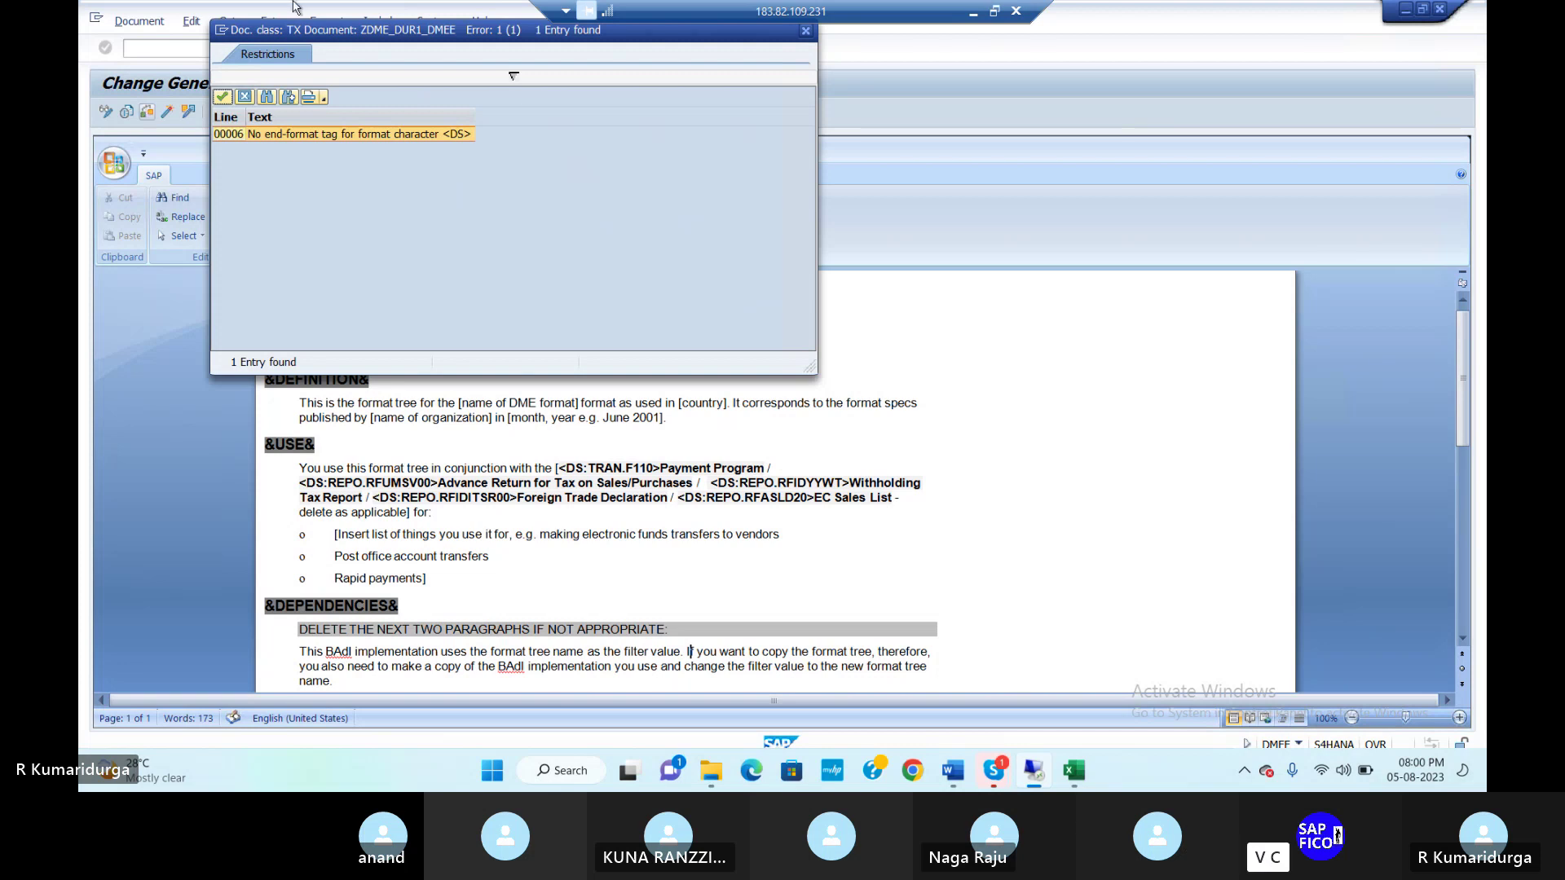
click(806, 33)
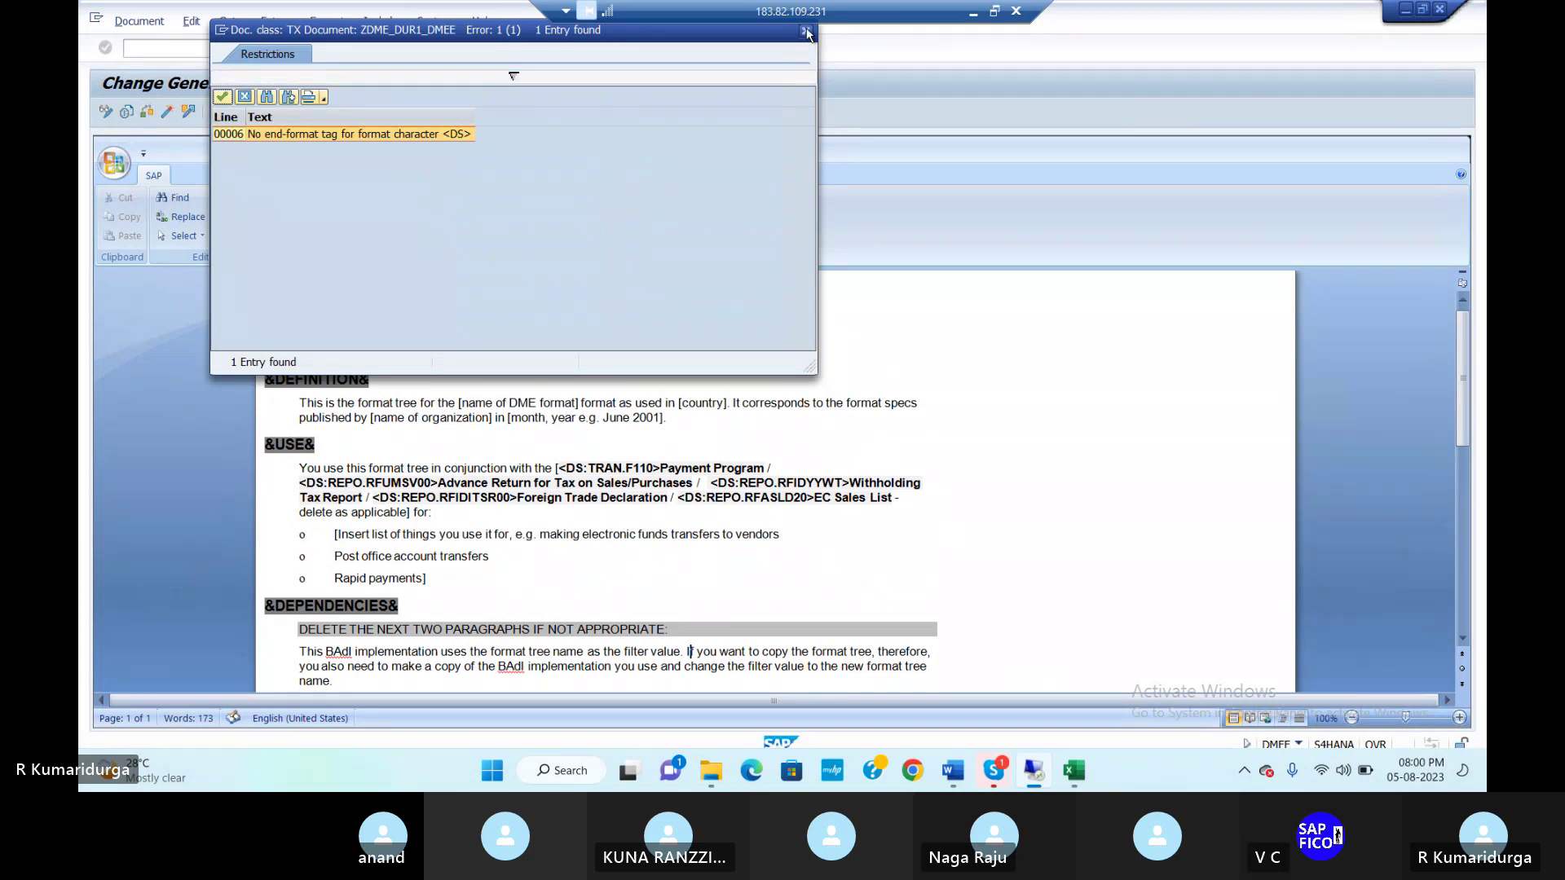
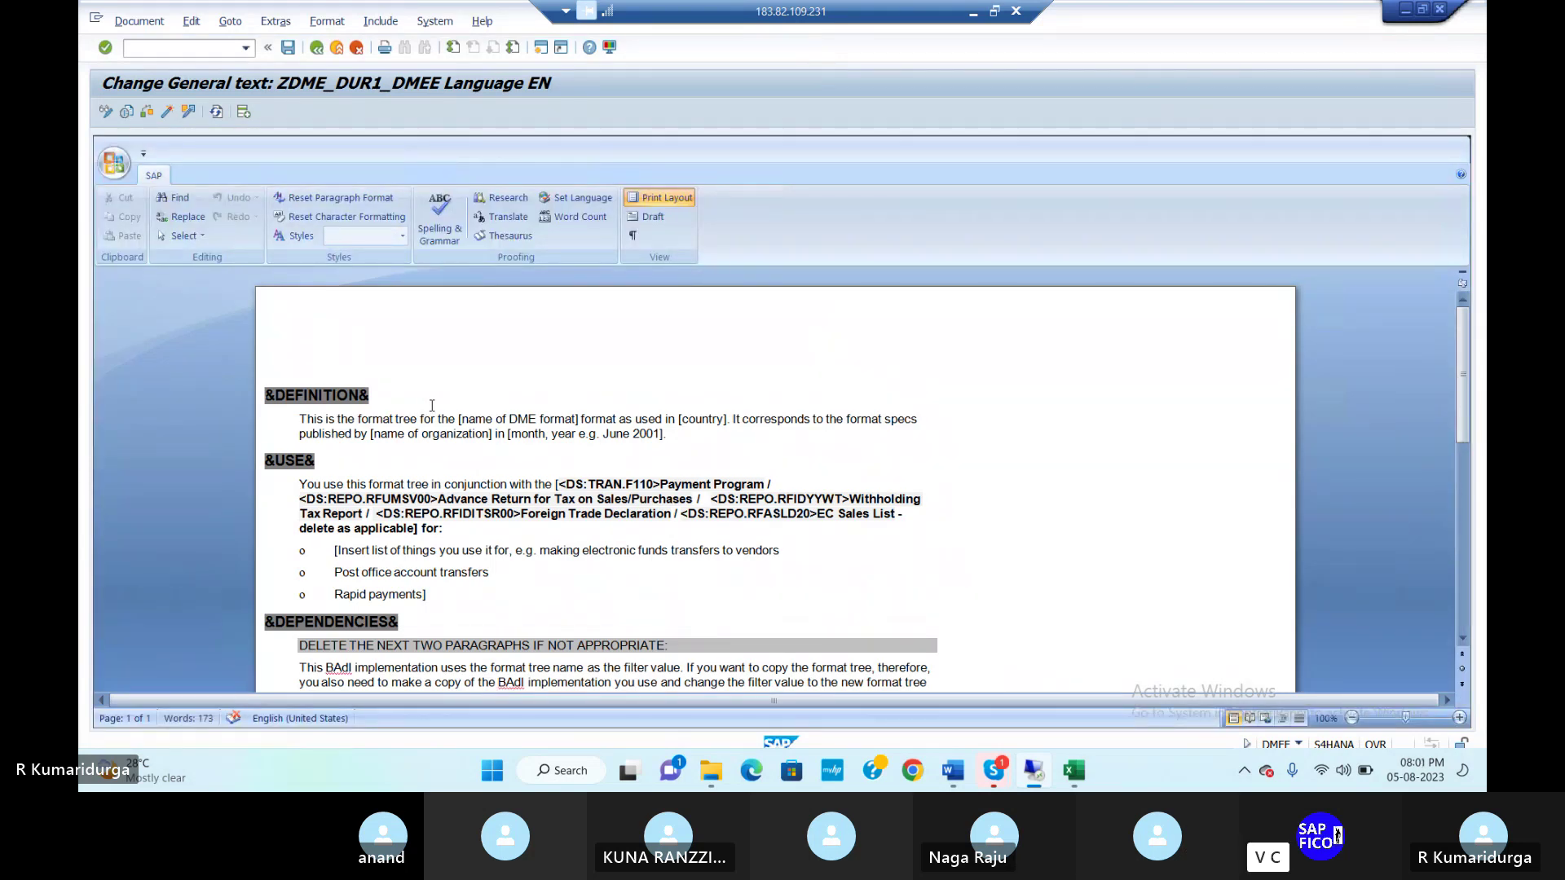
Step: Try again to activate the documentation, open the listed <DS> tag error, allow the template file's replacement, and check the reloaded text
scroll(432, 405, down, 3)
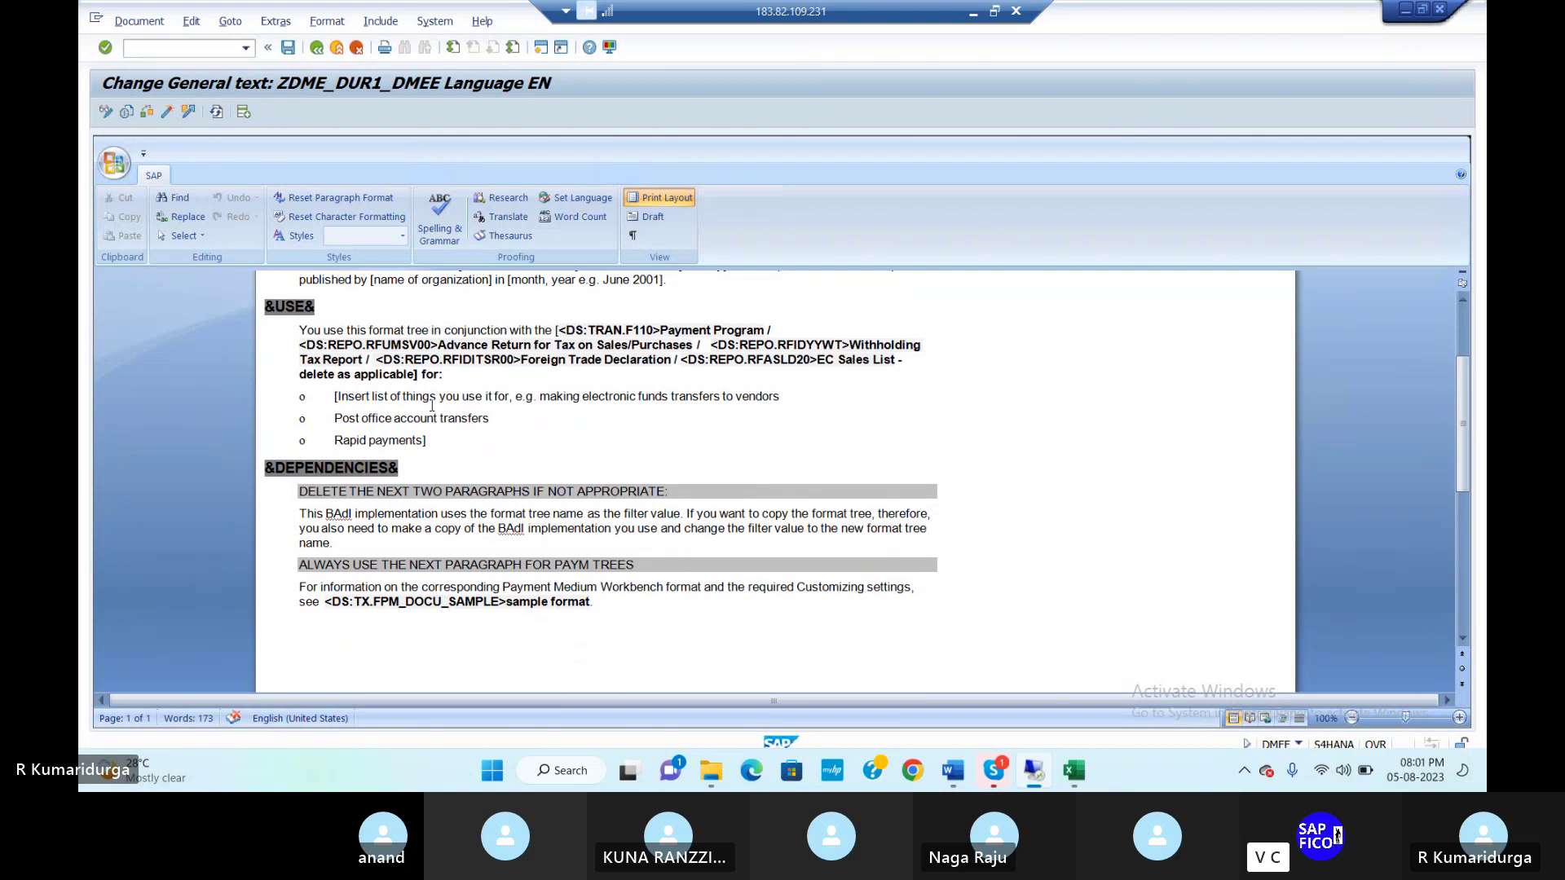
click(146, 114)
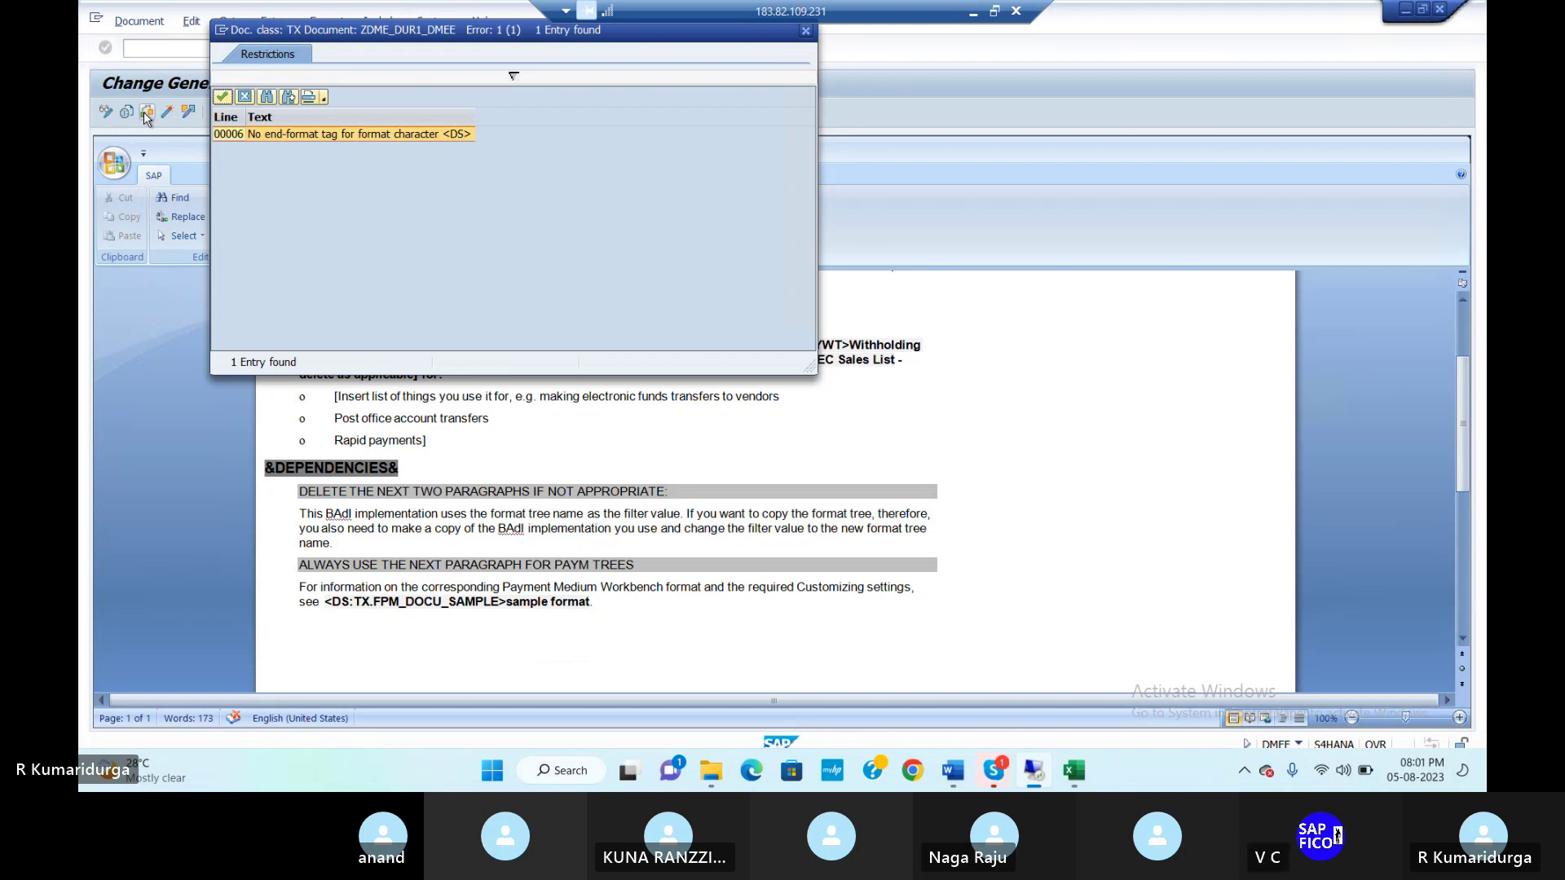
double_click(358, 133)
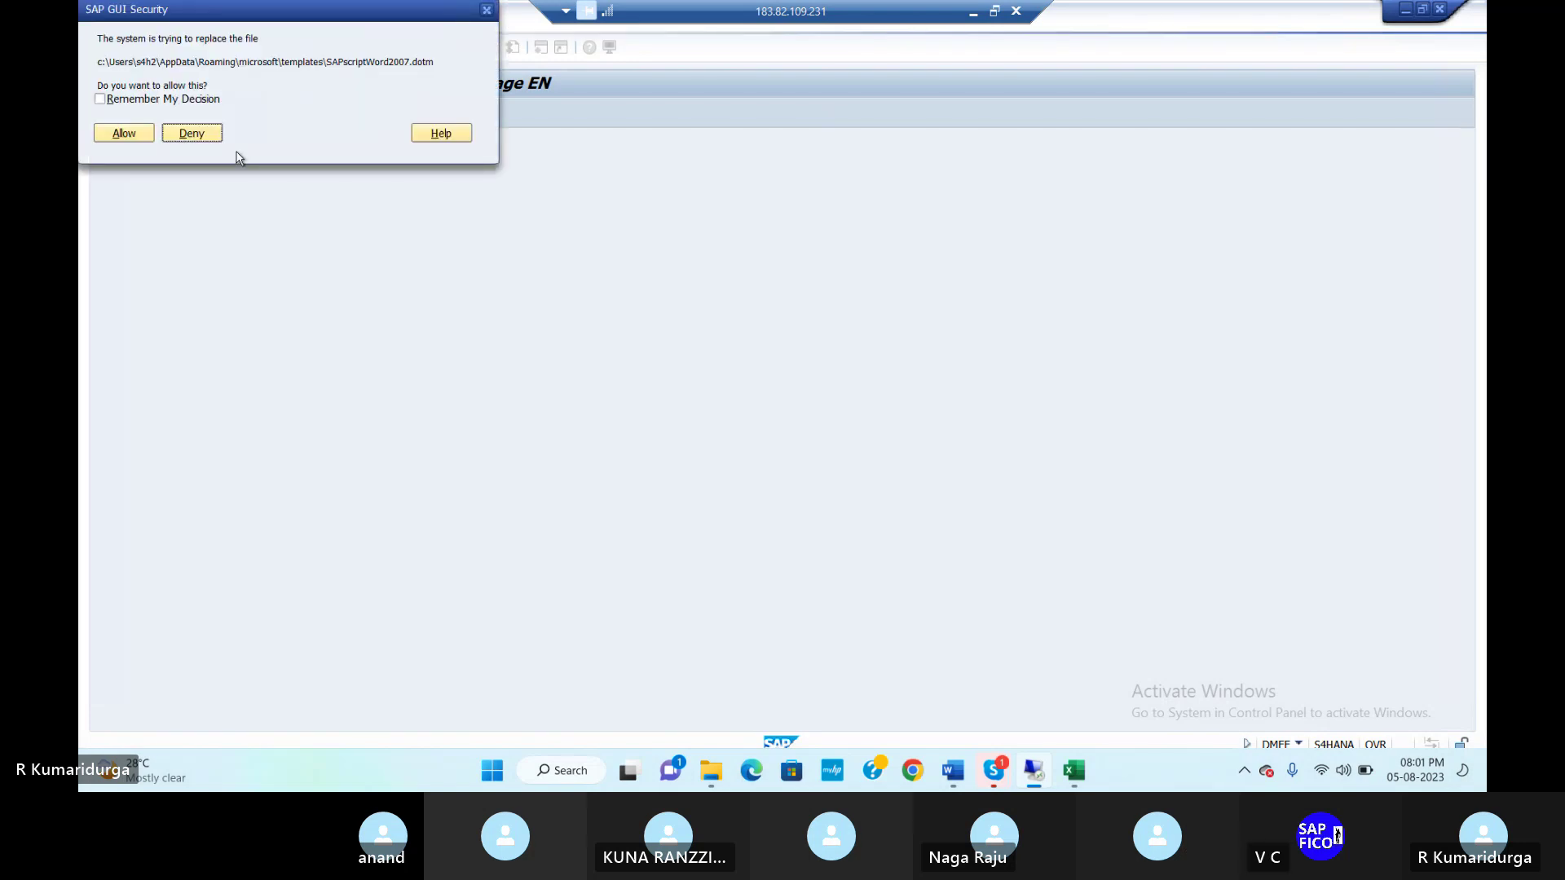
click(125, 135)
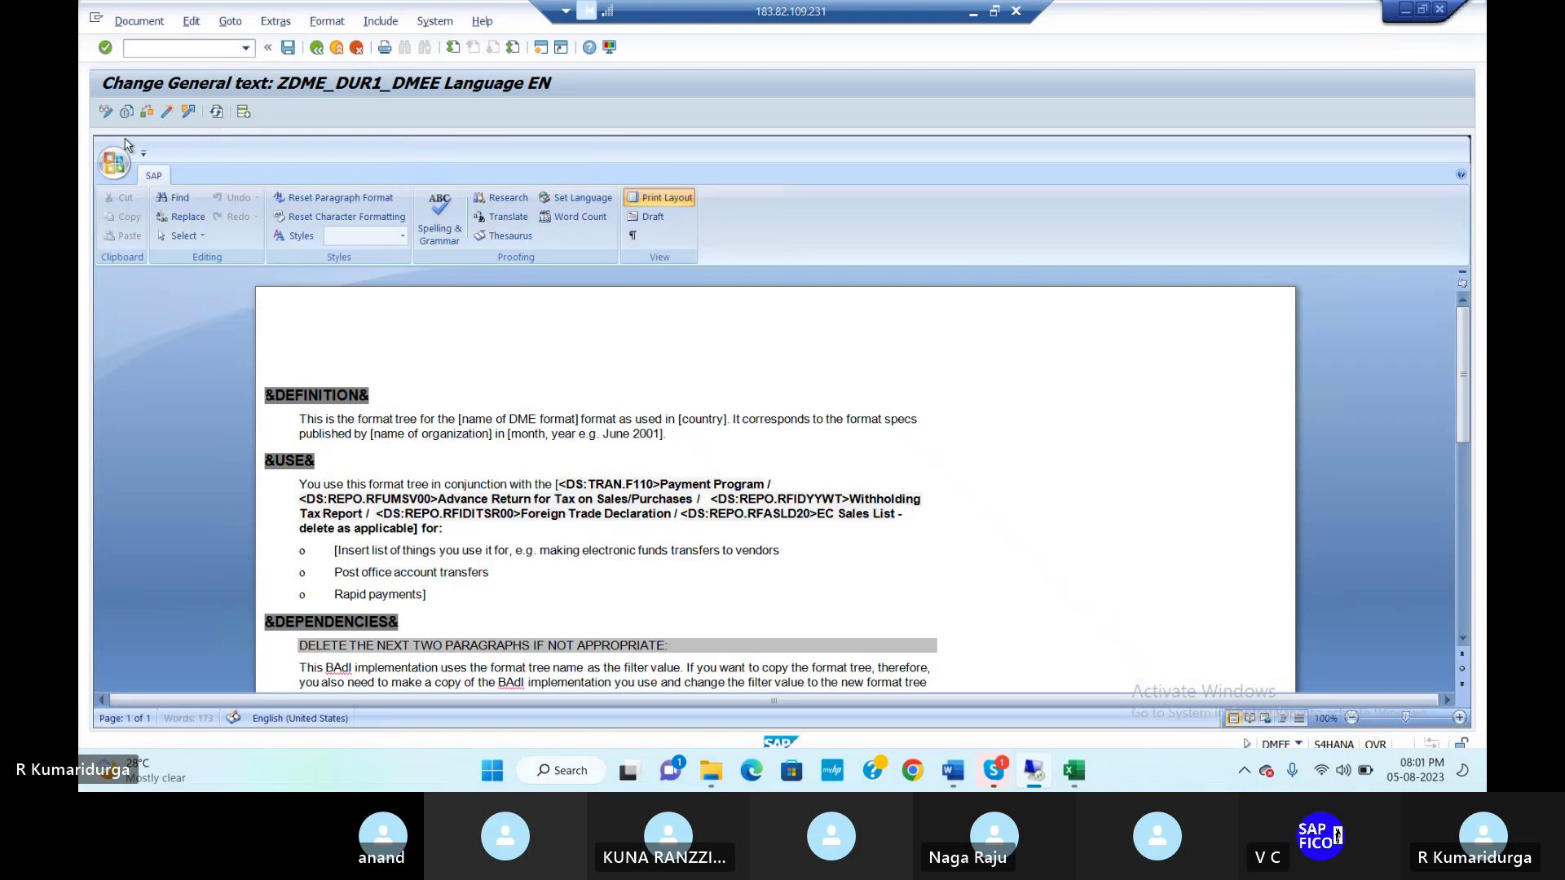
scroll(483, 421, down, 6)
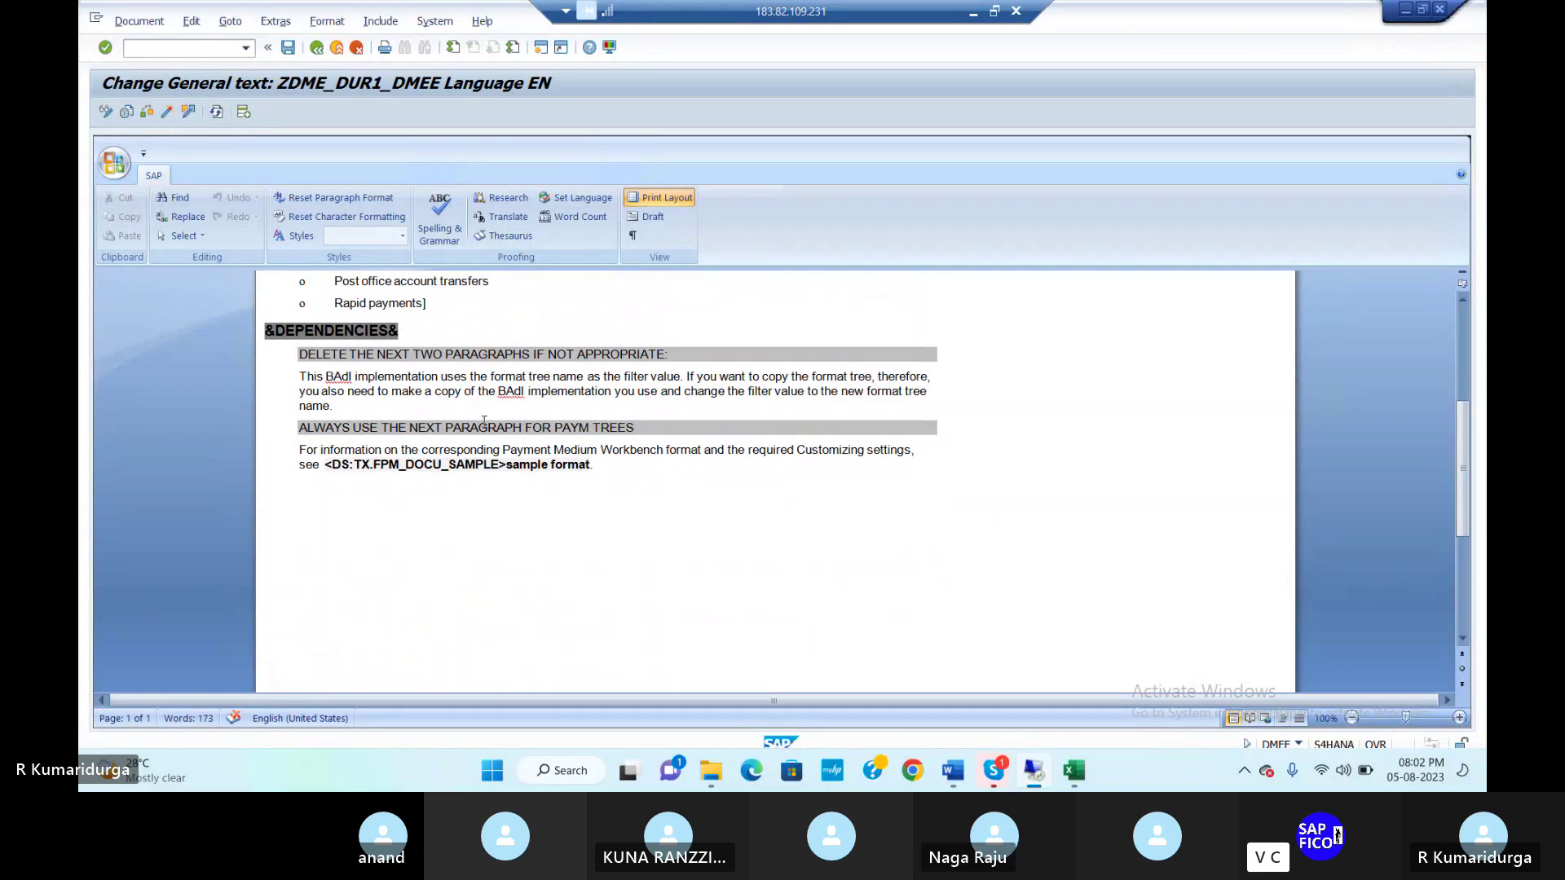
Step: Retry saving the documentation as active, choose to correct its errors, and open the listed error, allowing the template replacement
scroll(484, 420, up, 6)
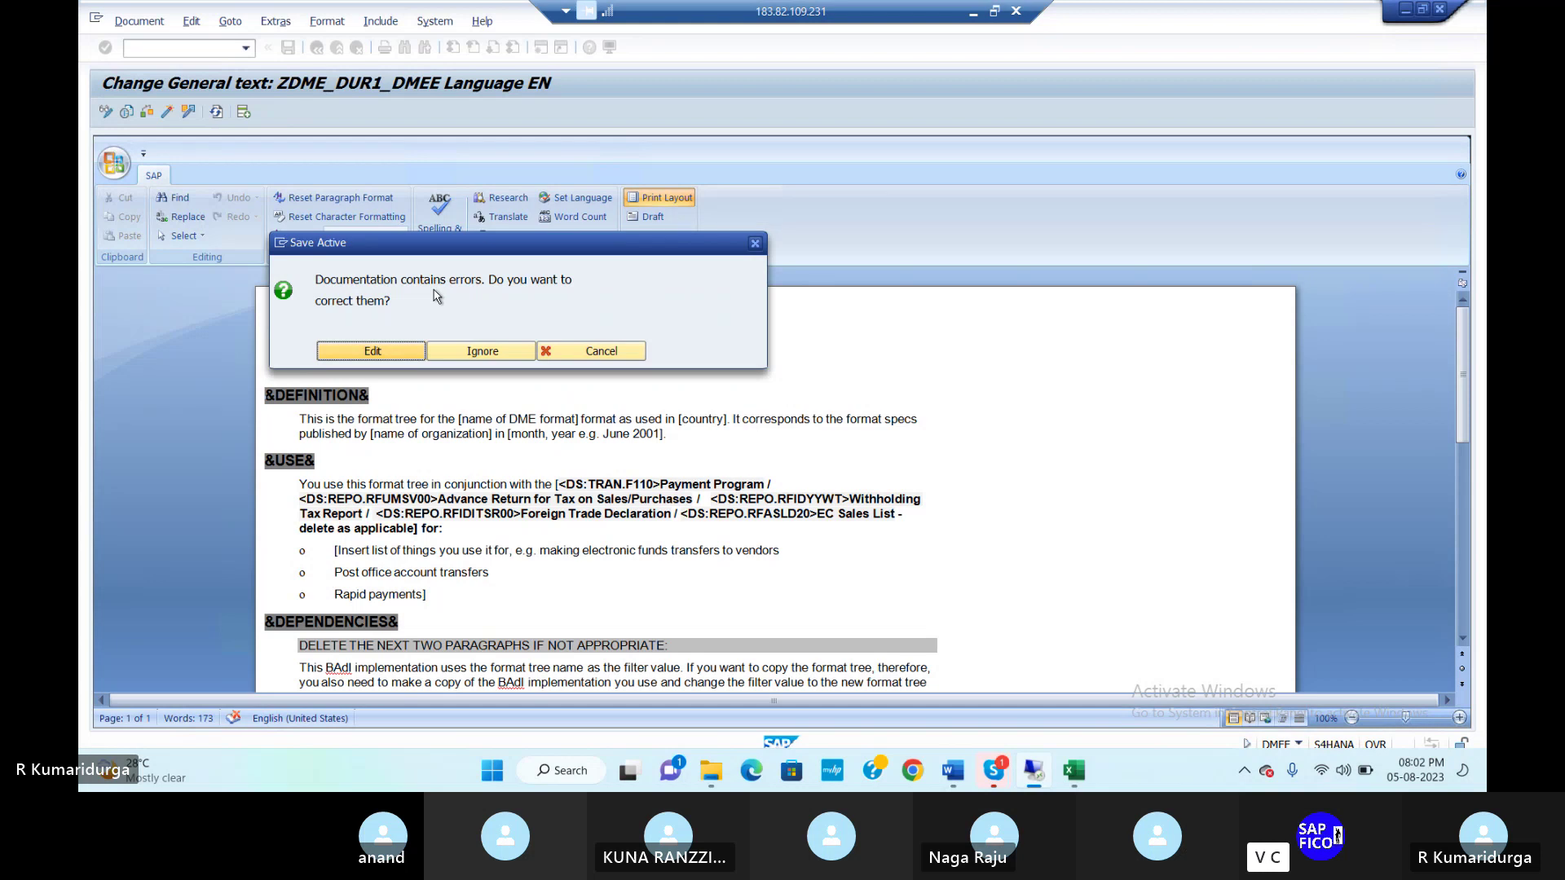
click(374, 351)
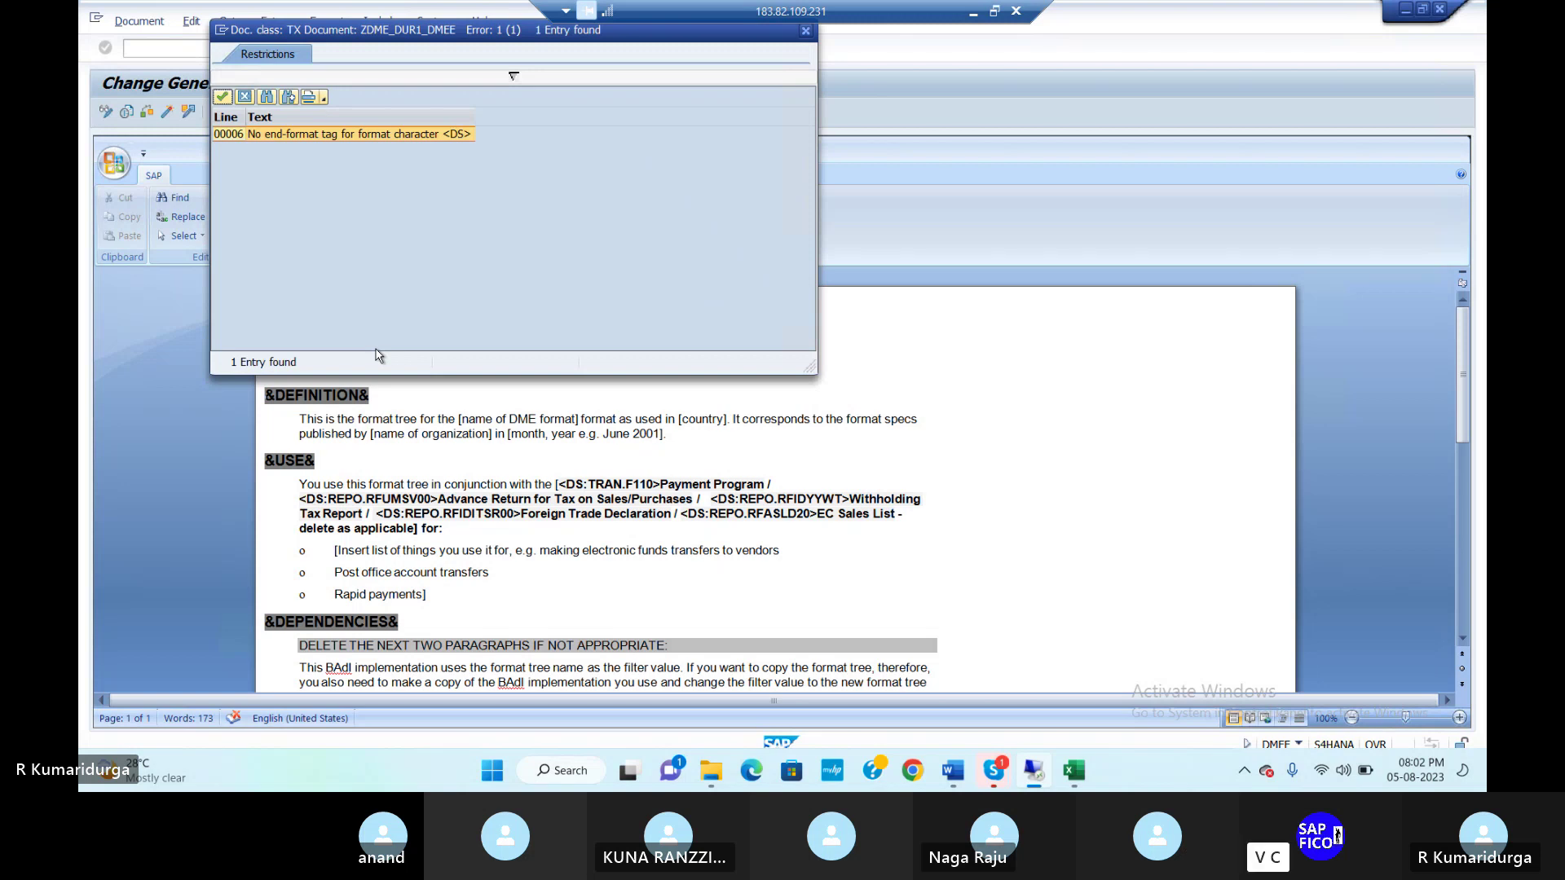
double_click(253, 133)
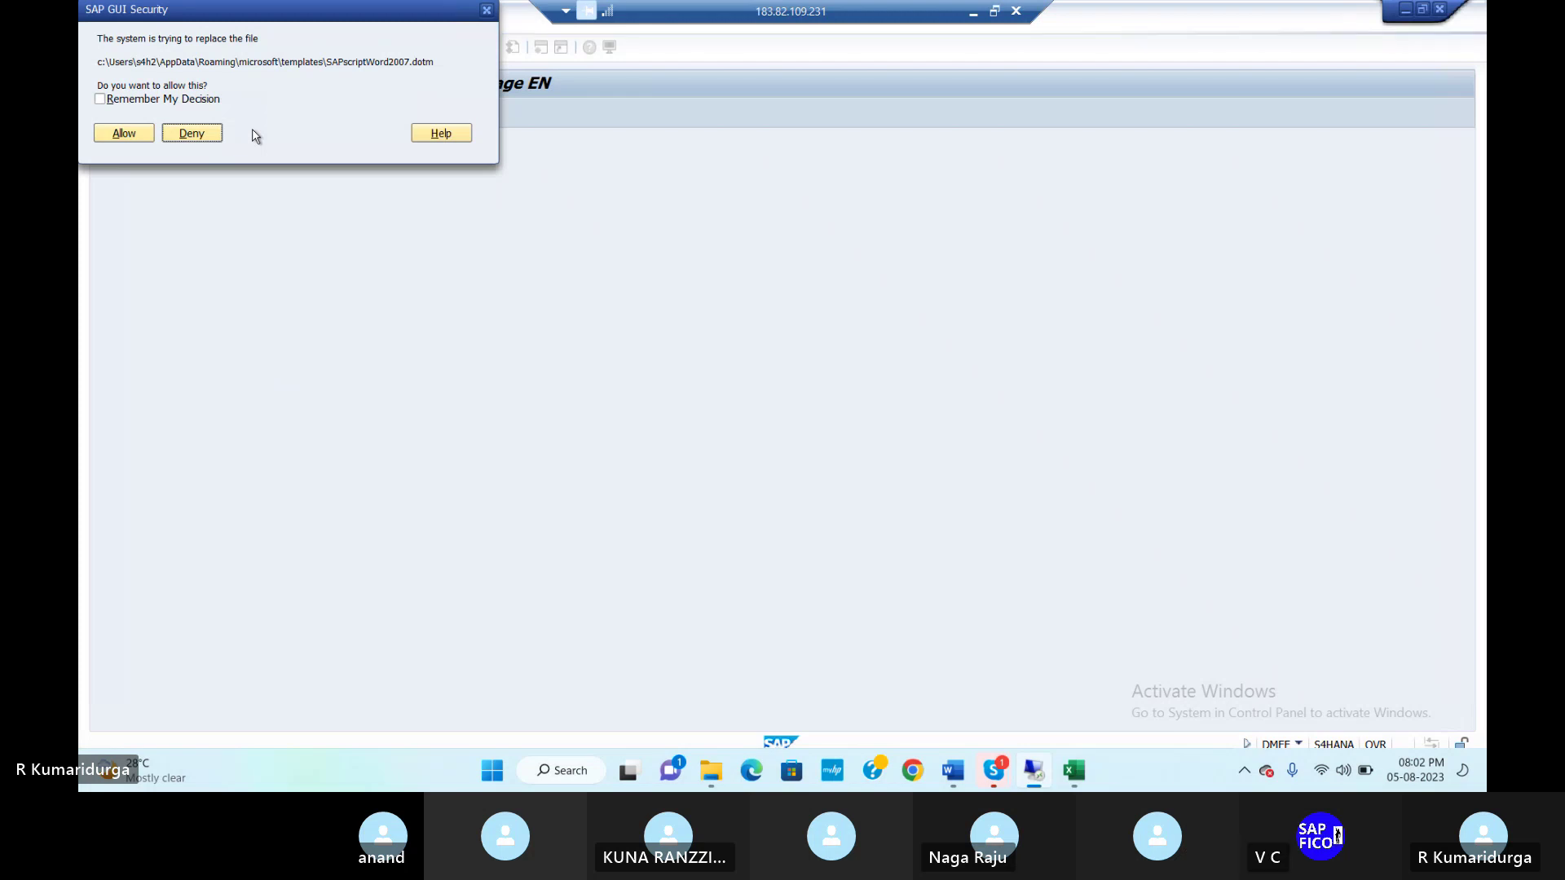
click(123, 134)
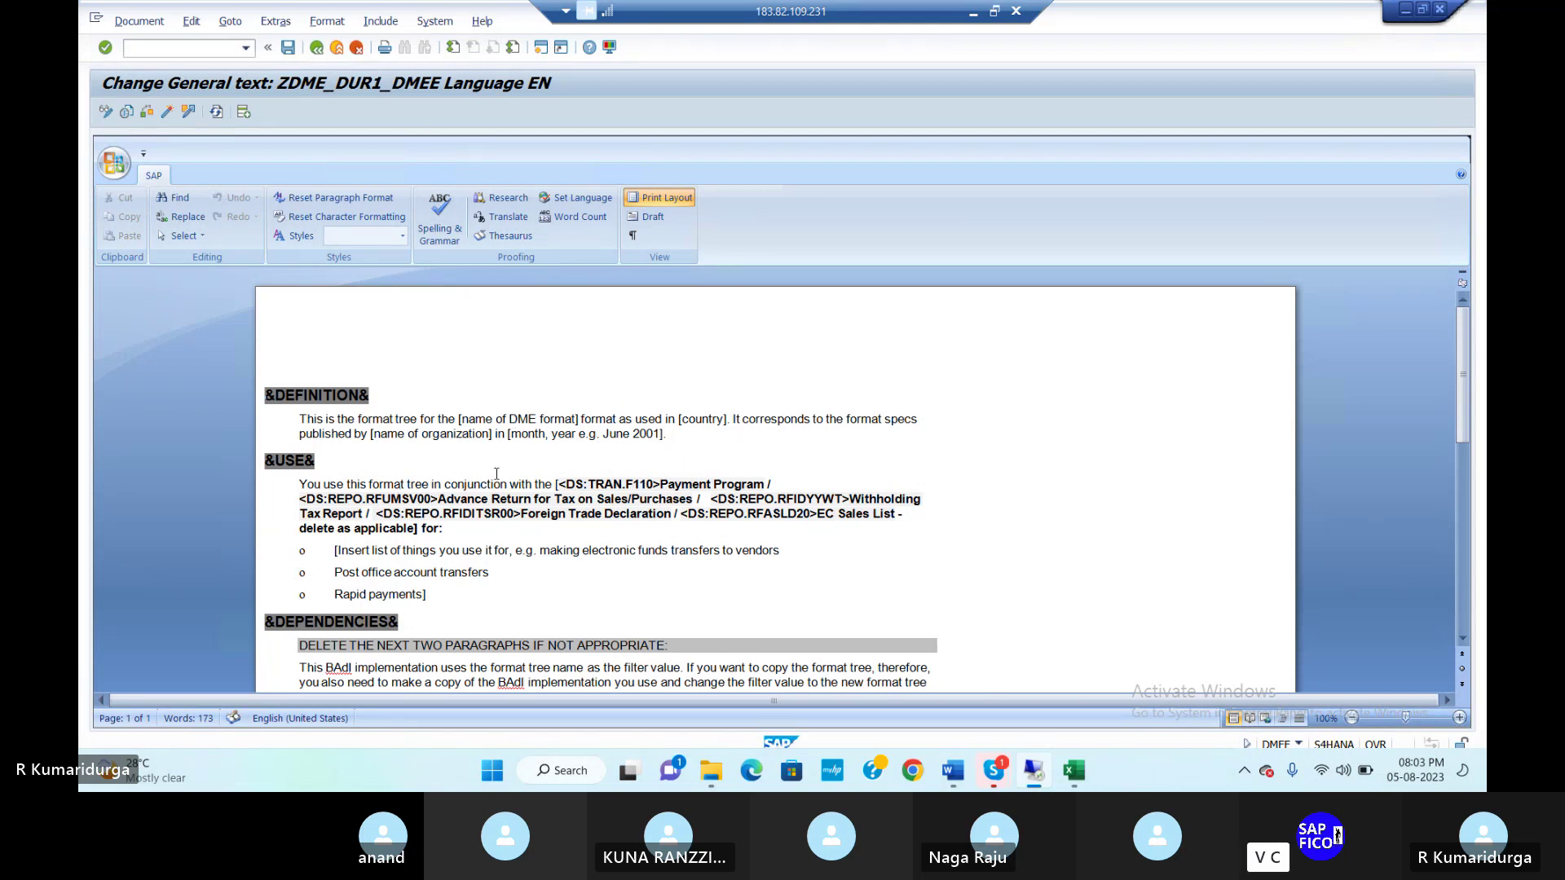
Step: Insert an empty paragraph before "This BAdI implementation uses the format tree name" under &DEPENDENCIES&
scroll(497, 472, down, 3)
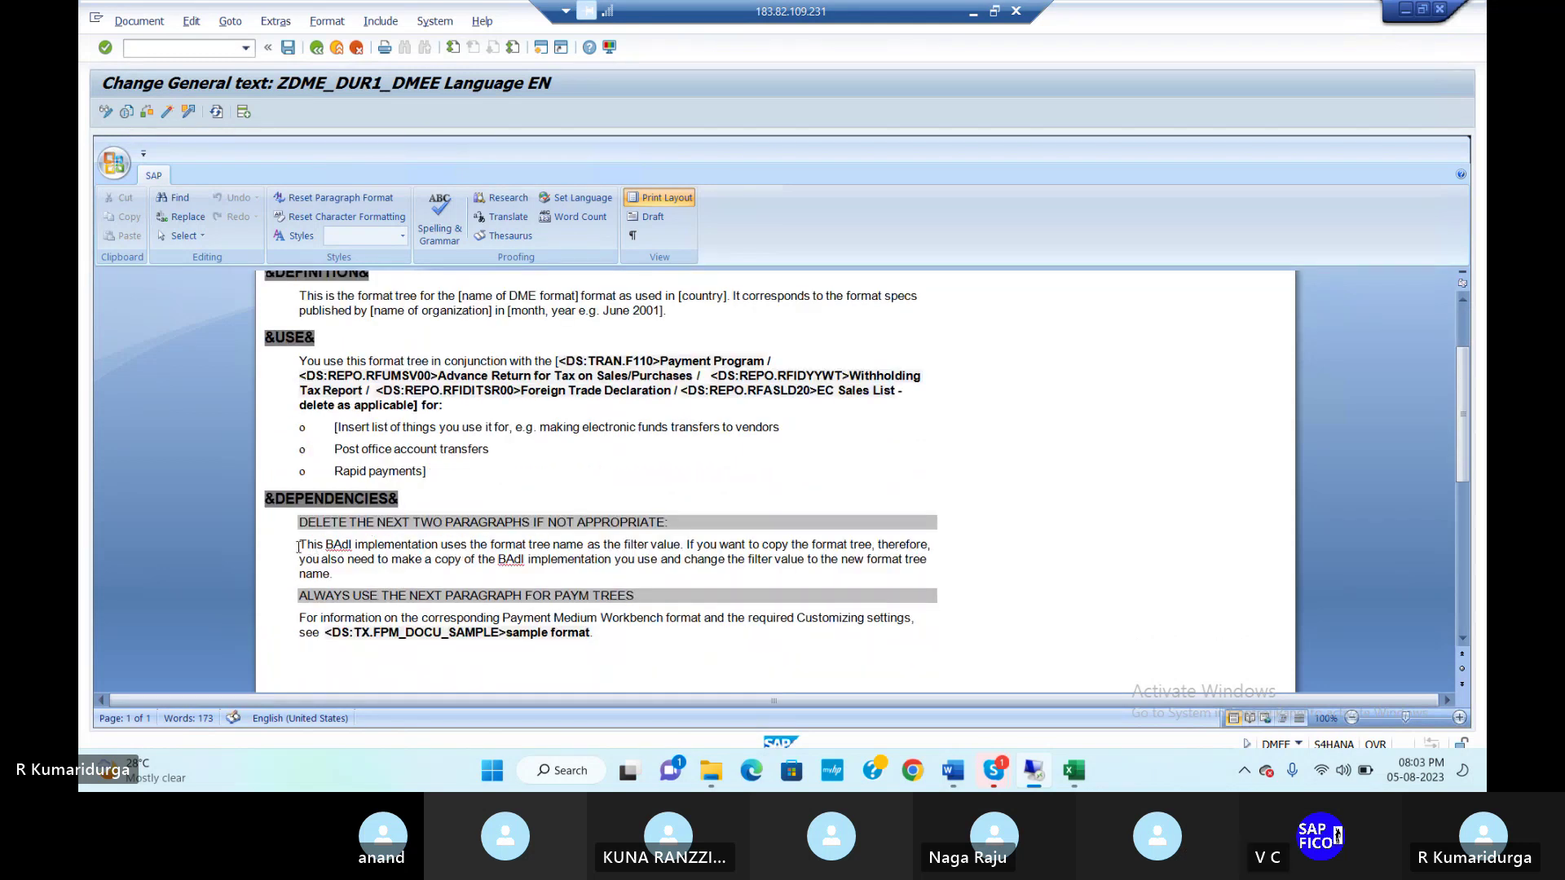
click(298, 546)
key(Return)
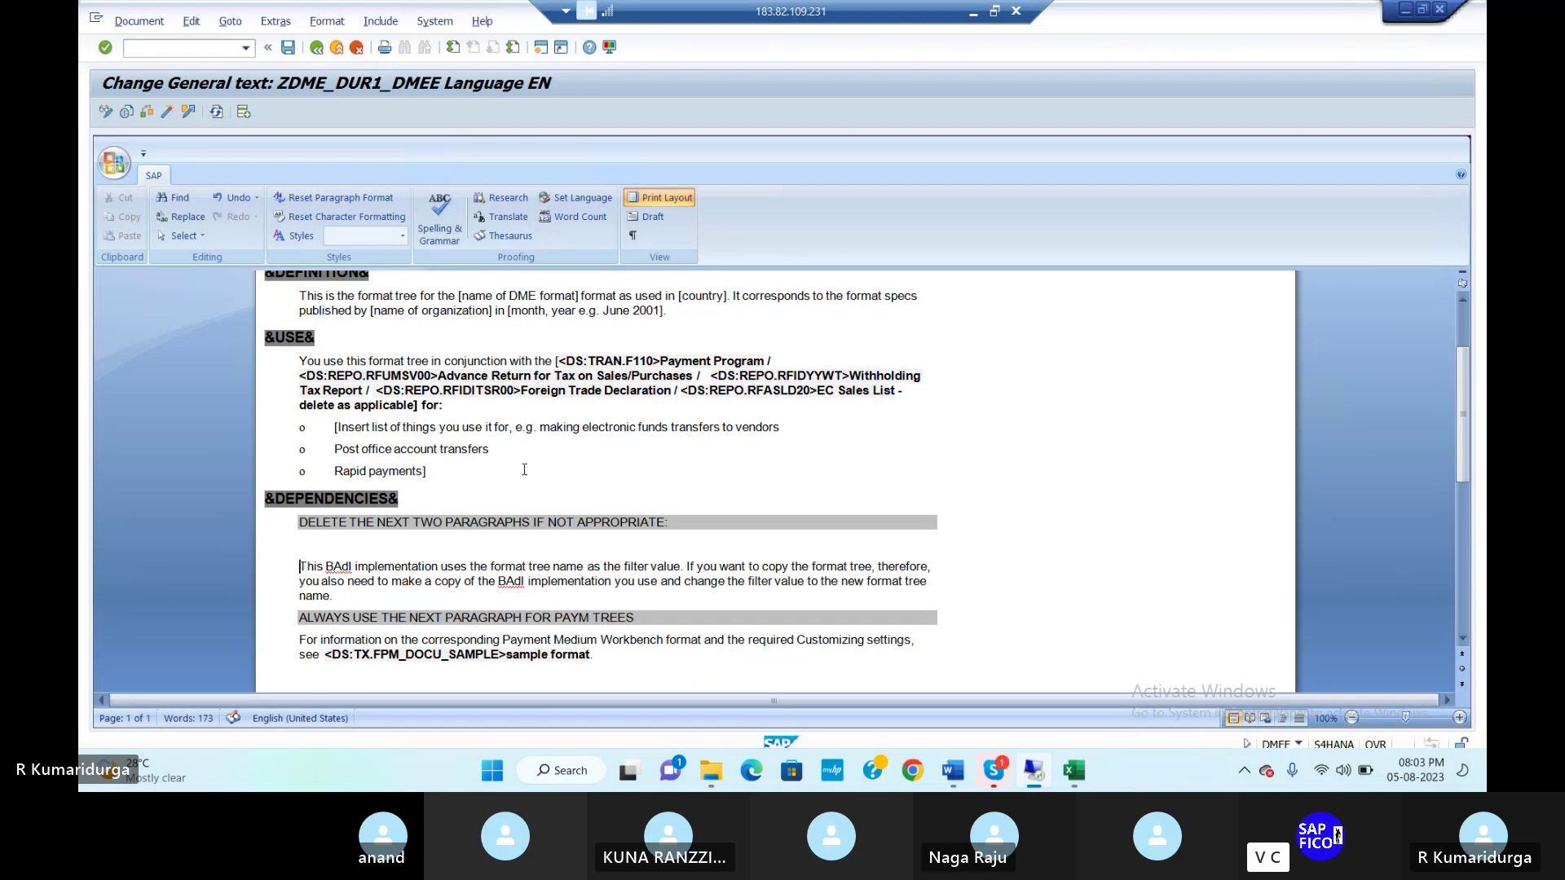
Step: Save the documentation as active while ignoring its errors, assign it as a local object, and return to the format tree
click(168, 111)
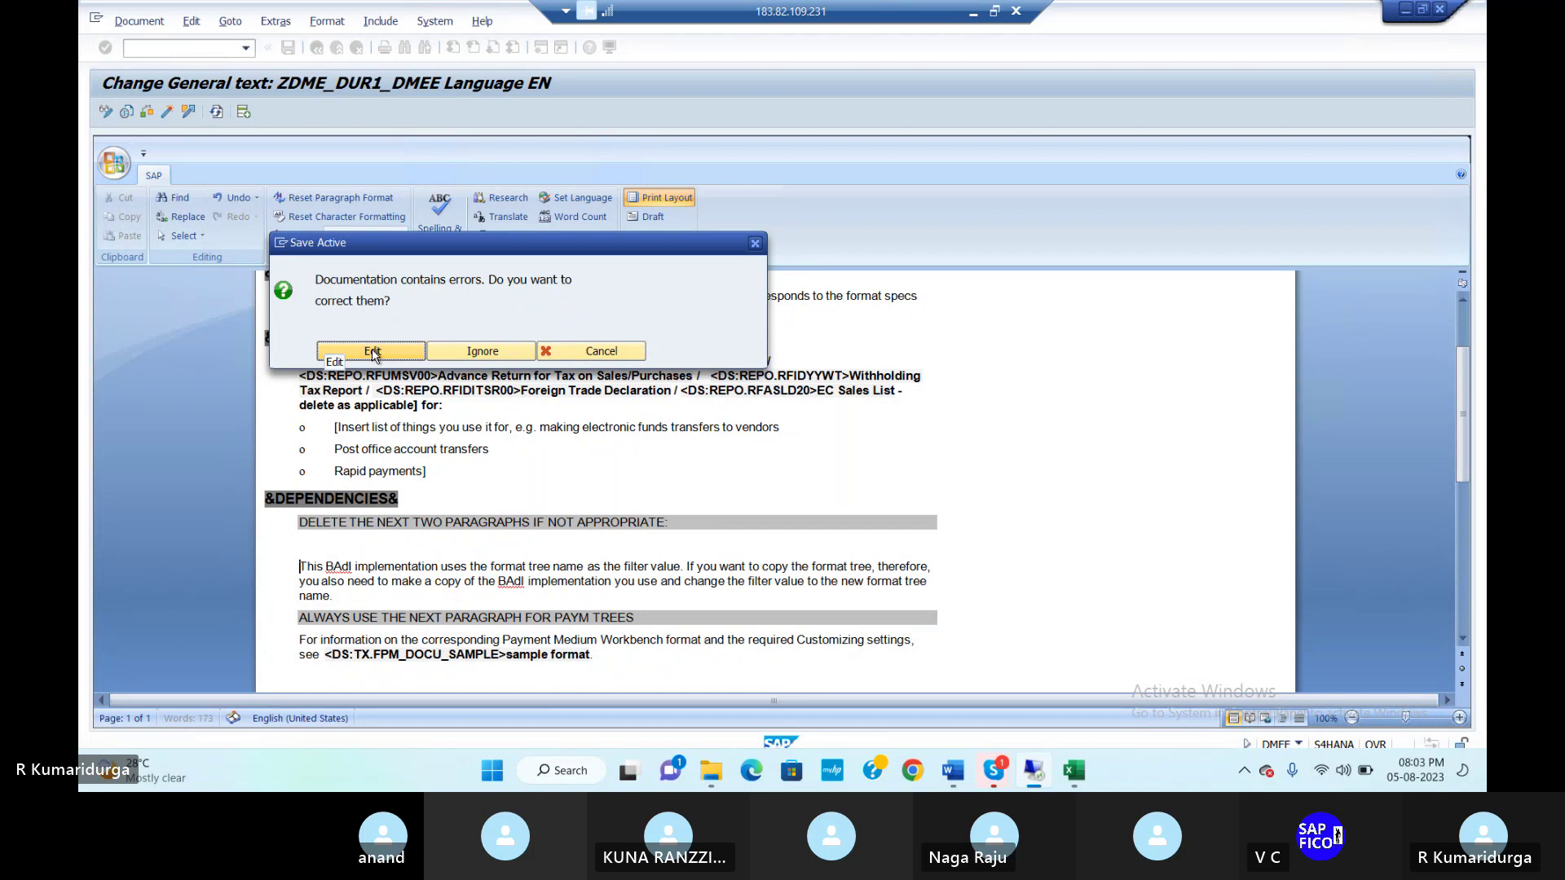
click(473, 357)
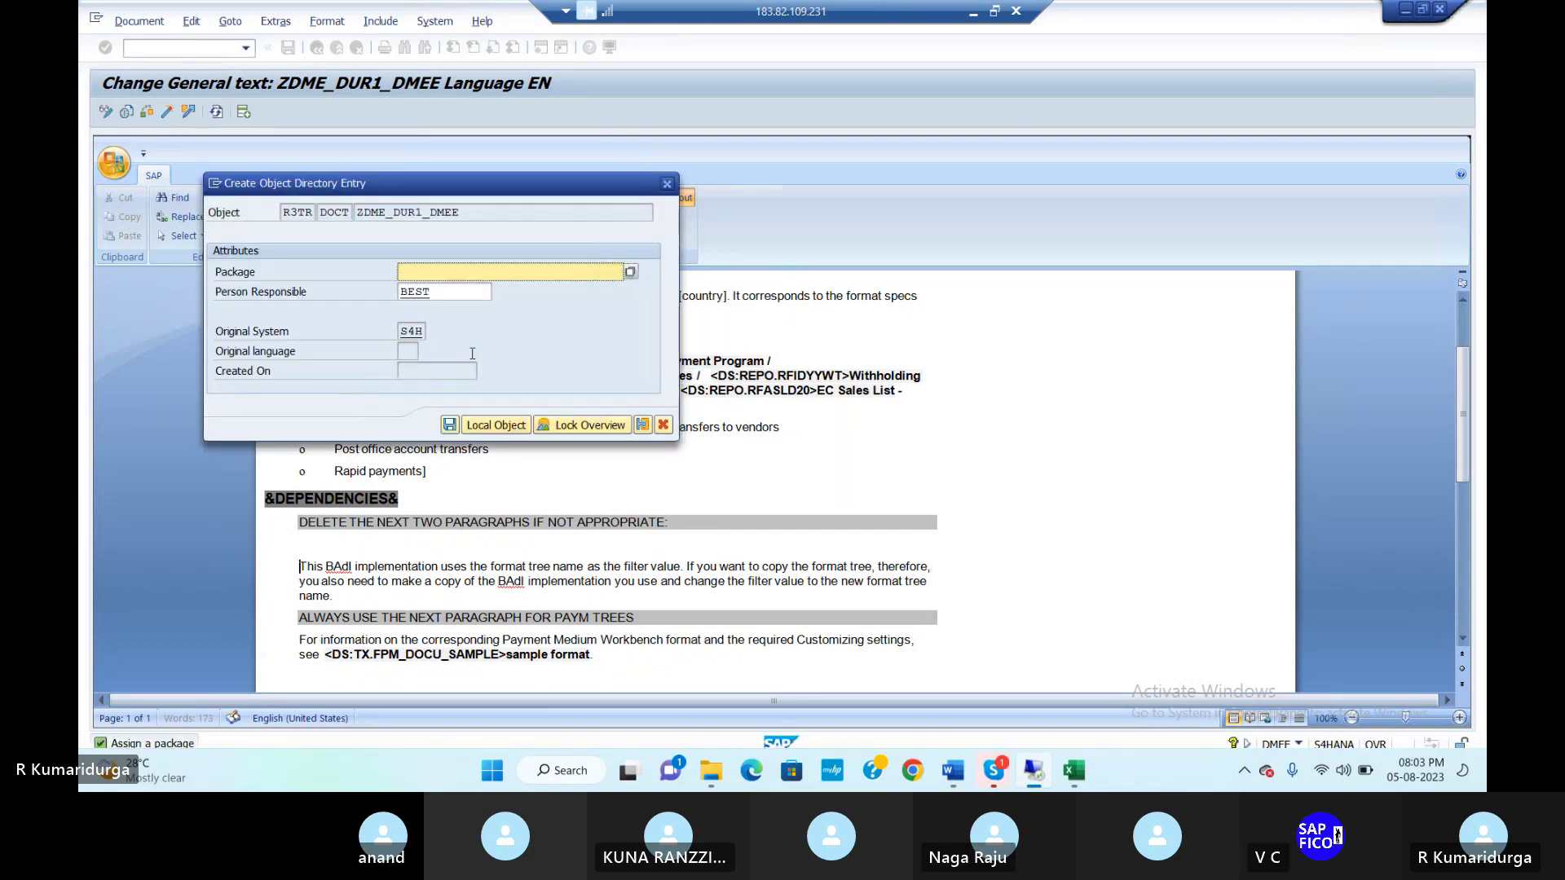
click(485, 426)
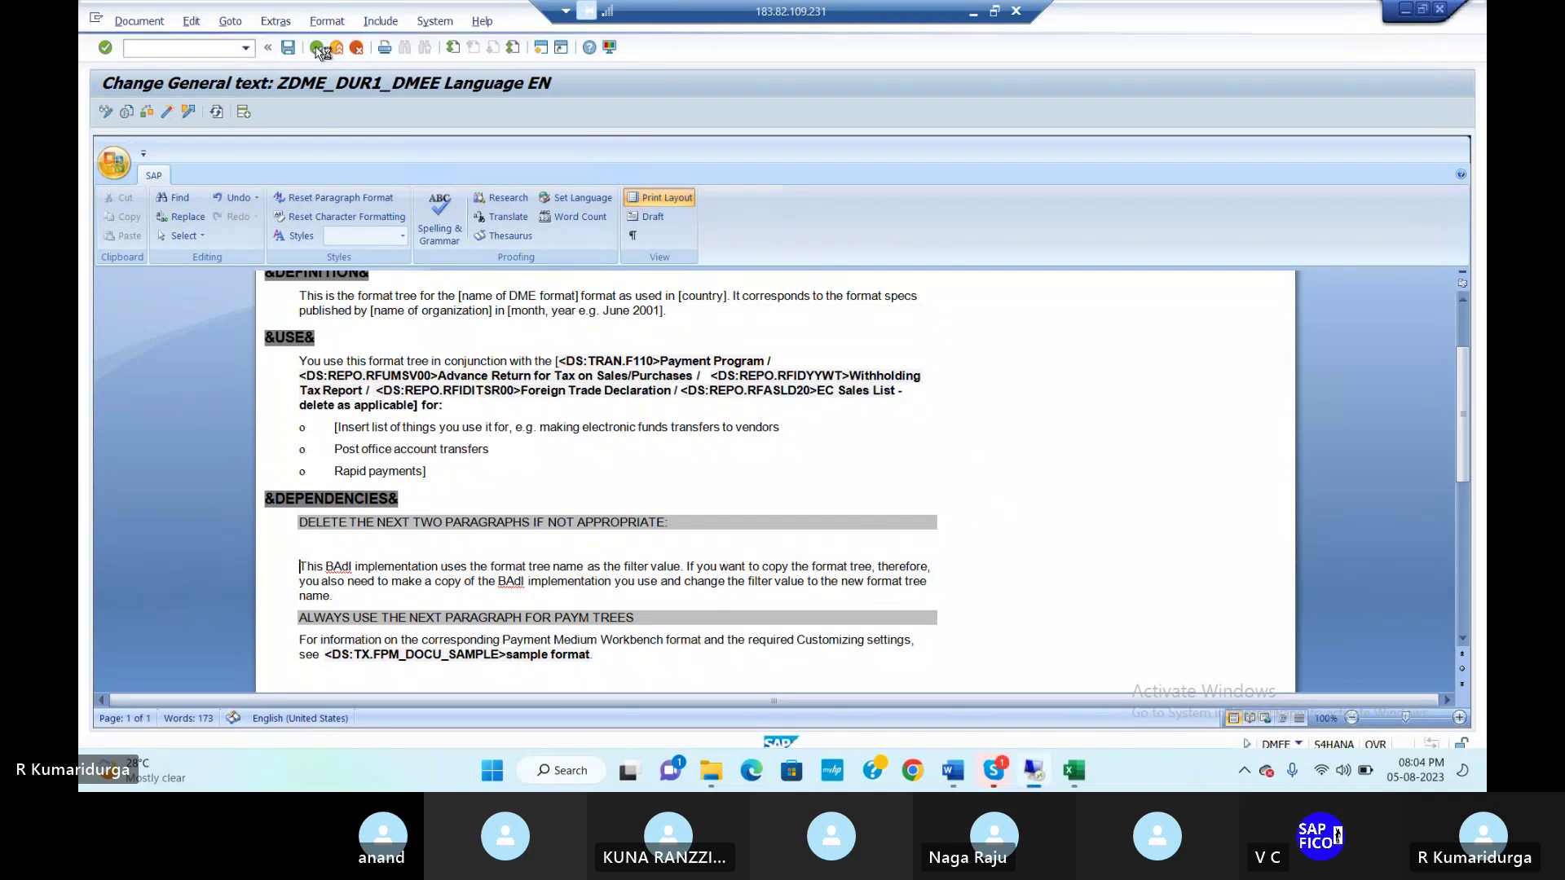
click(318, 49)
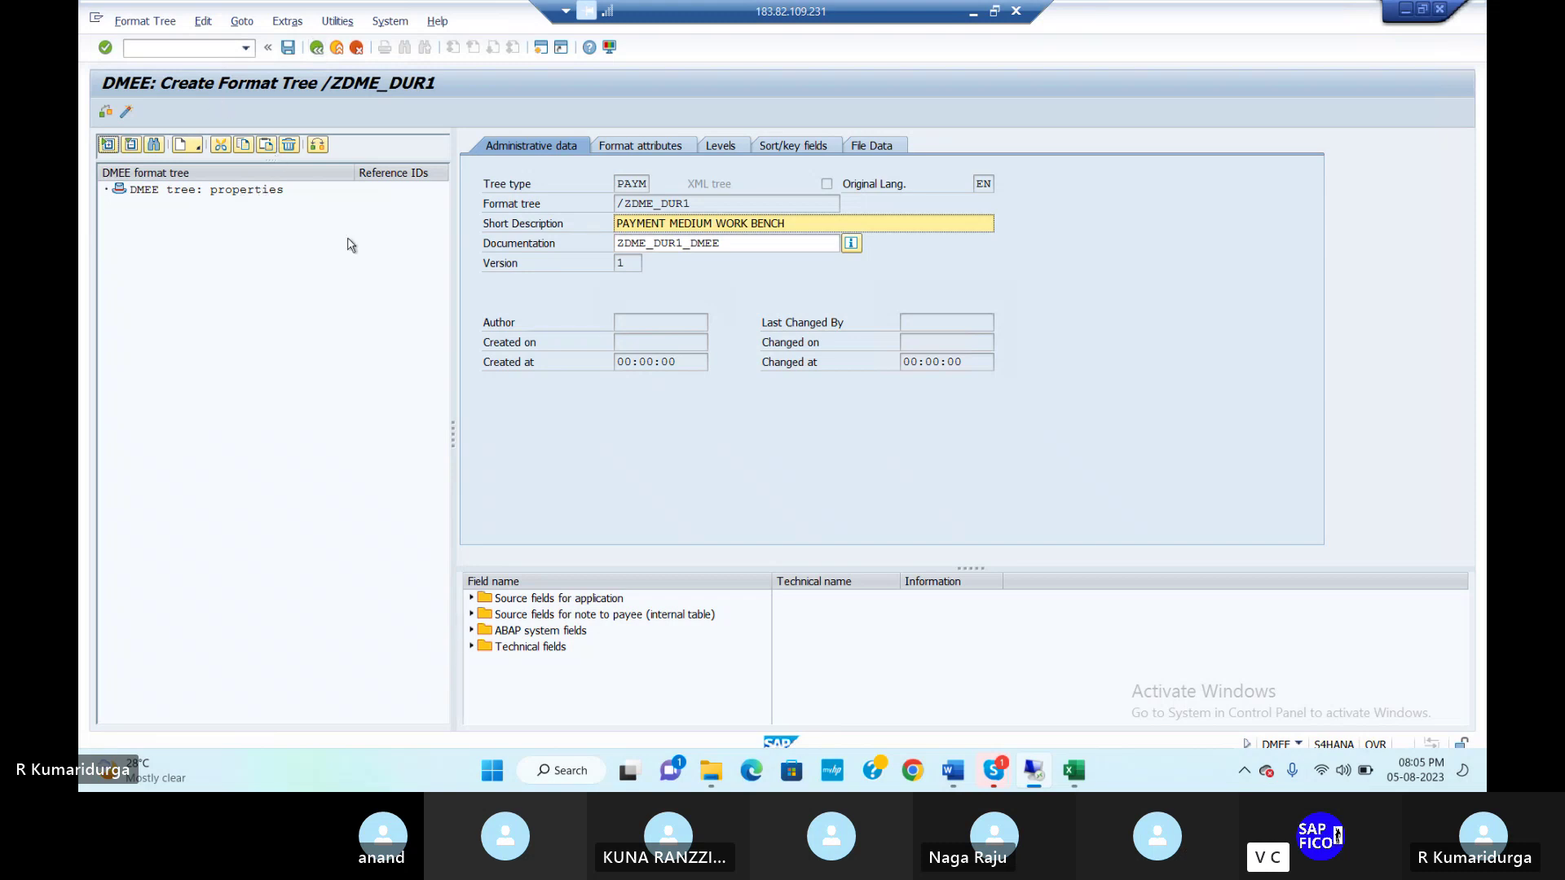
Step: In the format attributes, set the field type to 1 and the delimiters for segment groups, segments and composites to *
click(626, 143)
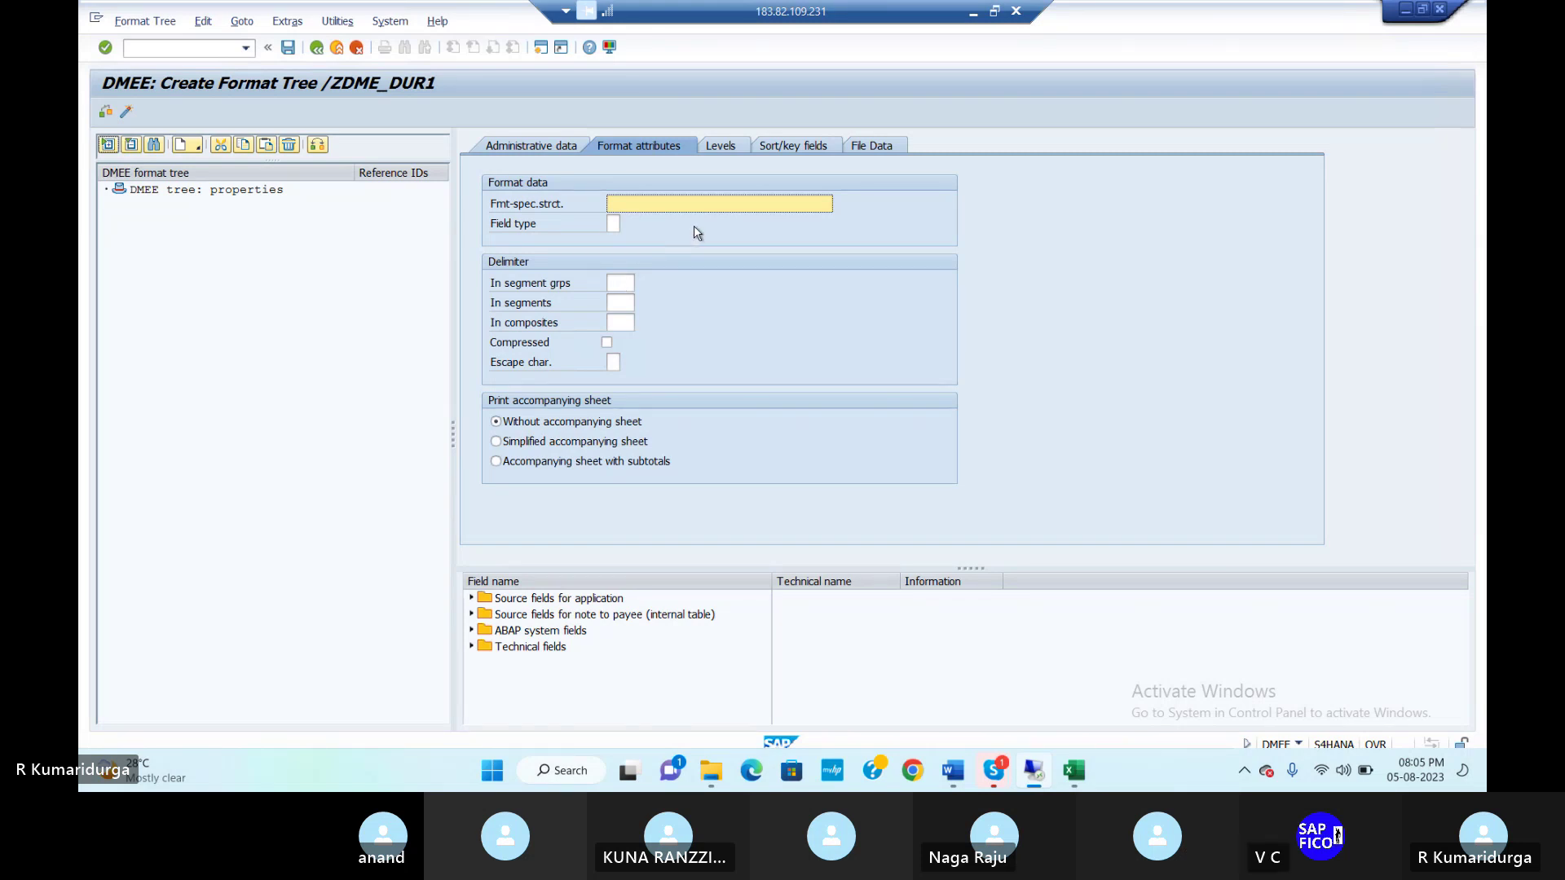
click(614, 223)
text(1)
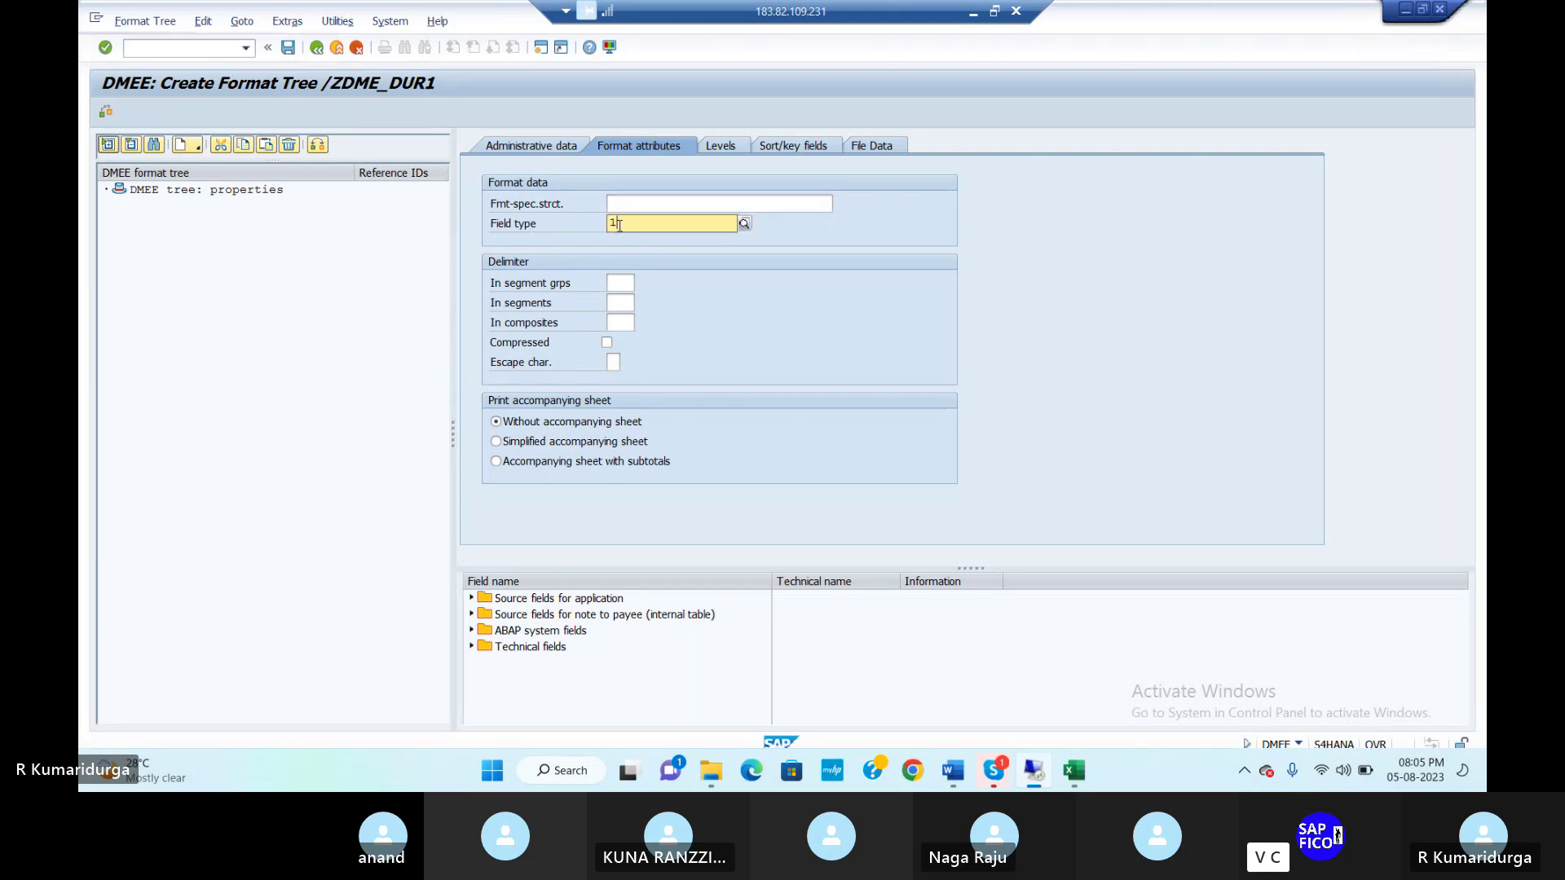
click(620, 283)
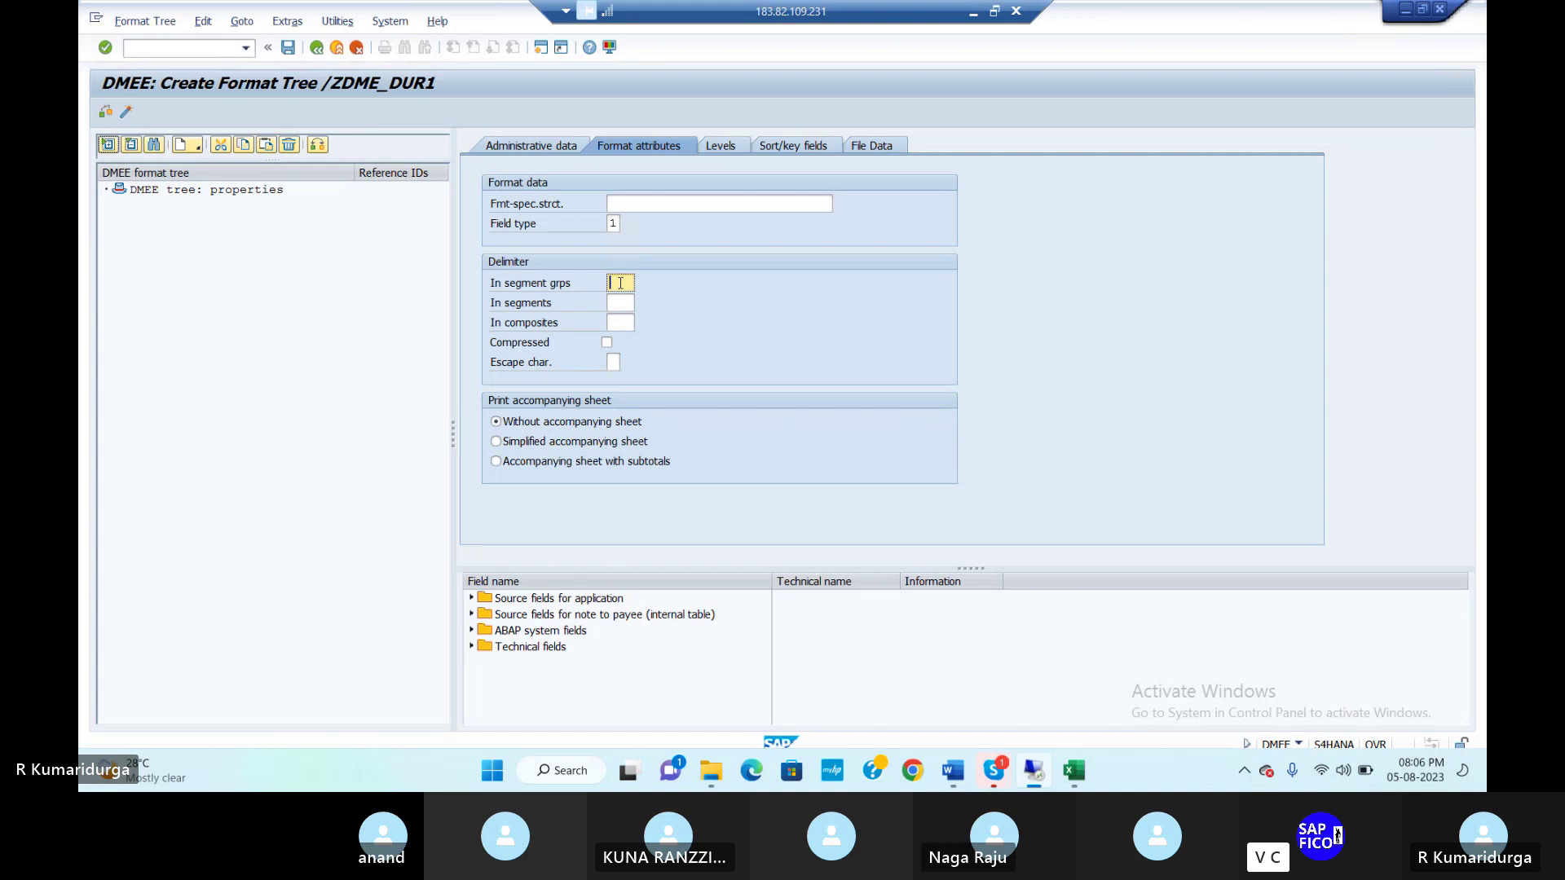
text(*)
click(609, 303)
text(*)
click(626, 323)
text(*)
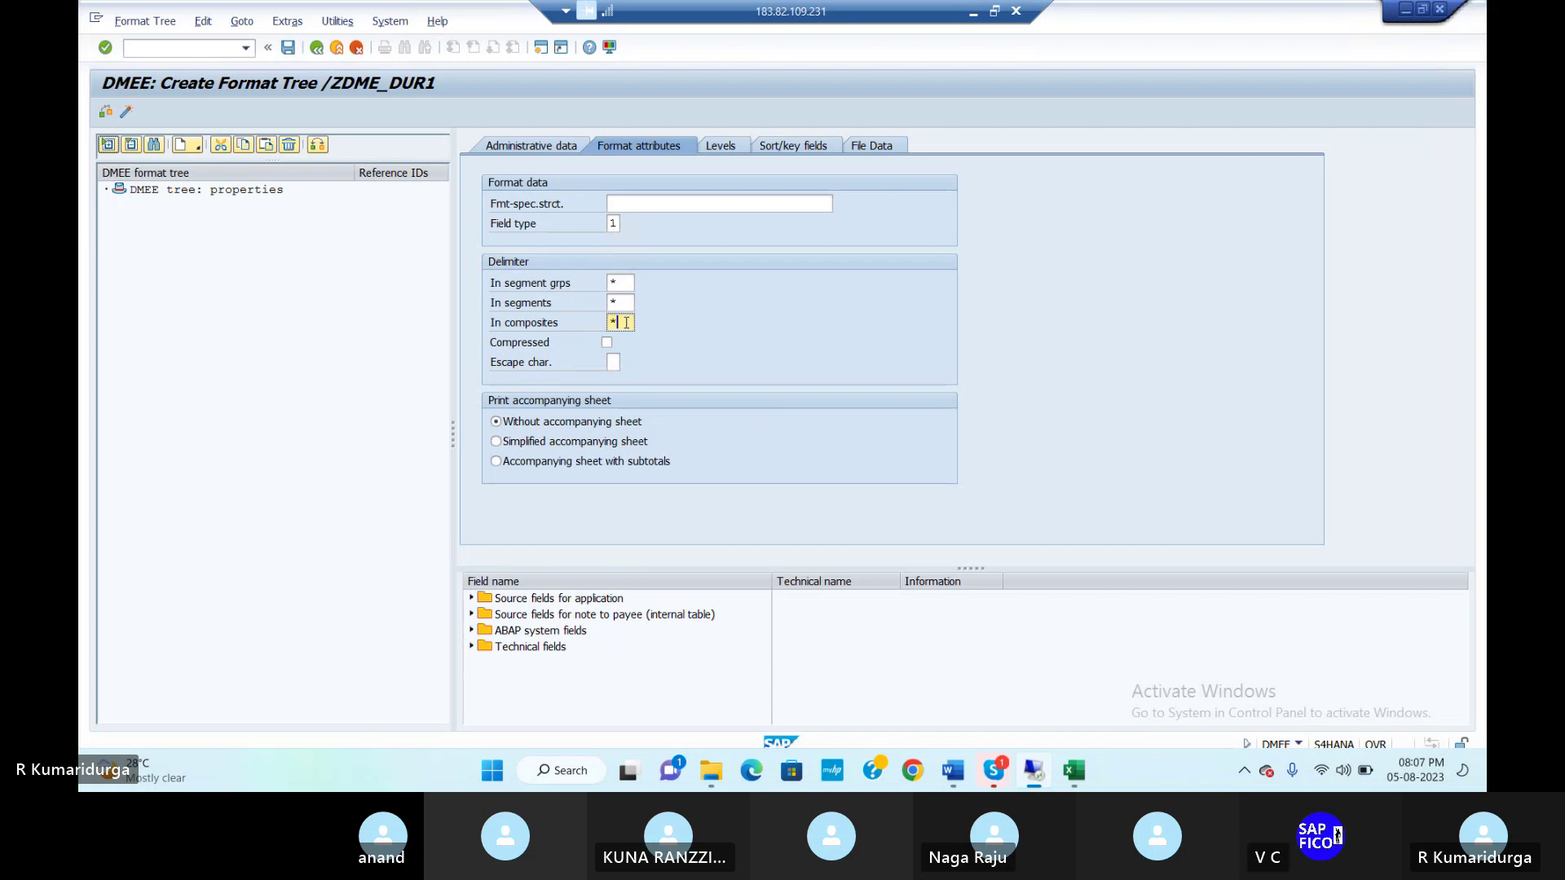
Step: Define level 1 with repetition factor 2 and level 2 with repetition factor 9999999
click(720, 148)
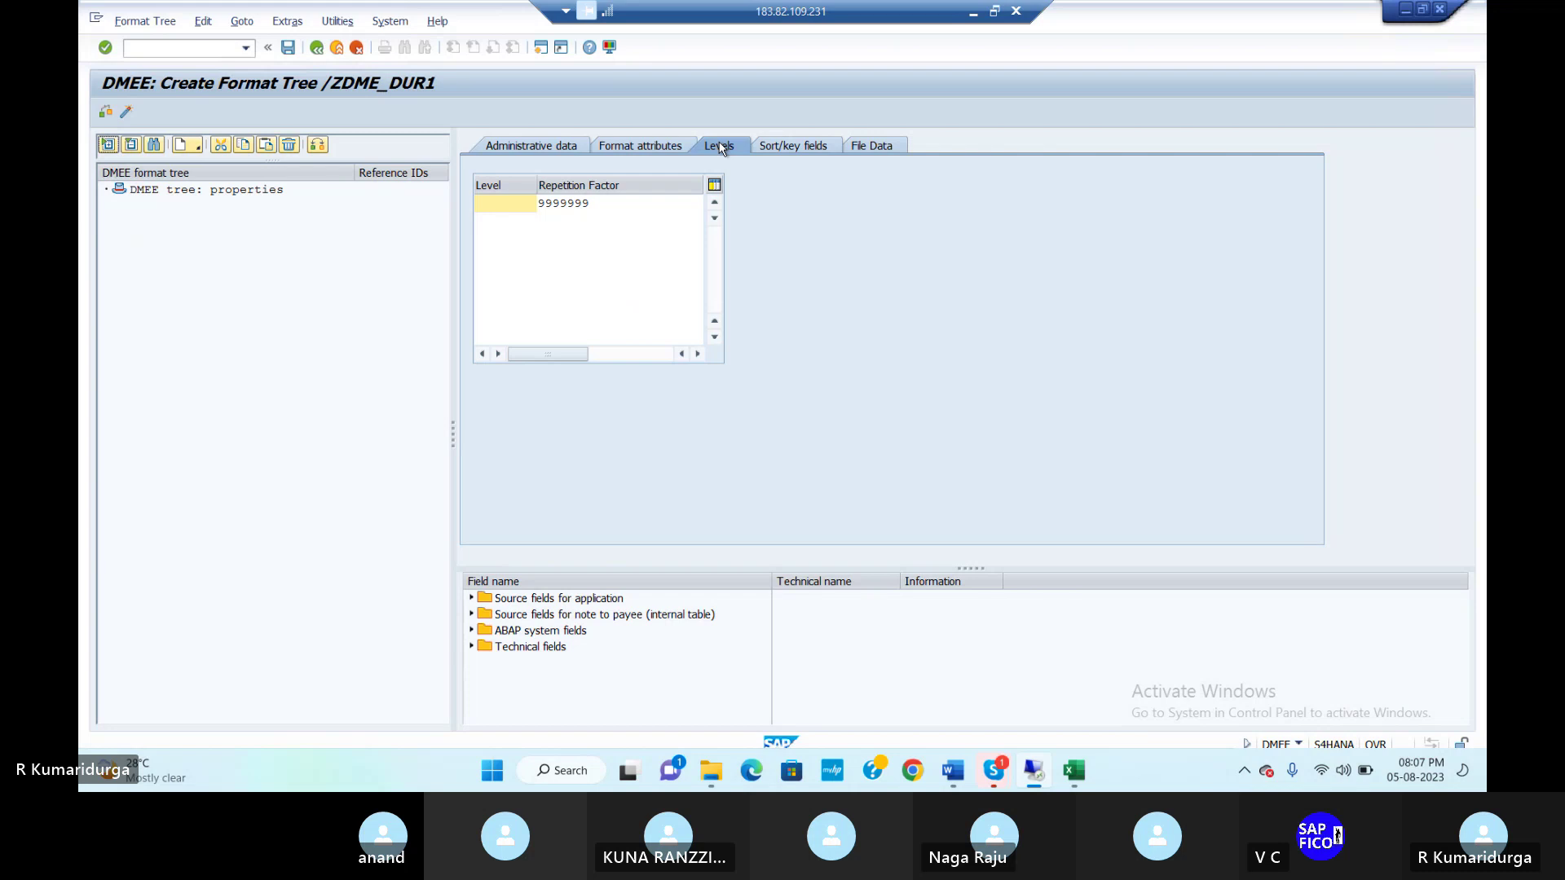
click(510, 222)
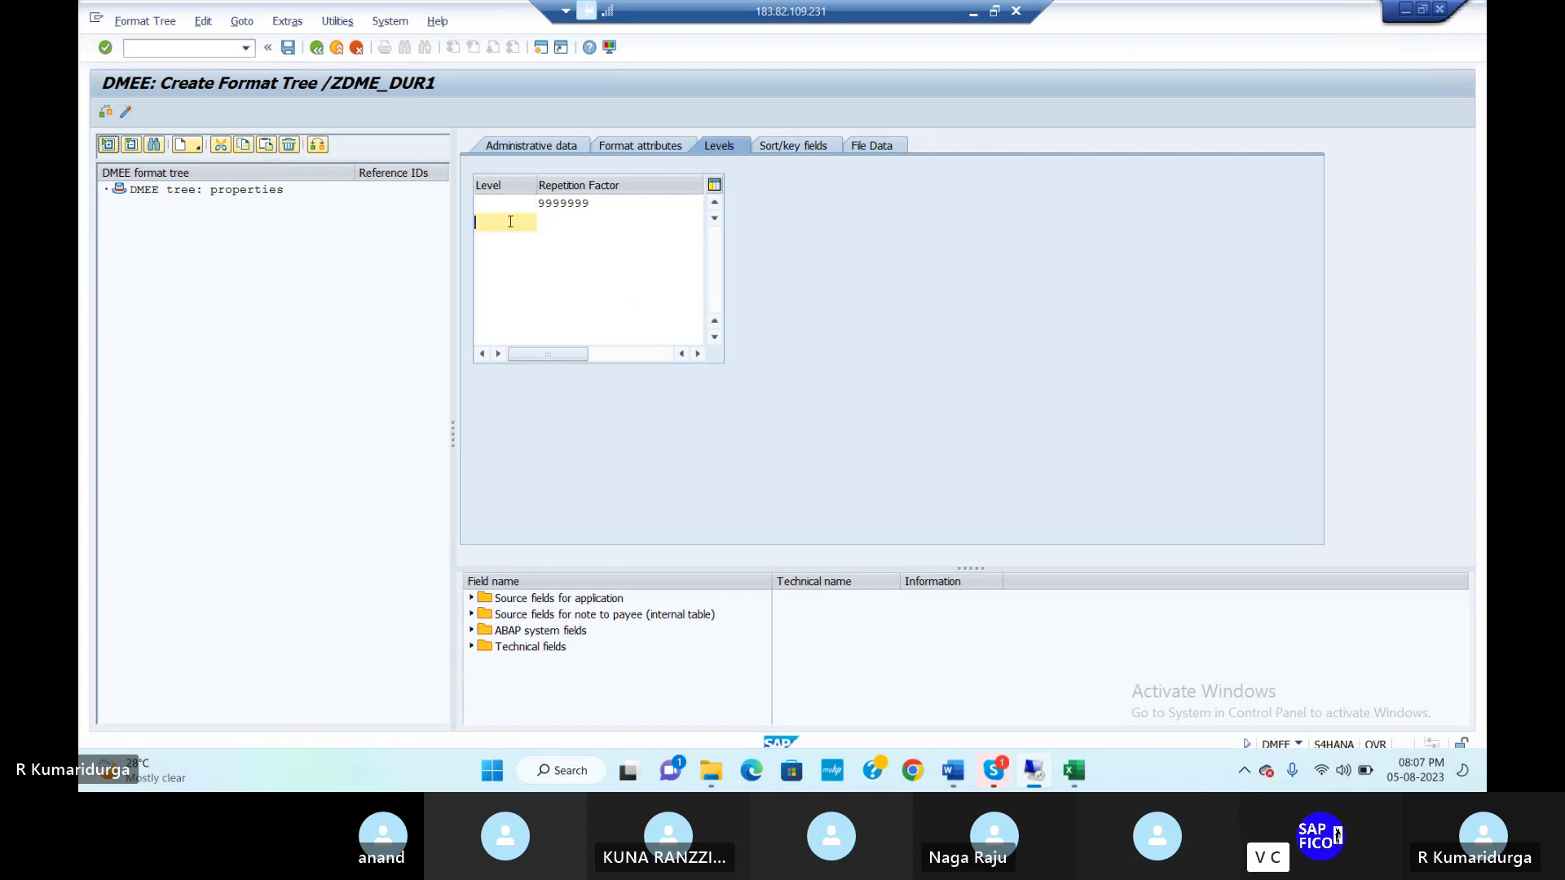
text(1)
key(Tab)
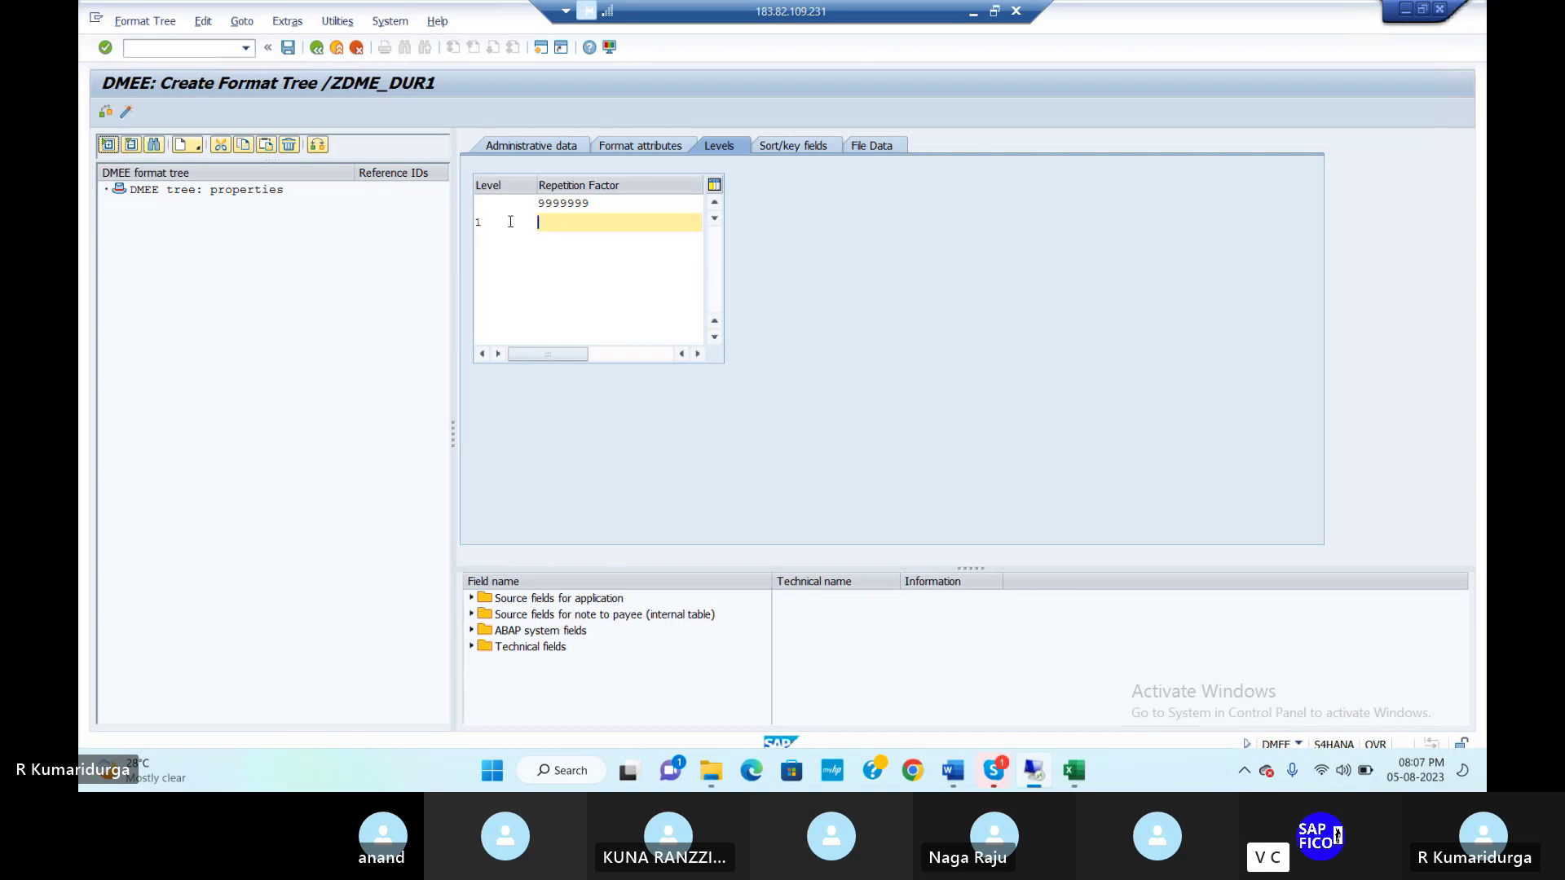
text(2)
key(Tab)
text(2)
key(Tab)
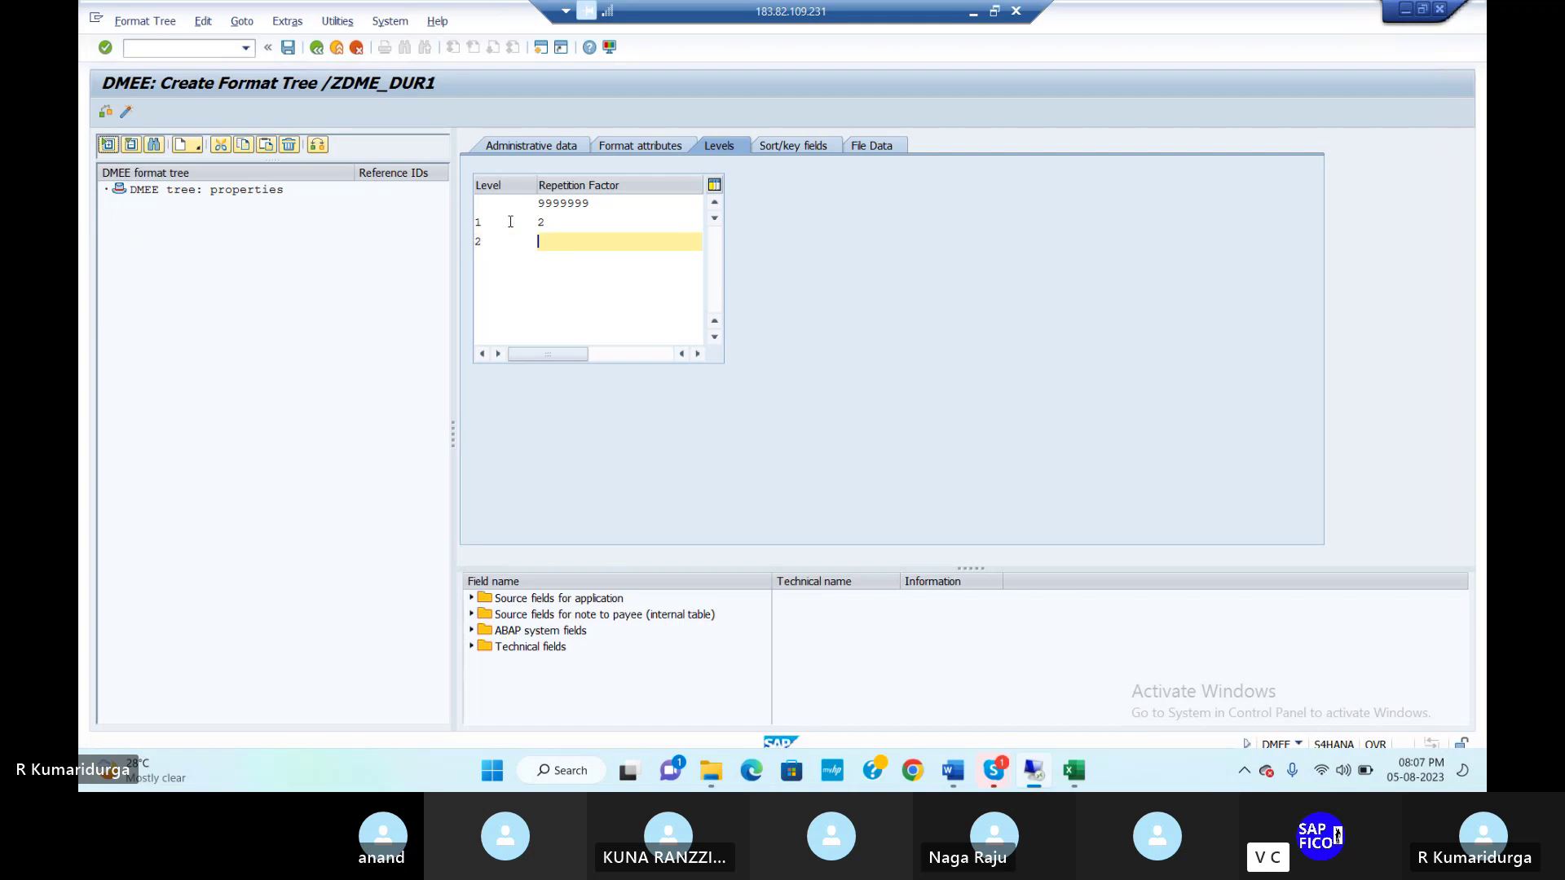
text(9999999)
Step: Enter FPAYH as the structure in the first two sort/key field rows
click(802, 147)
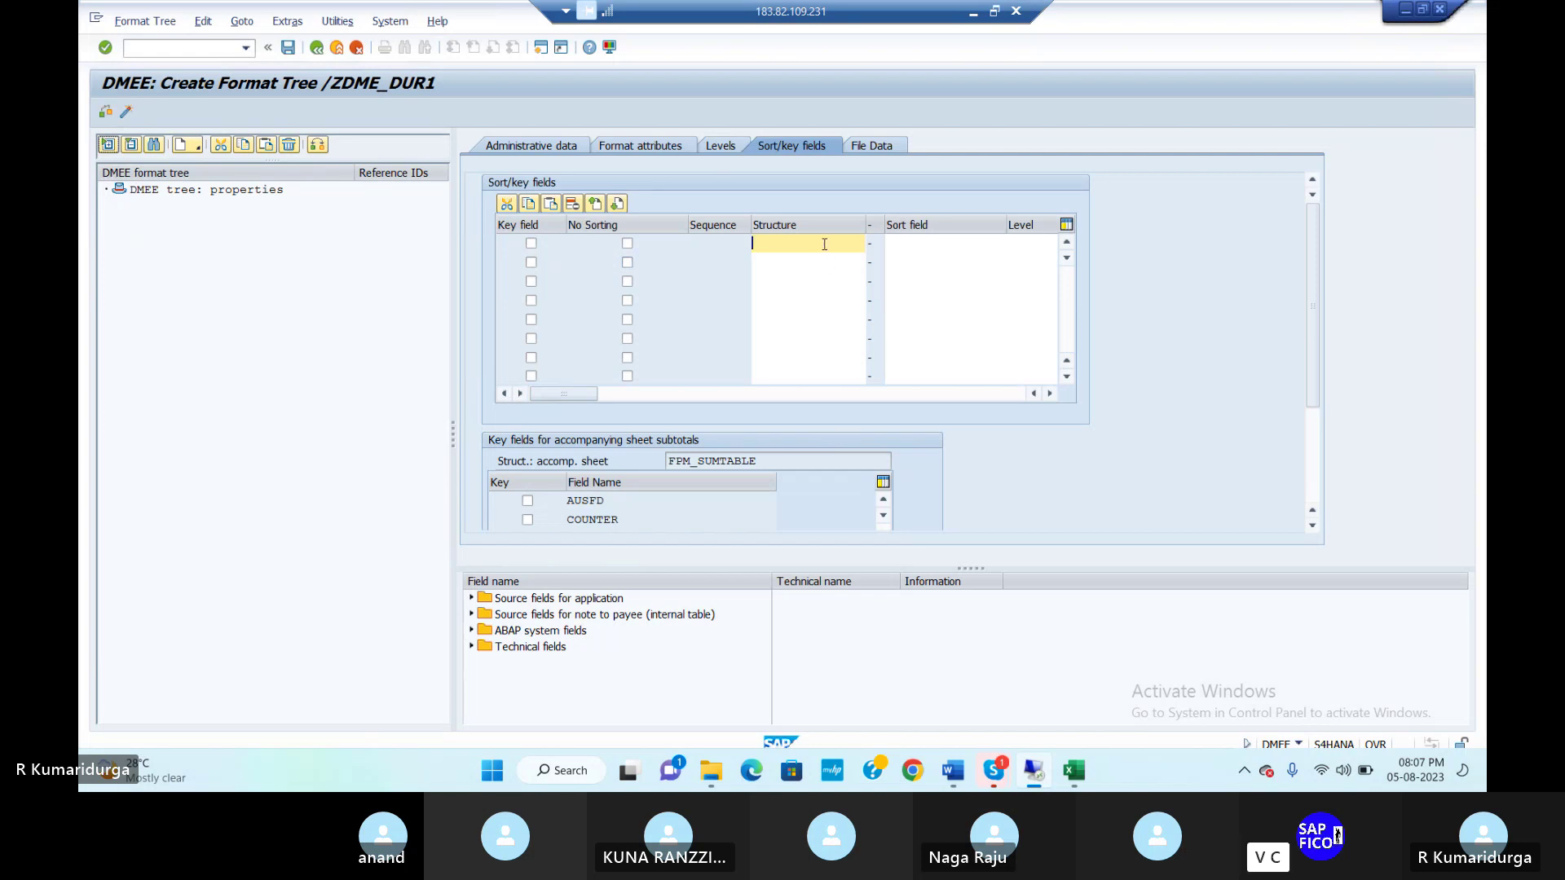
text(FA)
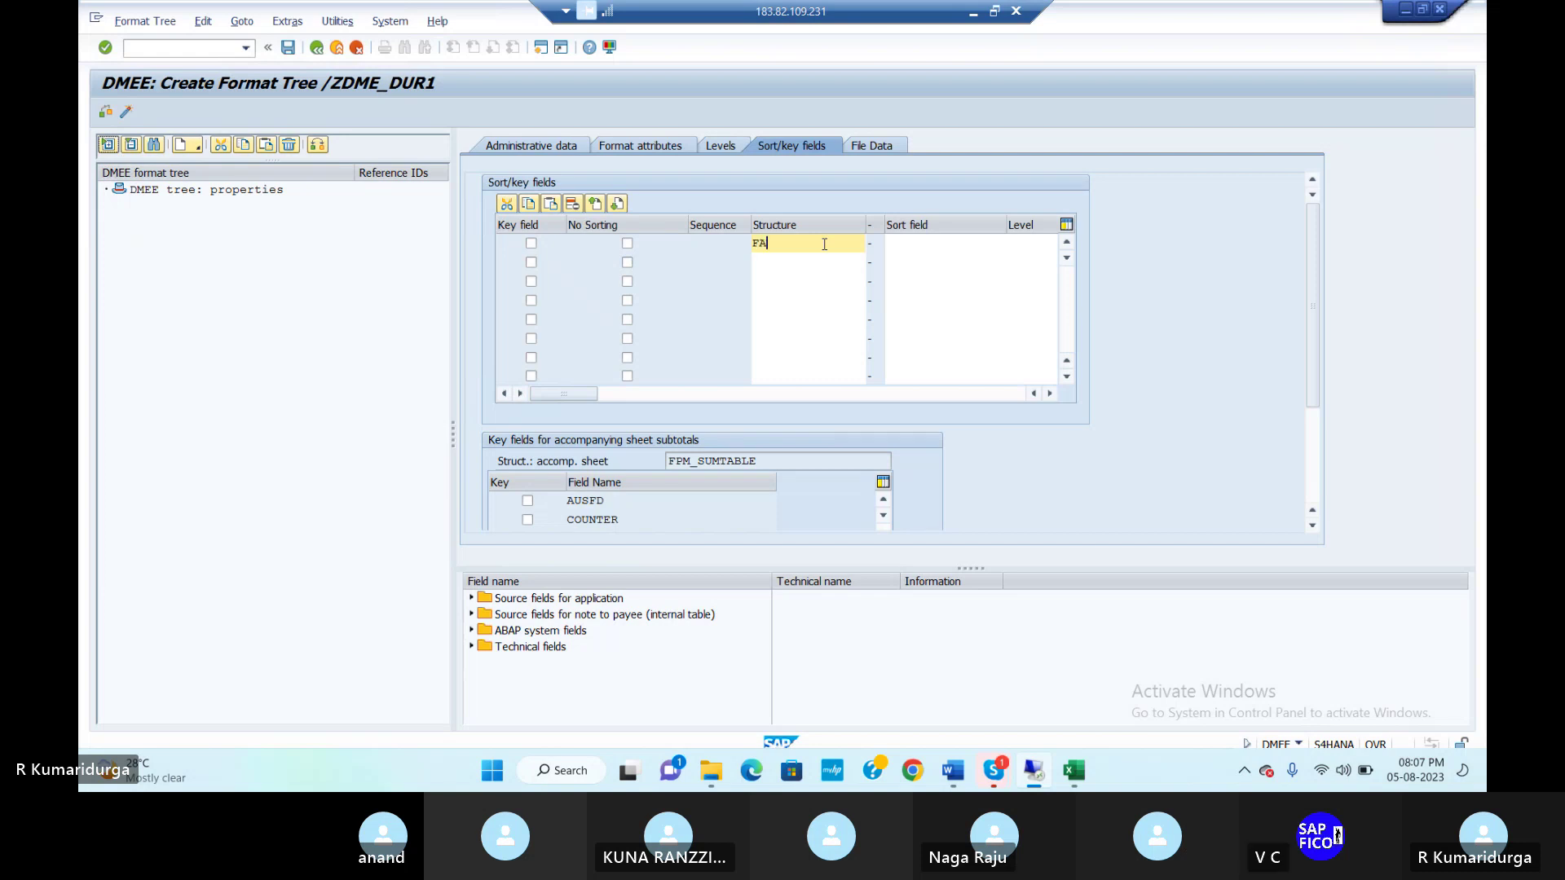
text(YPH)
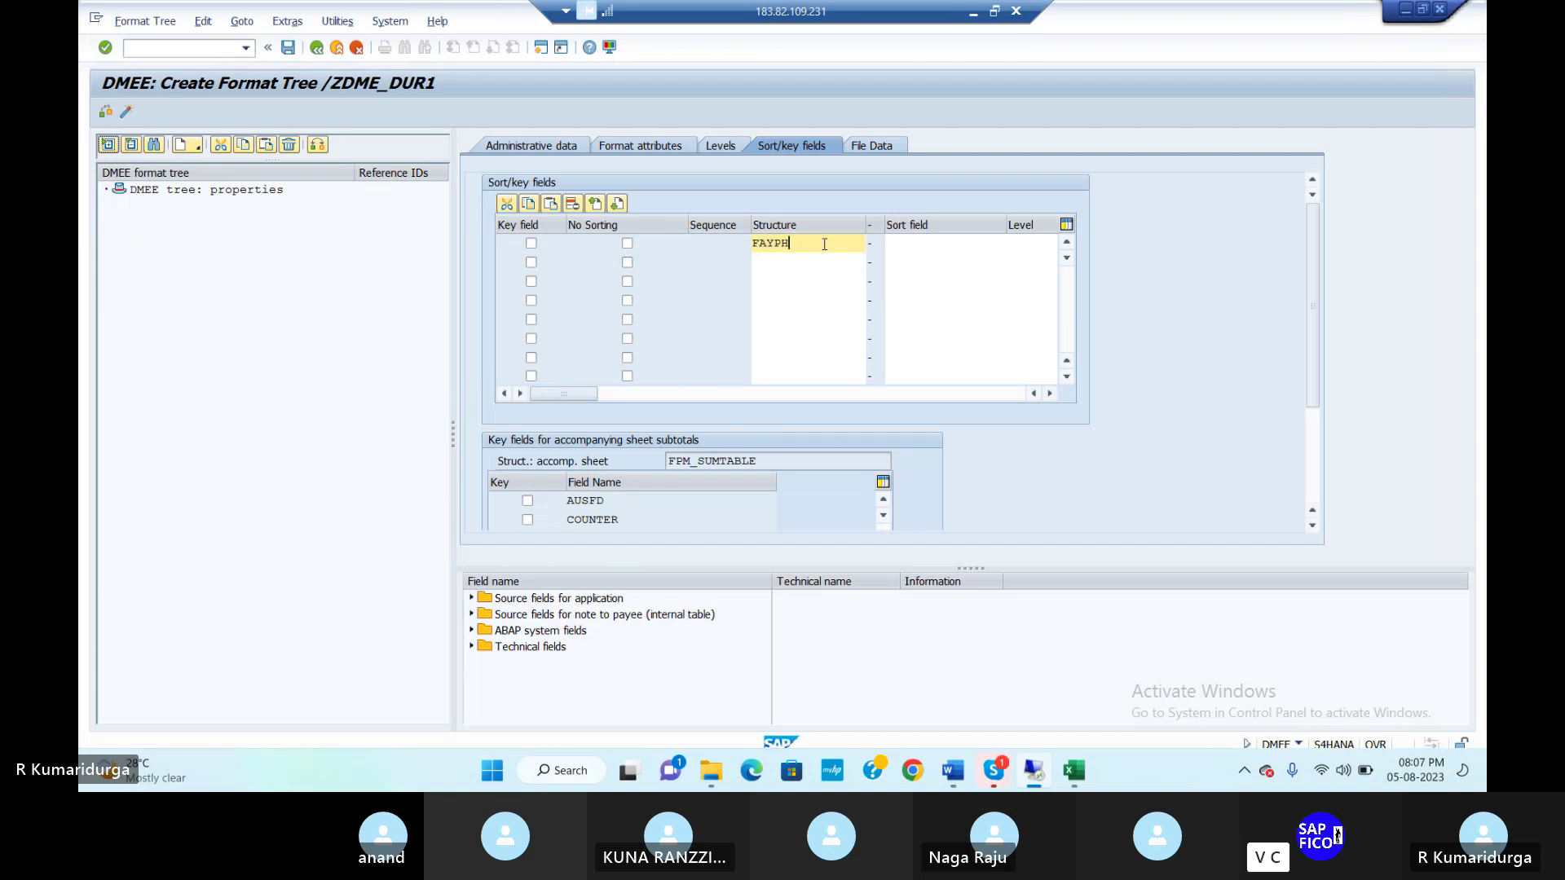
key(BackSpace)
key(BackSpace)
key(BackSpace)
key(BackSpace)
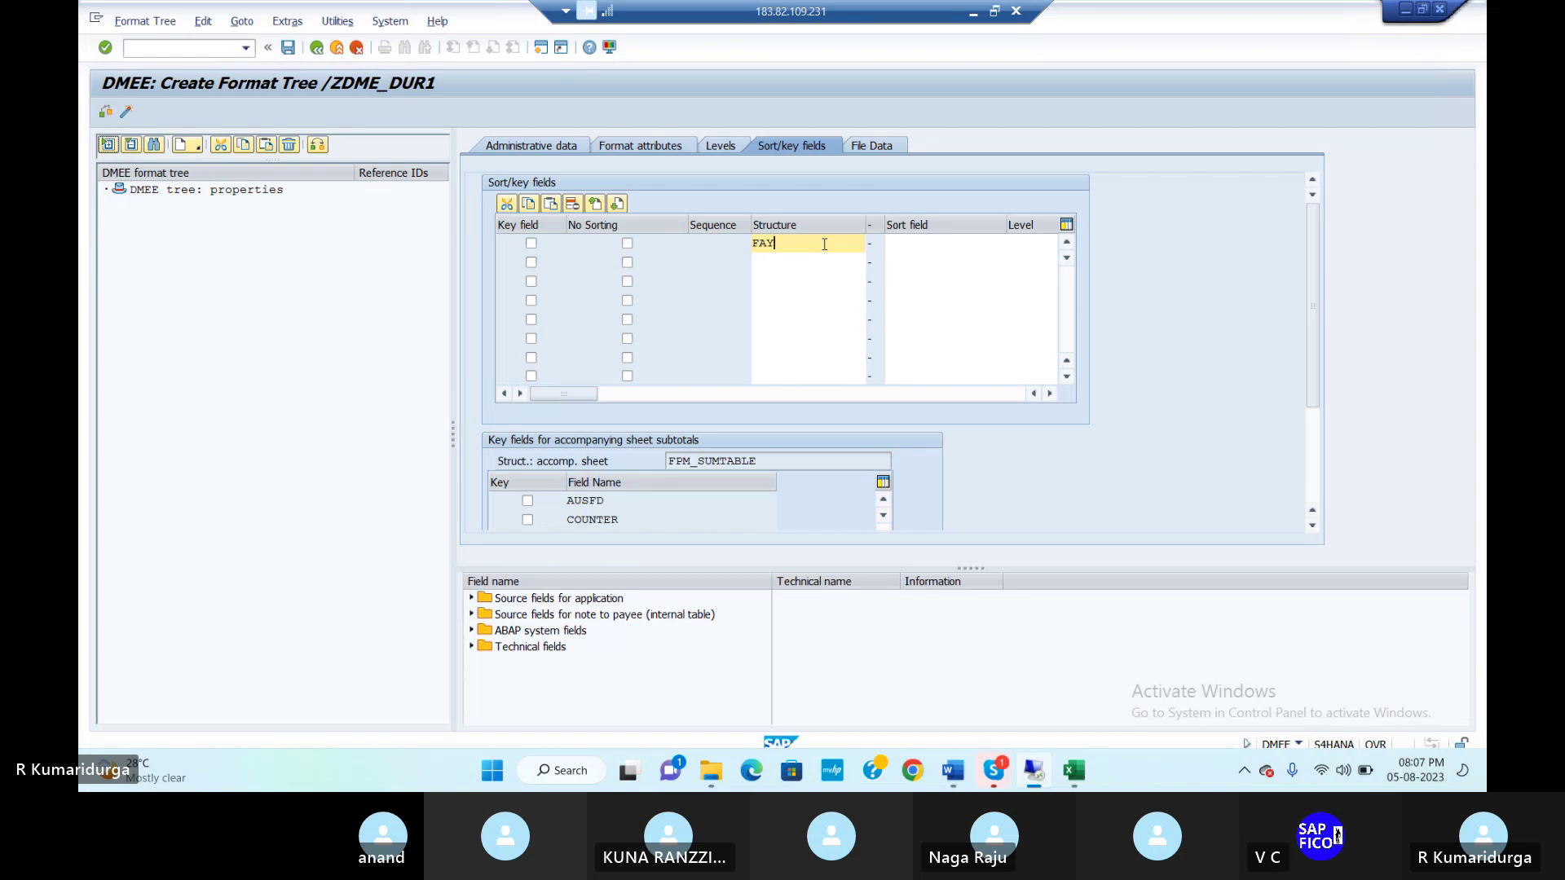
text(PAYH)
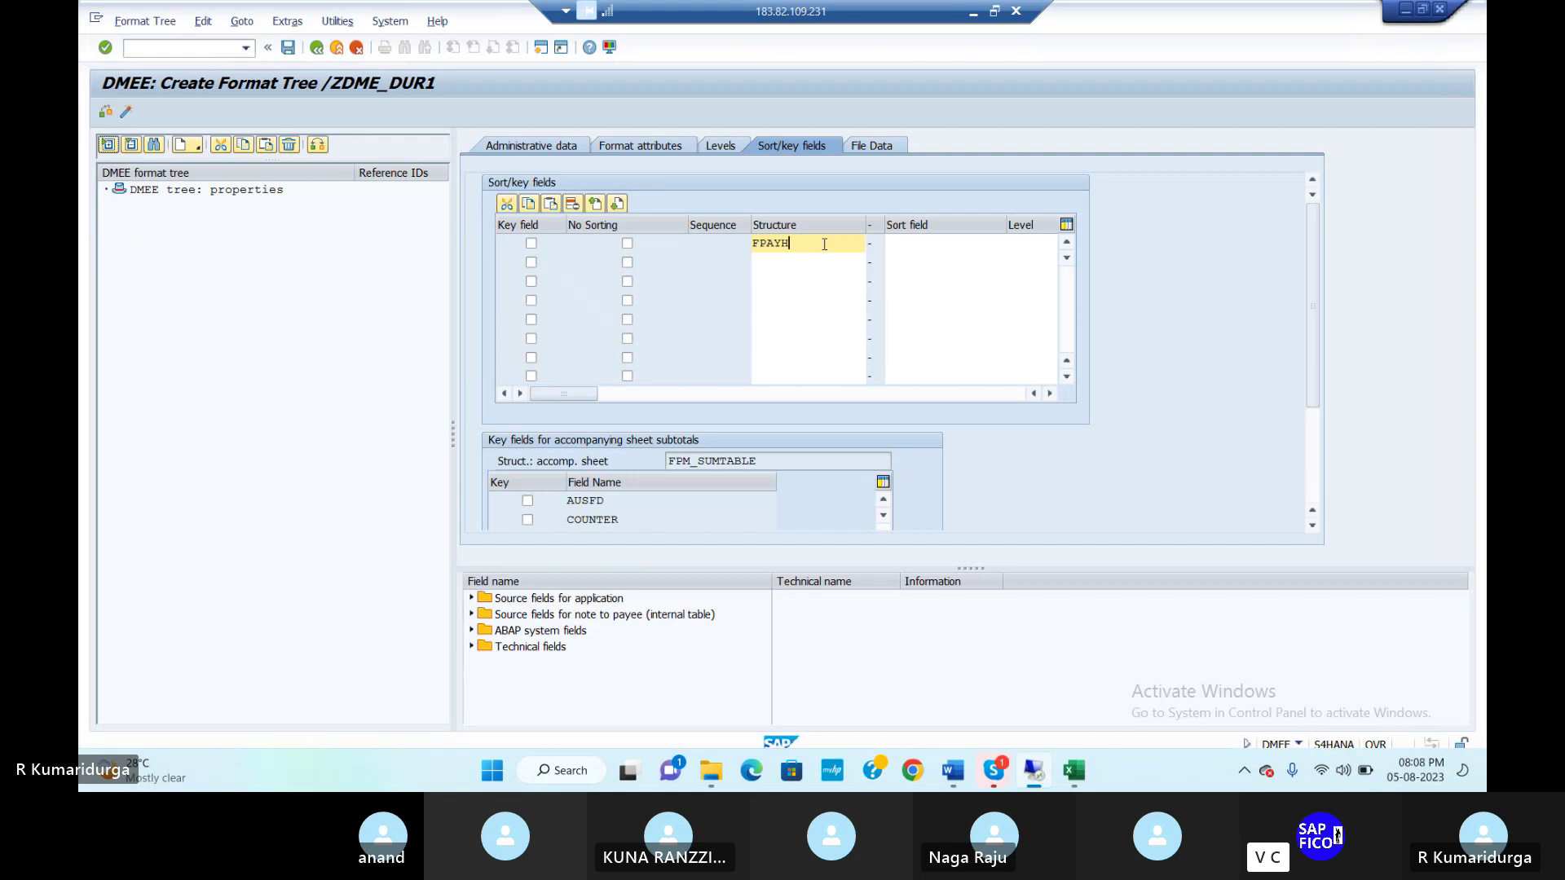
key(Down)
text(F)
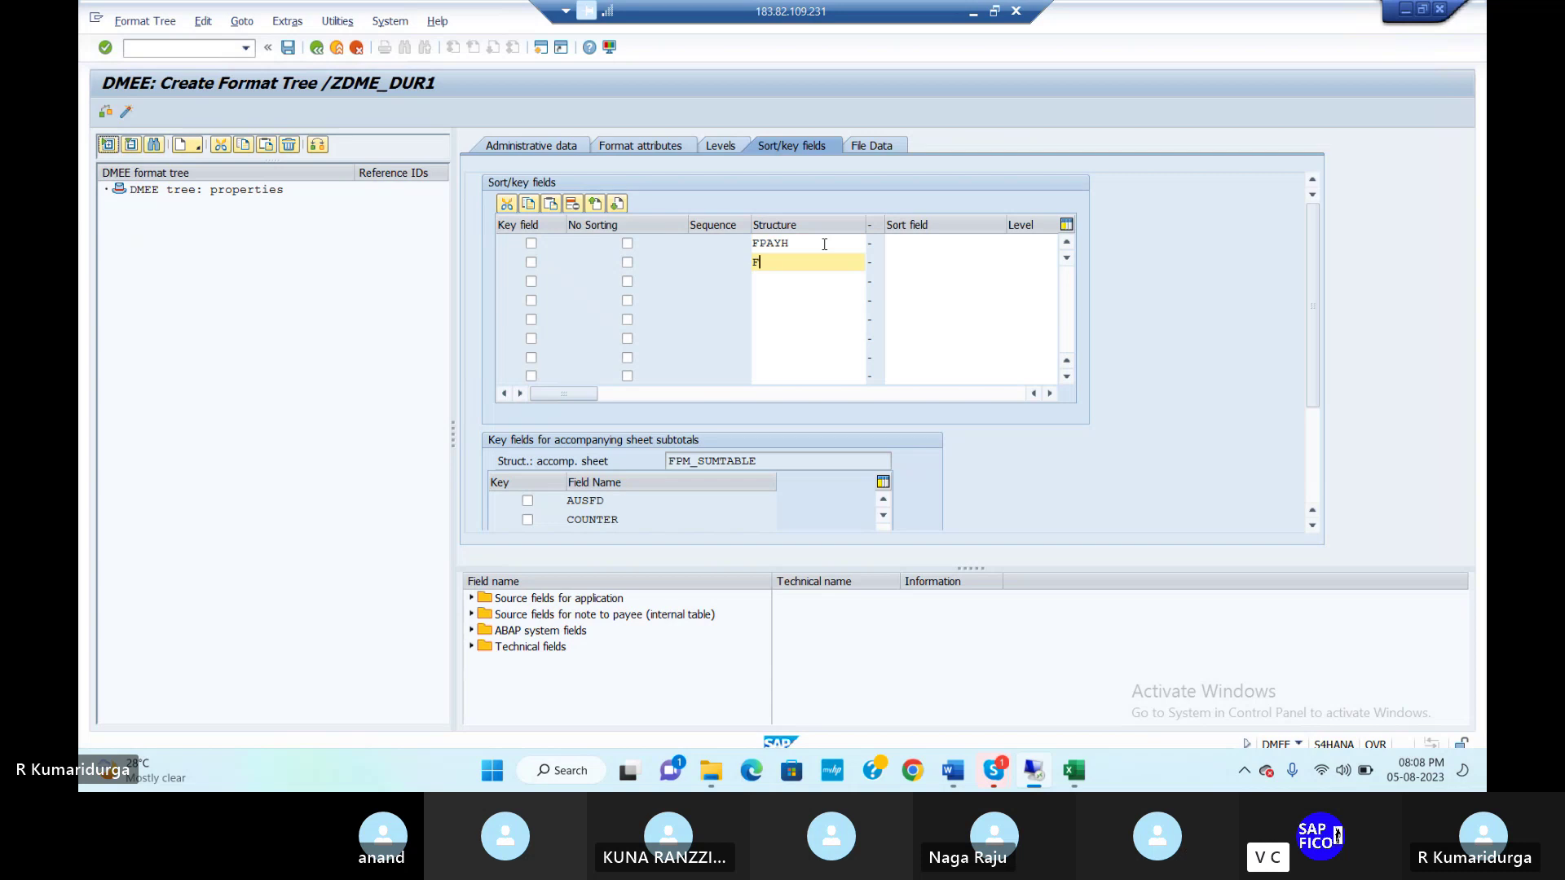
text(PAYH)
Step: Give the first FPAYH row the sort field LAUFD and level 1
click(918, 243)
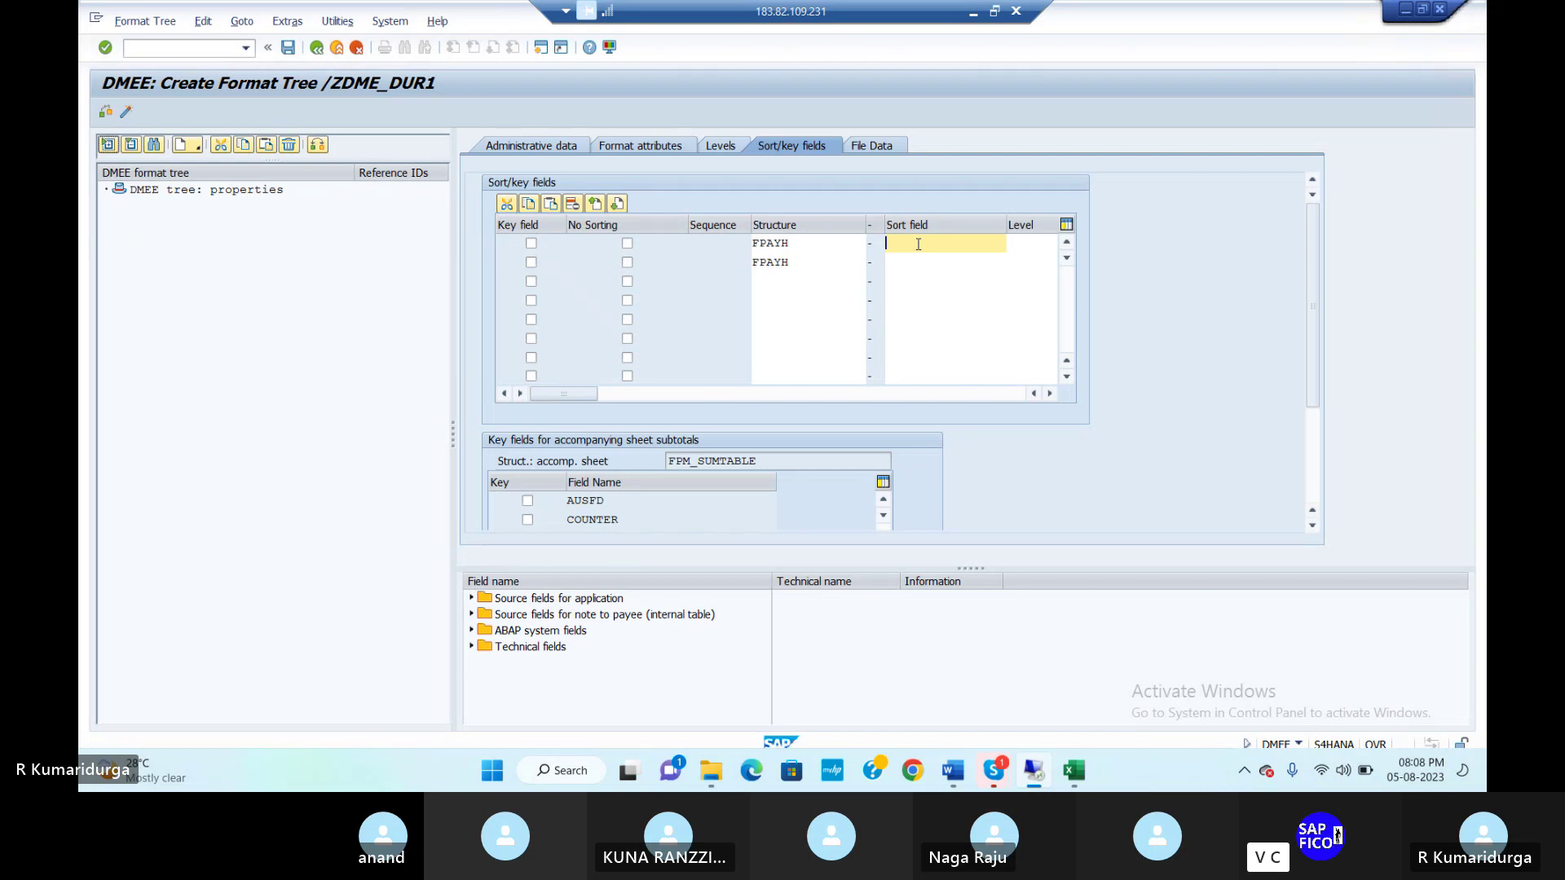
text(L)
key(BackSpace)
text(LAUFD)
key(Down)
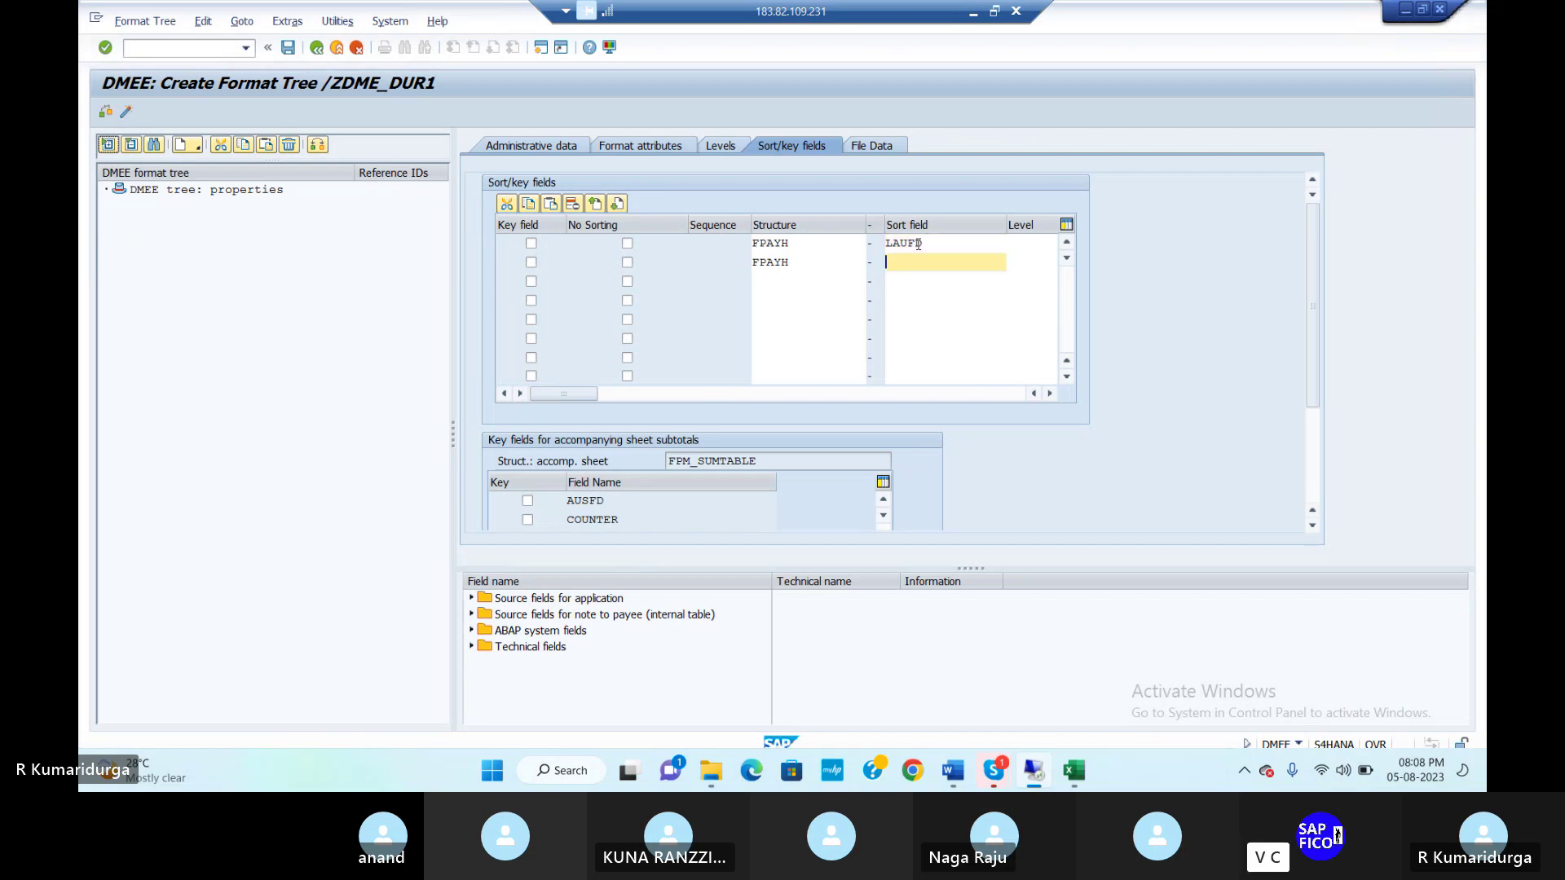
key(Up)
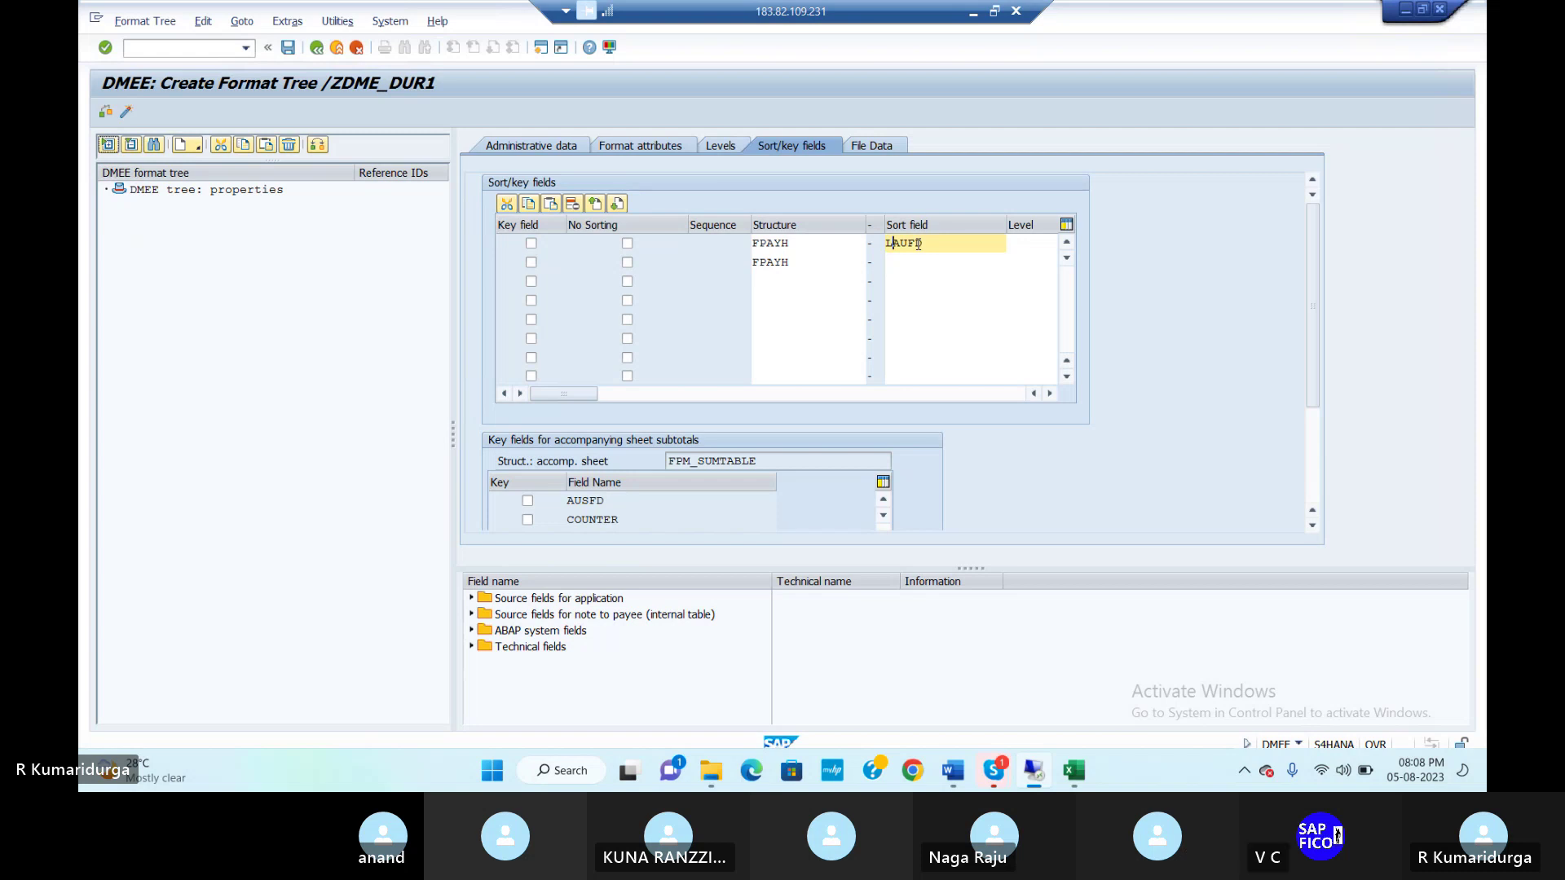
key(Tab)
text(1)
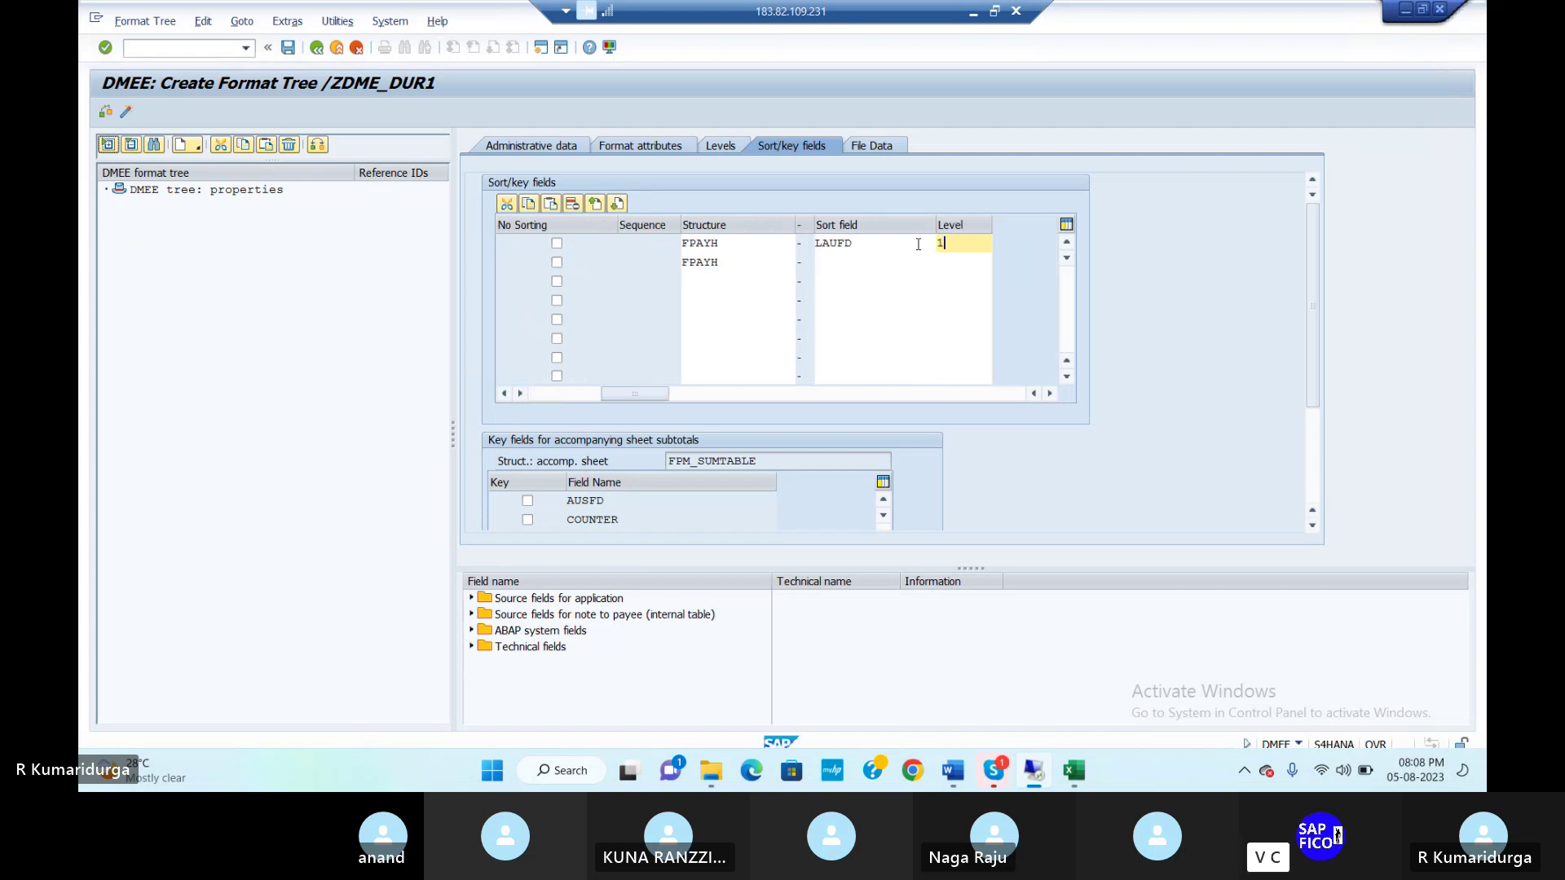
Step: Give the second FPAYH row the sort field LFDNR and level 2, and mark both rows as key fields
click(824, 256)
text(L)
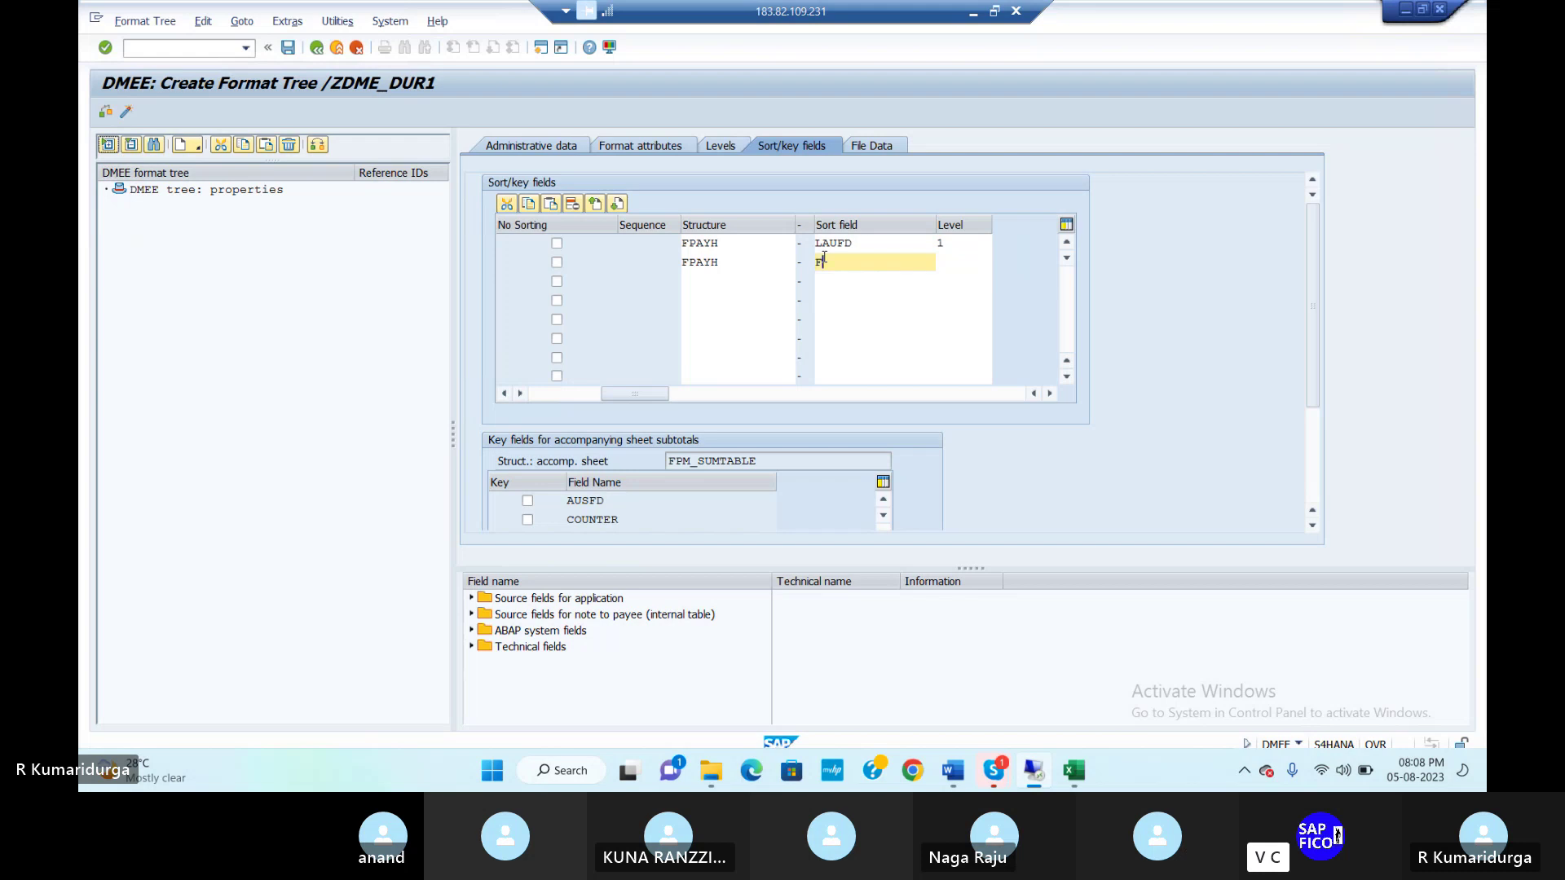
text(FDNR)
key(Tab)
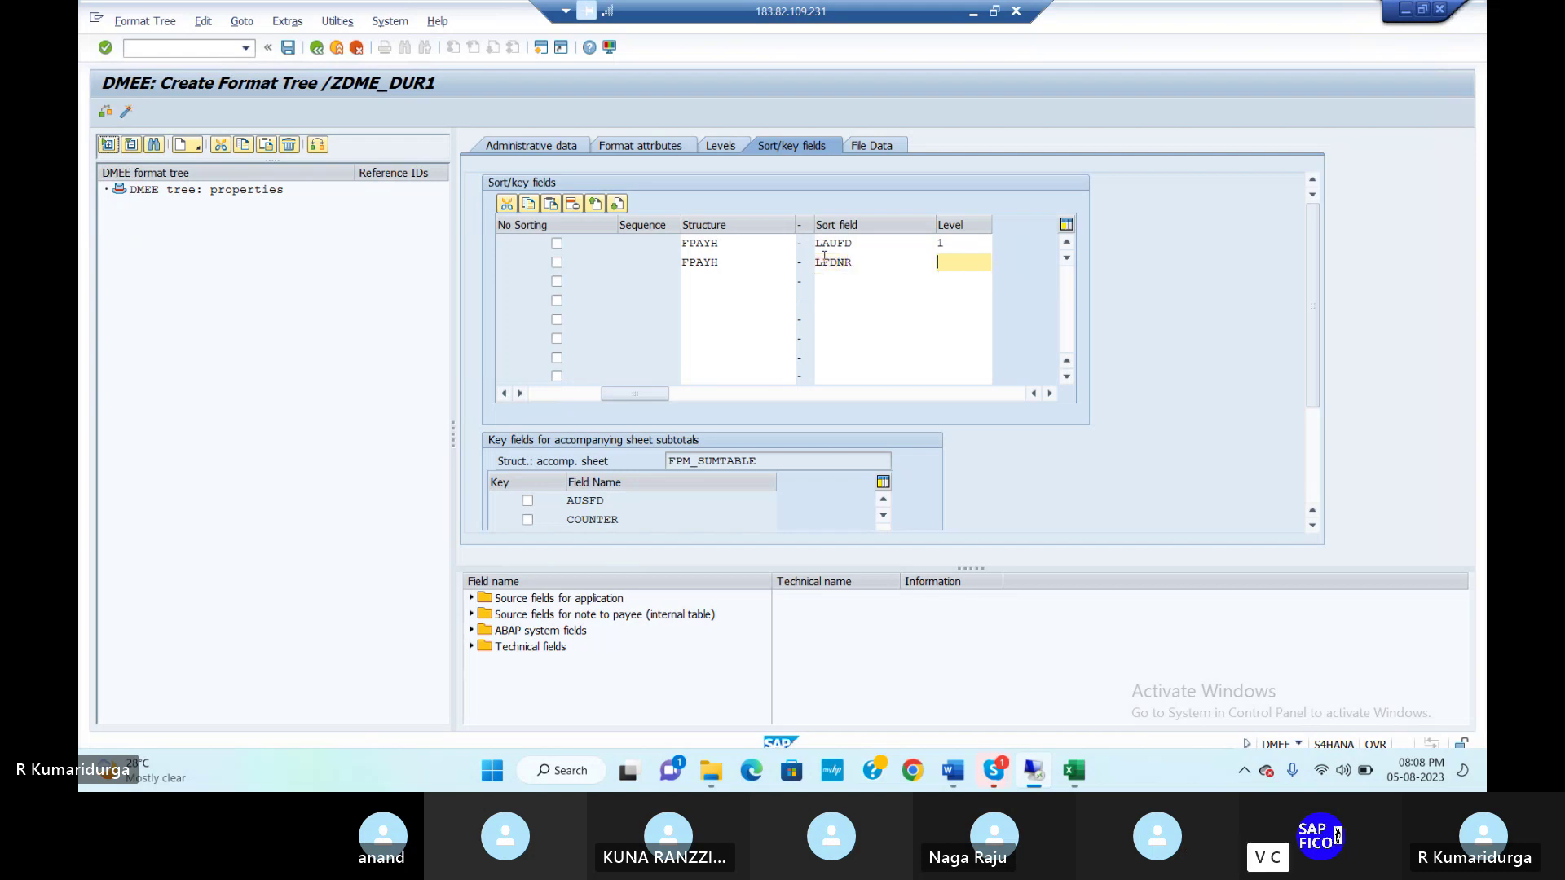
text(2)
click(538, 397)
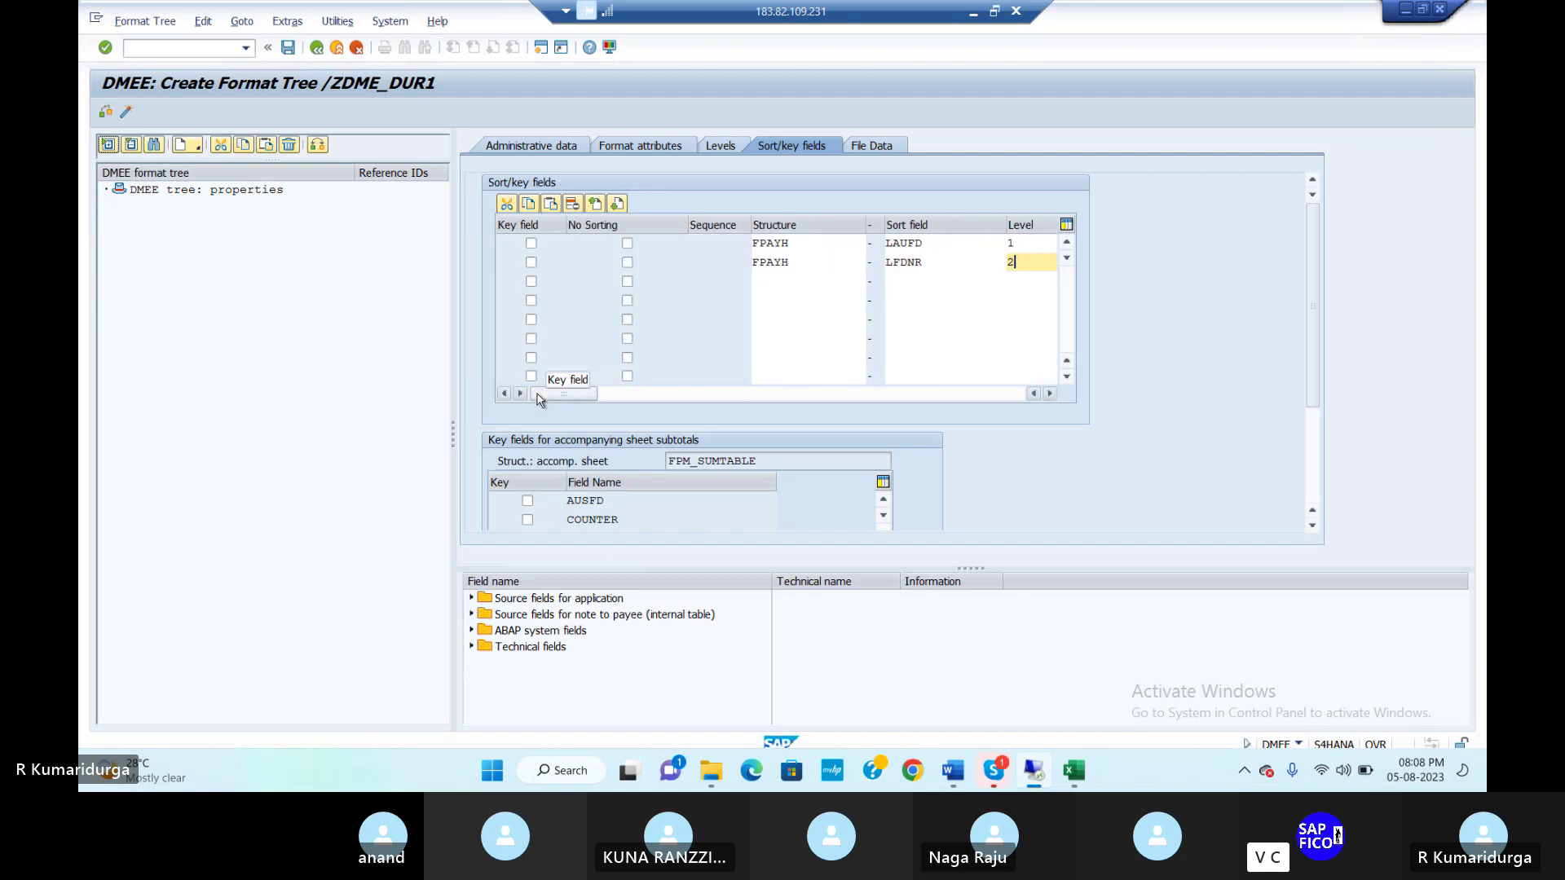
click(530, 244)
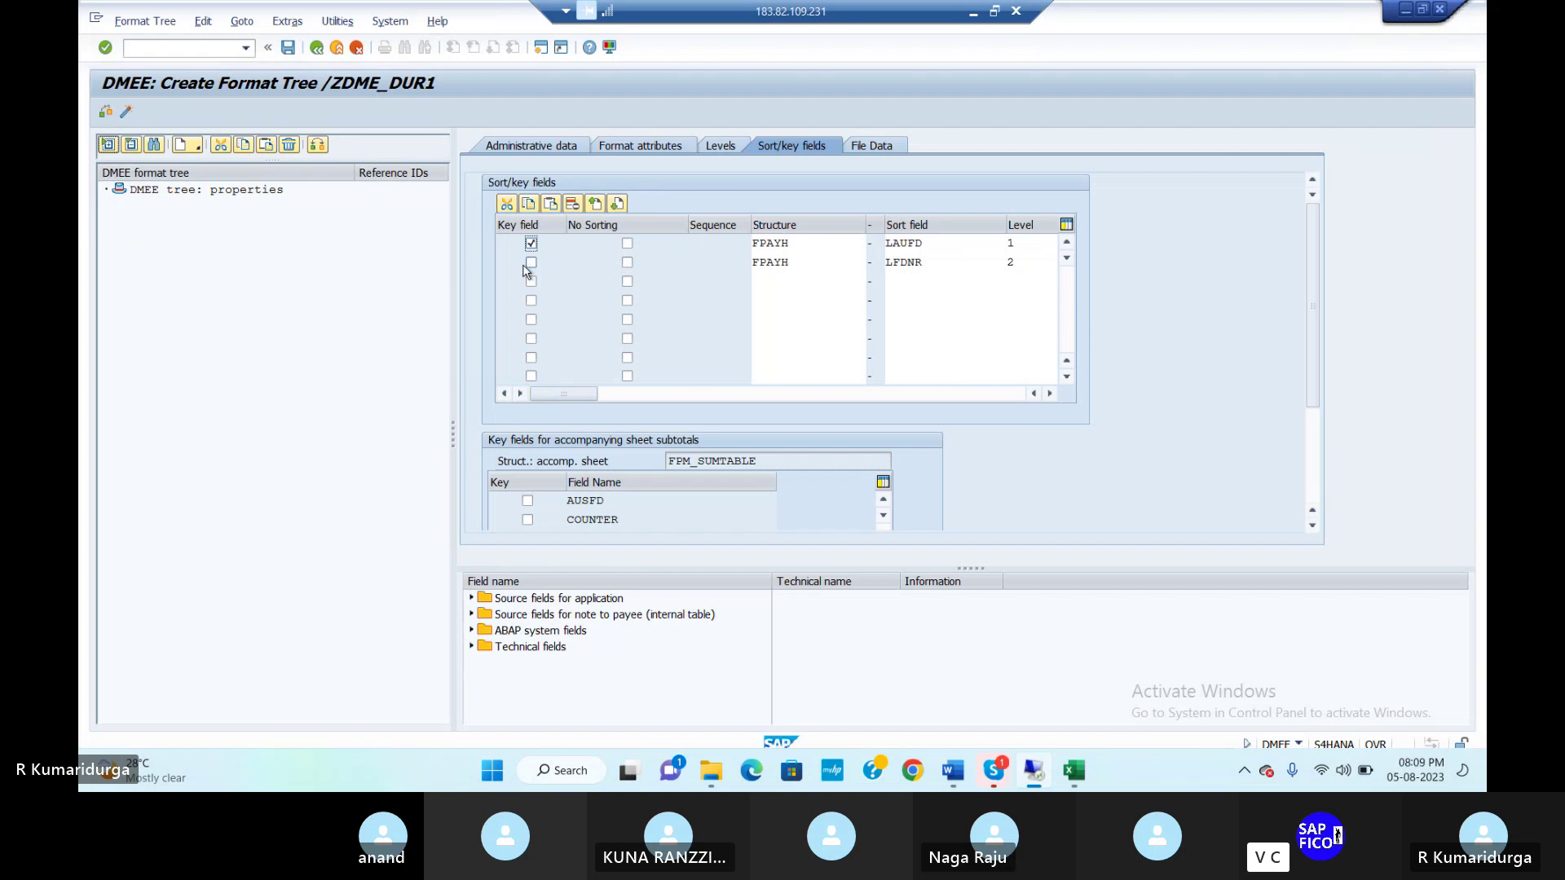
click(530, 264)
Step: Check the format tree for errors, review the displayed log, and close it
click(106, 113)
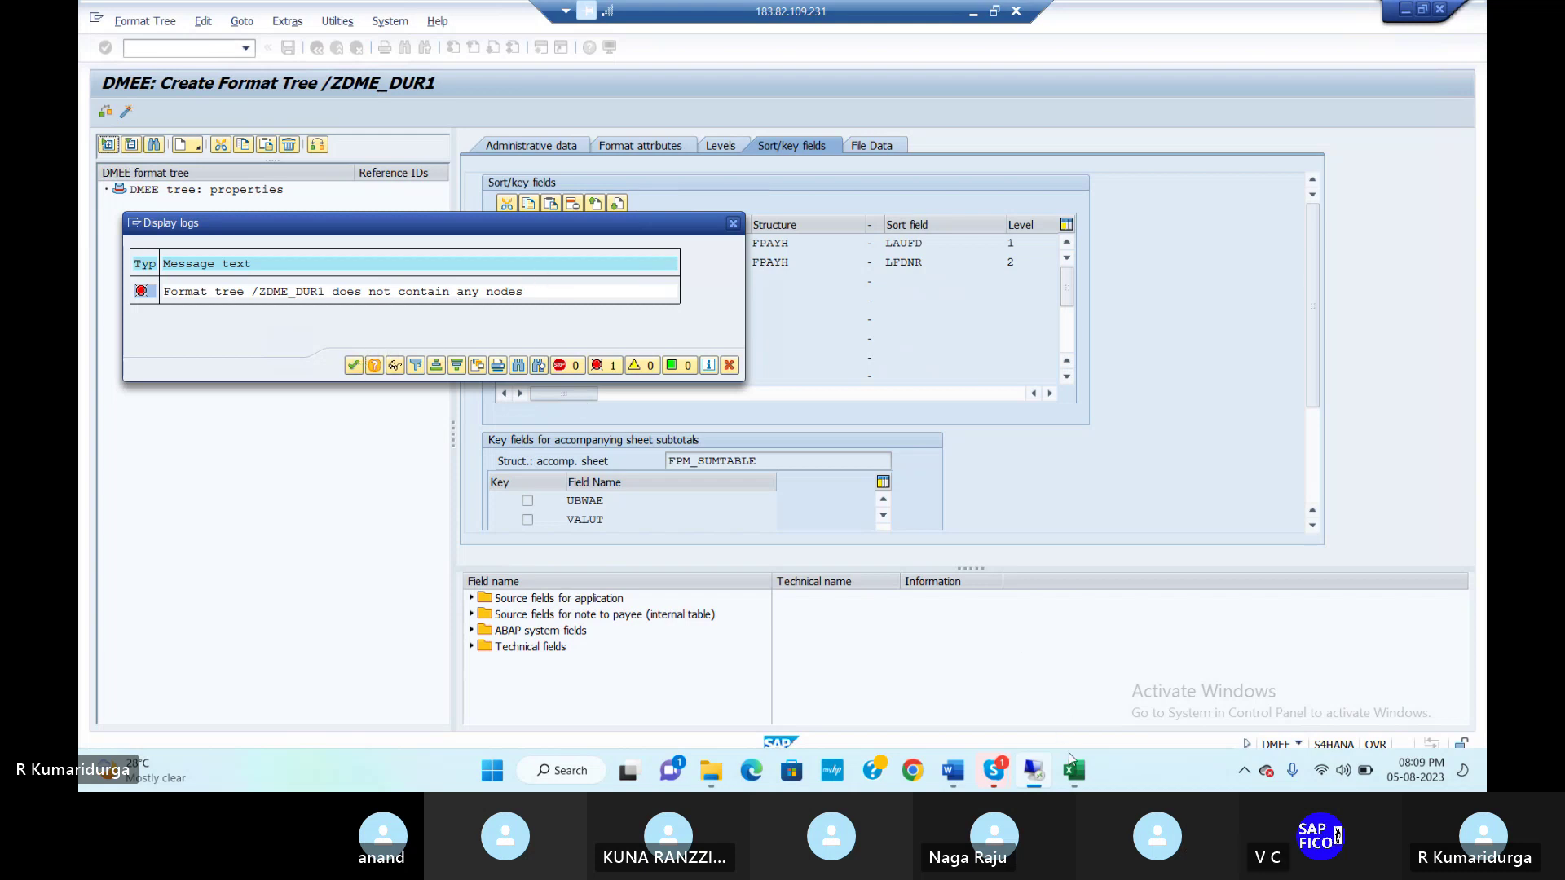
mouse_move(1084, 777)
mouse_move(1116, 698)
click(354, 367)
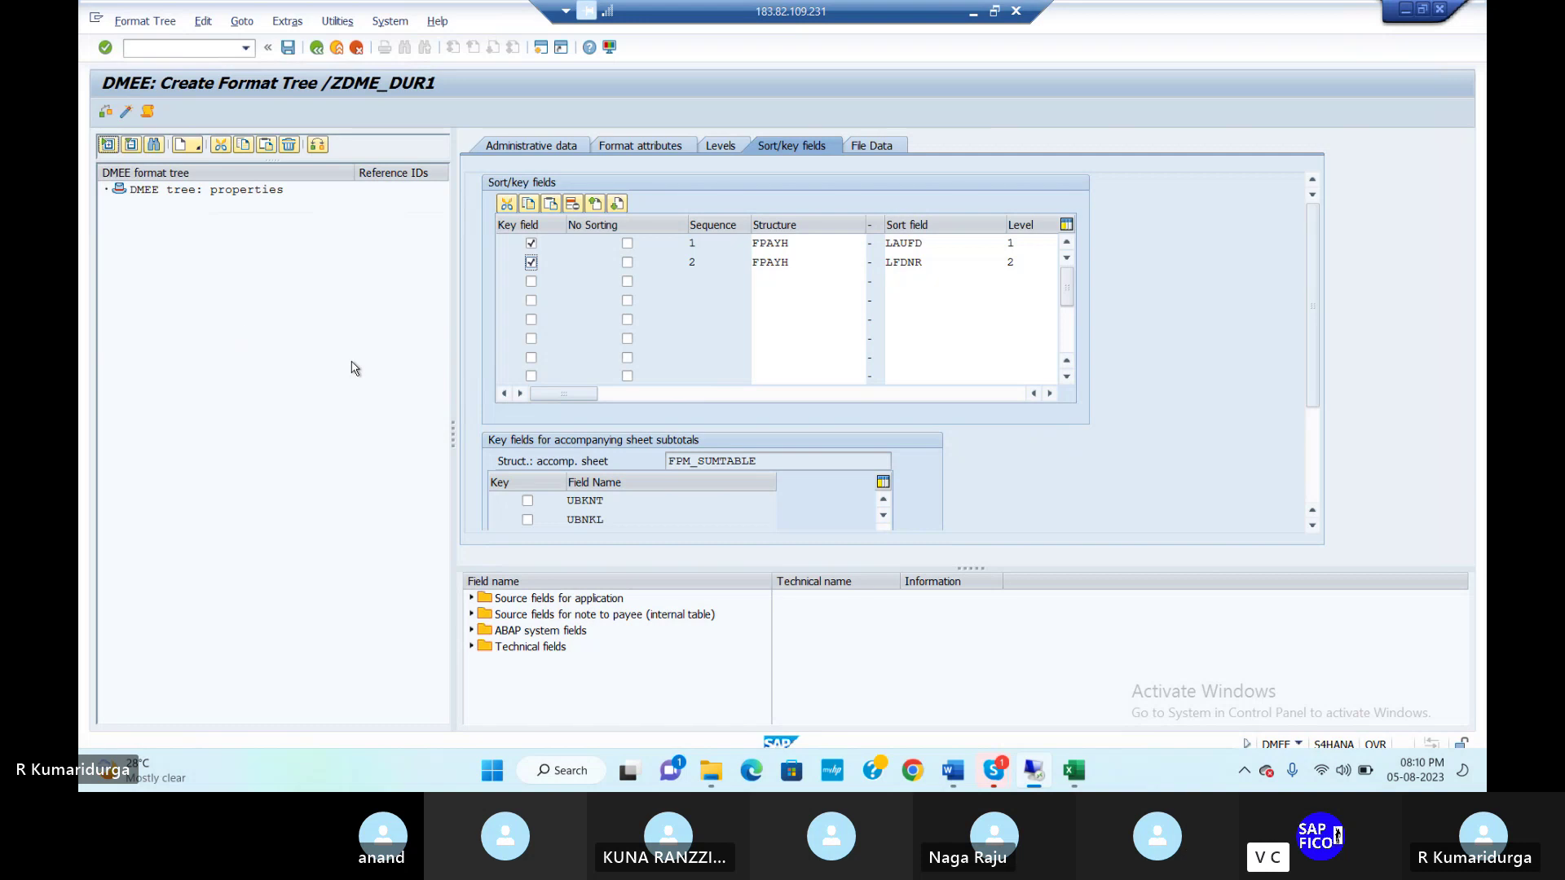
Step: Try to activate the format tree using the DATA MEDIUM EXCHANGE FOR DUR1 workbench request, then view and close the status message's details
click(126, 113)
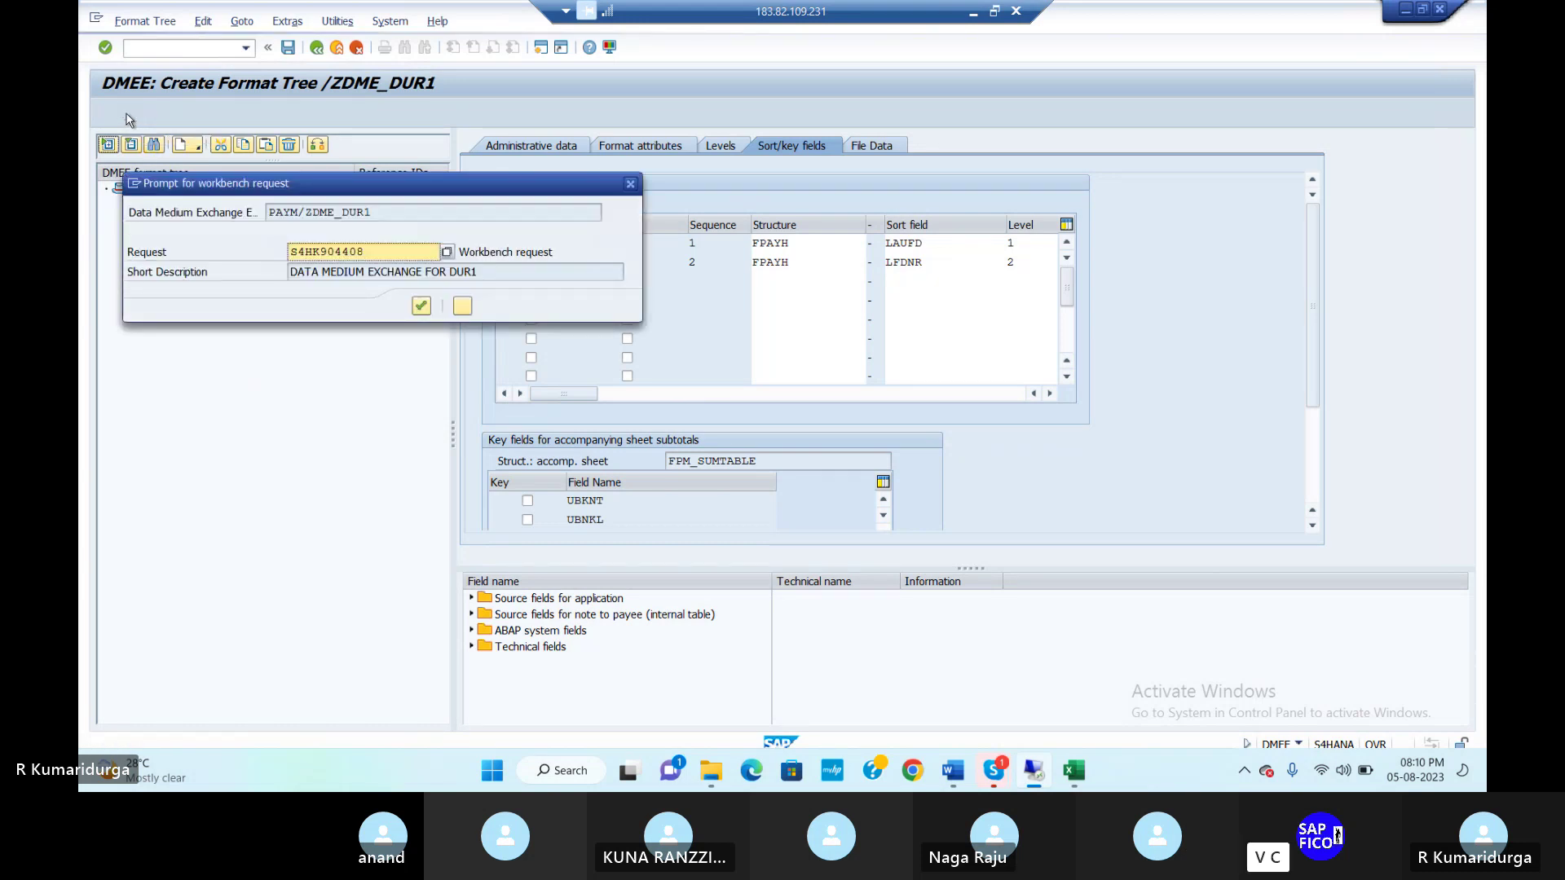
click(421, 307)
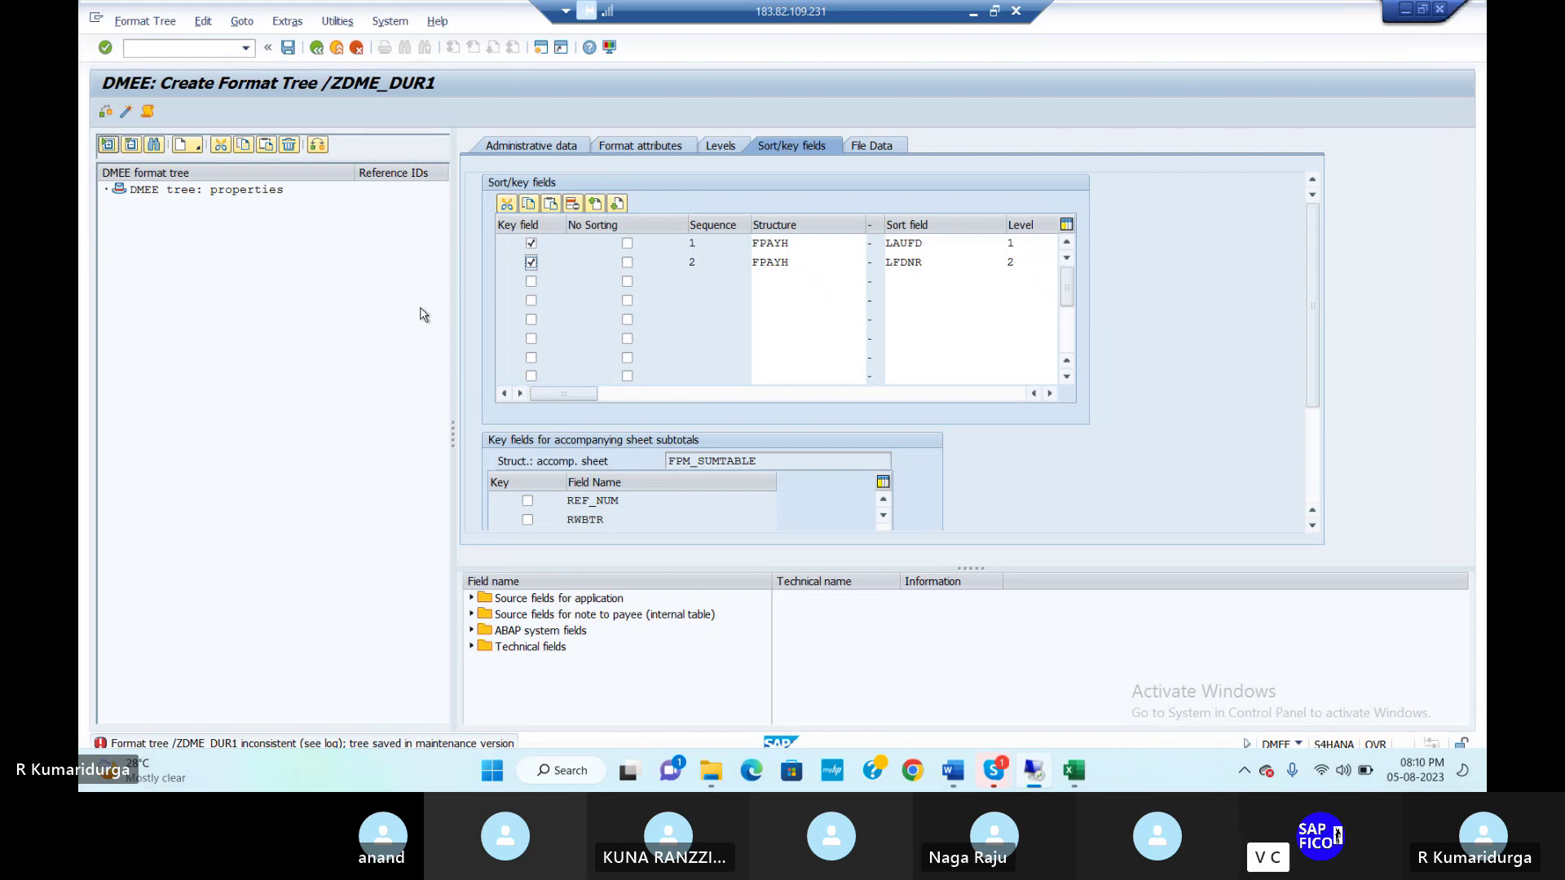
double_click(396, 744)
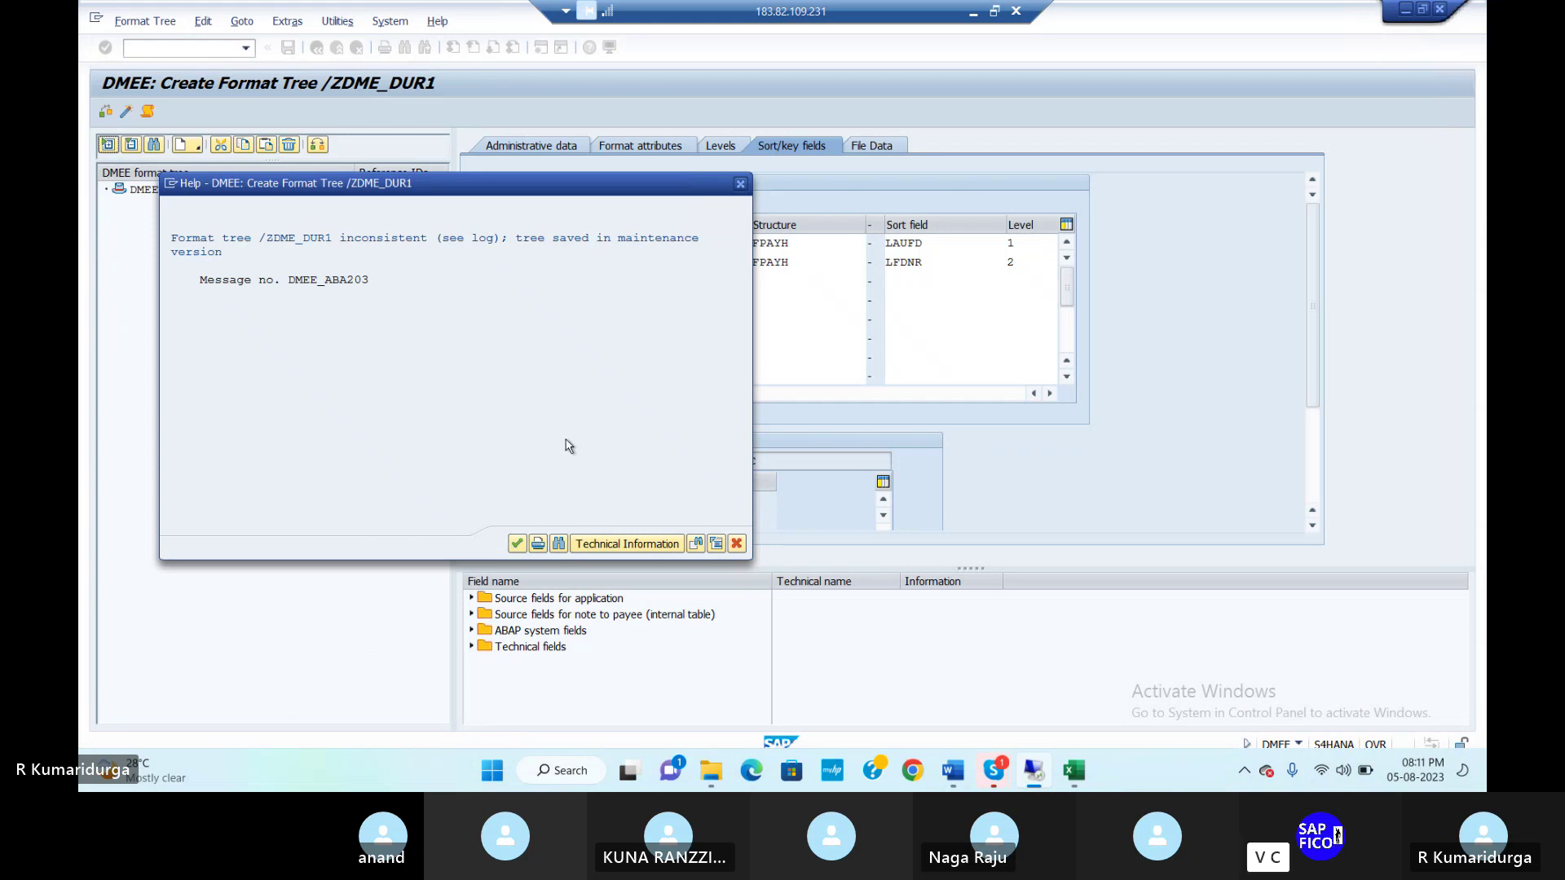
click(518, 545)
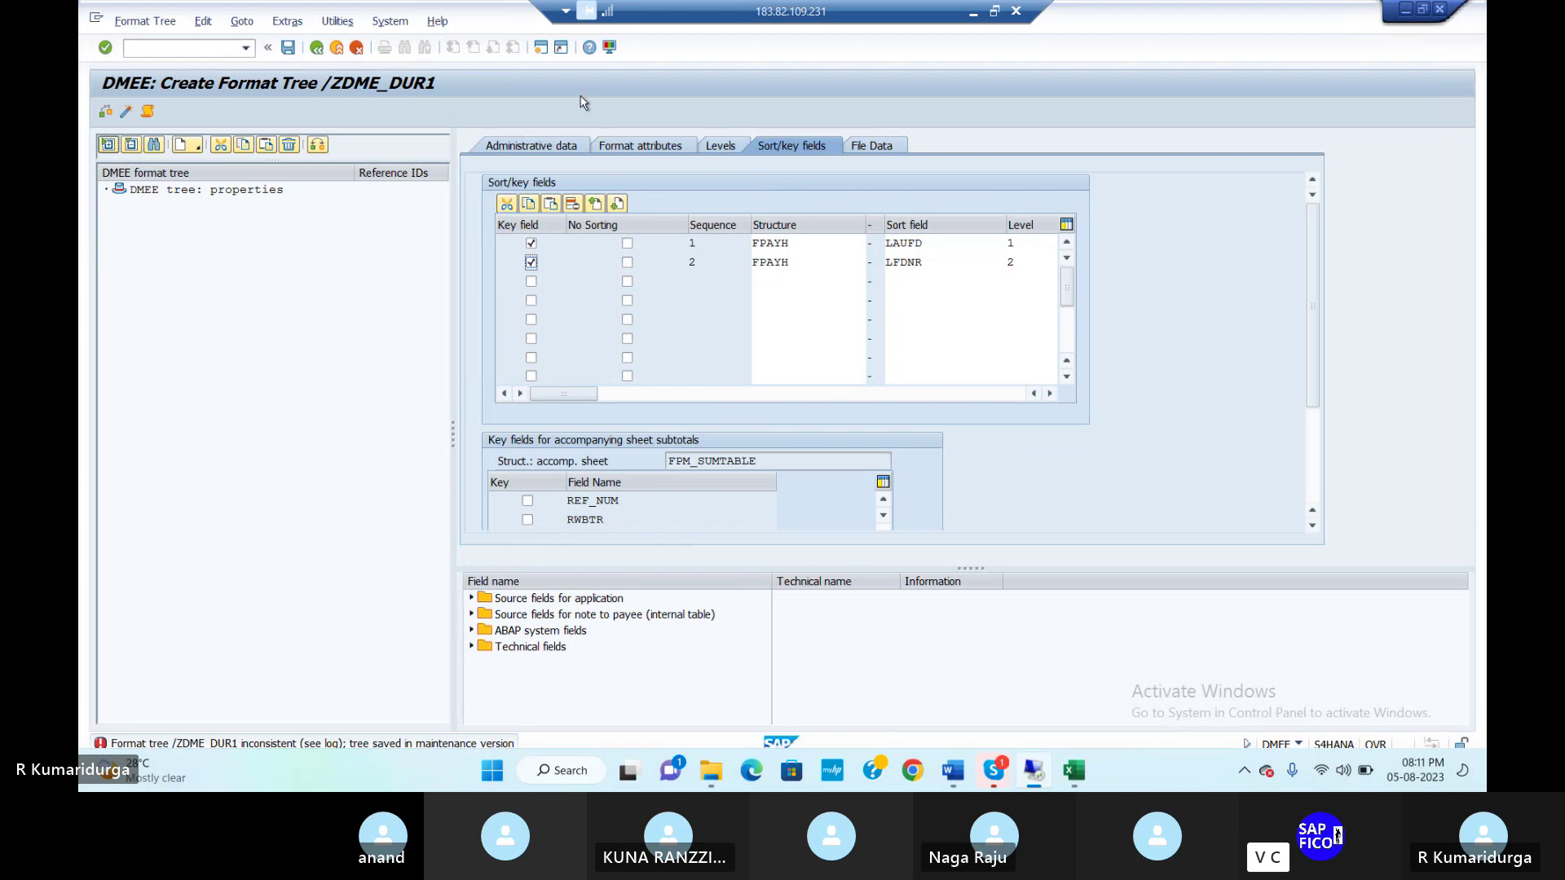
Step: Return to the administrative data, save the format tree, and try activating it again
click(566, 145)
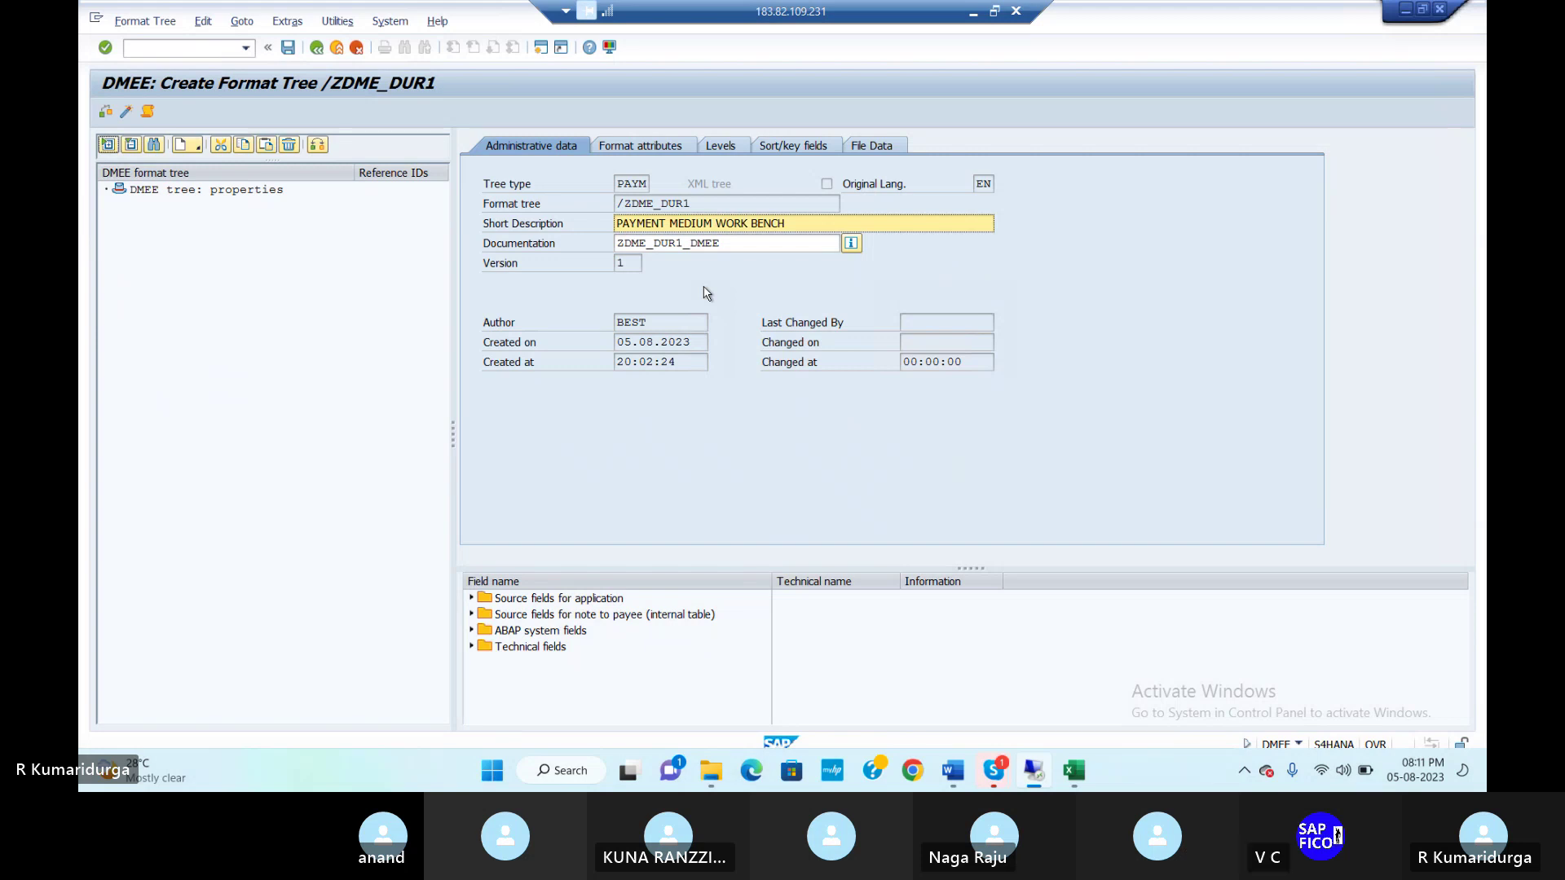
click(287, 49)
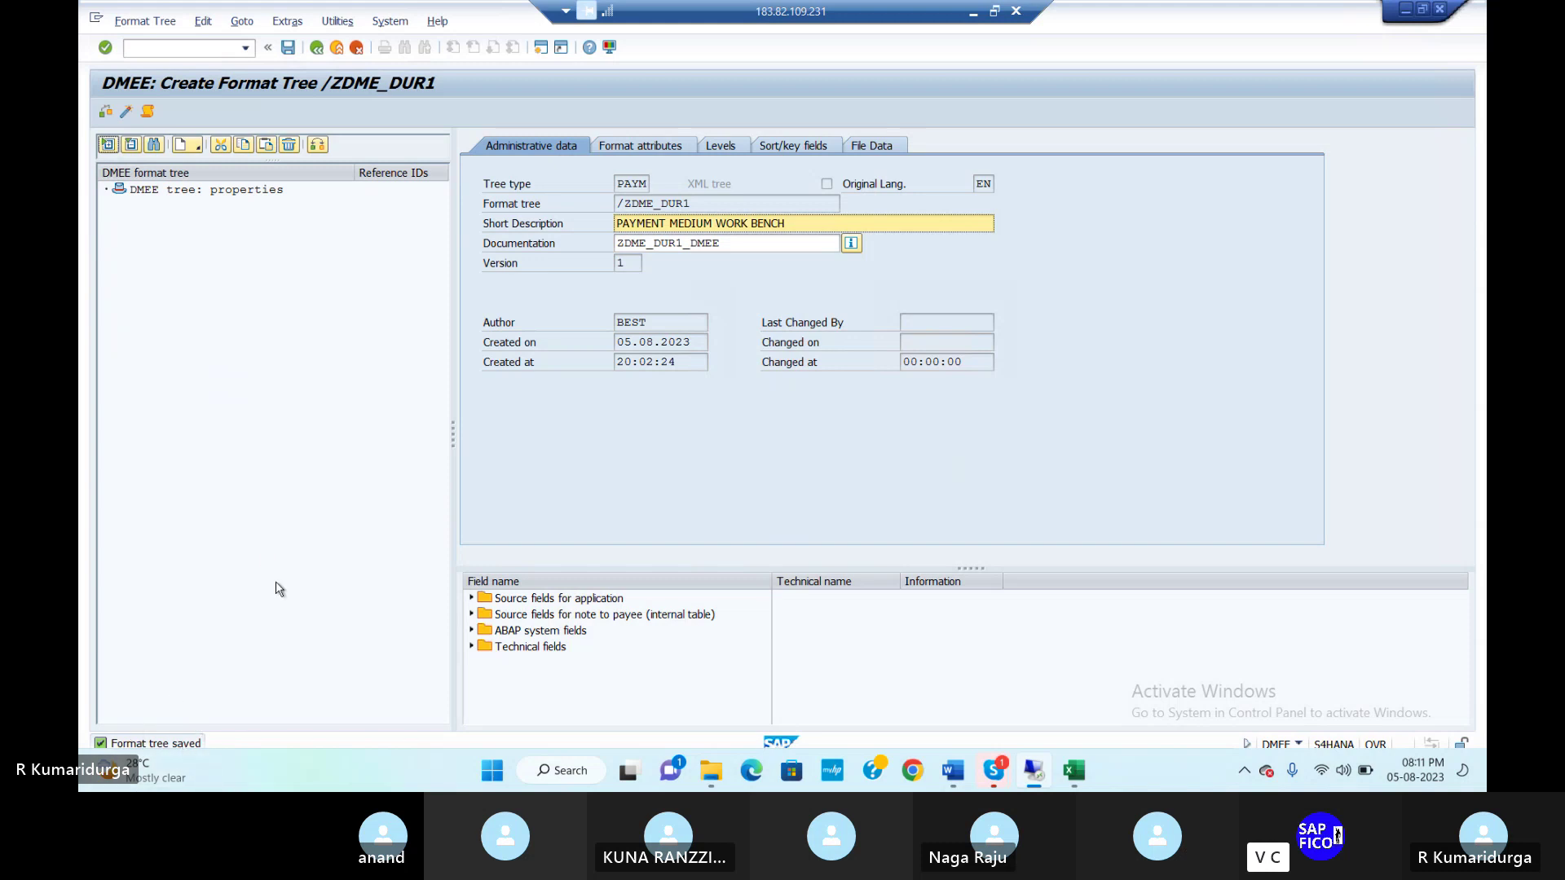
click(126, 115)
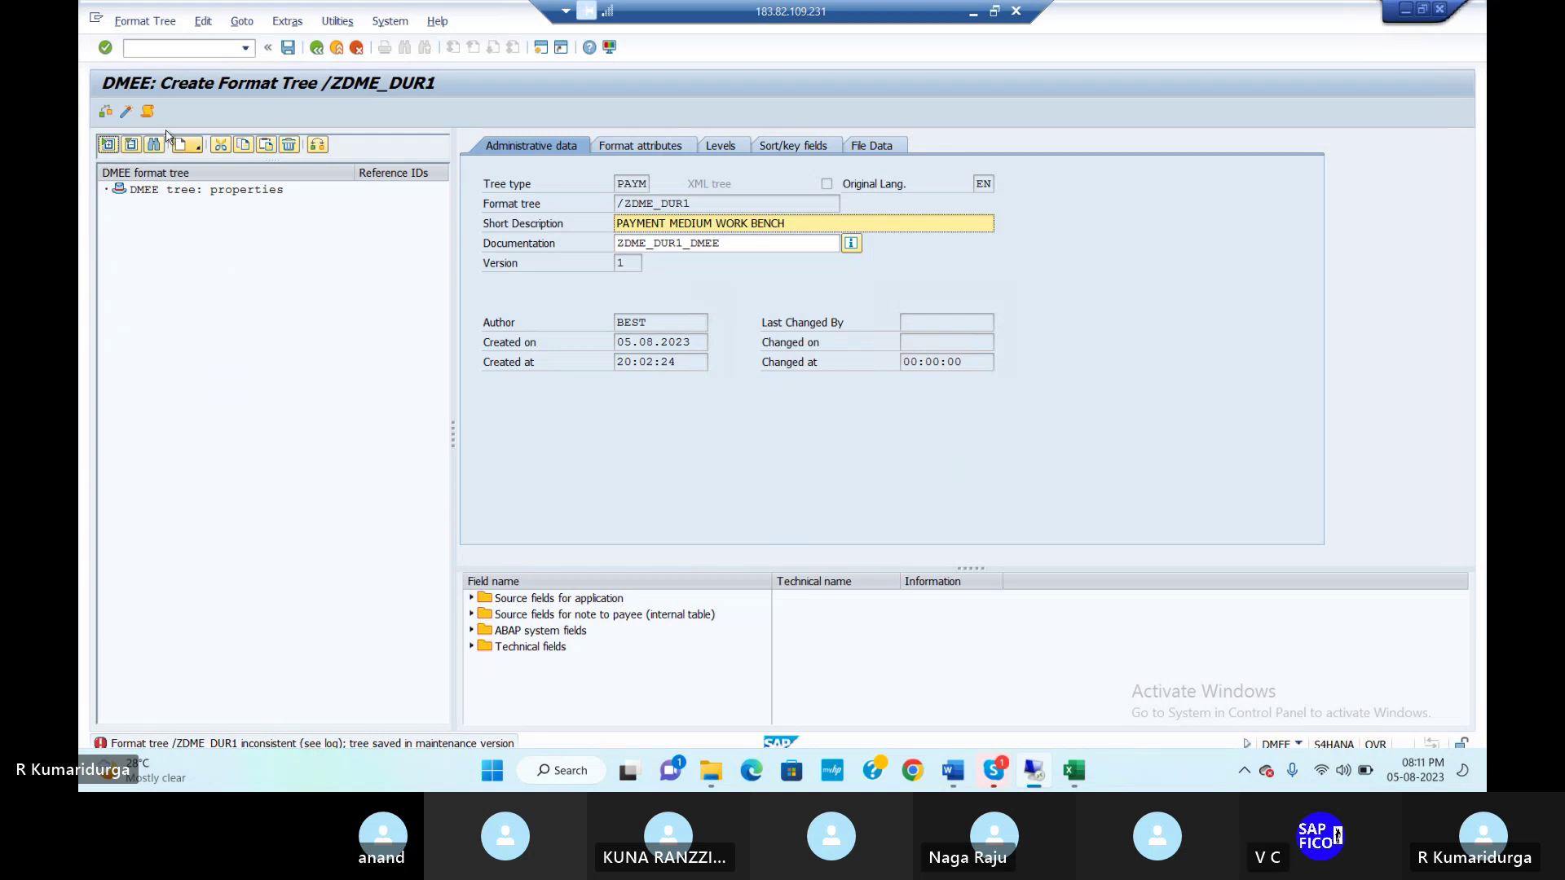
Step: Review and close the format tree's log, then create a segment group under the tree properties node
click(147, 112)
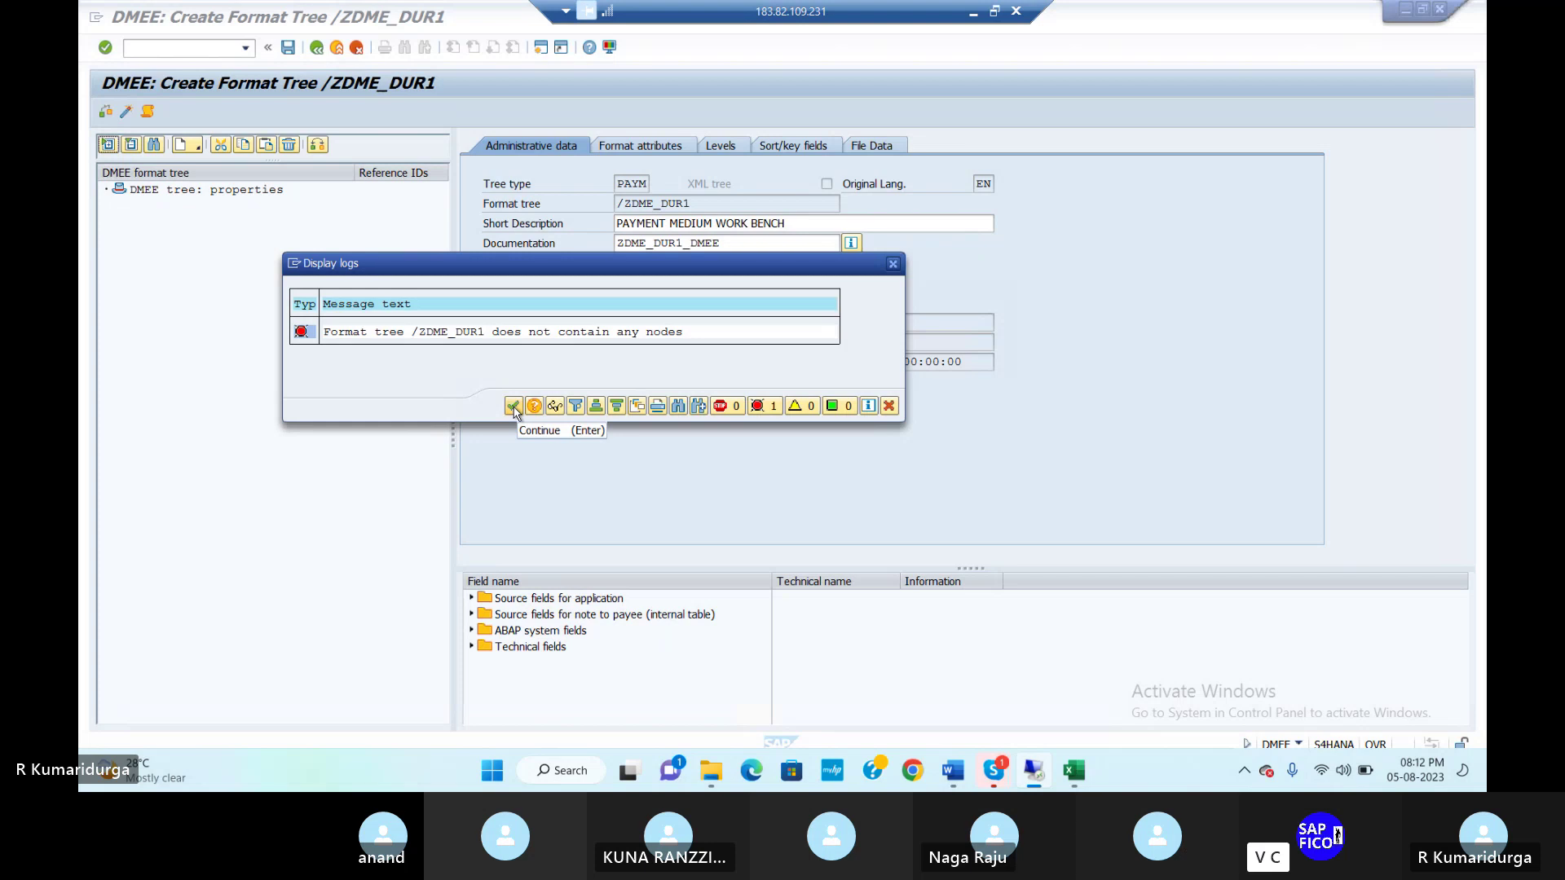
click(513, 407)
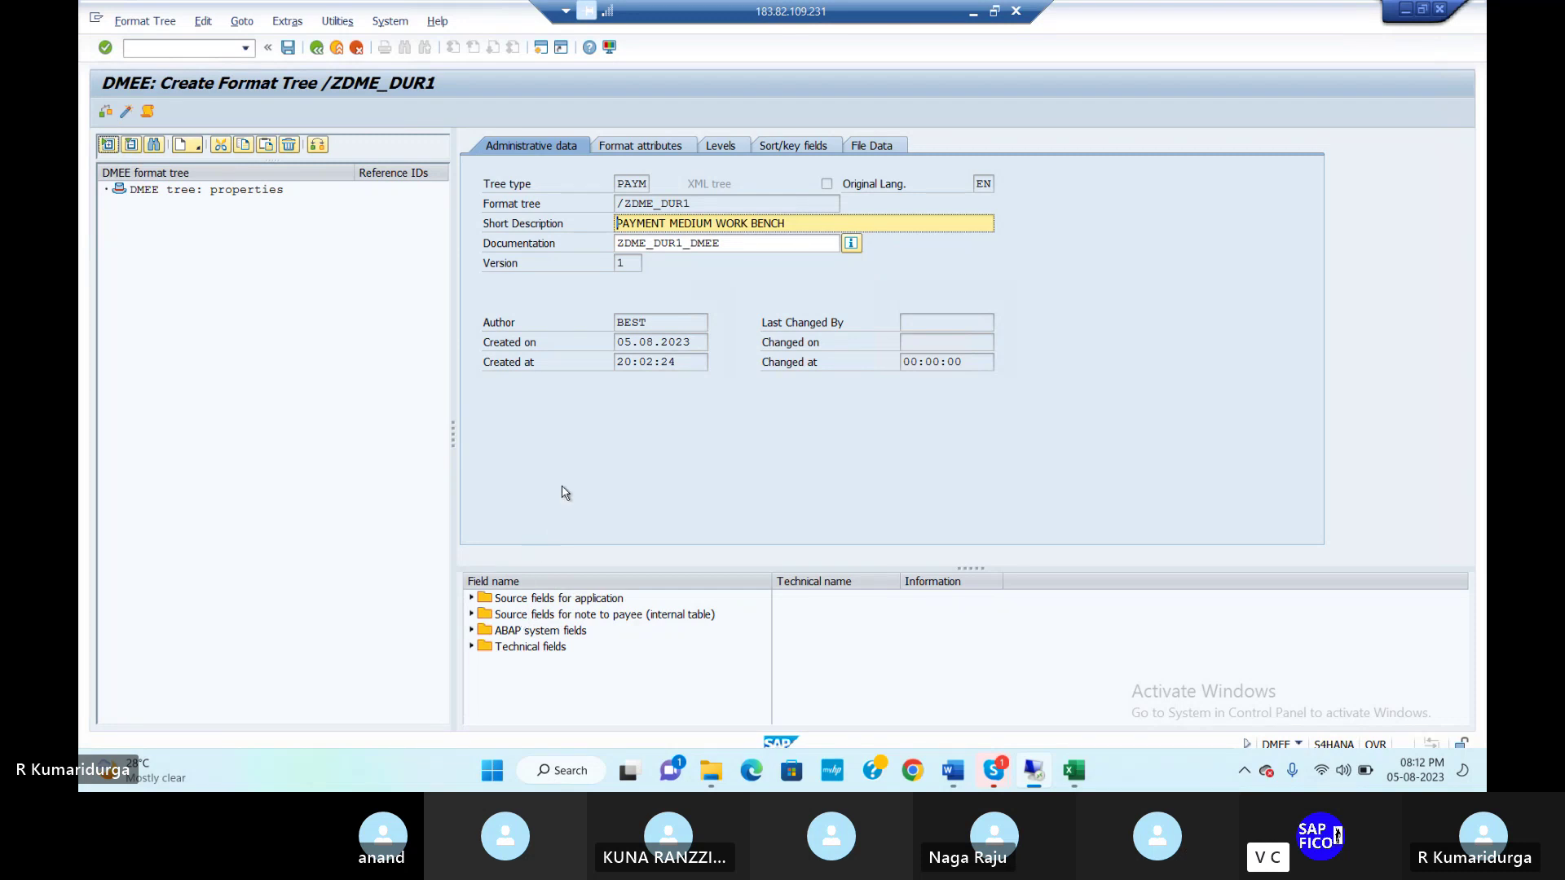
click(187, 192)
right_click(186, 194)
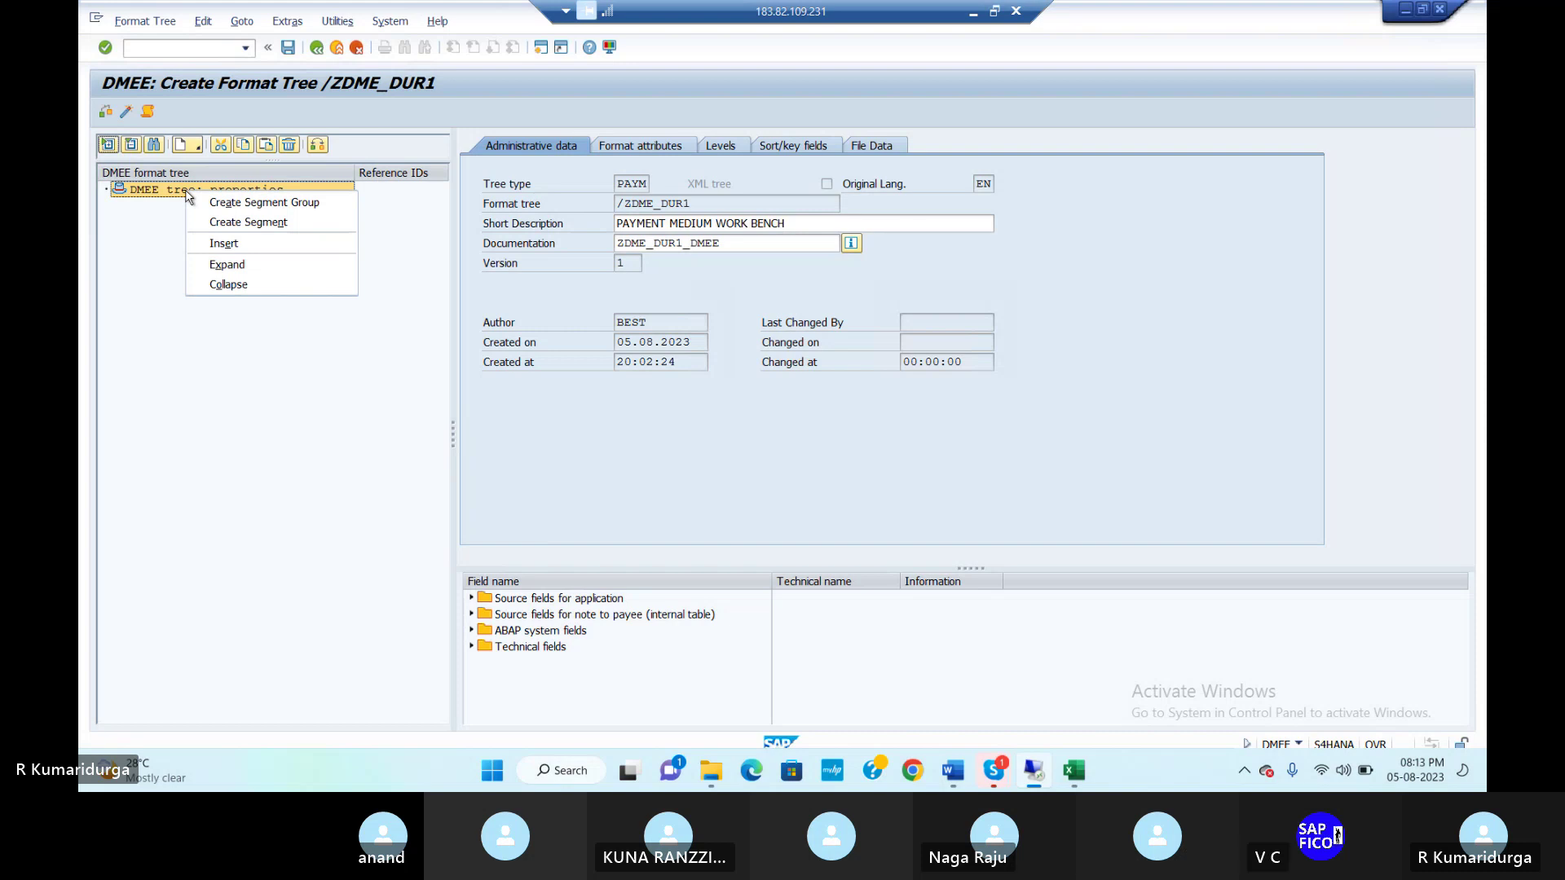
click(210, 203)
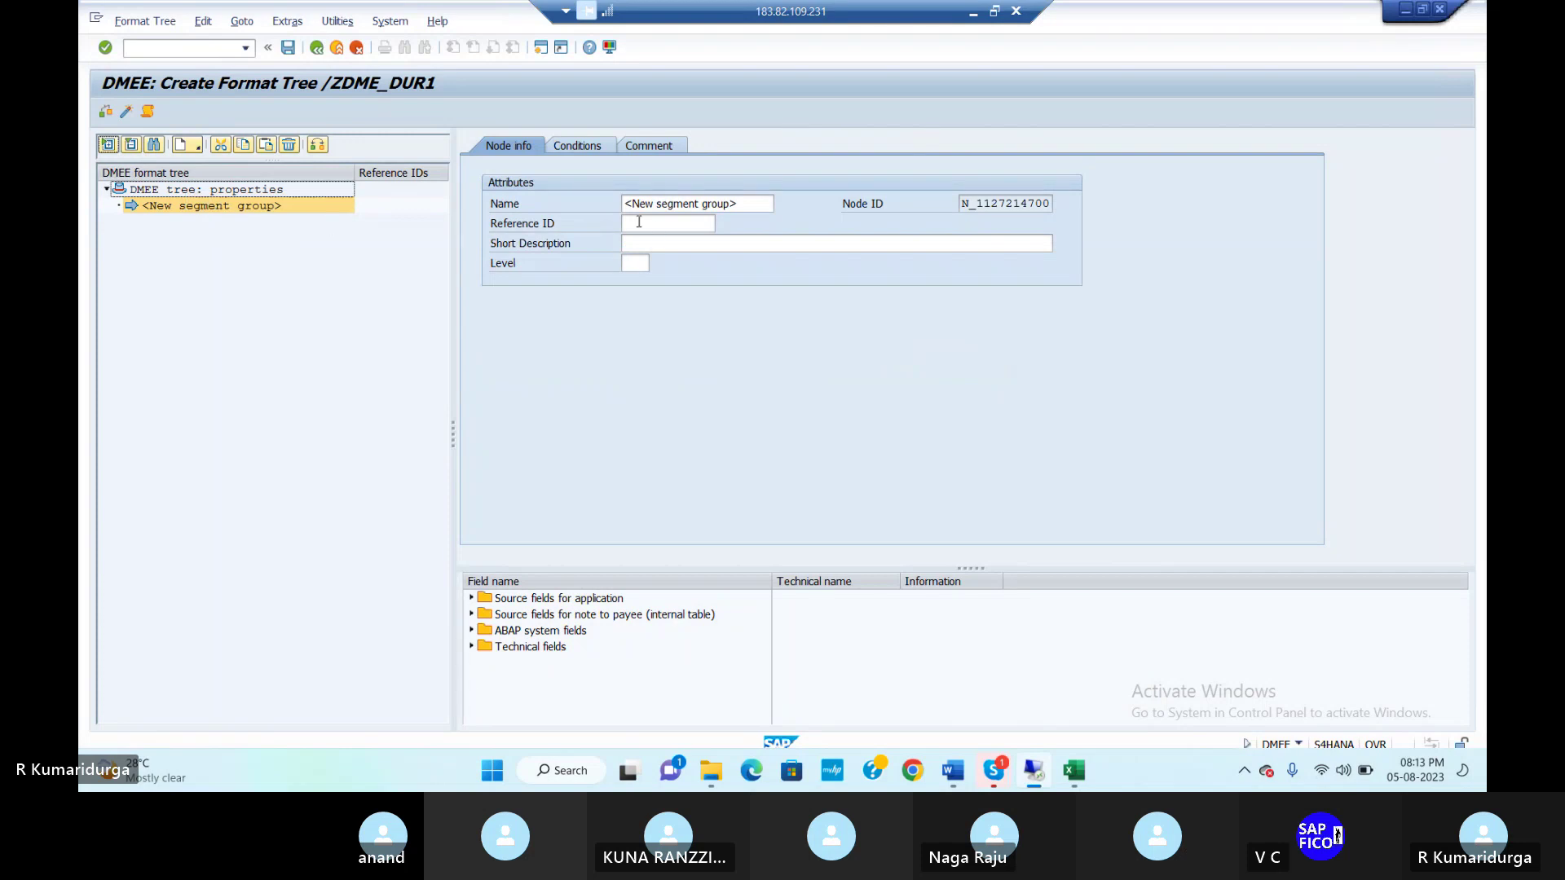
Step: Name the new segment group SEGMENT_GROUP_DME
click(624, 202)
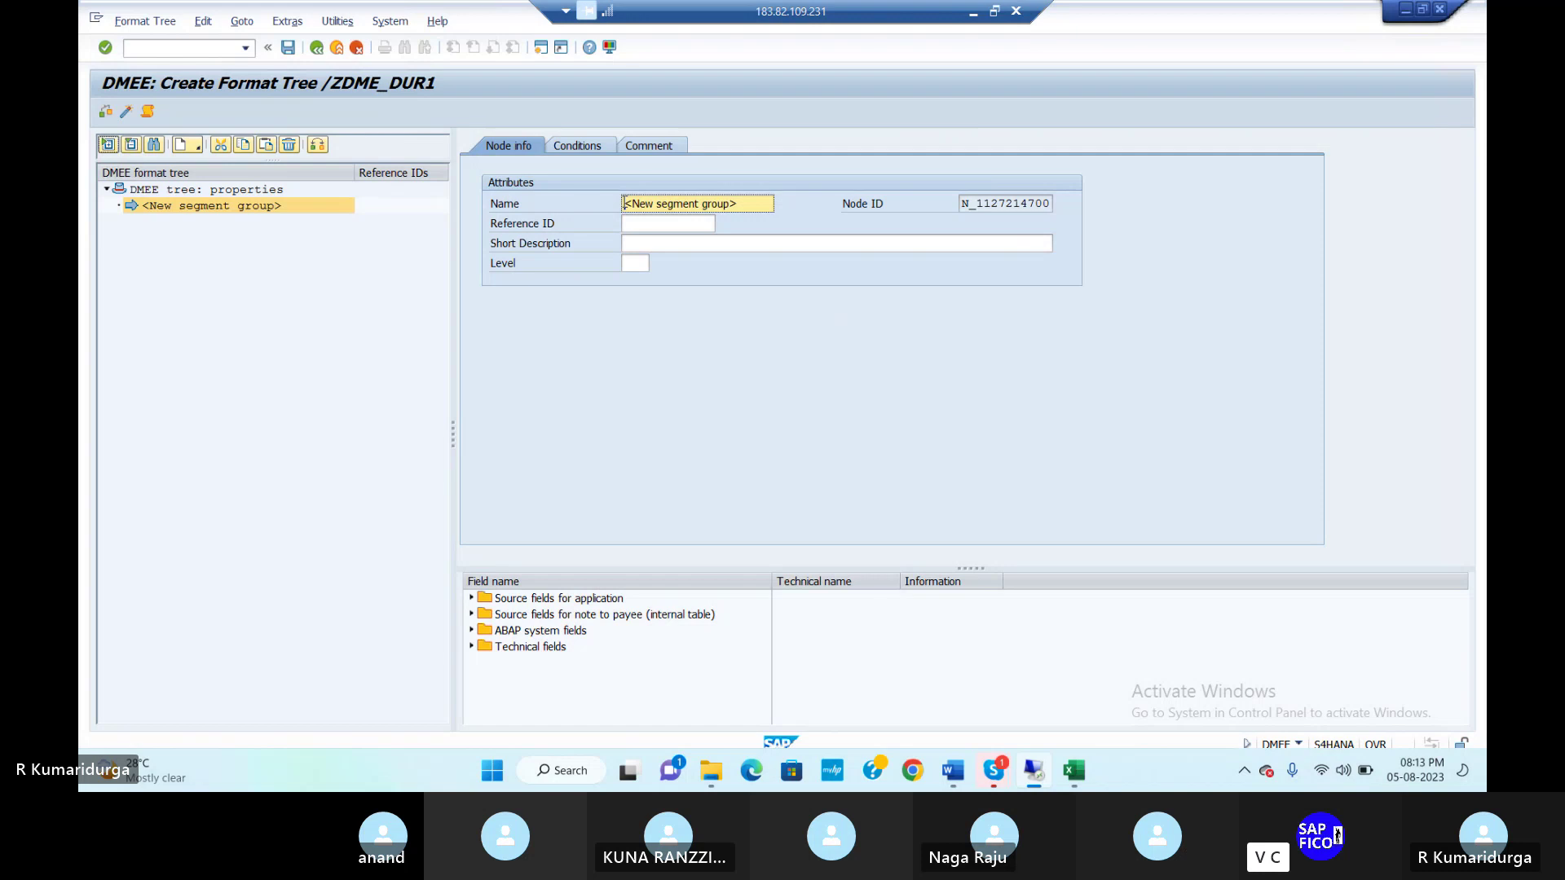
key(Delete)
key(Delete)
key(Delete)
key(Delete)
key(Delete)
key(Delete)
key(Delete)
key(Delete)
key(Delete)
key(Delete)
key(Delete)
key(Delete)
key(Delete)
key(Delete)
key(Delete)
key(Delete)
key(Delete)
key(Delete)
key(Delete)
text(HE)
key(BackSpace)
key(BackSpace)
text(SEGMENT )
text(GRUO)
key(BackSpace)
key(BackSpace)
text(OUP)
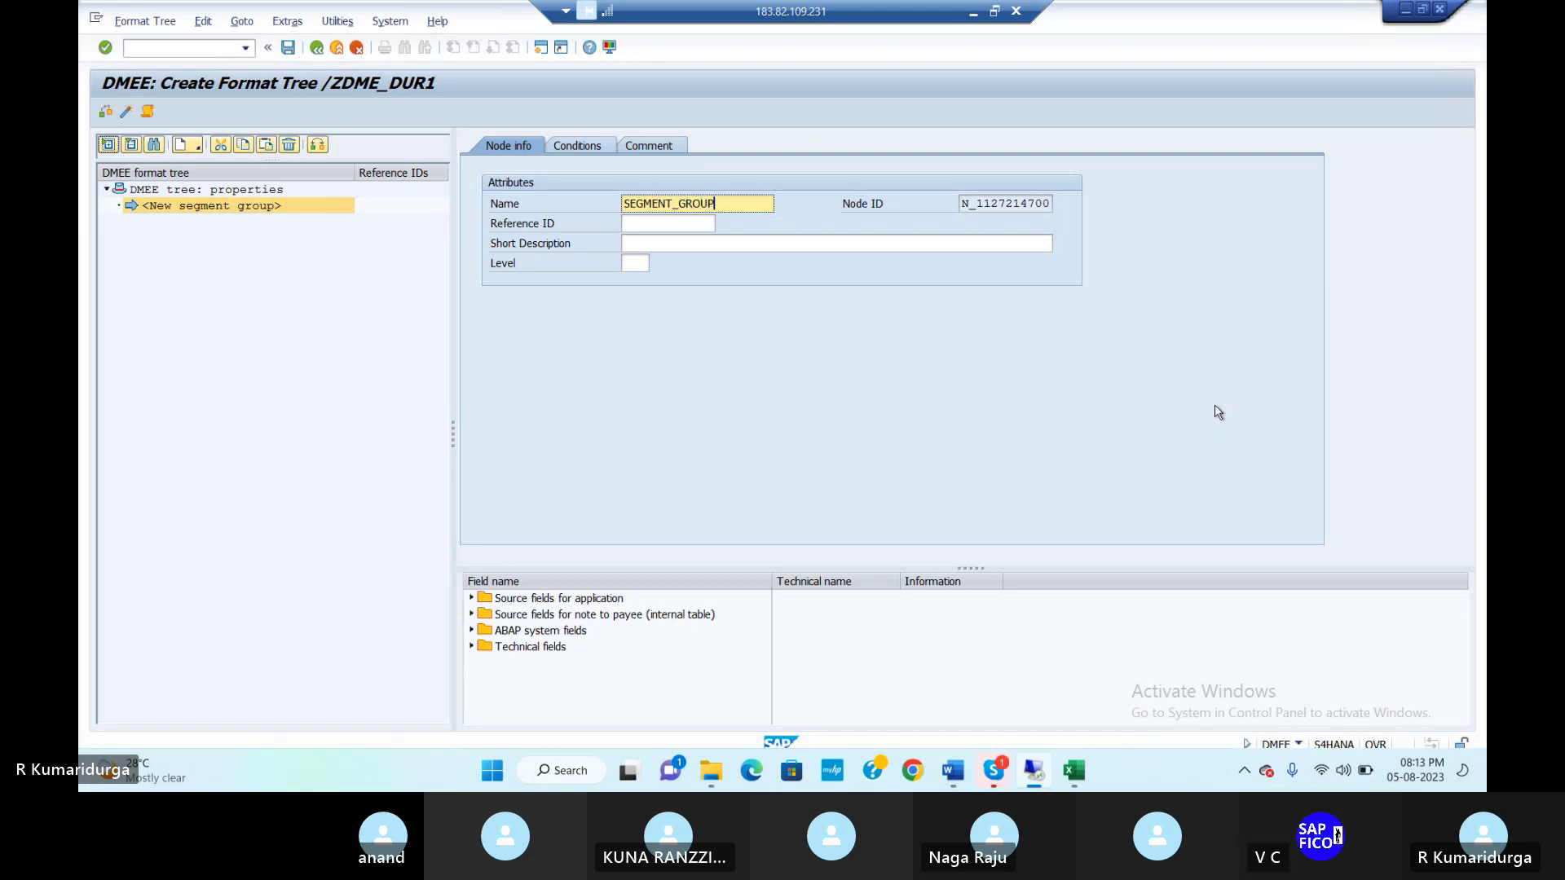
text(_DME)
Step: Give the segment group the short description SEGMENT GROUP FOR DME TREE and set its level to 1
click(652, 245)
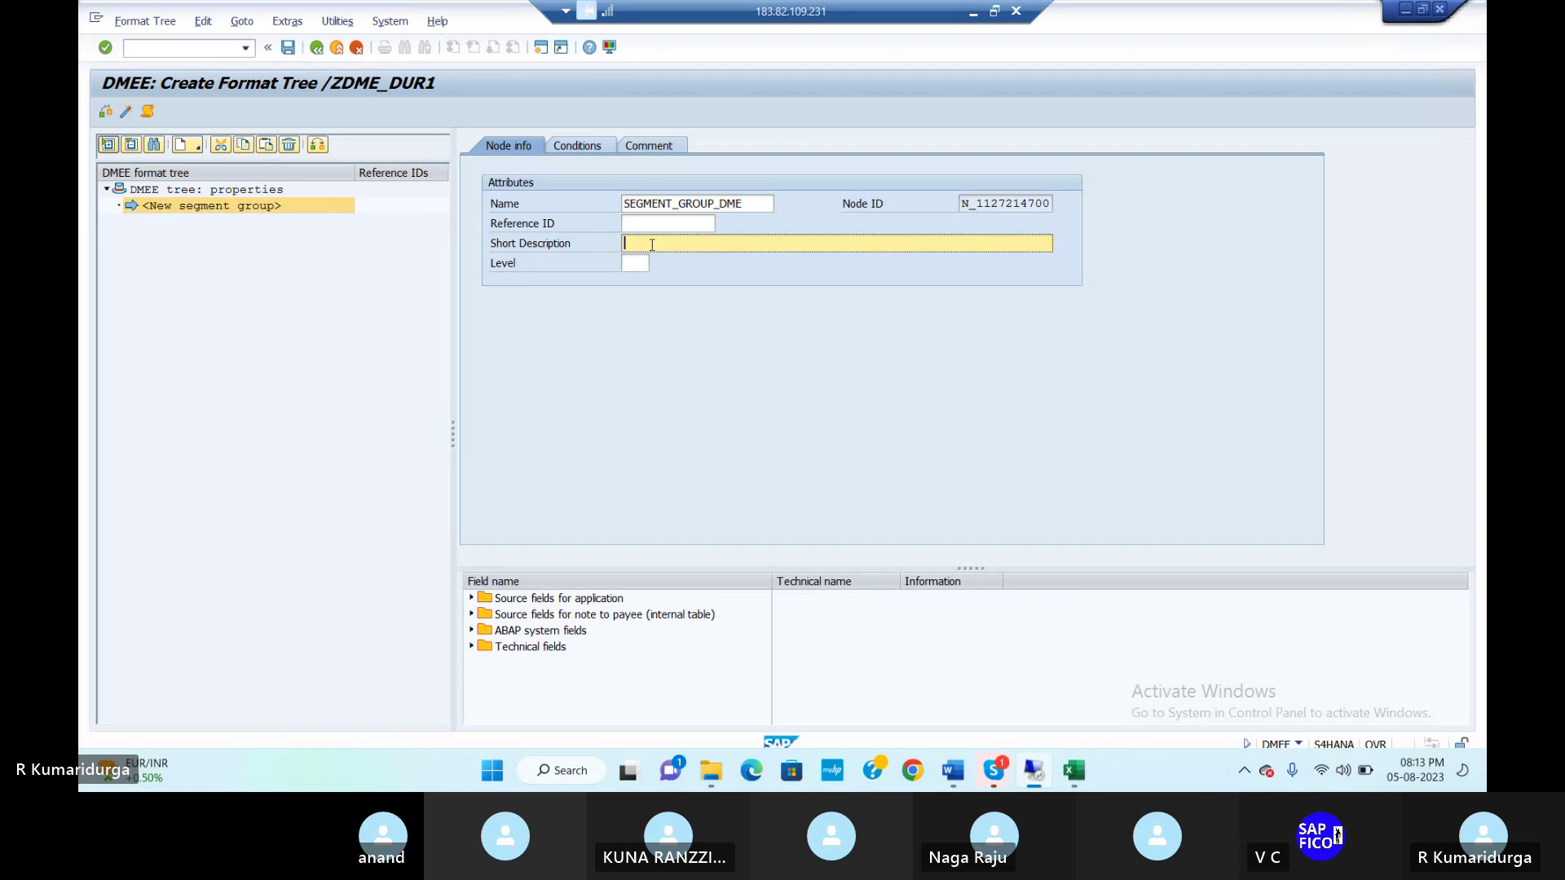
text(SEGMENT GROUP FO)
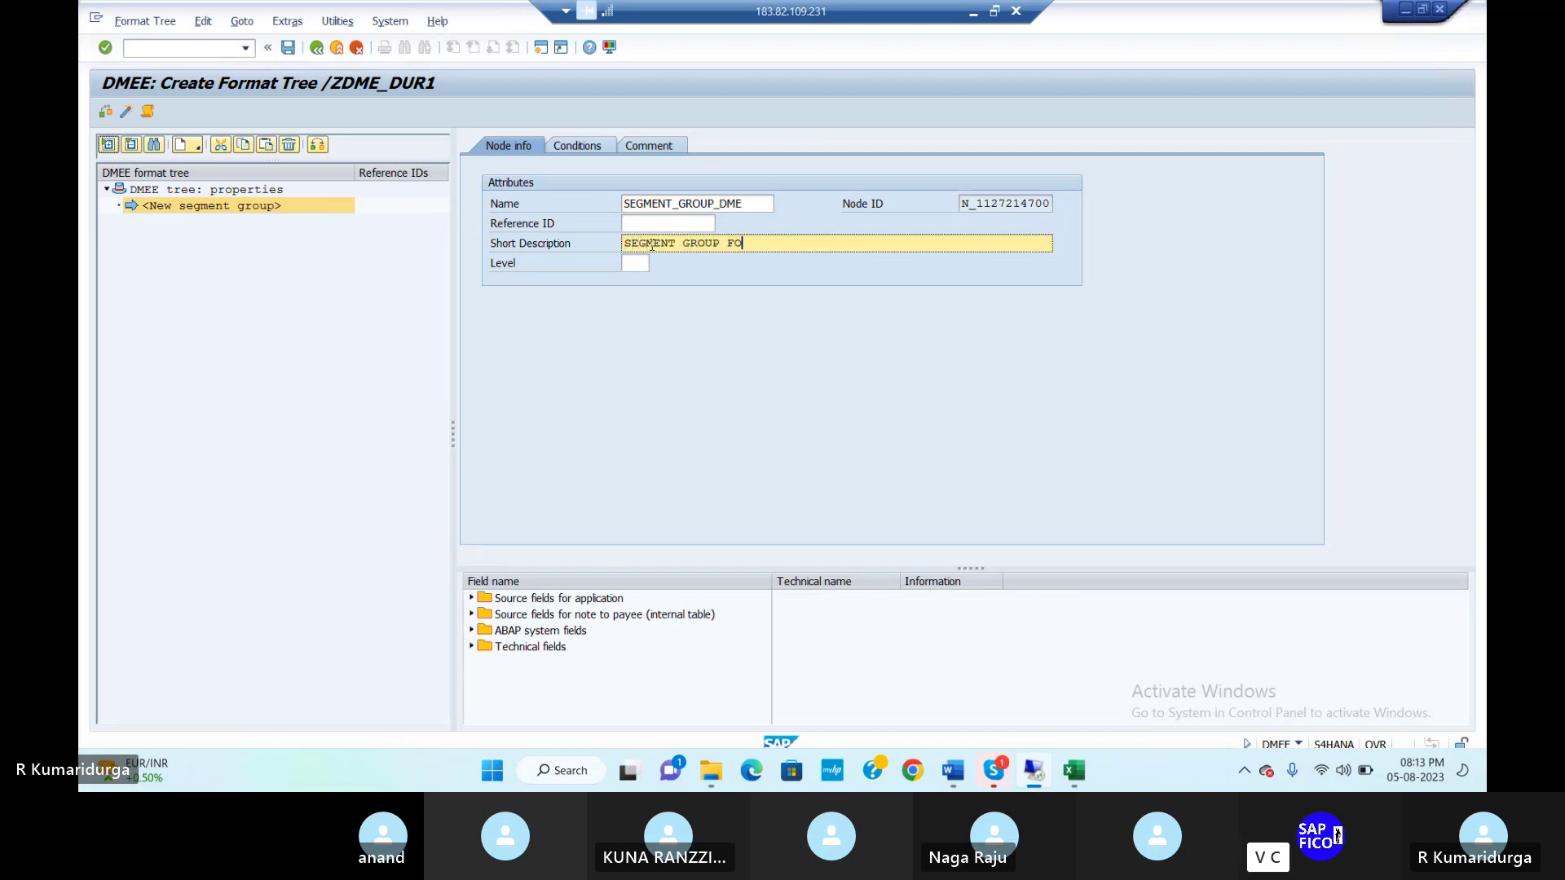
text(R DME TREE)
click(628, 262)
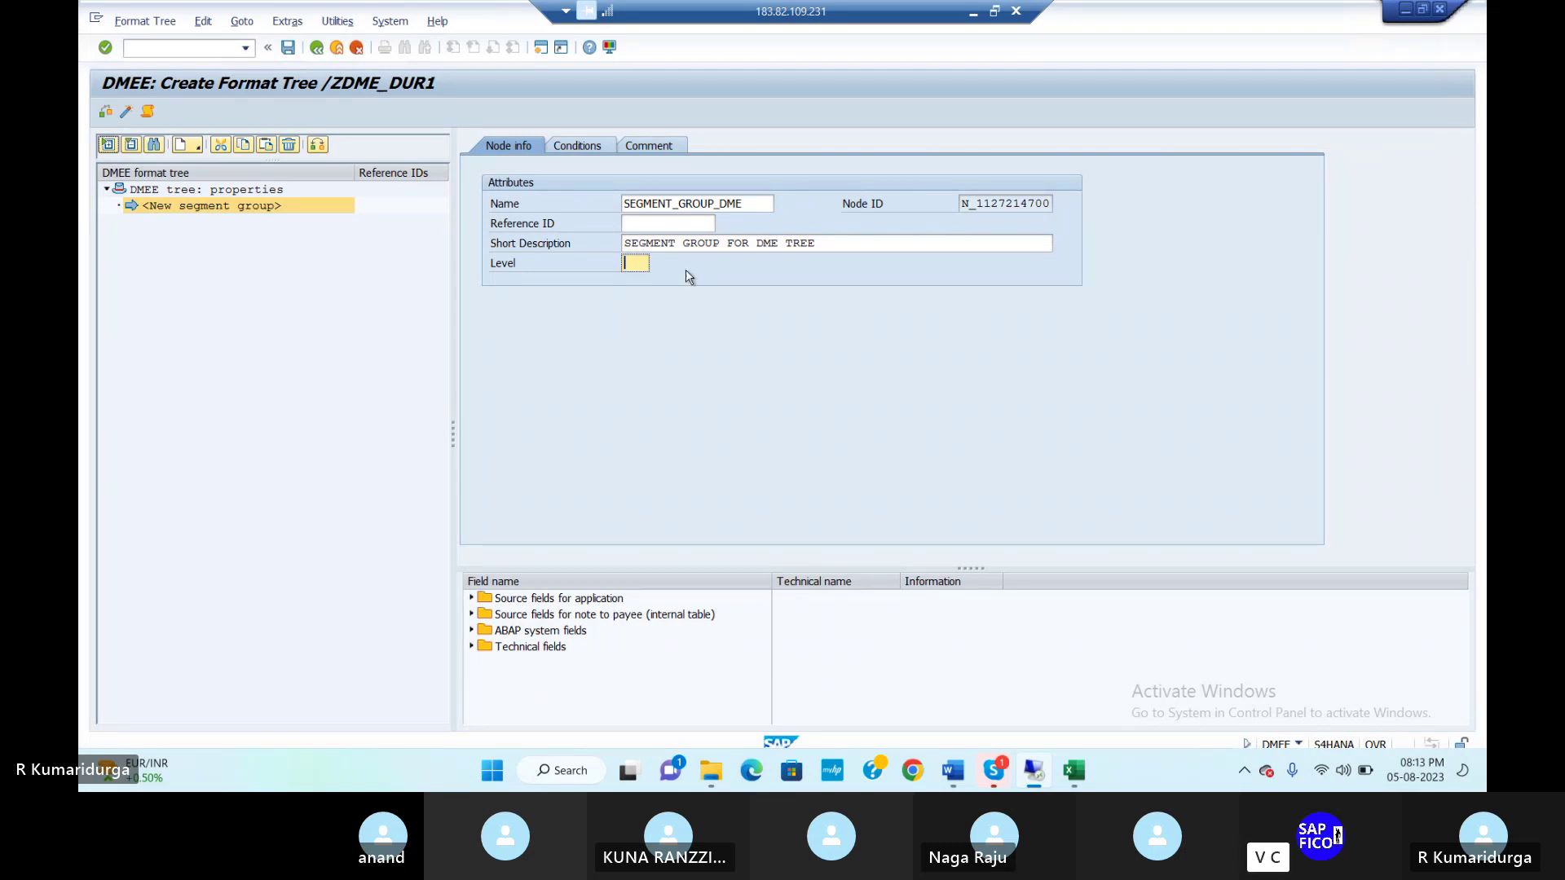
text(1)
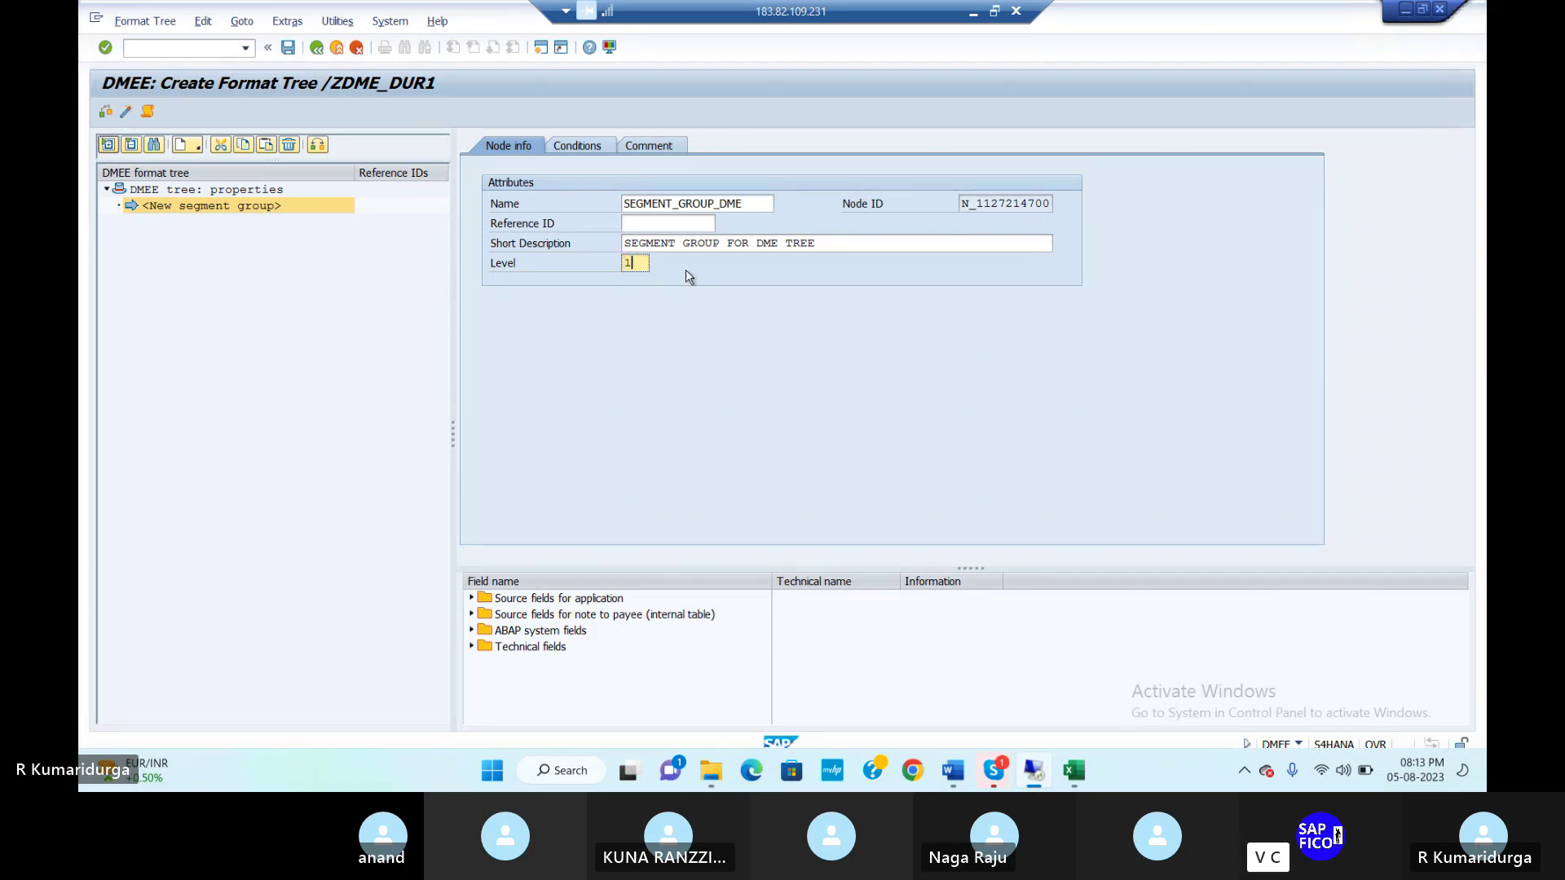
Step: Add the comment SEGMENT GROUP FOR DME TREE to the segment group
click(643, 143)
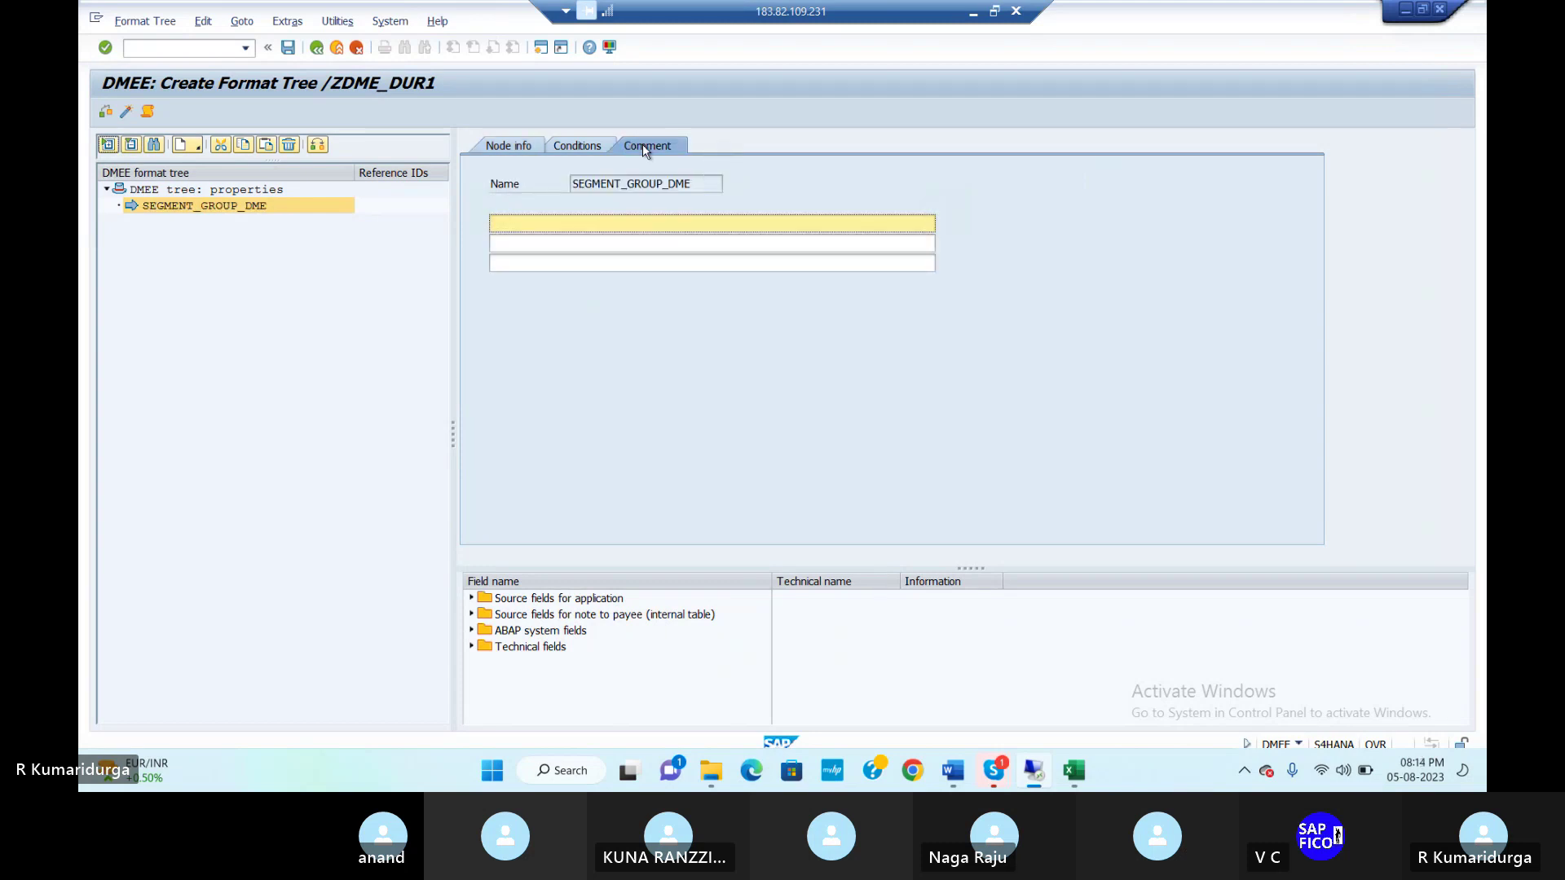
text(SEG)
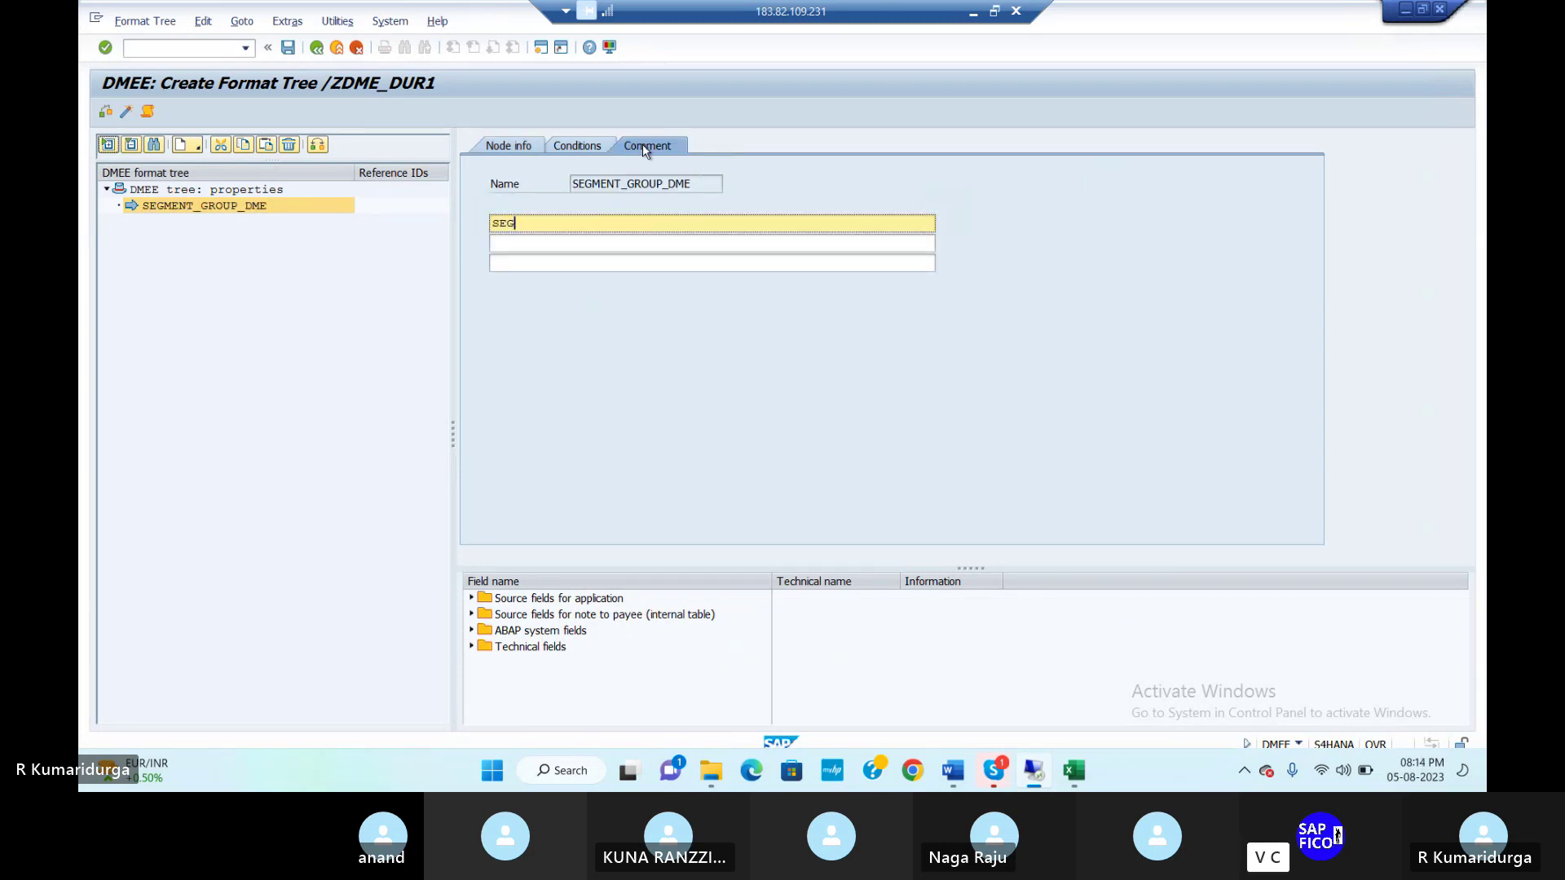
text(MENT GRO)
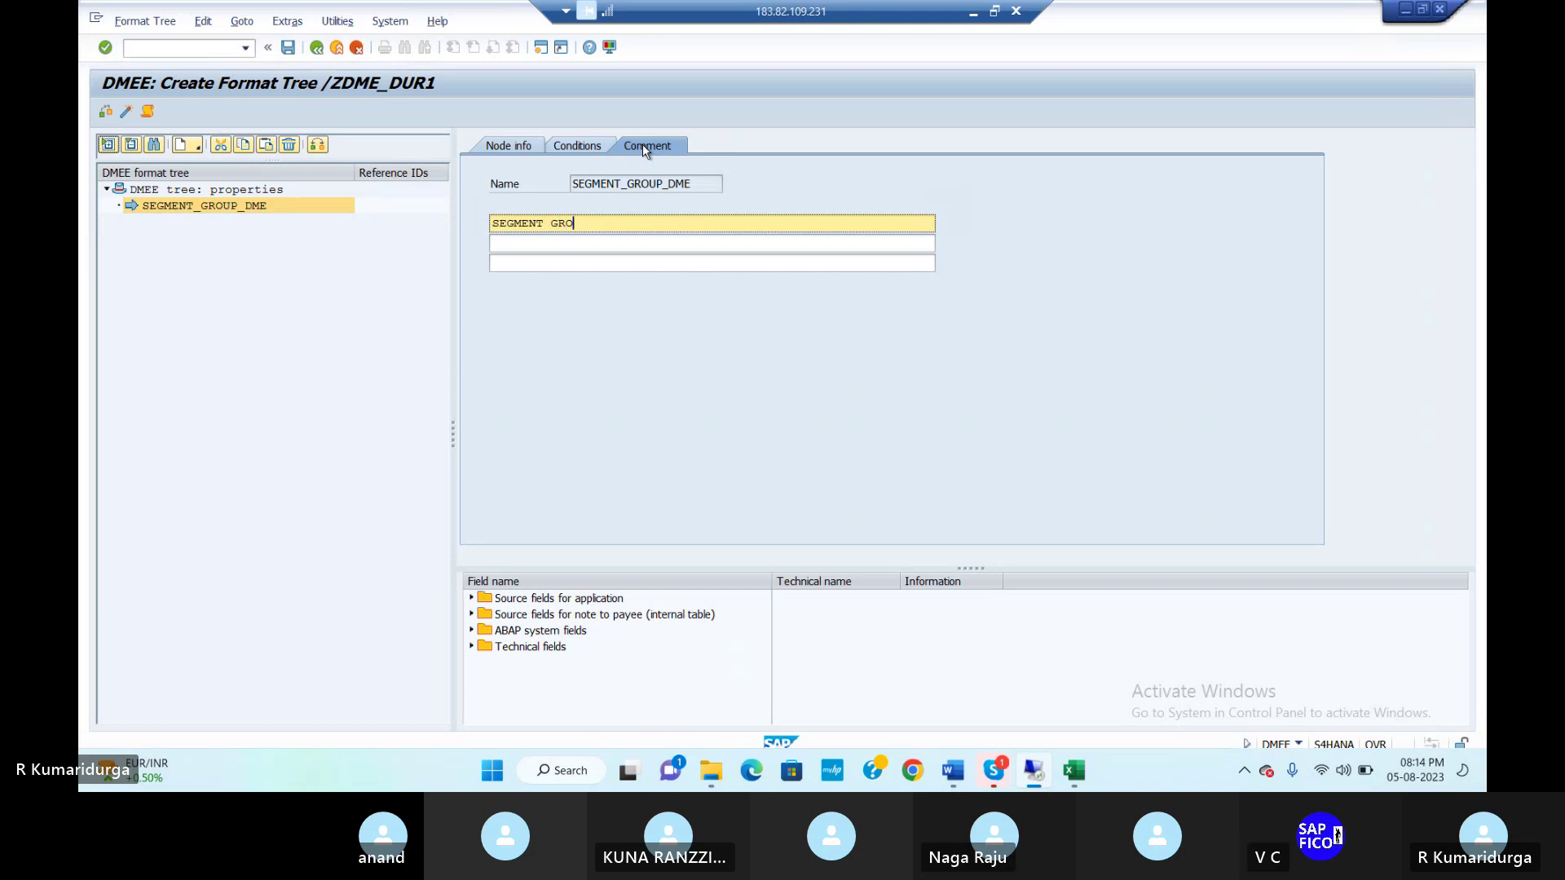
text(UP FOR )
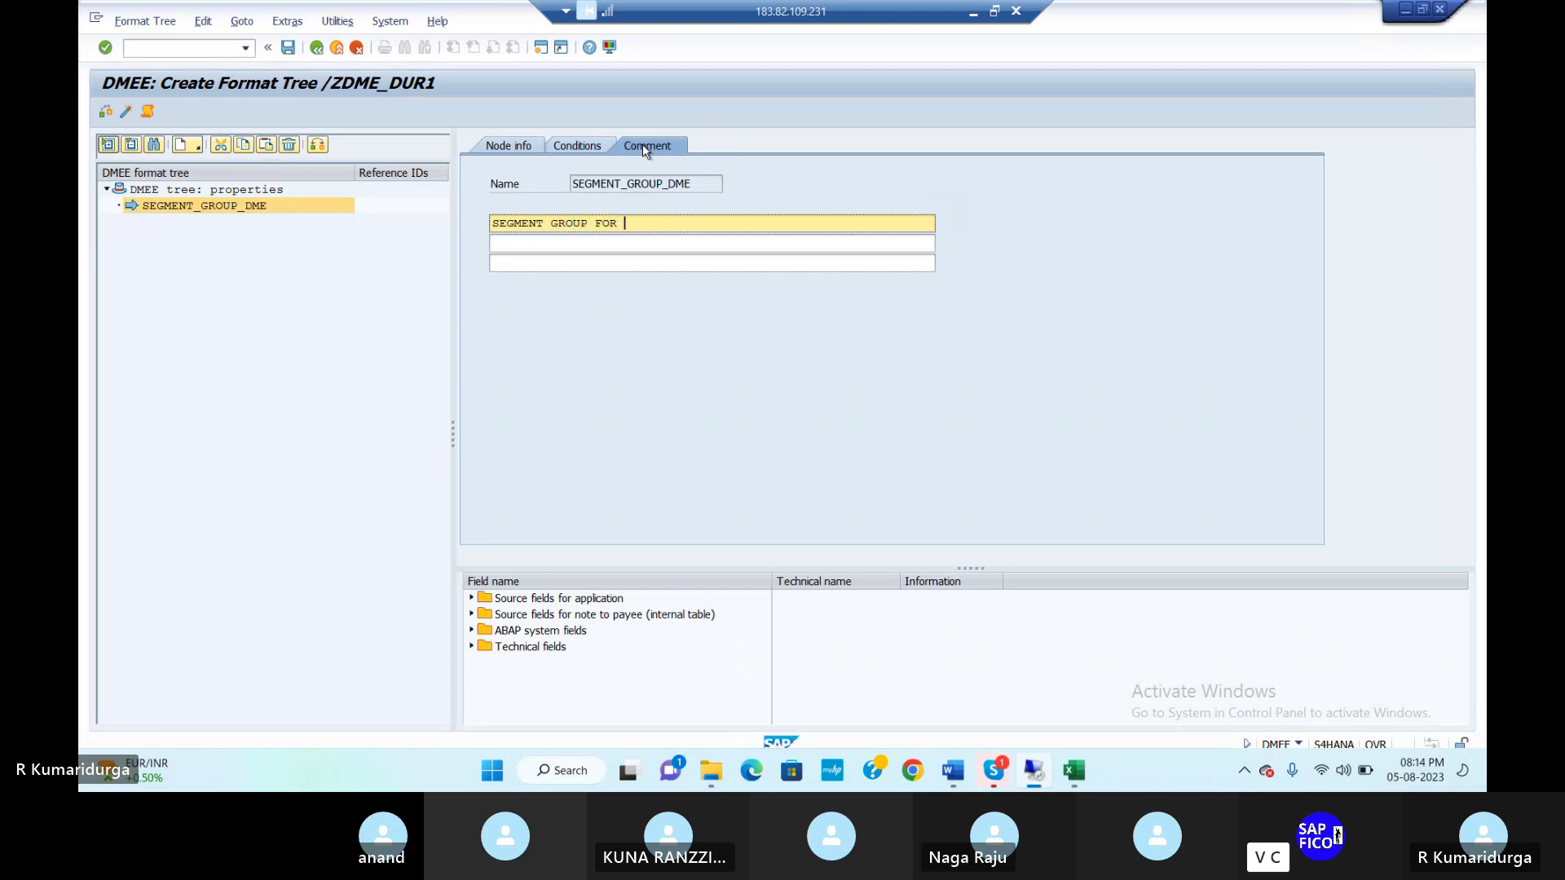
text(DME TREE)
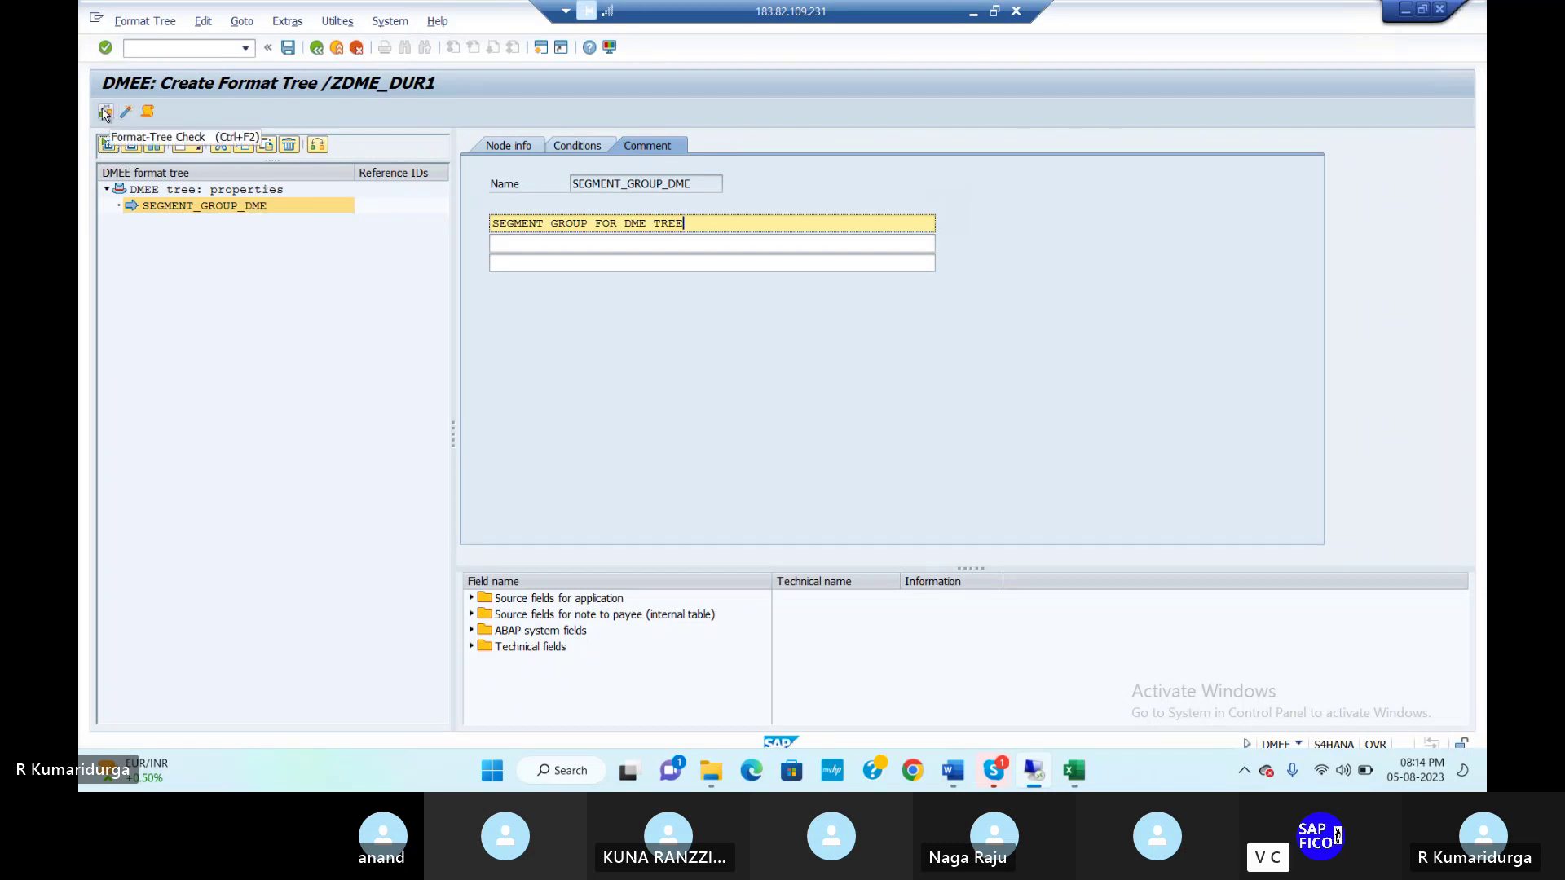
Step: Return to the segment group's node info, check the format tree for errors, and activate it
click(510, 146)
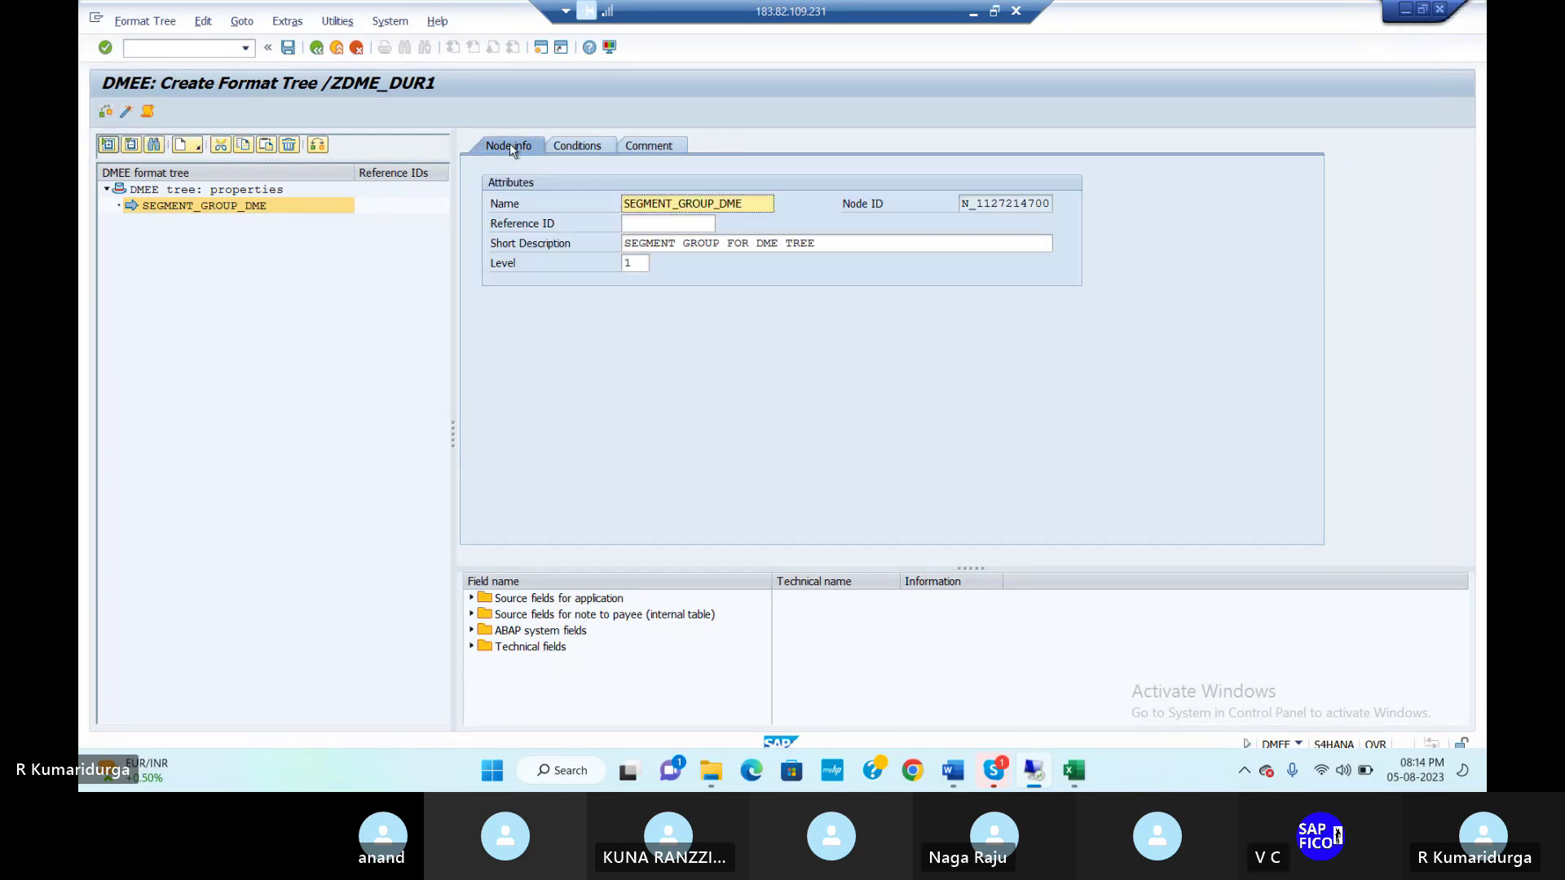
click(107, 111)
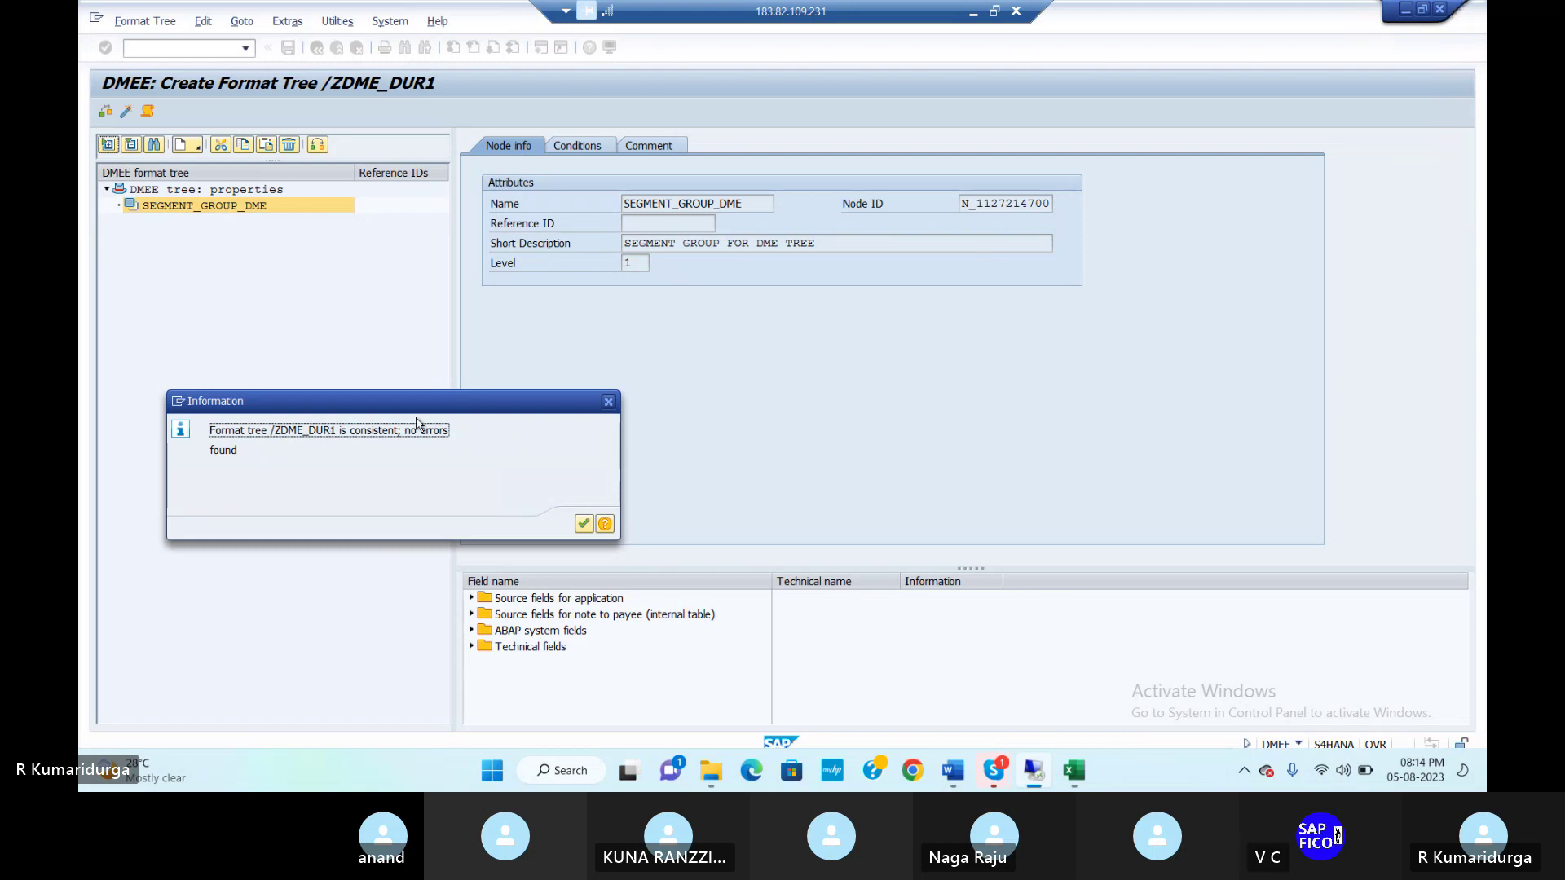
click(584, 524)
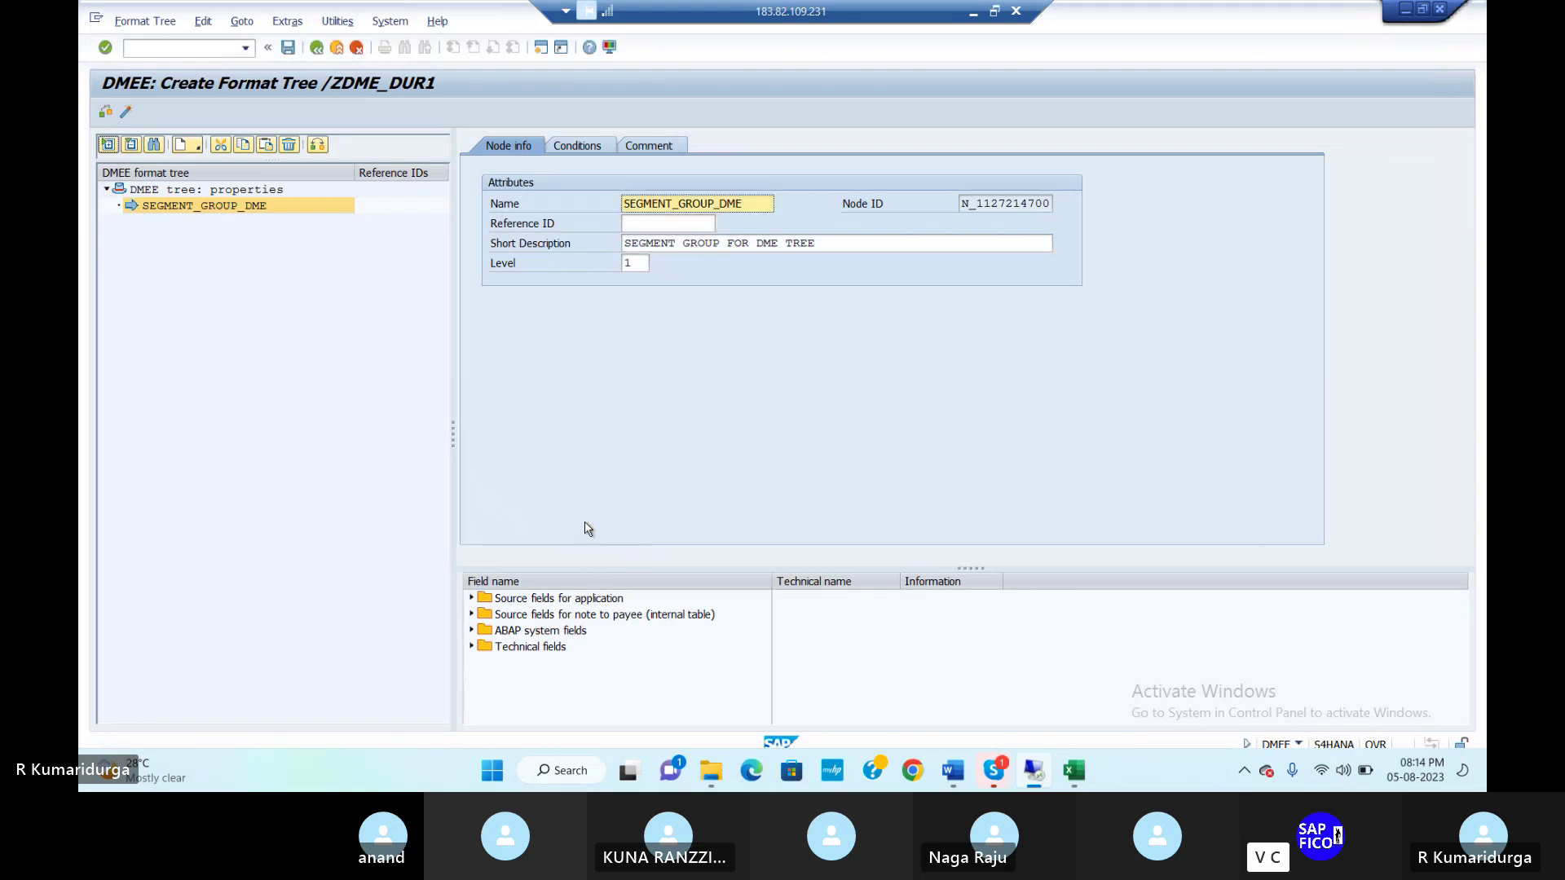
click(125, 111)
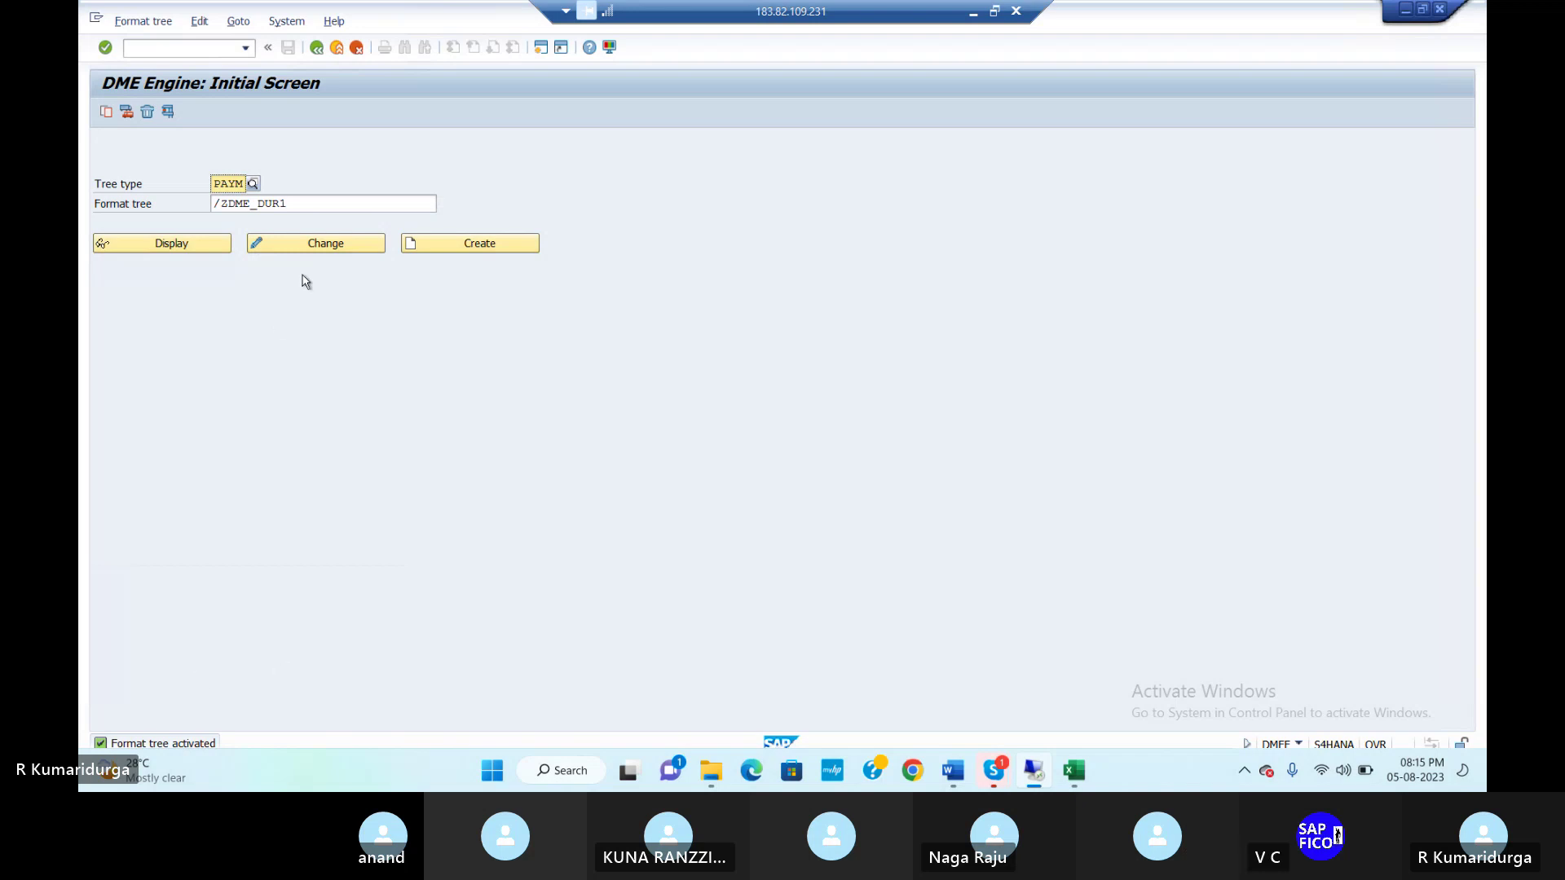
Step: Reopen format tree /ZDME_DUR1 for changes and create a segment as a subnode of SEGMENT_GROUP_DME
click(332, 245)
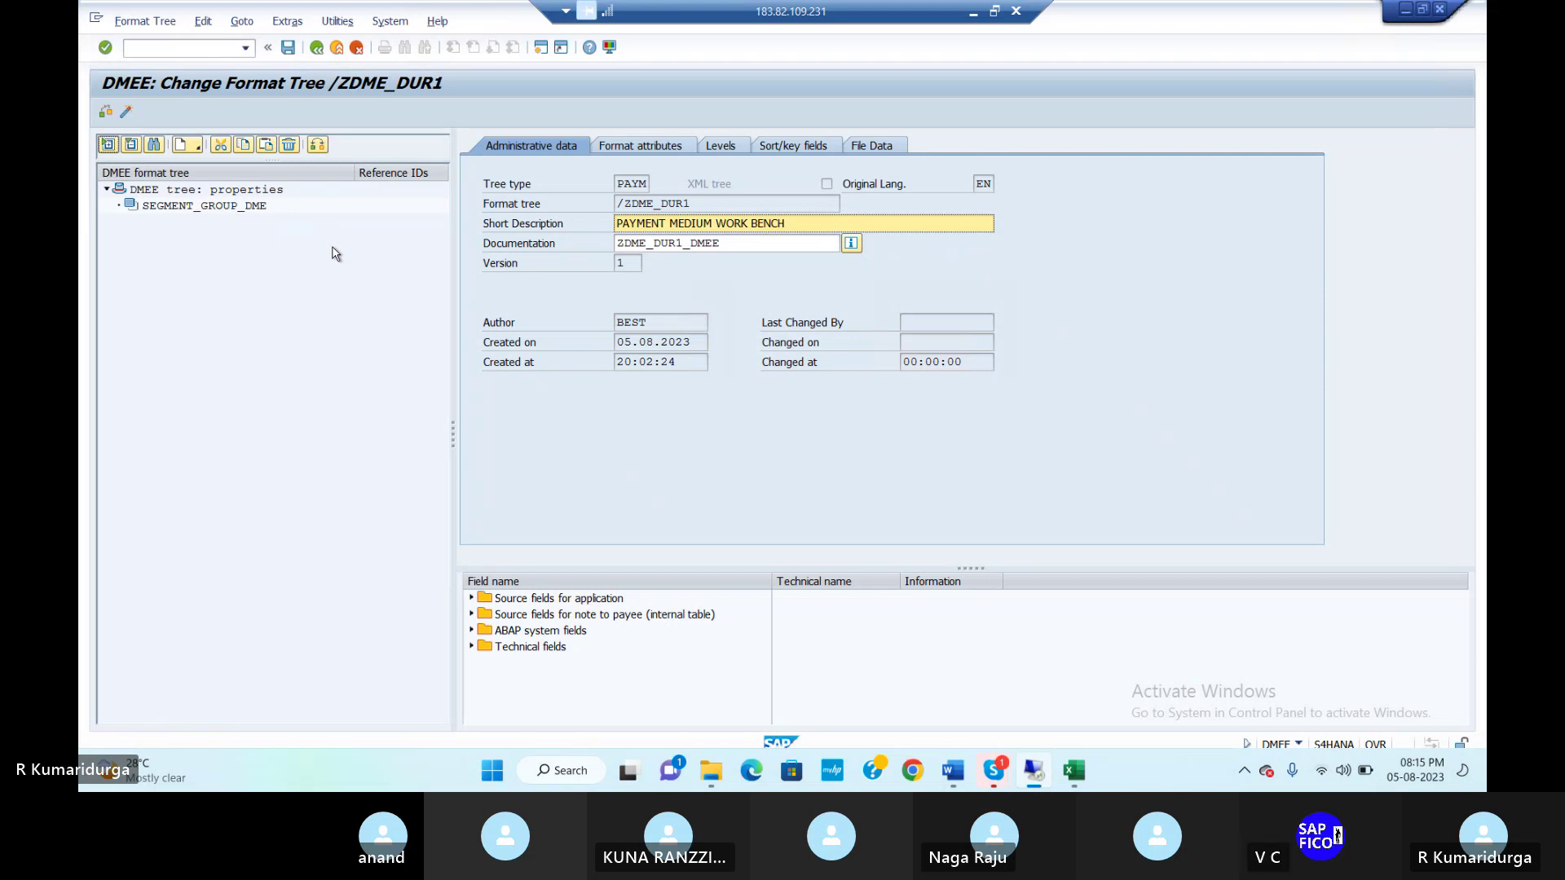
click(251, 207)
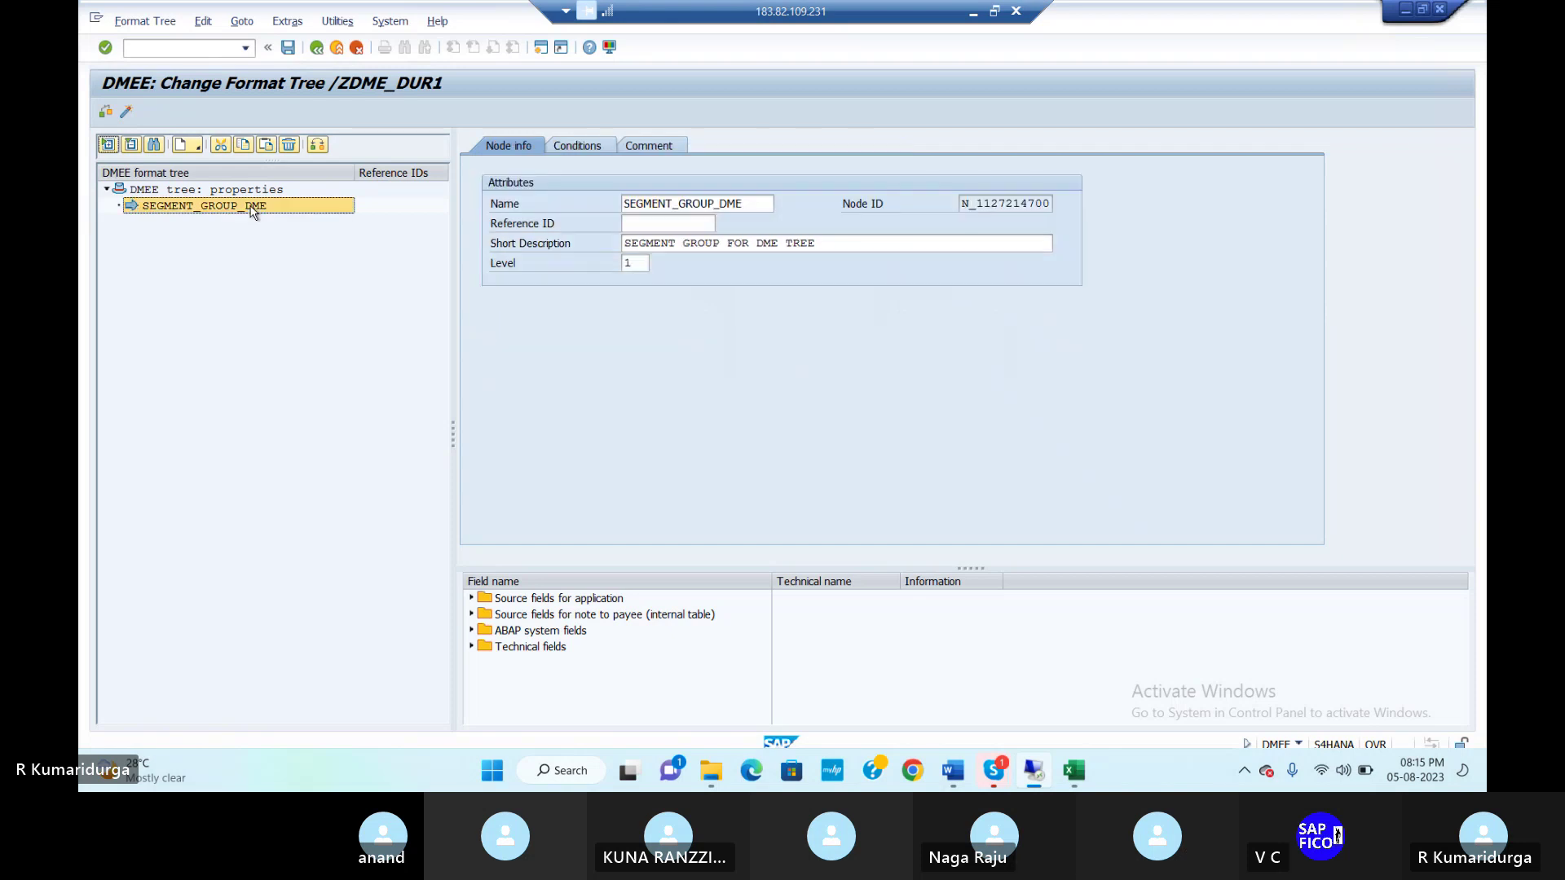
right_click(253, 211)
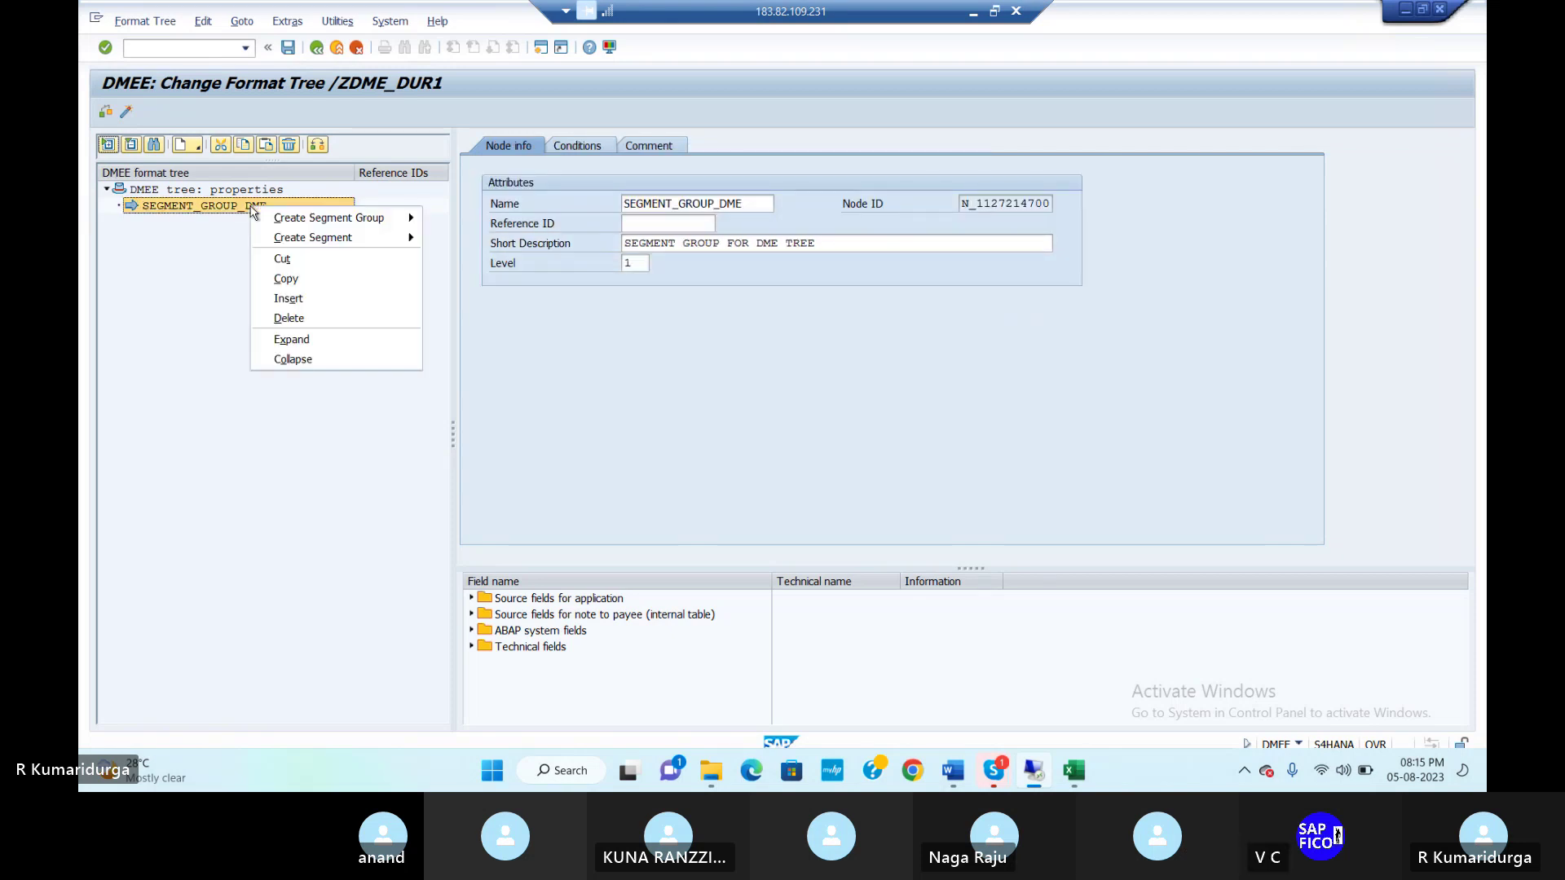
mouse_move(289, 239)
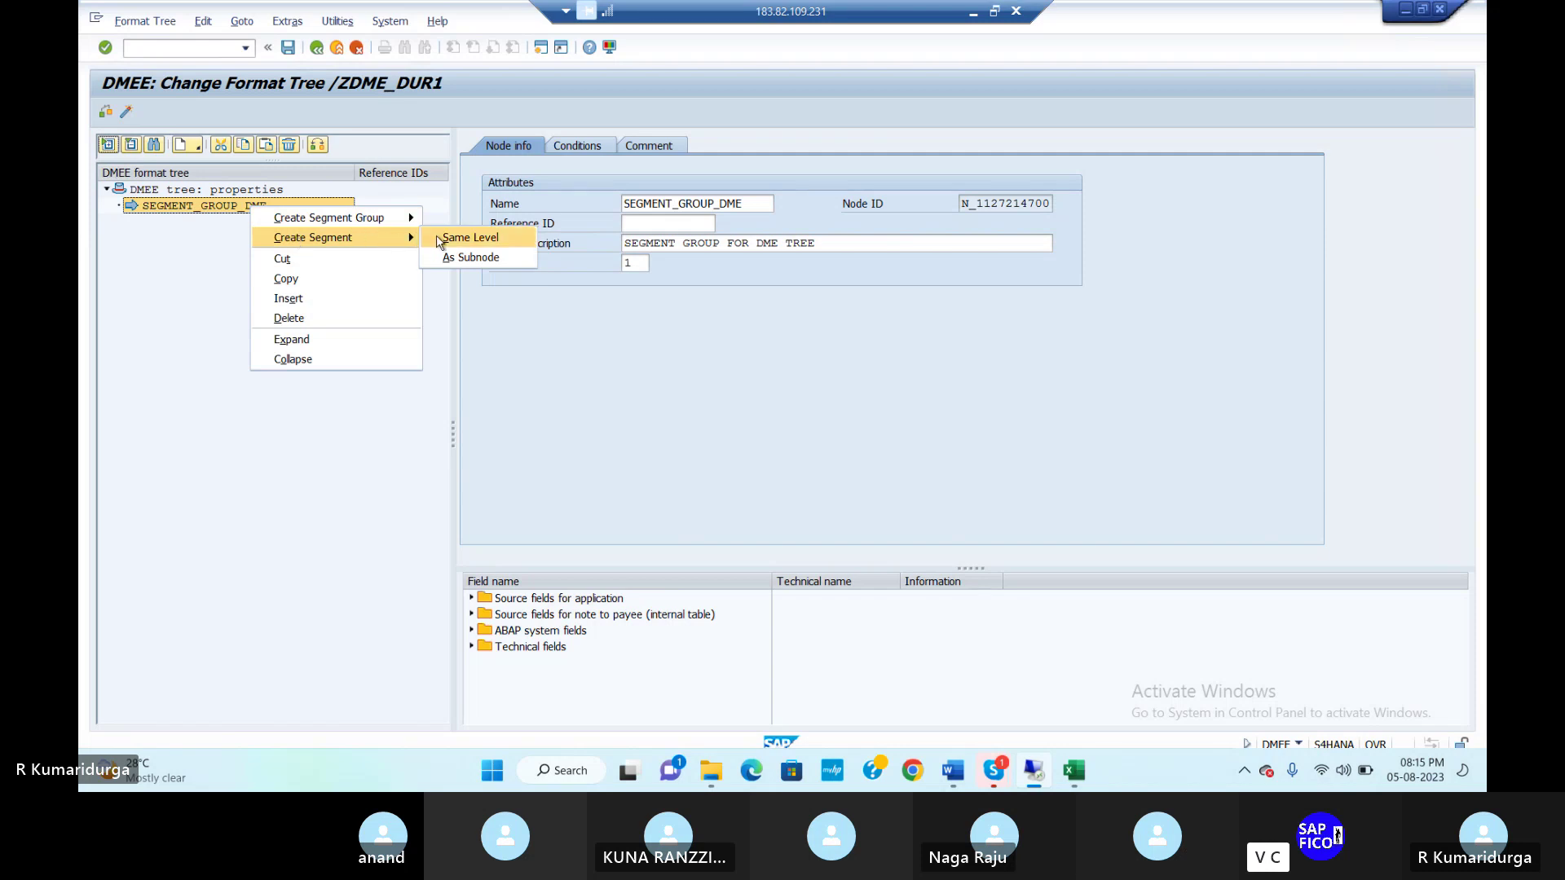
click(447, 258)
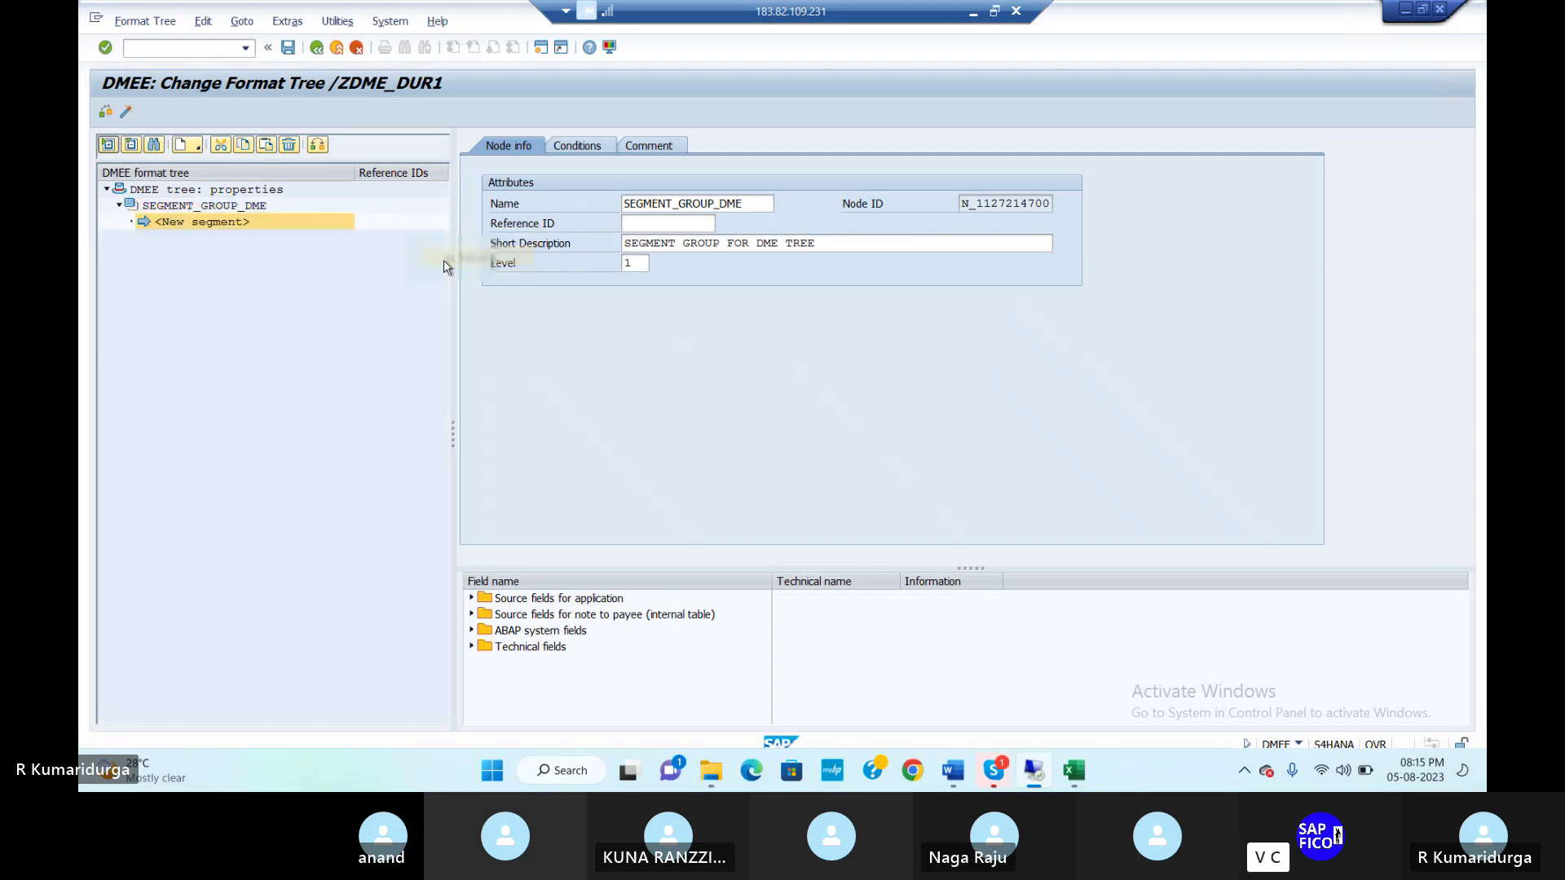
Step: Name the new segment HEADER LEVEL
click(631, 203)
key(Delete)
key(Delete)
key(Delete)
key(Delete)
key(Delete)
key(Delete)
key(Delete)
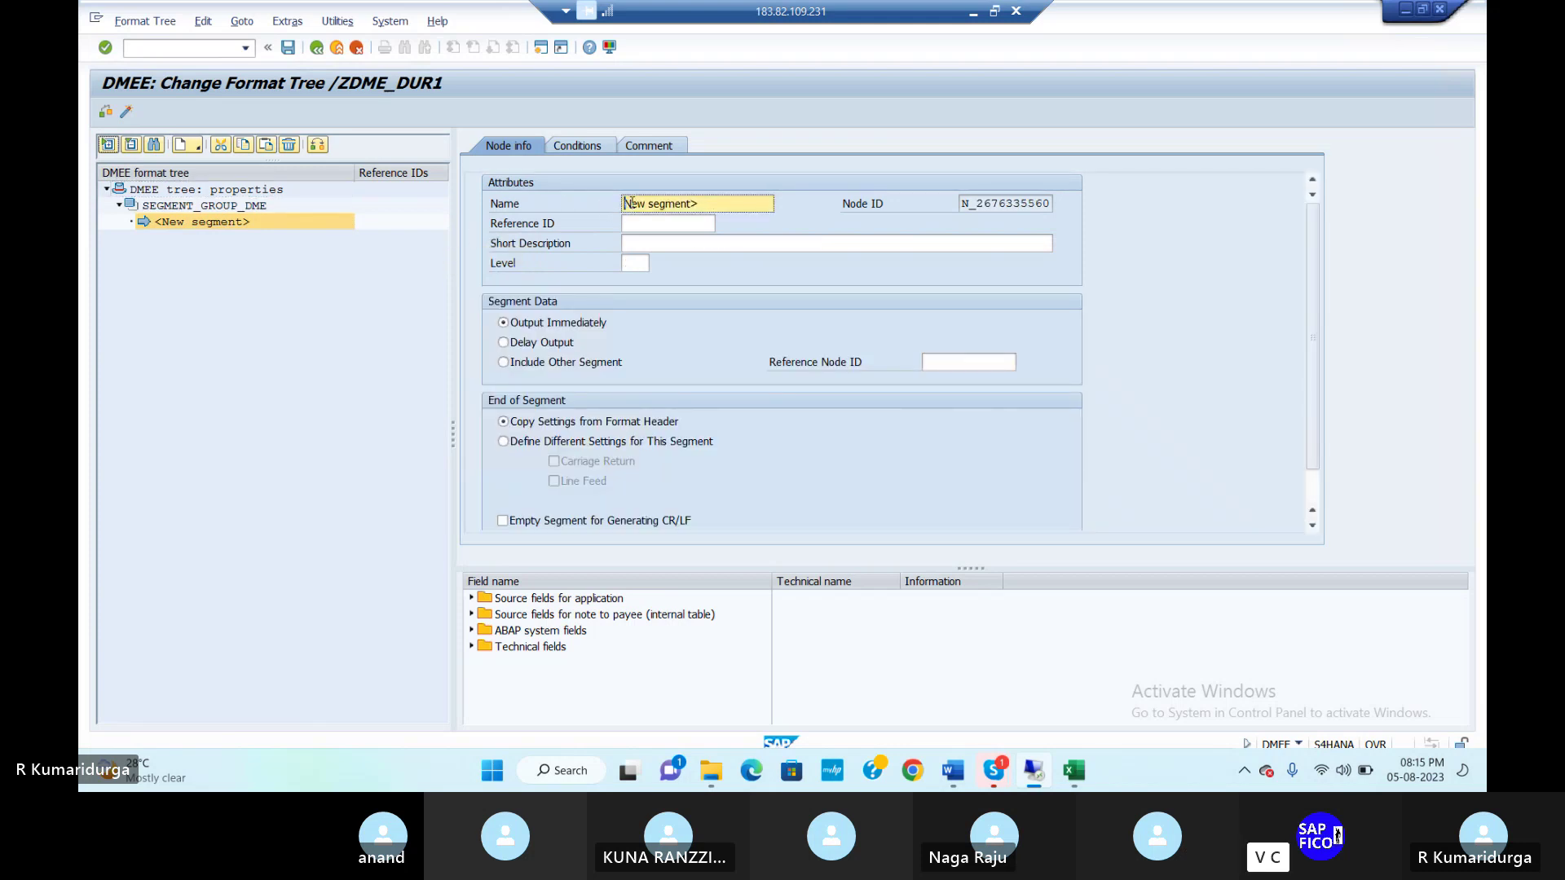
key(Delete)
key(Delete)
key(Delete)
key(Delete)
key(Delete)
key(Delete)
text(HE)
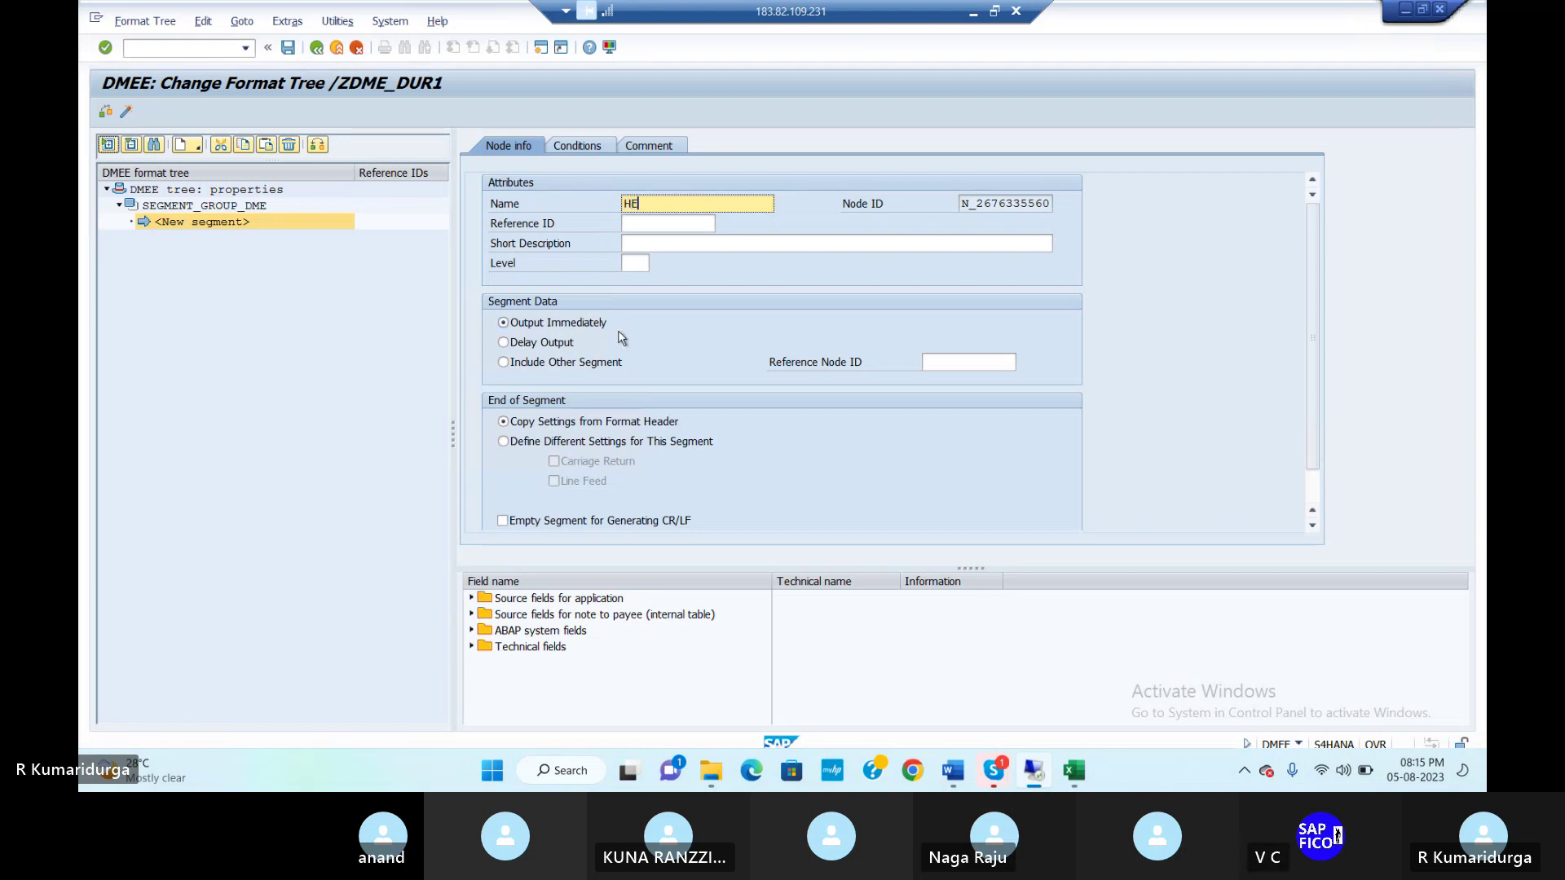
text(A)
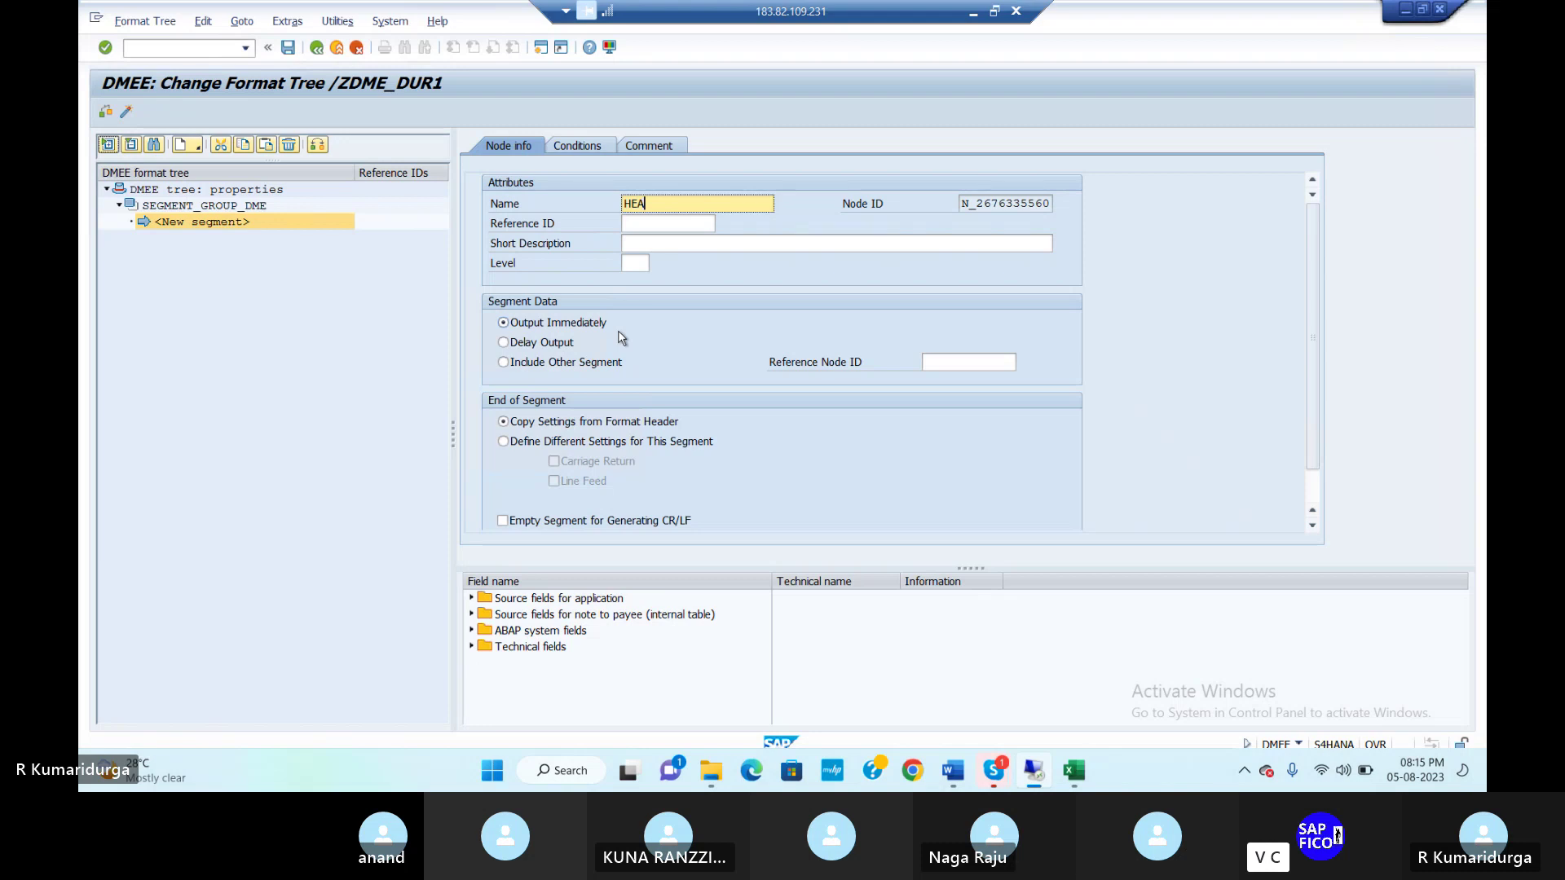
text(DER LEVEL)
Step: Give the segment the short description HEADER LEVEL and set its level to 1
key(Tab)
key(Tab)
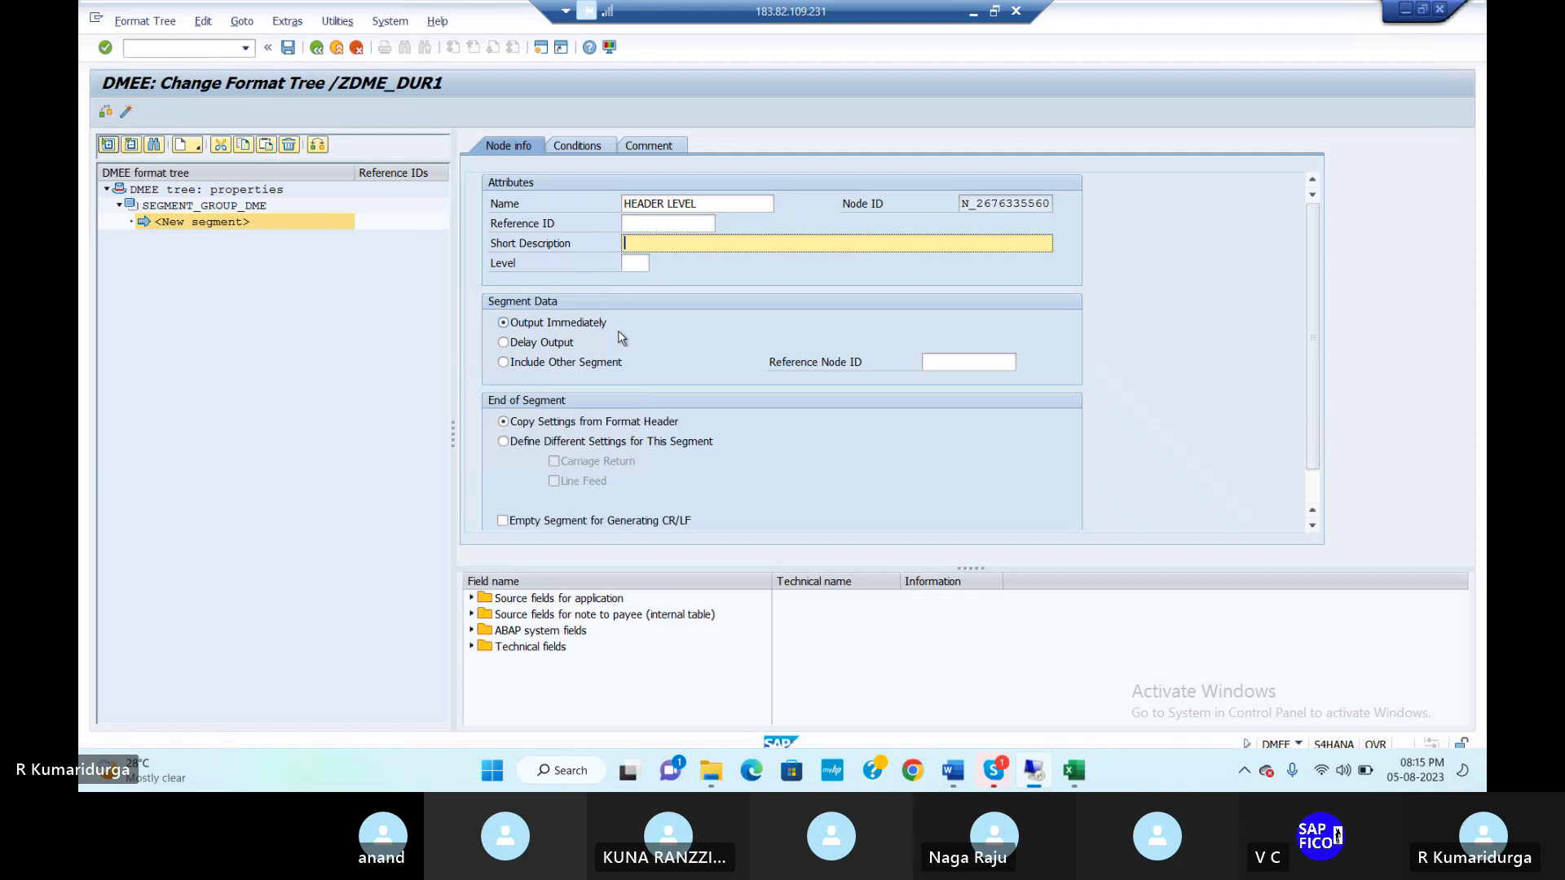
text(HEAD)
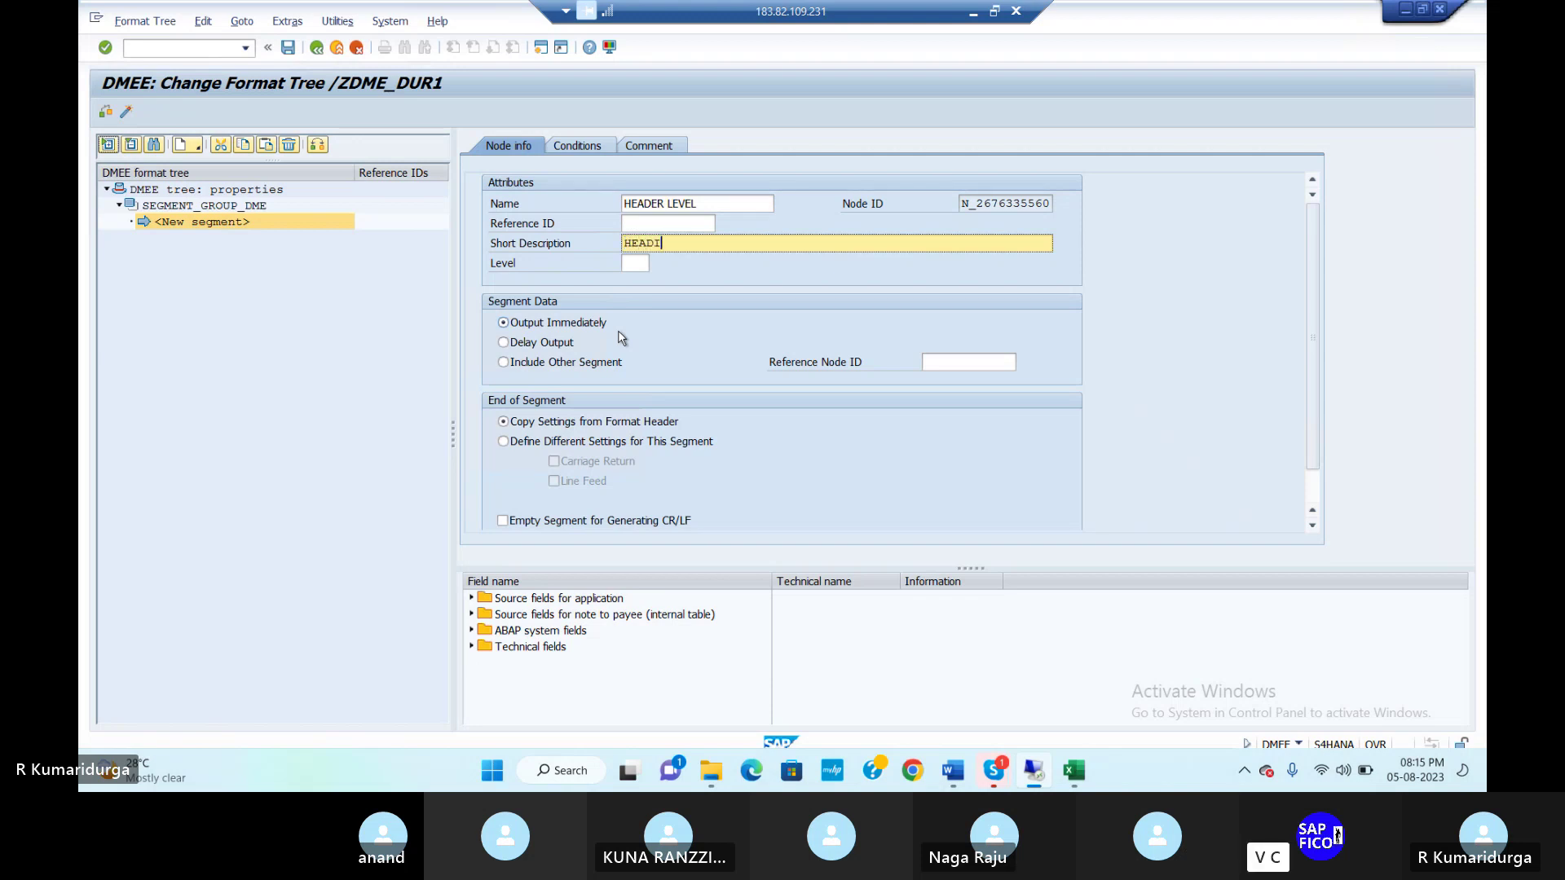
text(ER LEVEL)
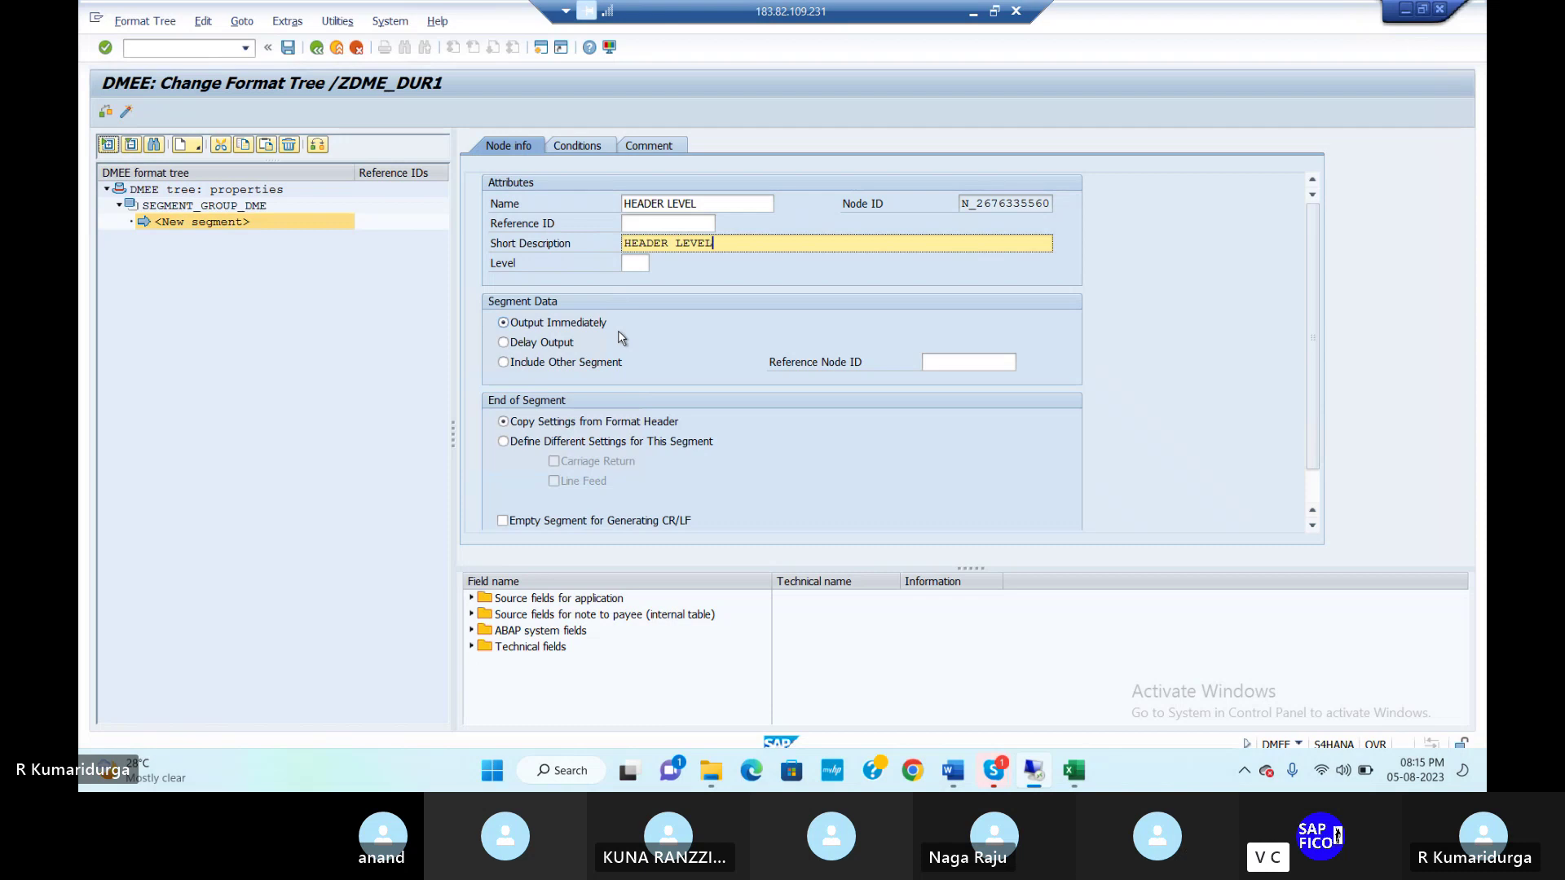
click(638, 264)
text(1)
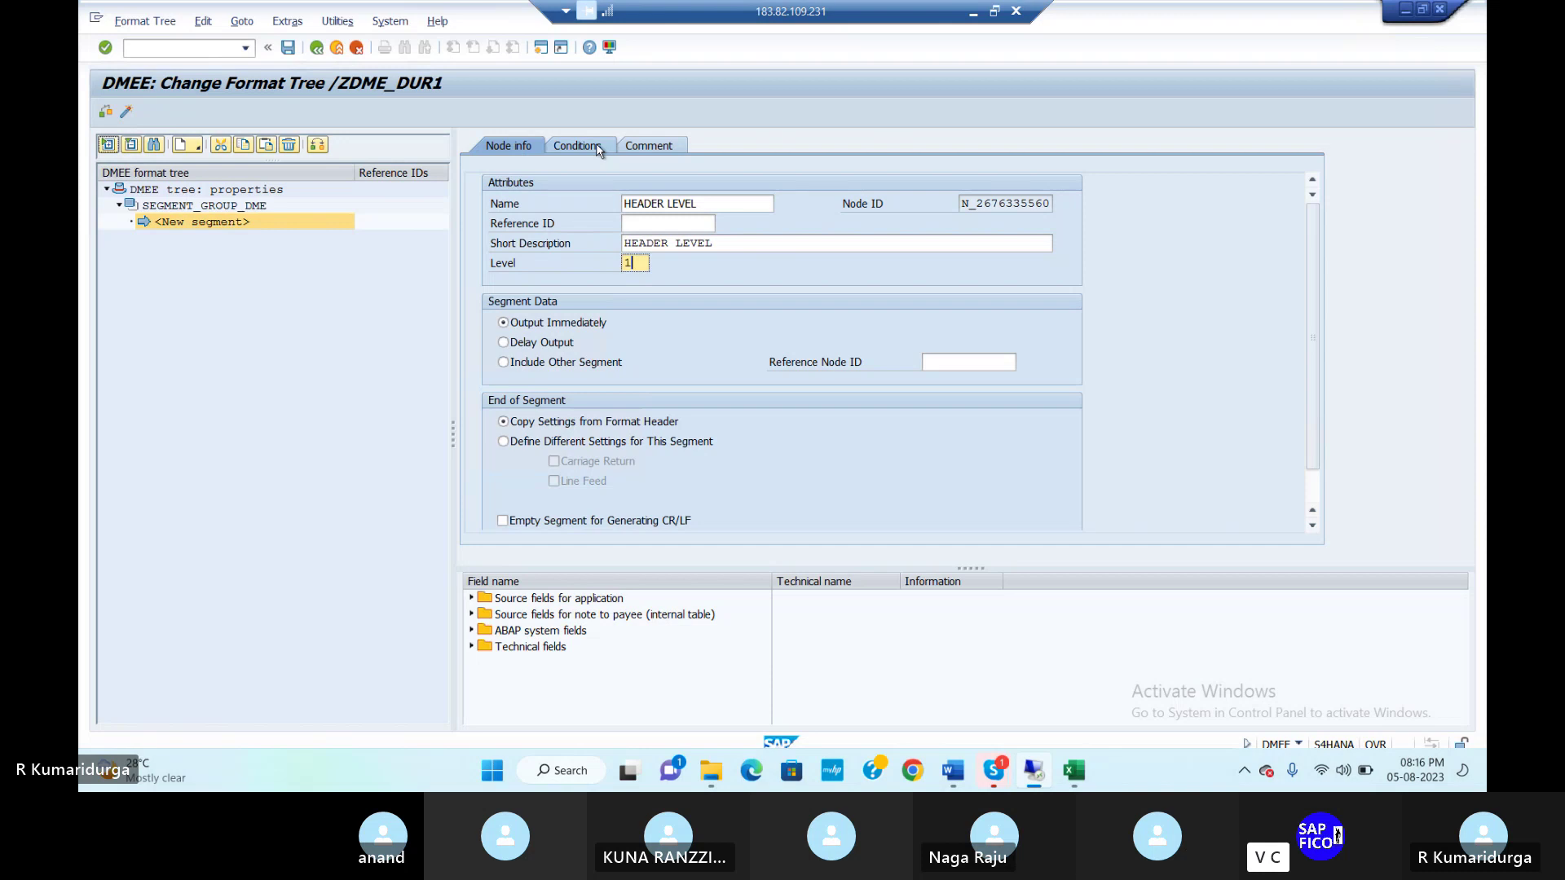
Step: Add the comment HEADER LEVEL FOR DATA MEDIUM EXCHANGE to the segment
click(660, 149)
text(HE)
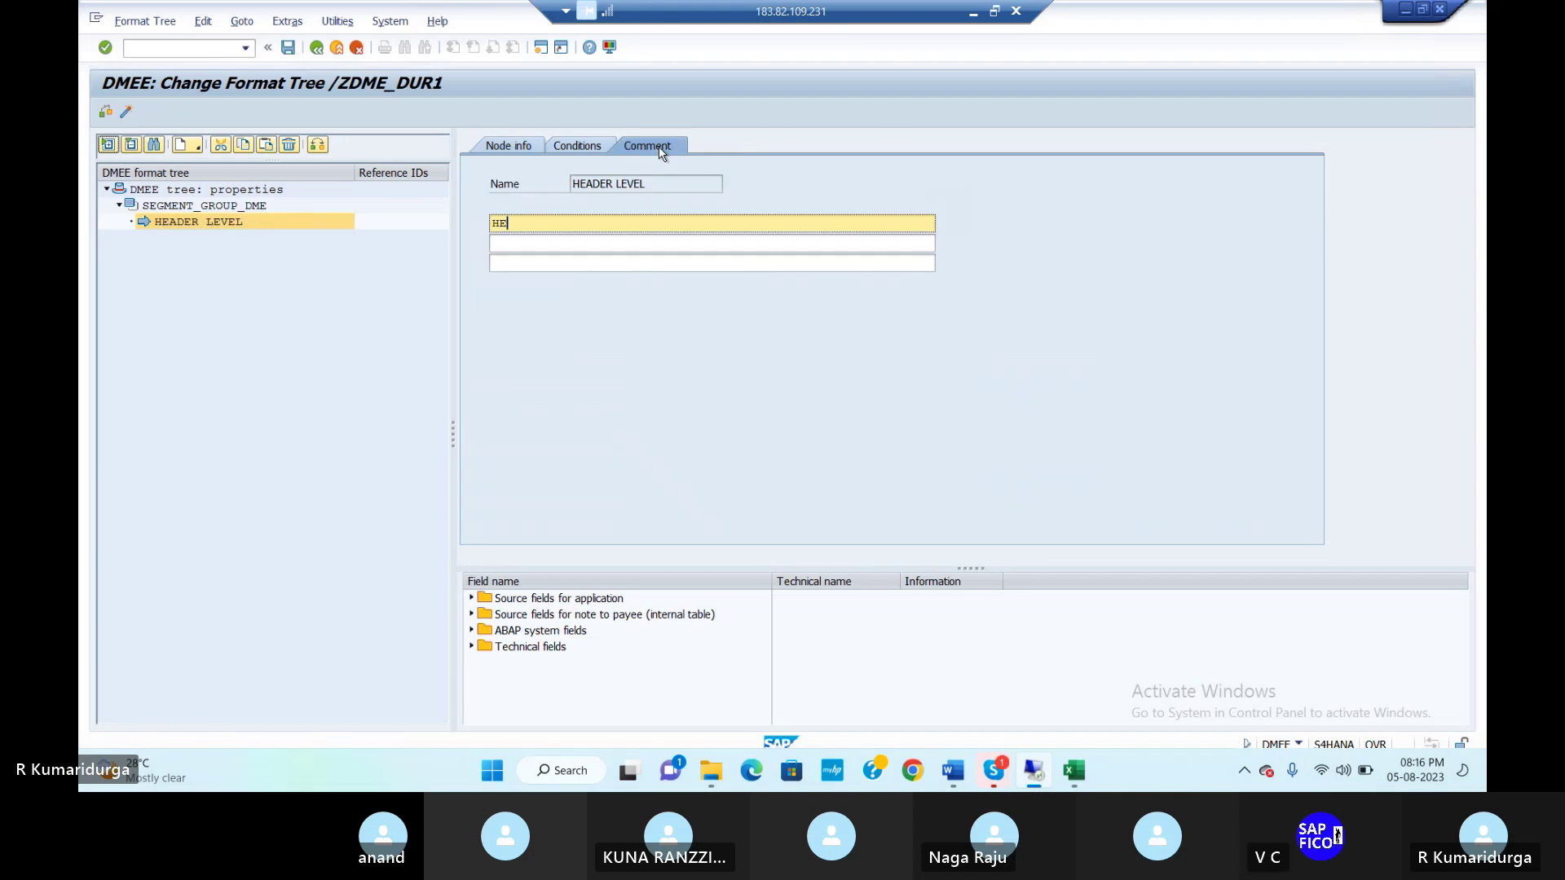
text(ADER LE)
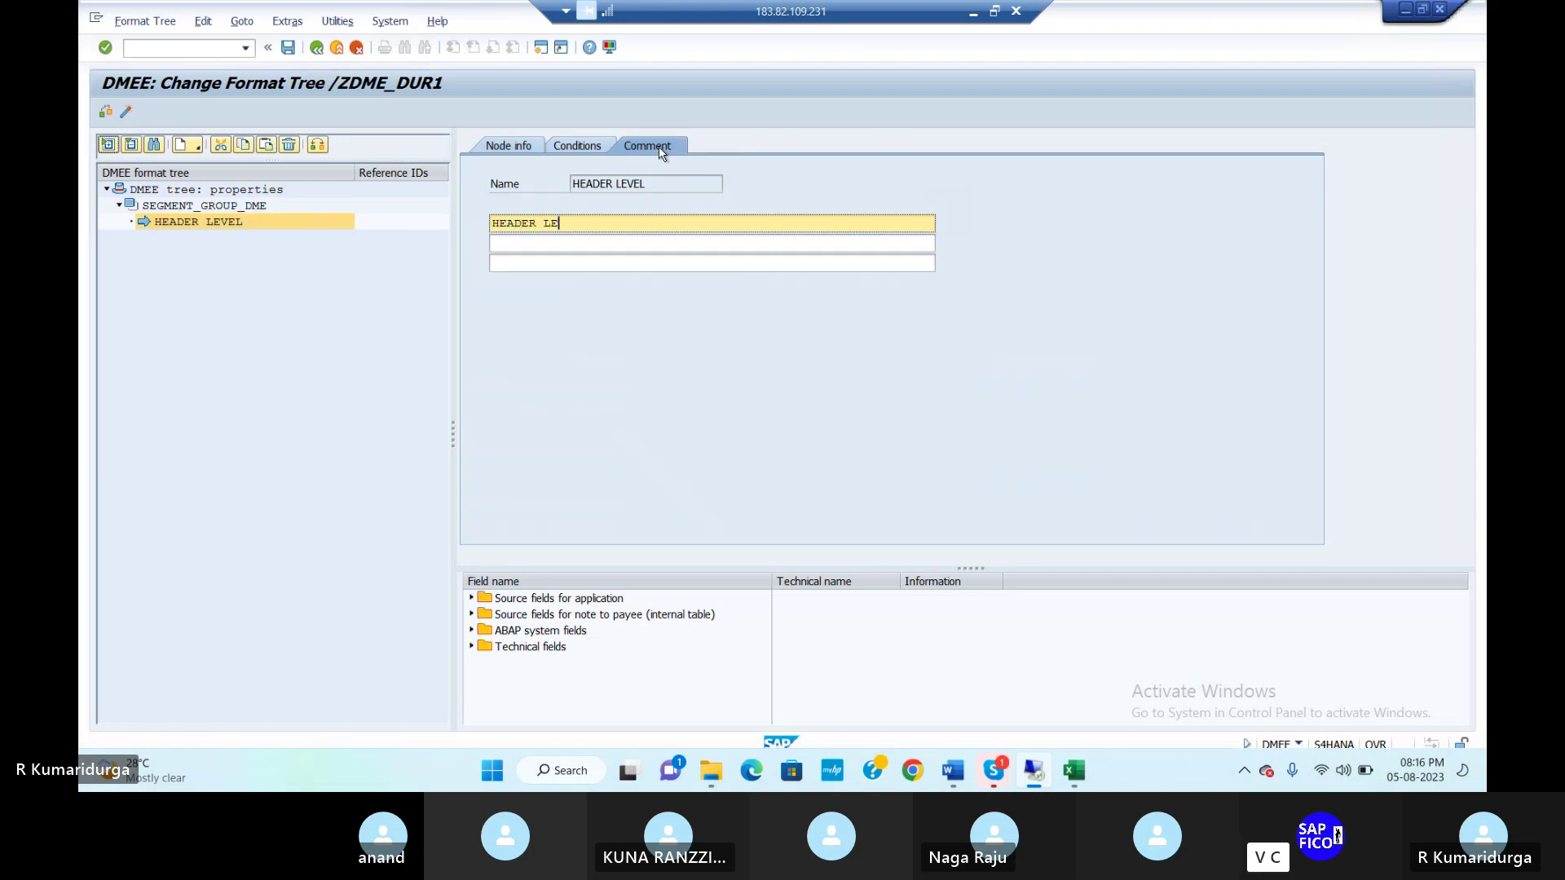
text(VEL FOR DATA MEDIUM EXCHANGE)
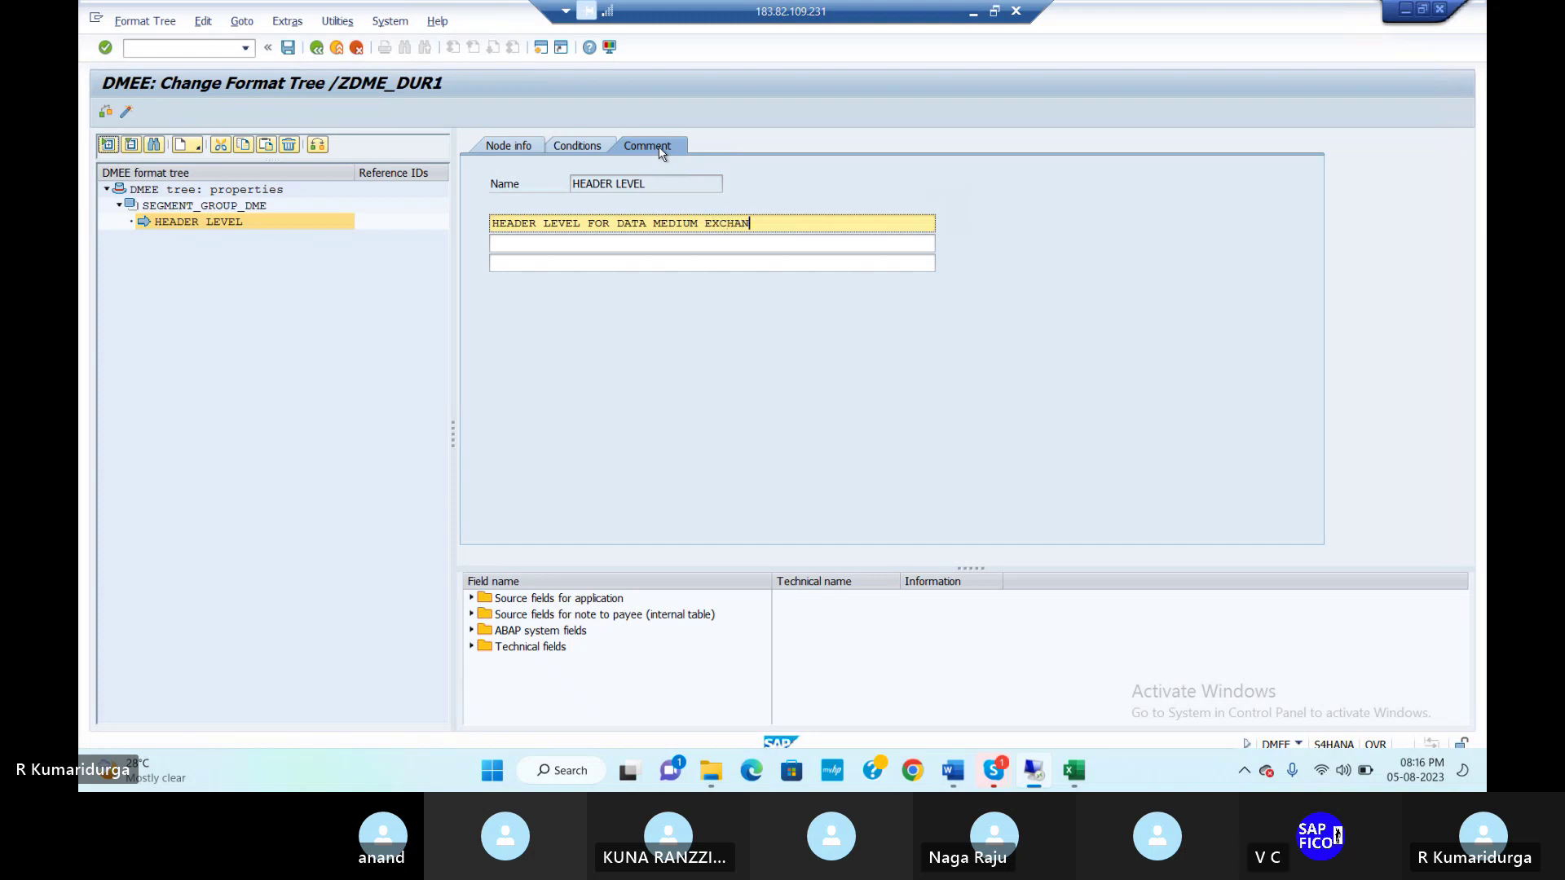
Step: Copy the text FOR DATA MEDIUM EXCHANGE from the end of the segment's comment
key(shift+Left)
key(shift+Left)
key(shift+Left)
key(shift+Left)
key(shift+Left)
key(shift+Left)
key(shift+Left)
key(shift+Left)
key(shift+Left)
key(shift+Left)
key(shift+Left)
key(shift+Left)
key(shift+Left)
key(shift+Left)
key(shift+Left)
key(shift+Left)
key(shift+Left)
key(shift+Left)
key(shift+Left)
key(shift+Left)
key(shift+Right)
key(ctrl+c)
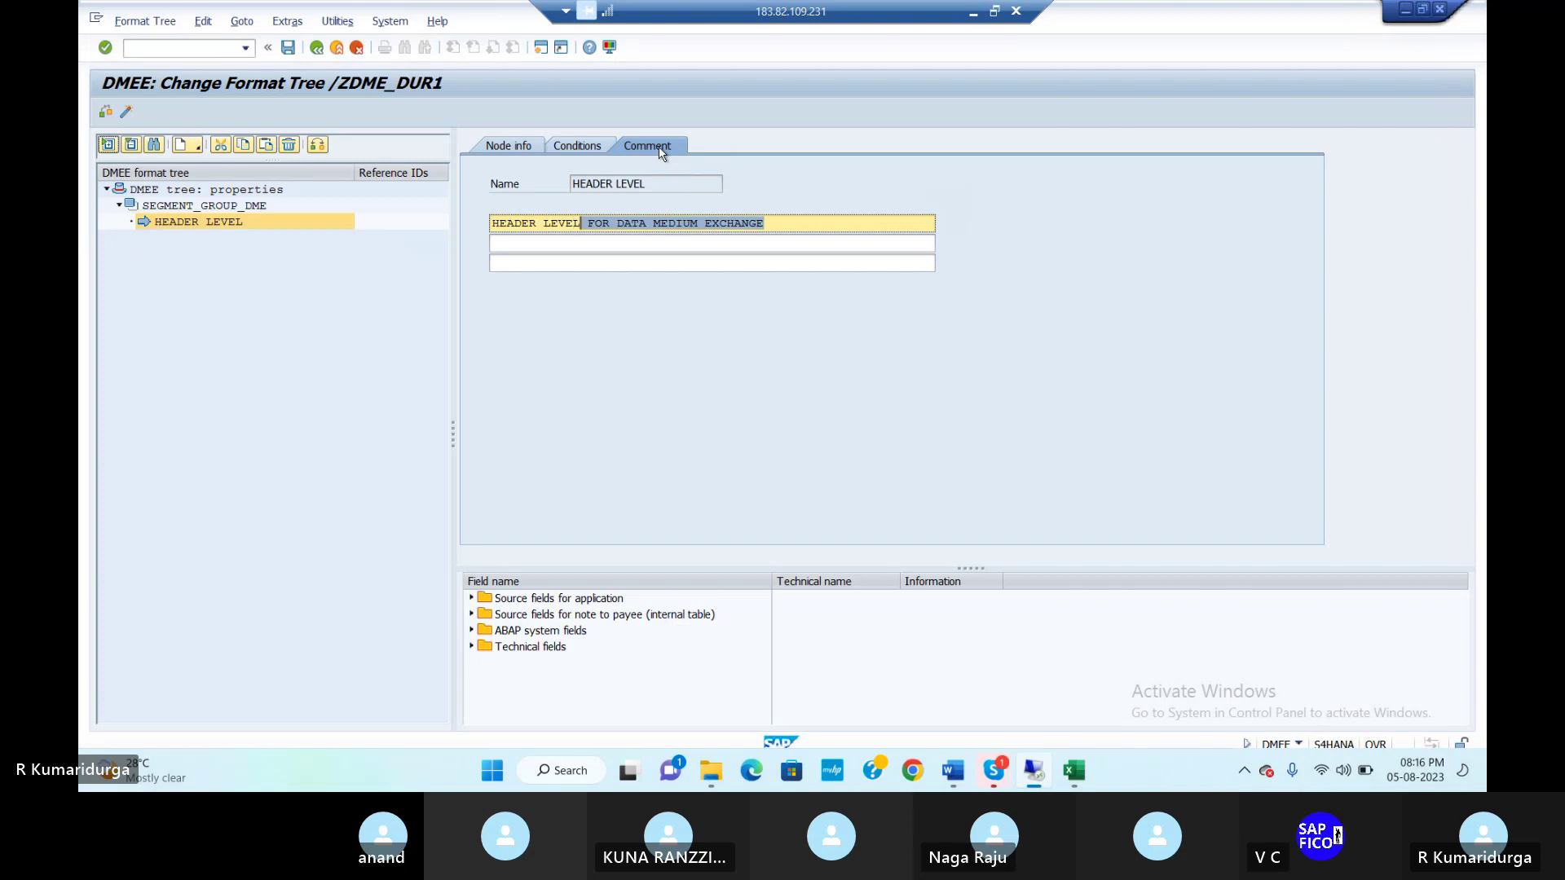
Step: Create a new segment at the same level as the HEADER LEVEL segment
key(Left)
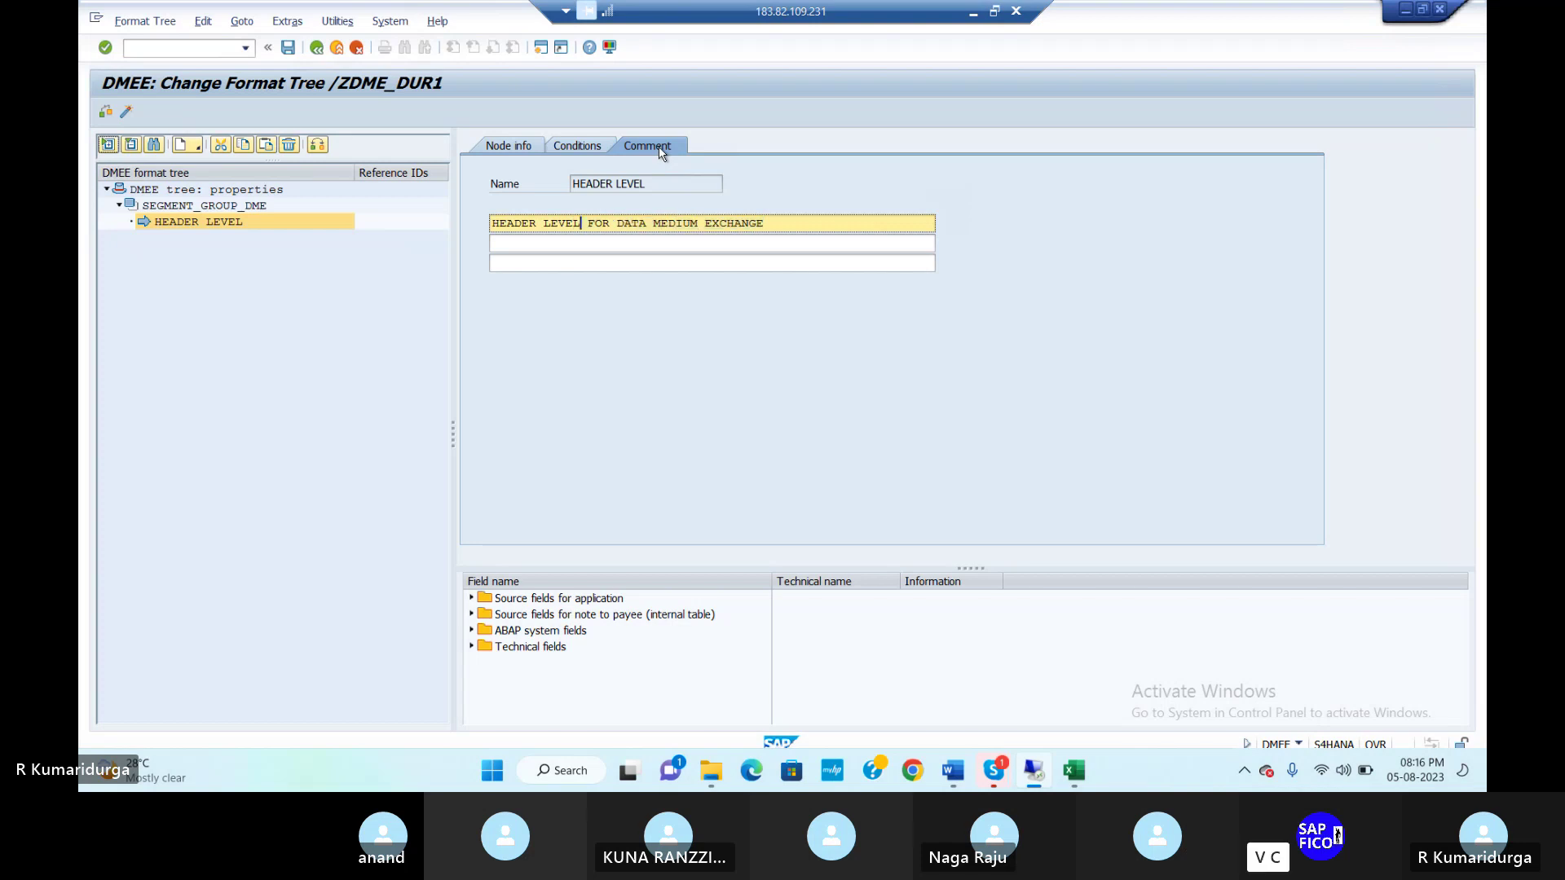
click(500, 148)
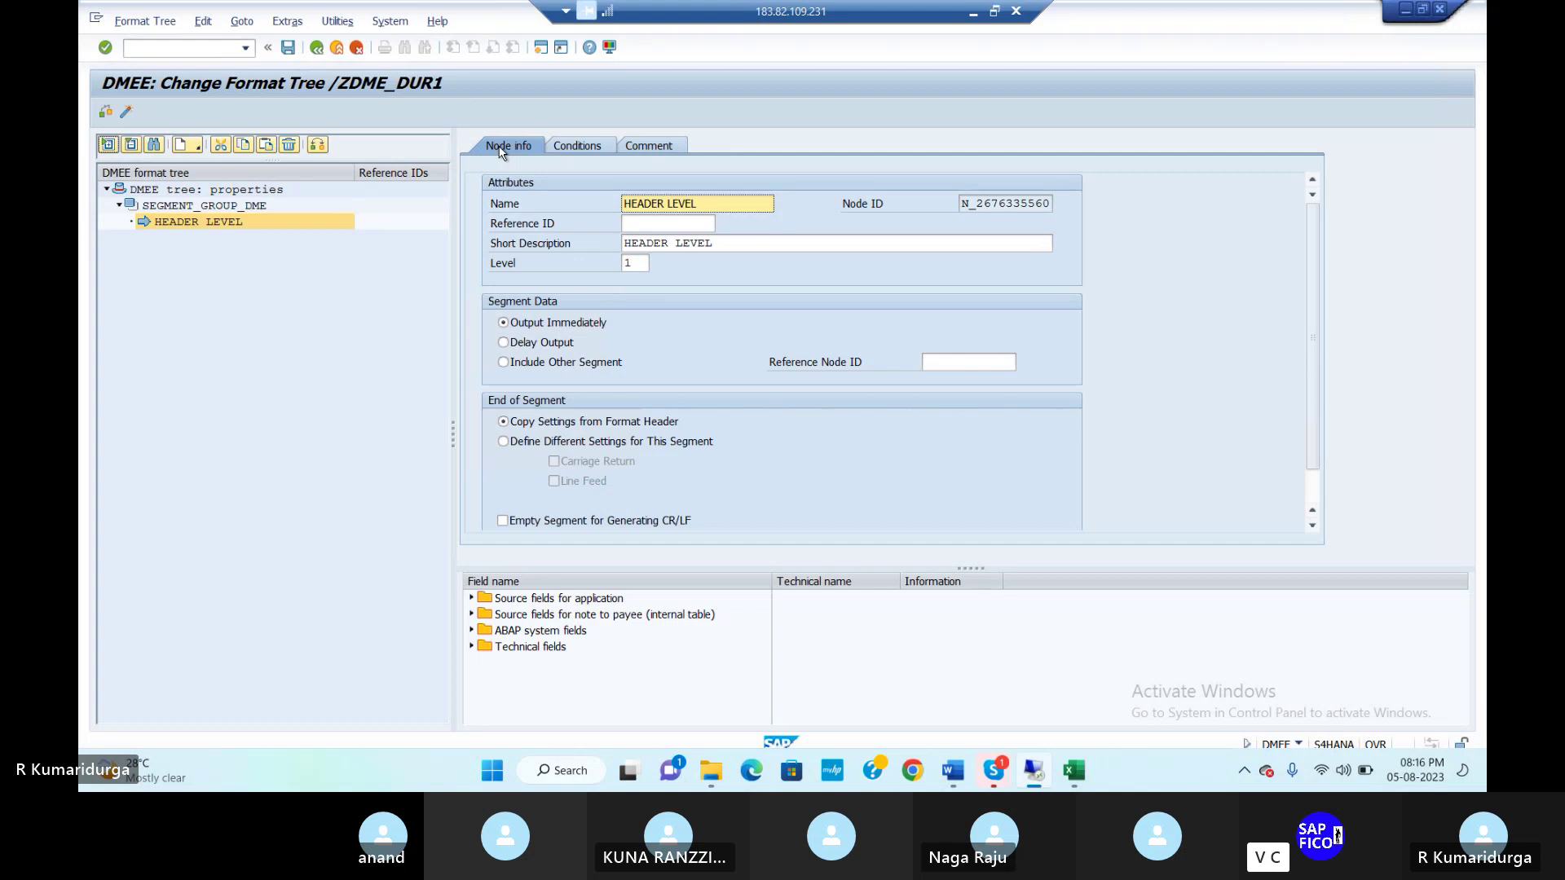
right_click(231, 226)
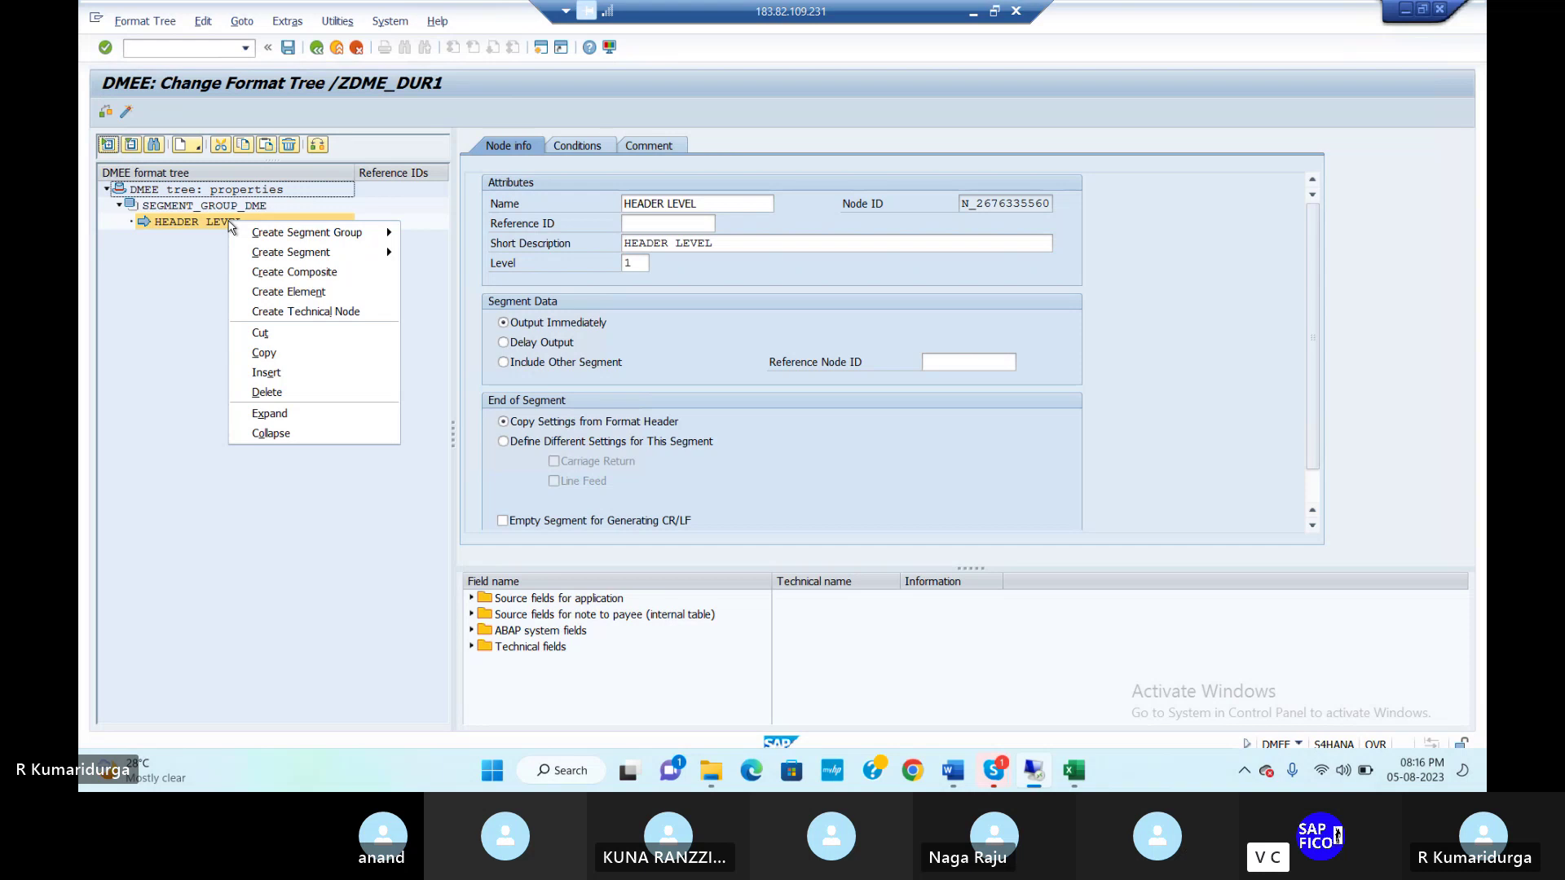
mouse_move(277, 256)
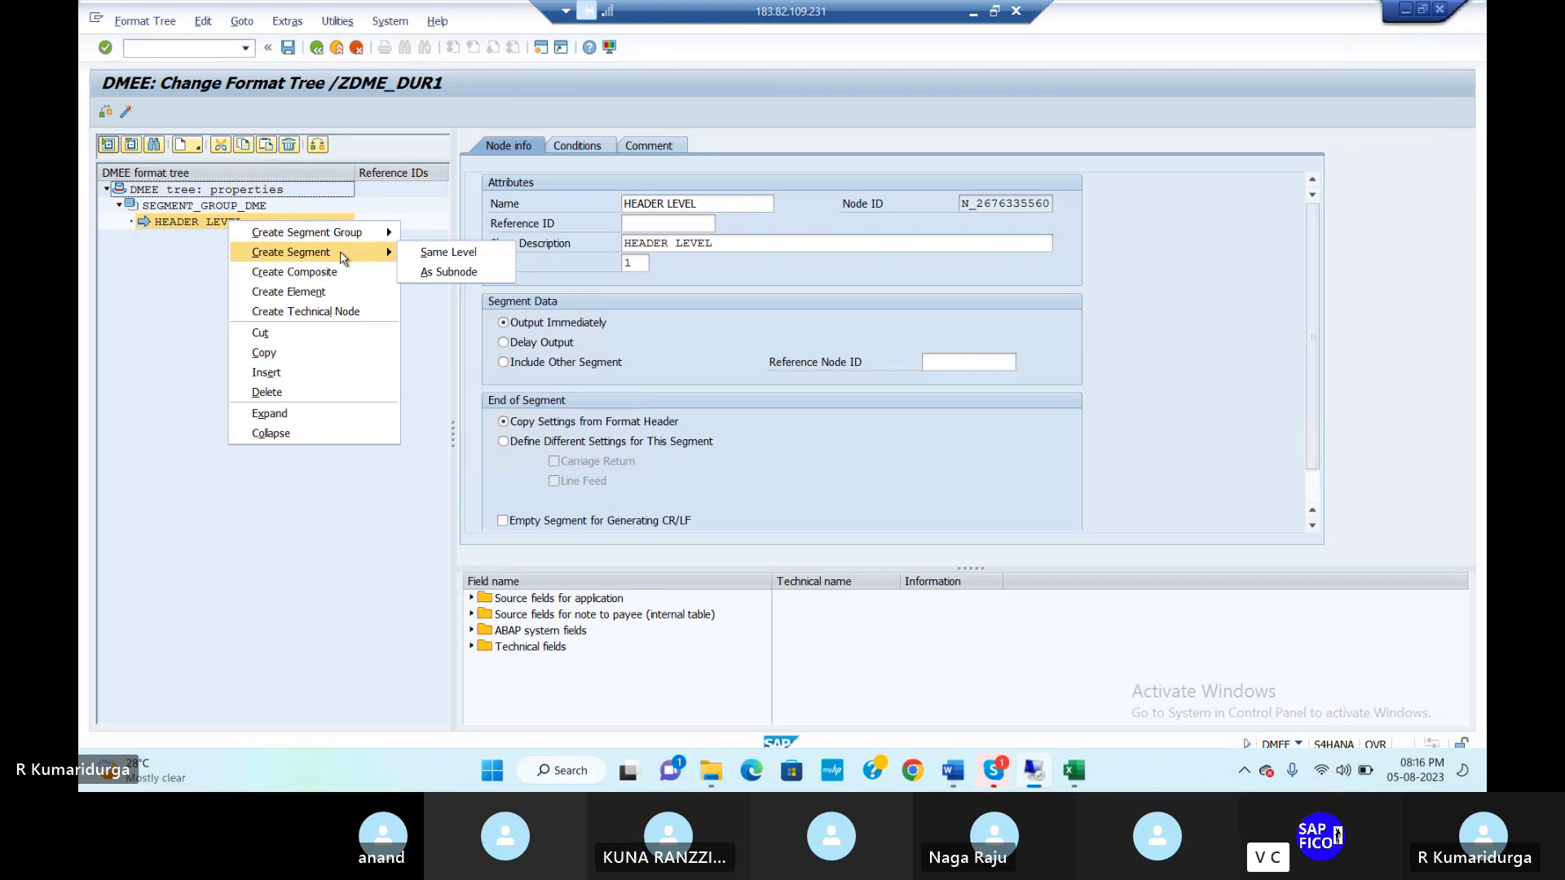
click(423, 253)
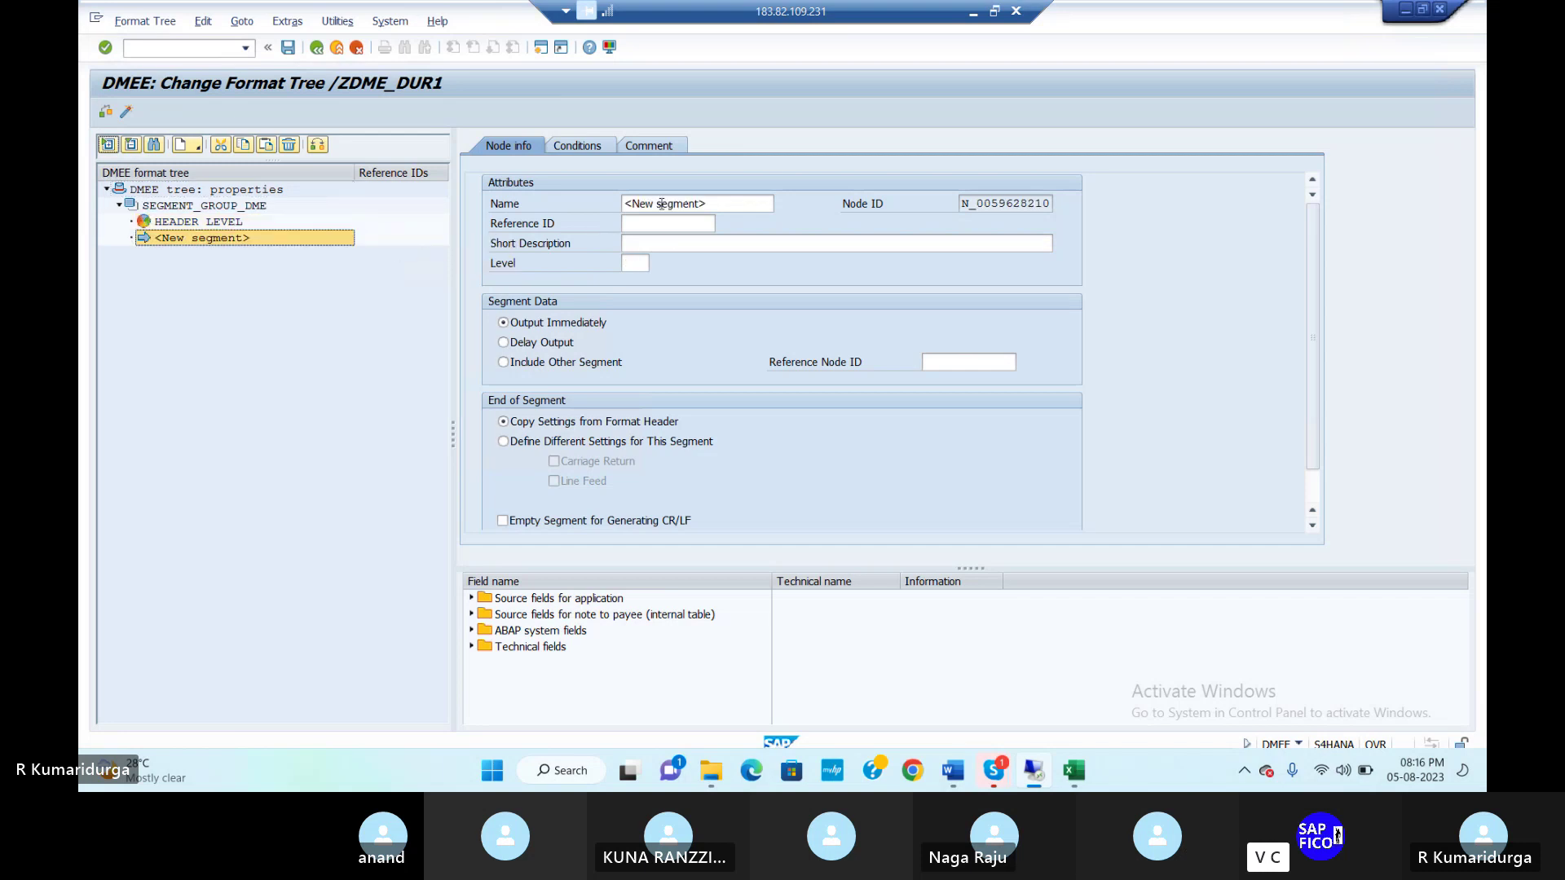
Step: Name the new segment PAYMENT DETAILS
click(625, 205)
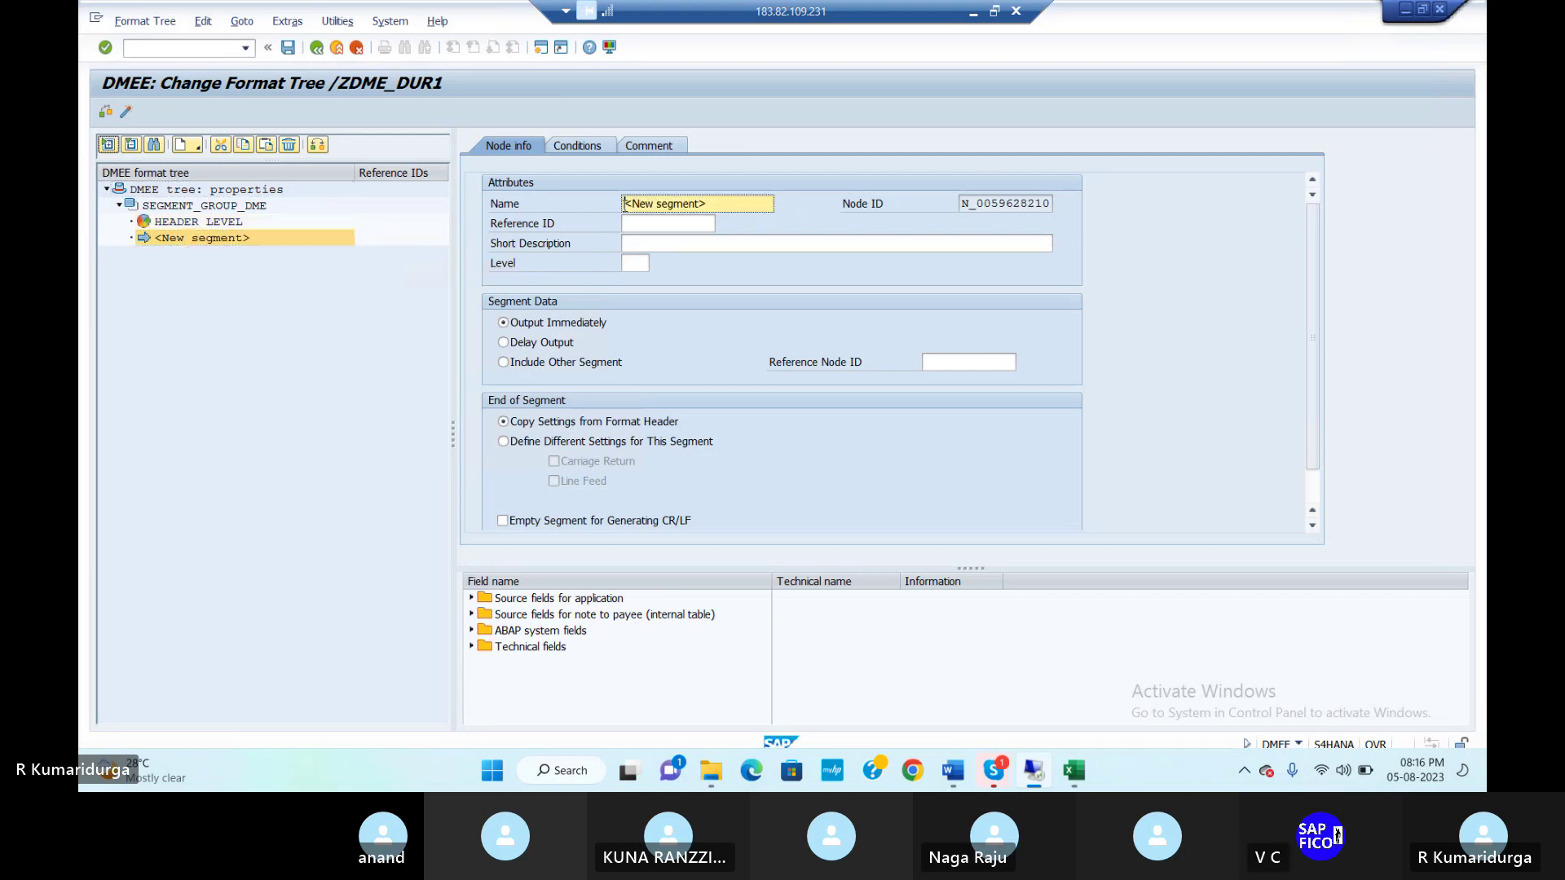
key(Delete)
key(Delete)
key(Delete)
key(Delete)
key(Delete)
key(Delete)
key(Delete)
key(Delete)
key(Delete)
key(Delete)
key(Delete)
key(Delete)
key(Delete)
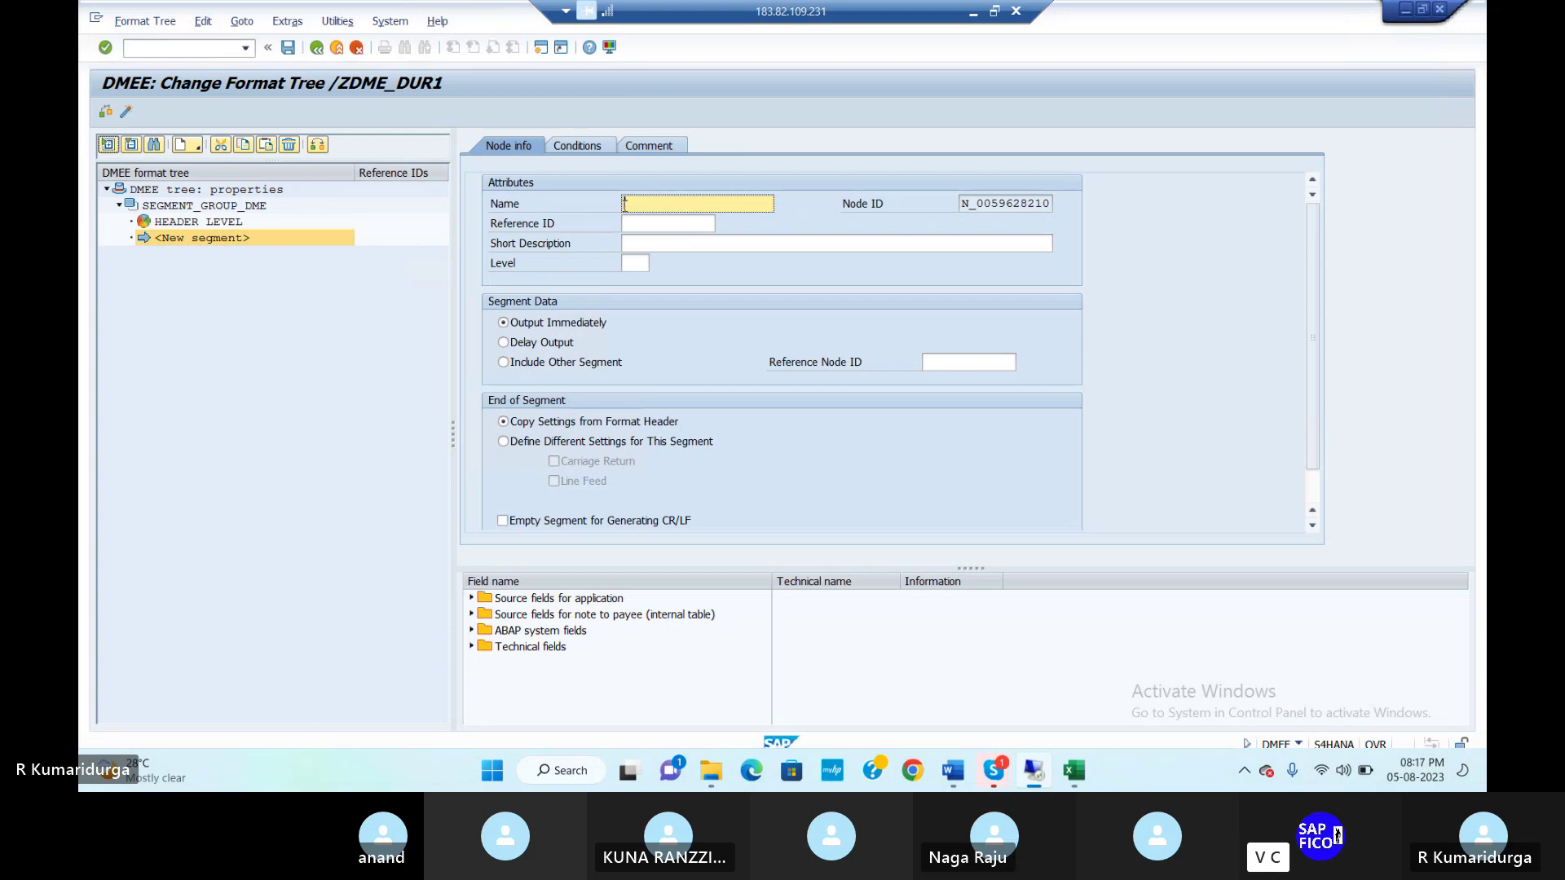
text(PAYMENT DETAILS)
Step: Give the segment the short description PAYMENT DETAILS and set its level to 1
click(682, 244)
text(P)
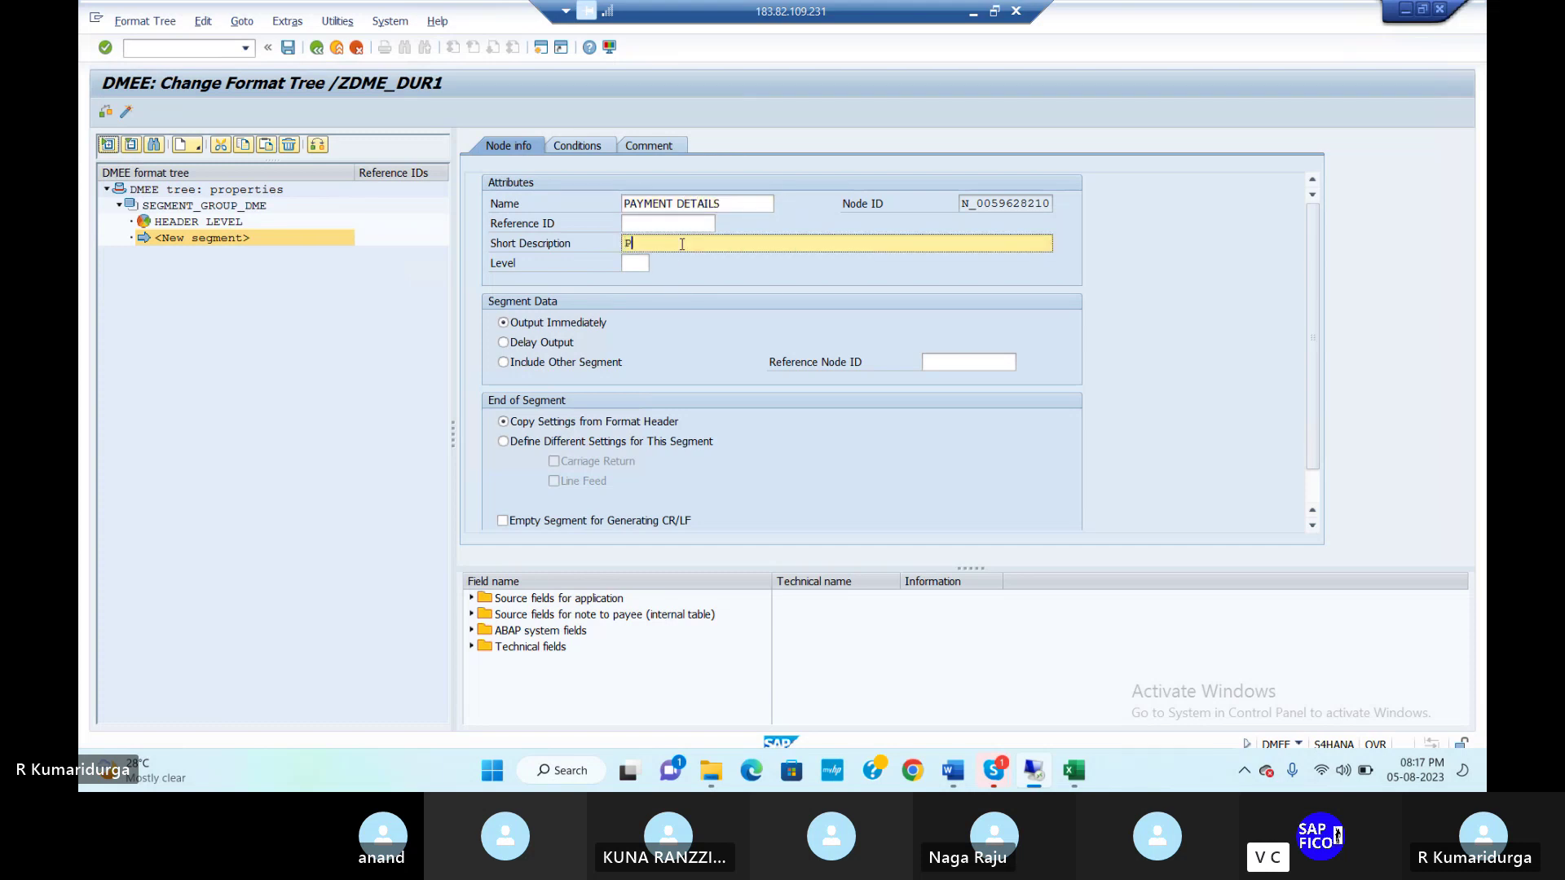
text(AYMENT )
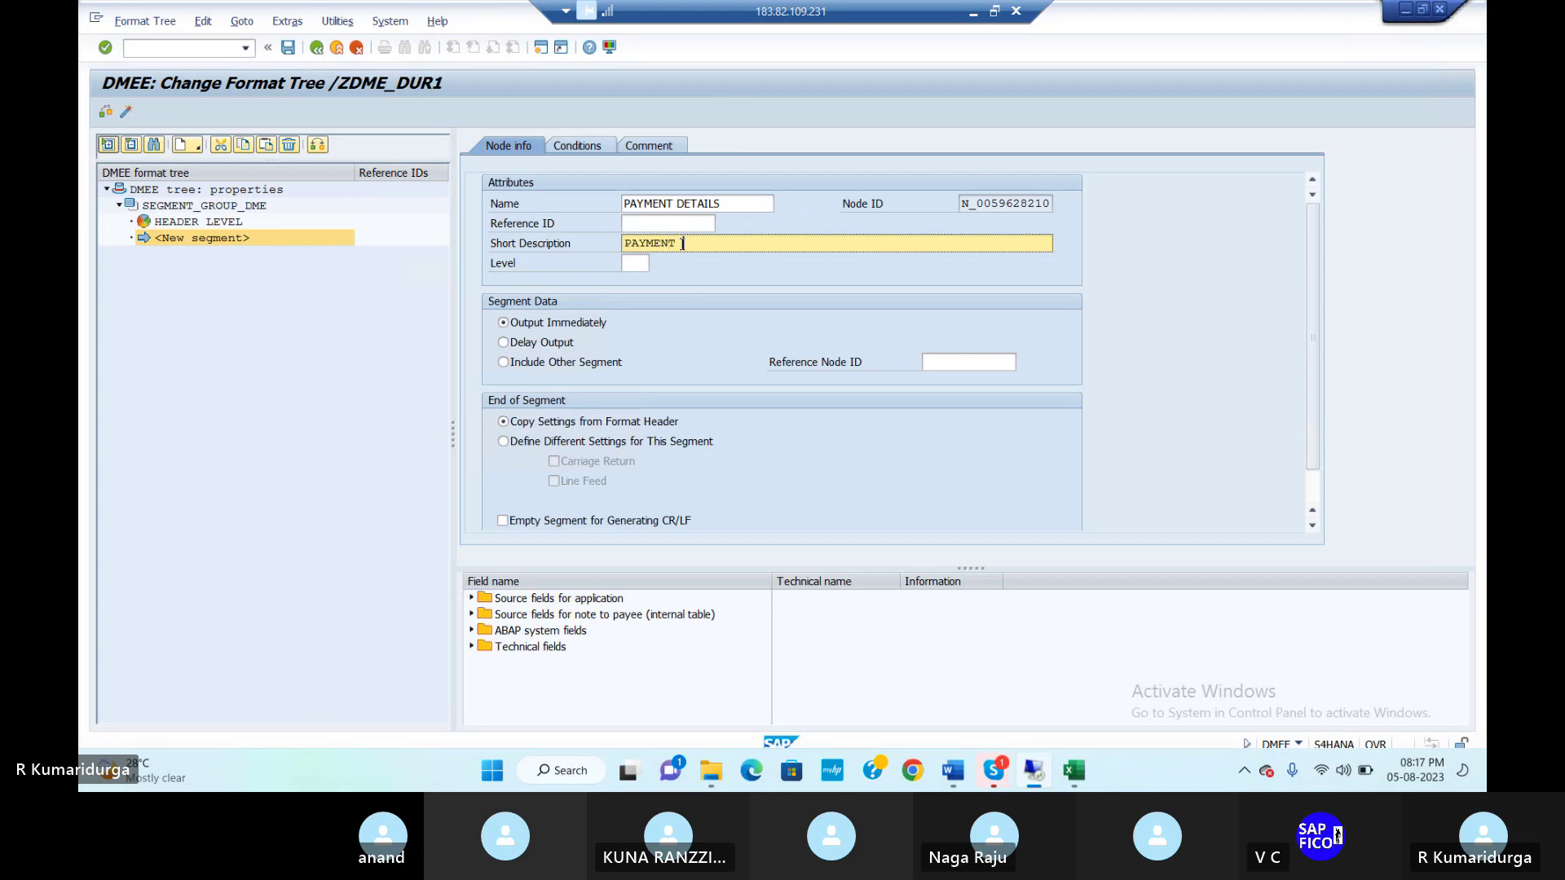
text(DETAIL)
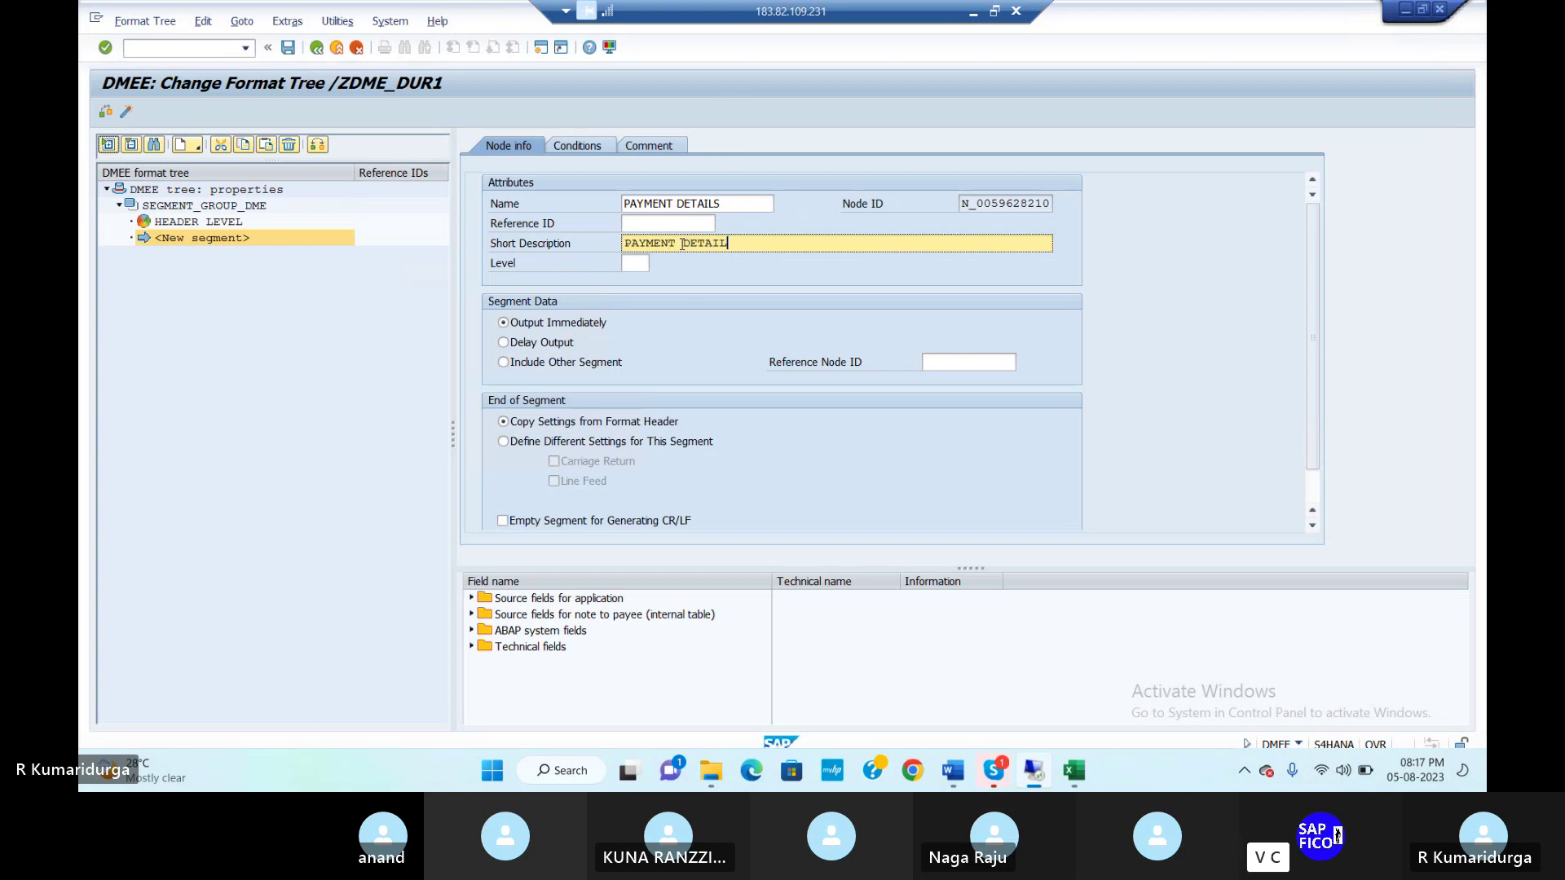
text(S)
click(639, 262)
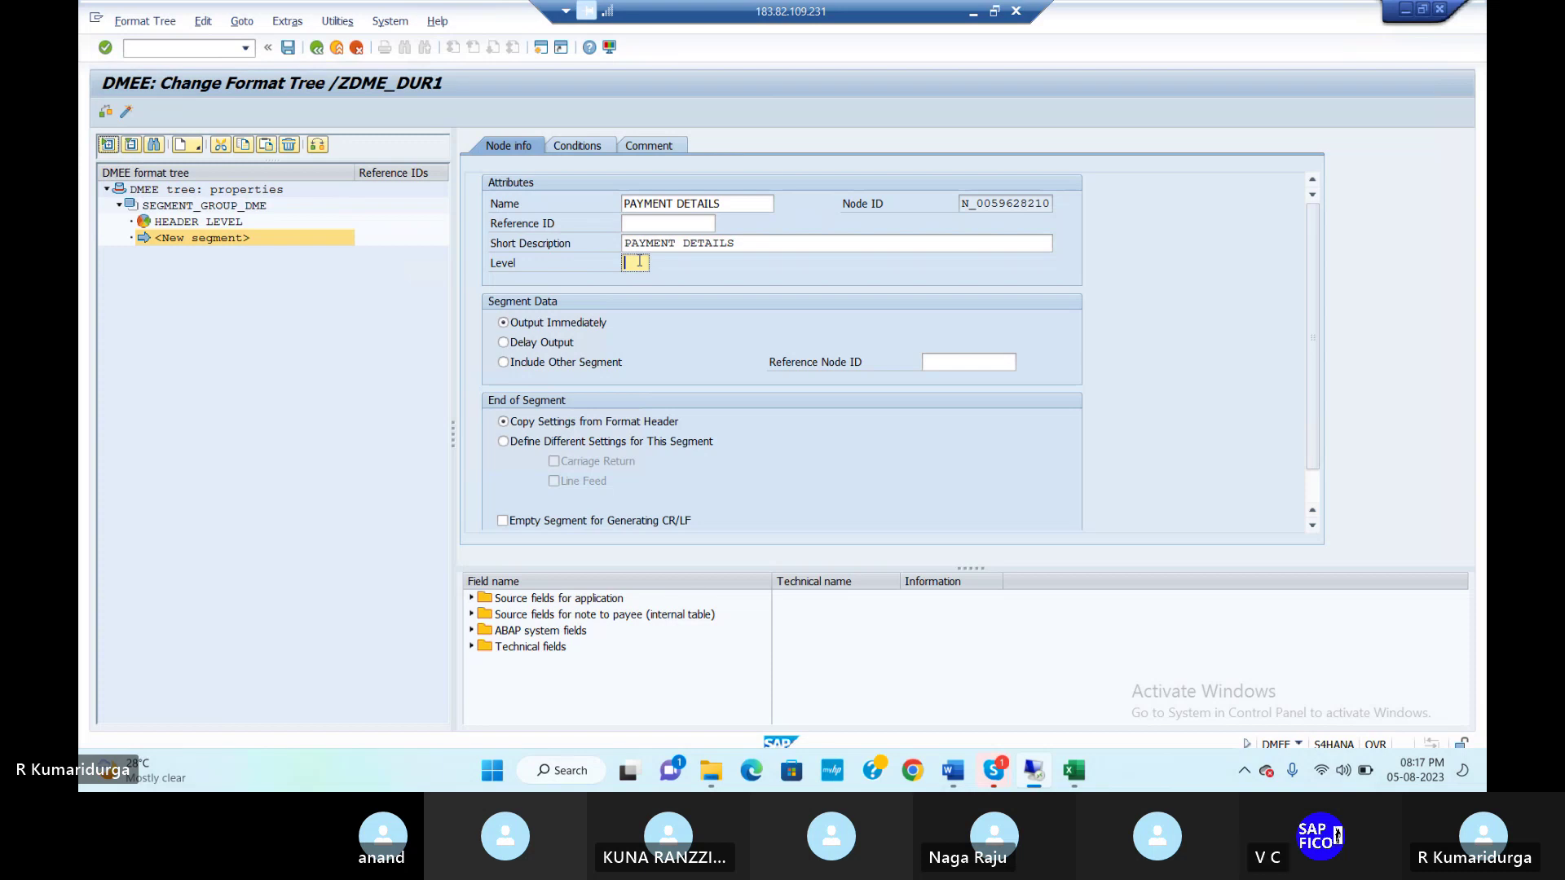
text(1)
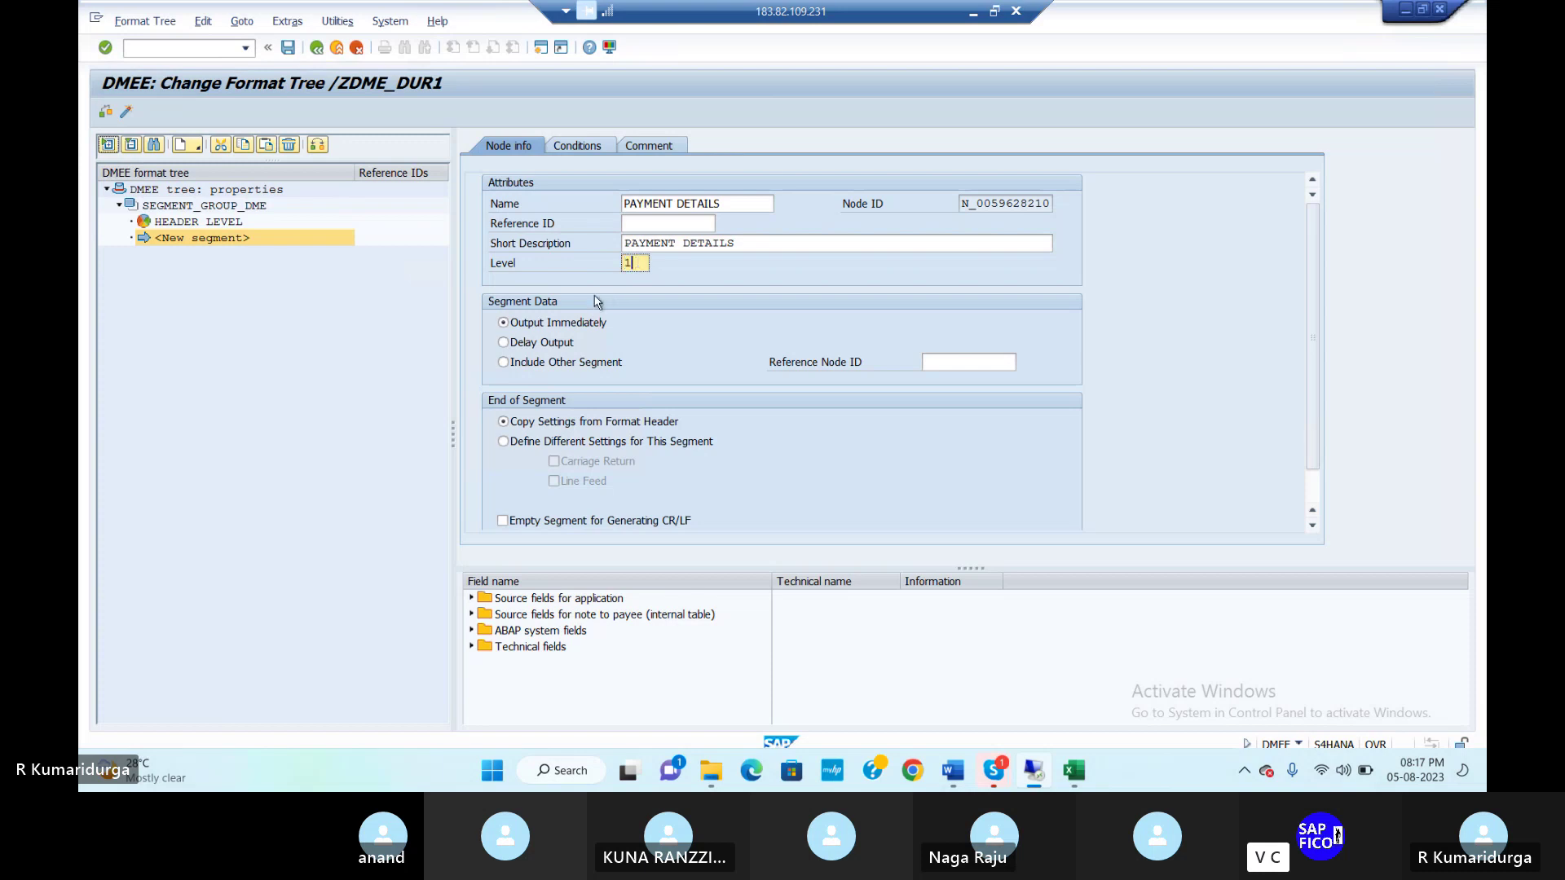
Step: Add the comment PAYMENT DETAILS FOR DATA MEDIUM EXCHANGE to the segment
click(648, 146)
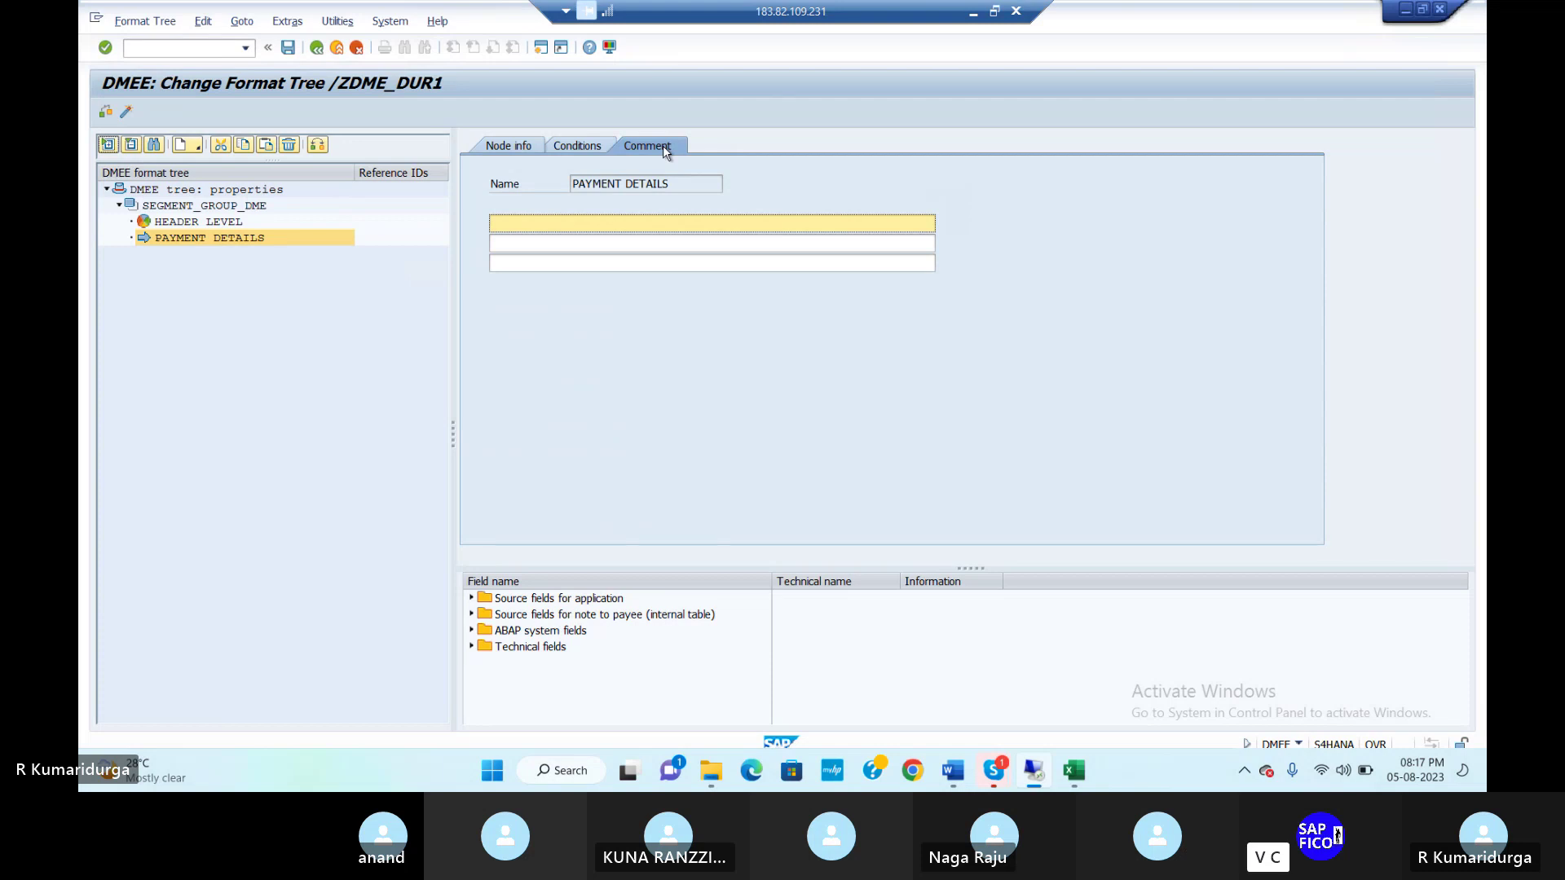
text(PAYMN)
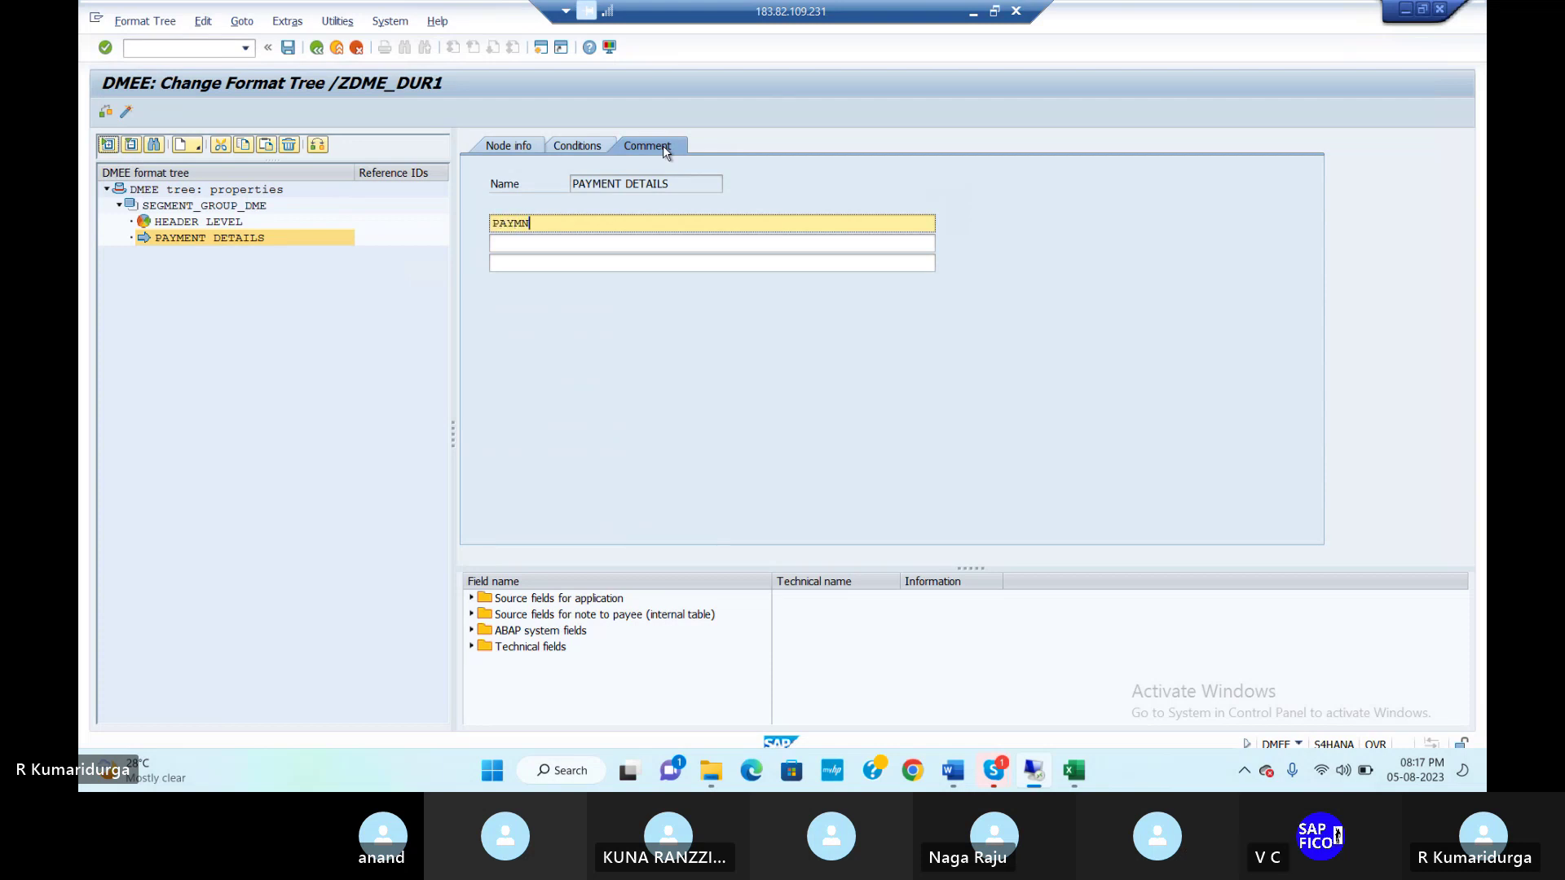
key(BackSpace)
text(ENT DETAILS)
key(ctrl+v)
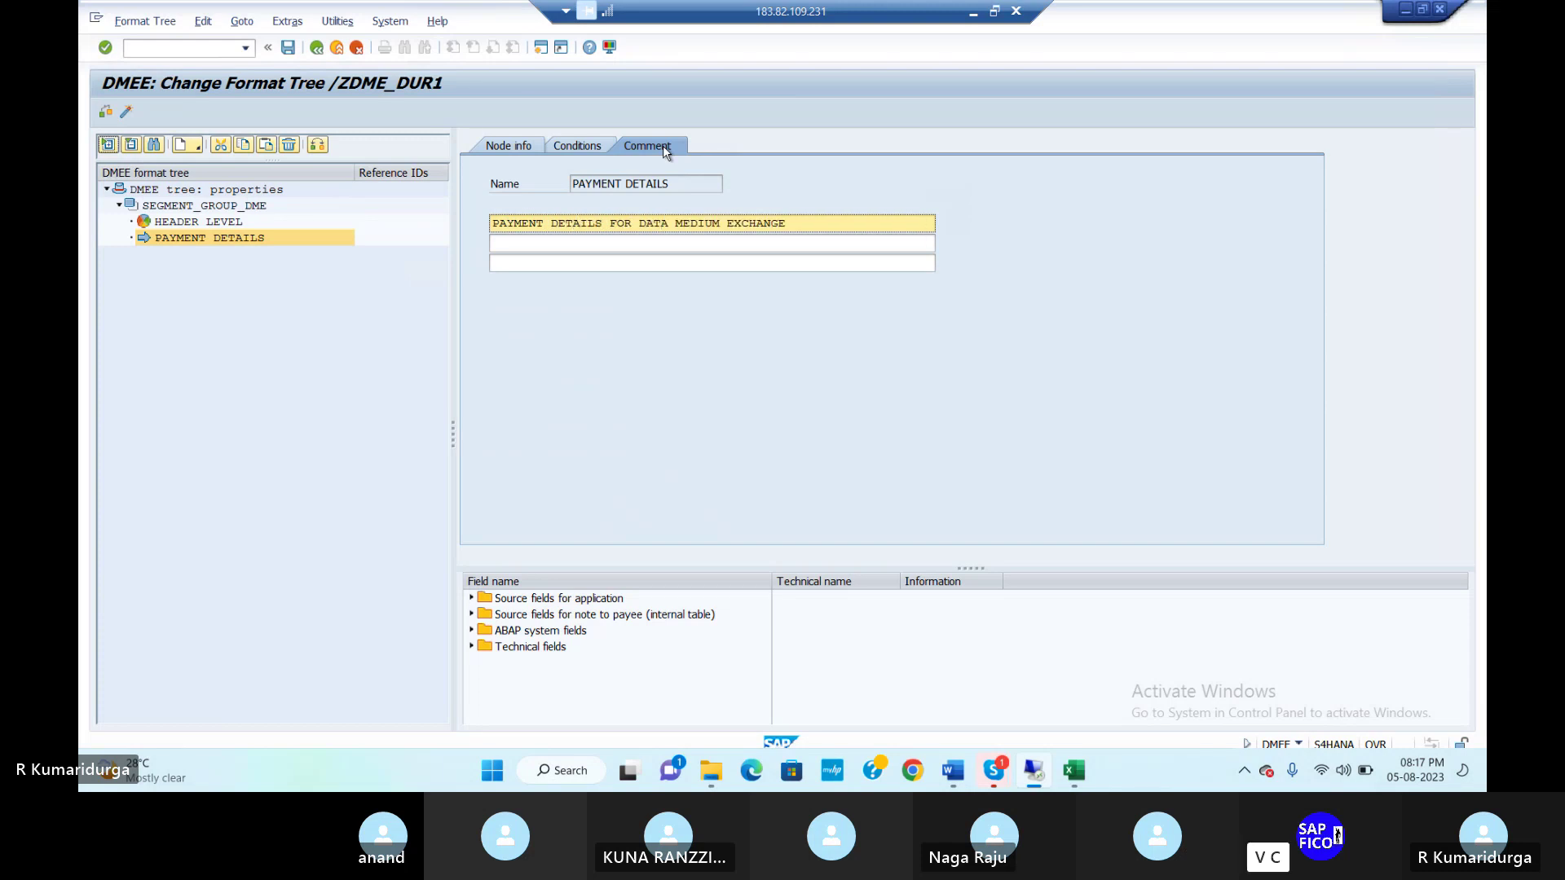
click(508, 146)
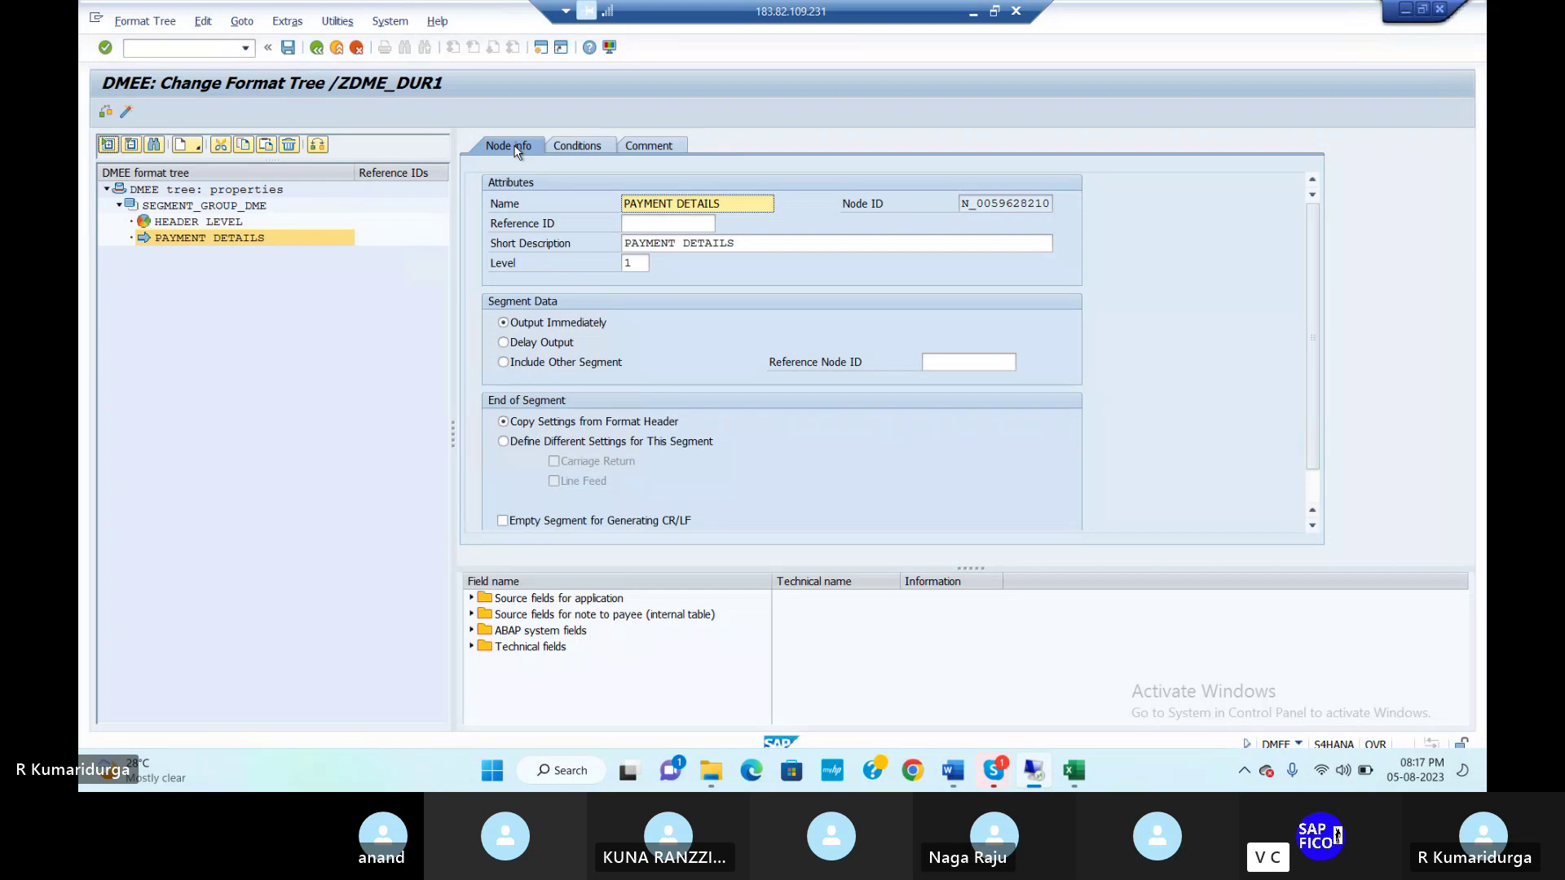
Step: Switch to the DATA MEDIUM EXCHANGE FORMAT TREE workbook in Excel and review the nodes listed under HEADER LEVEL
click(207, 228)
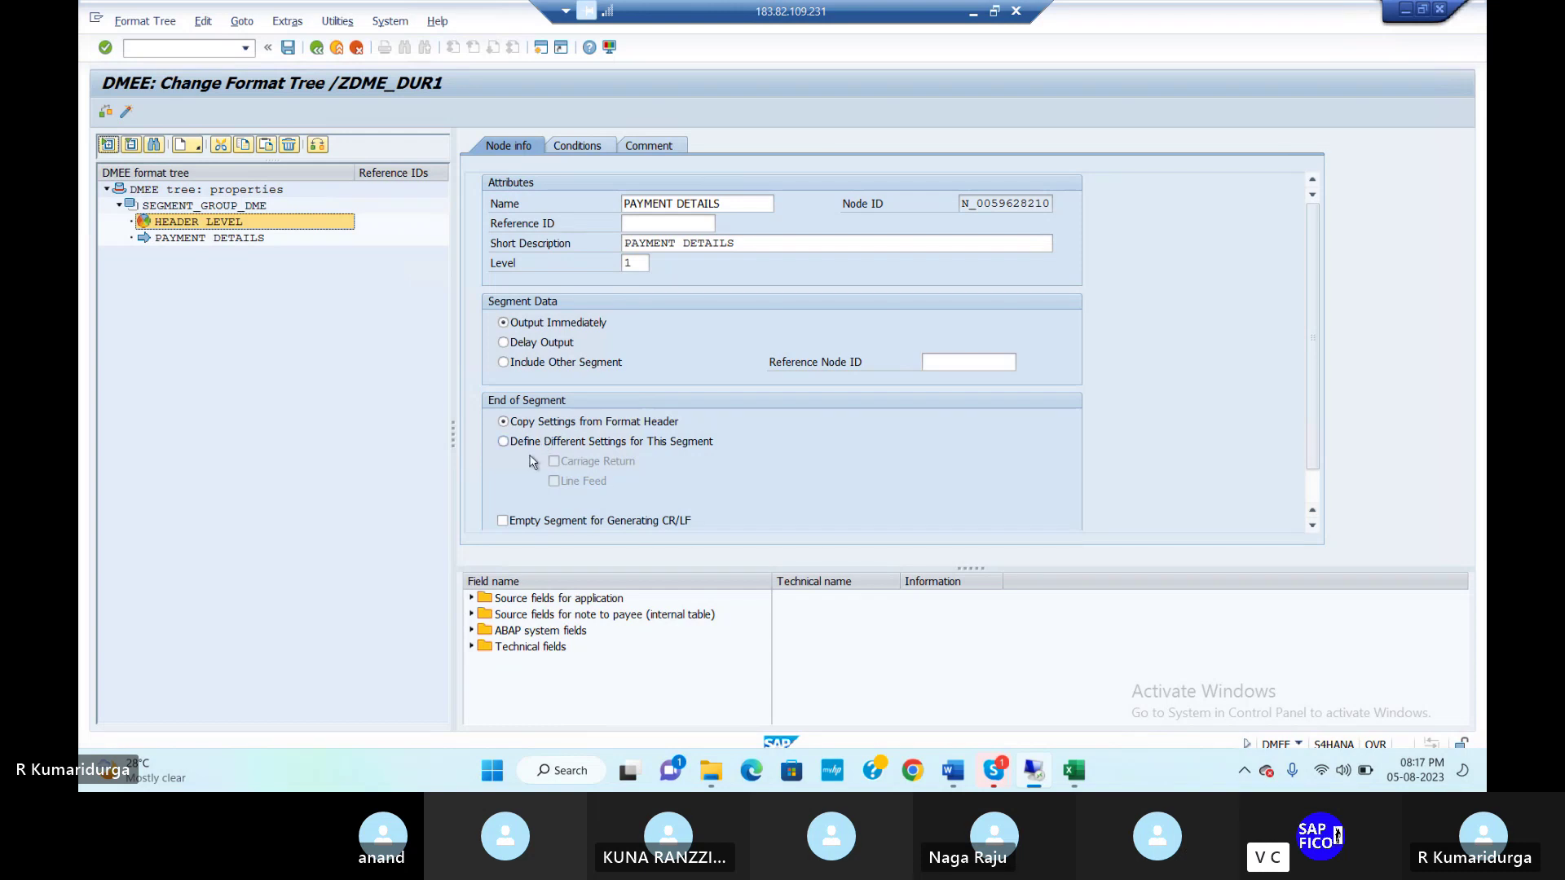
mouse_move(1074, 770)
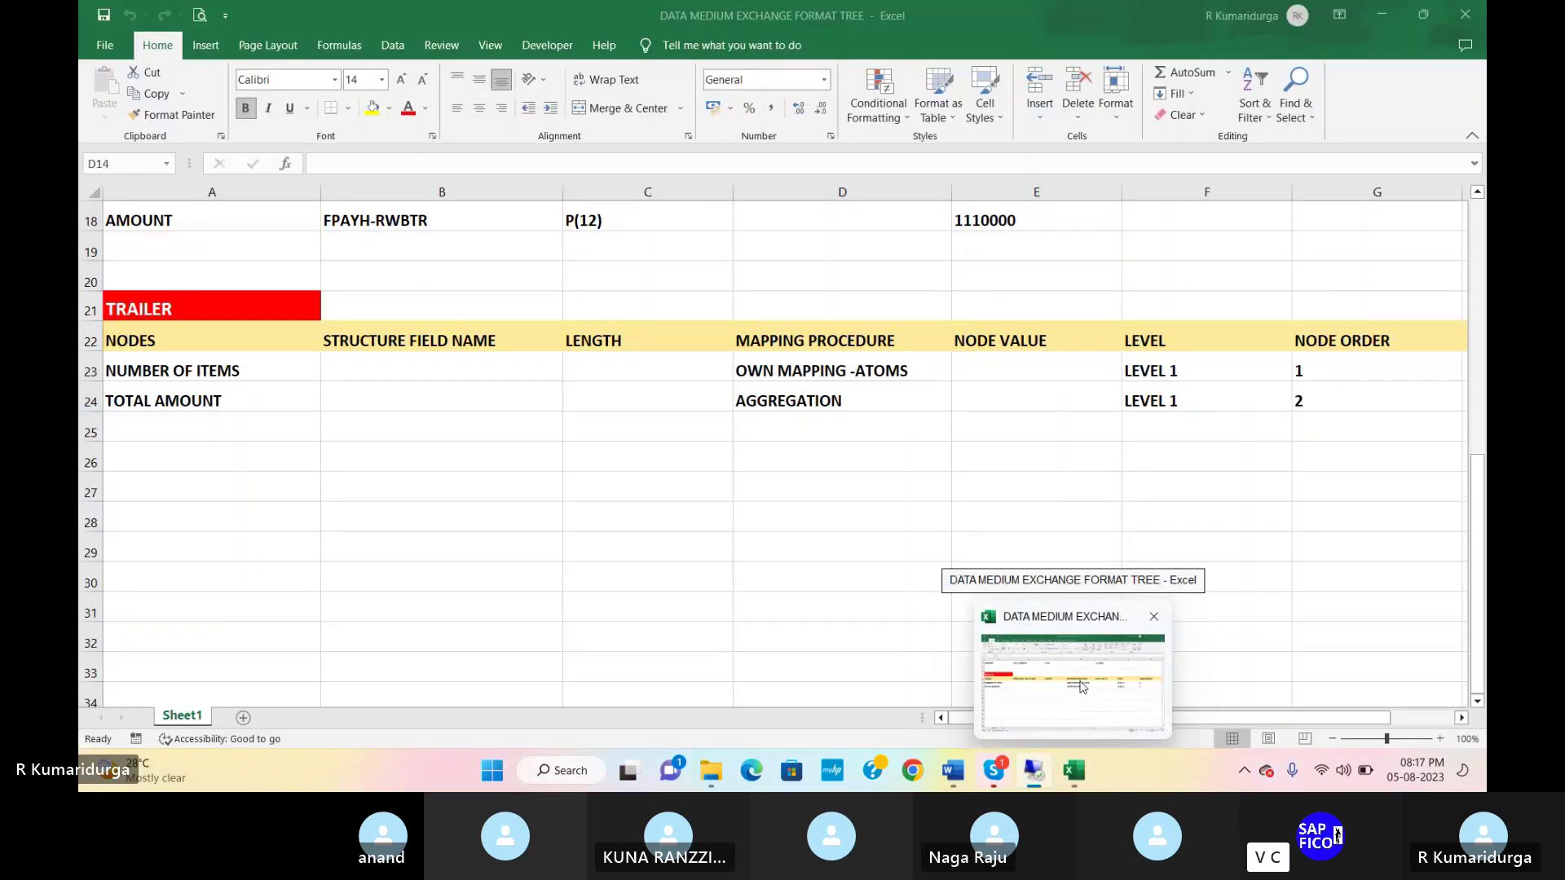
click(1081, 687)
scroll(778, 513, up, 6)
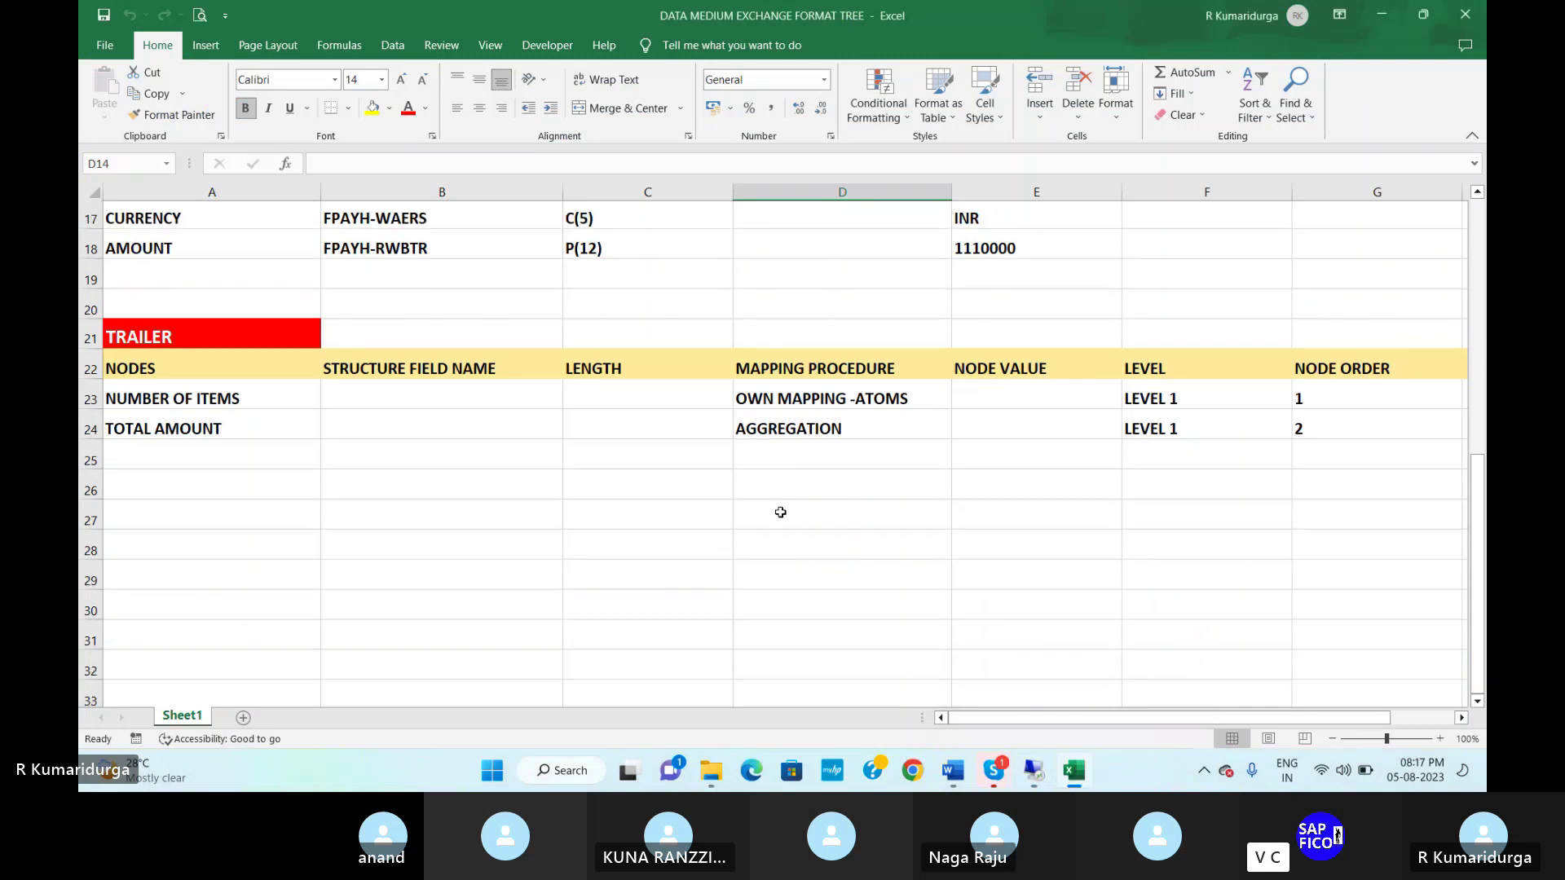
click(199, 241)
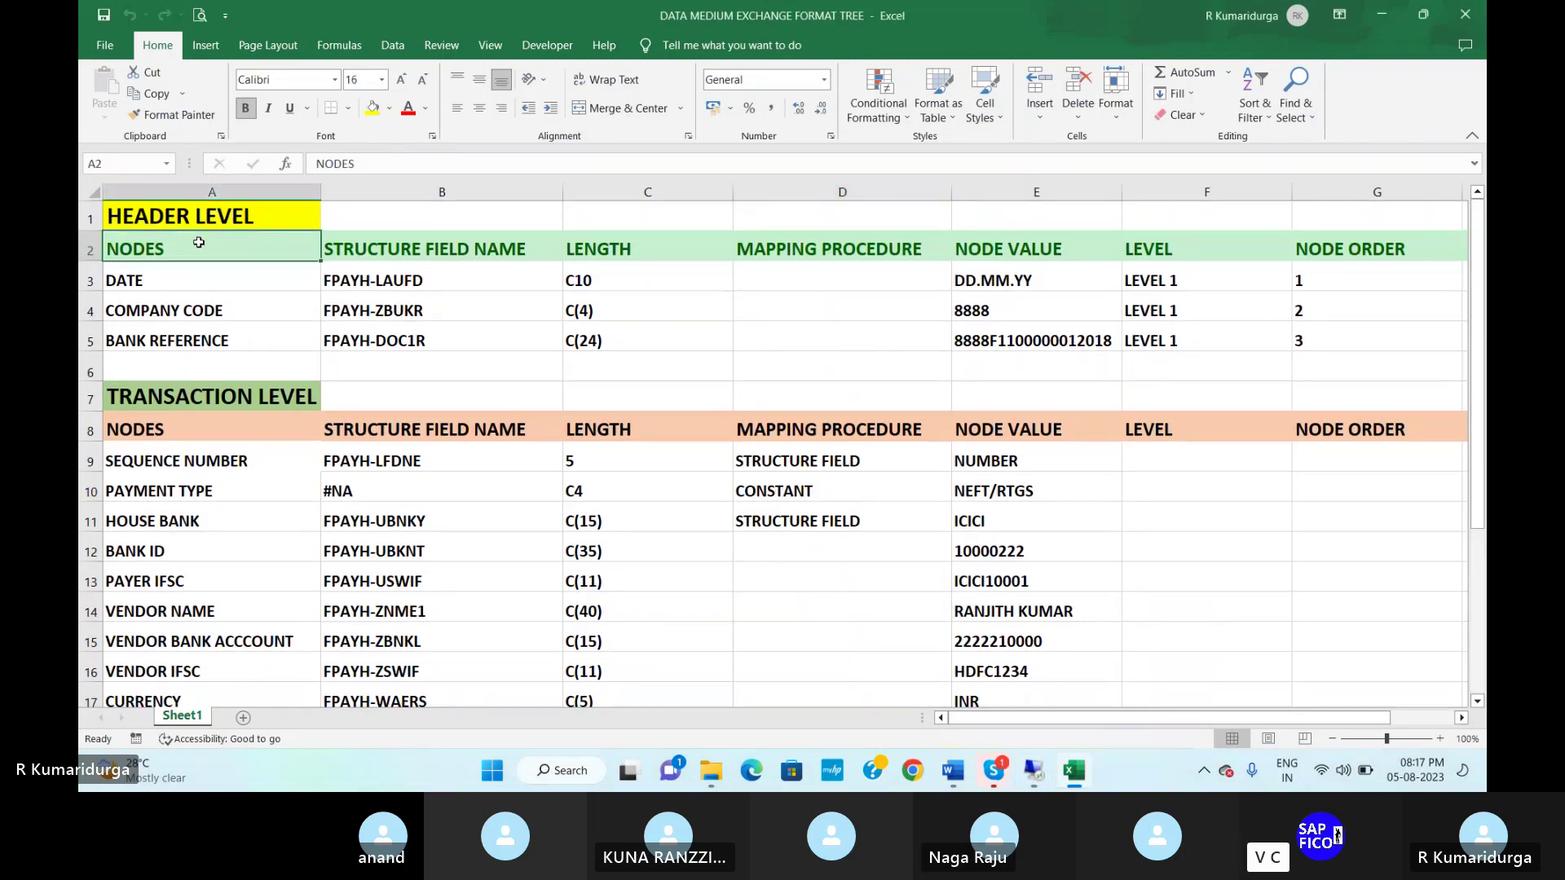
click(190, 283)
click(185, 309)
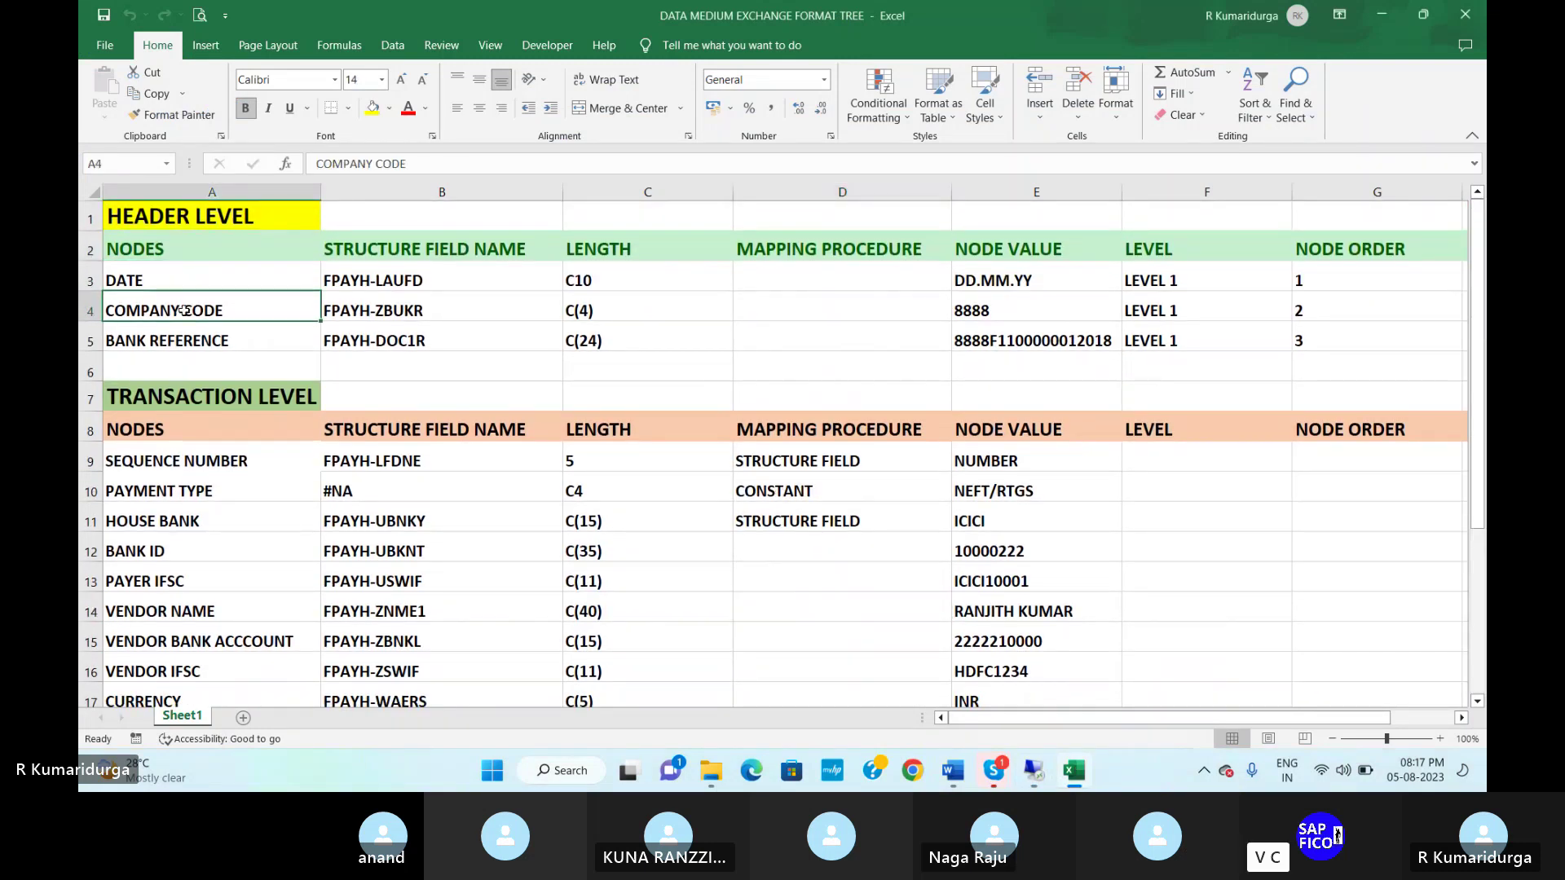
click(176, 337)
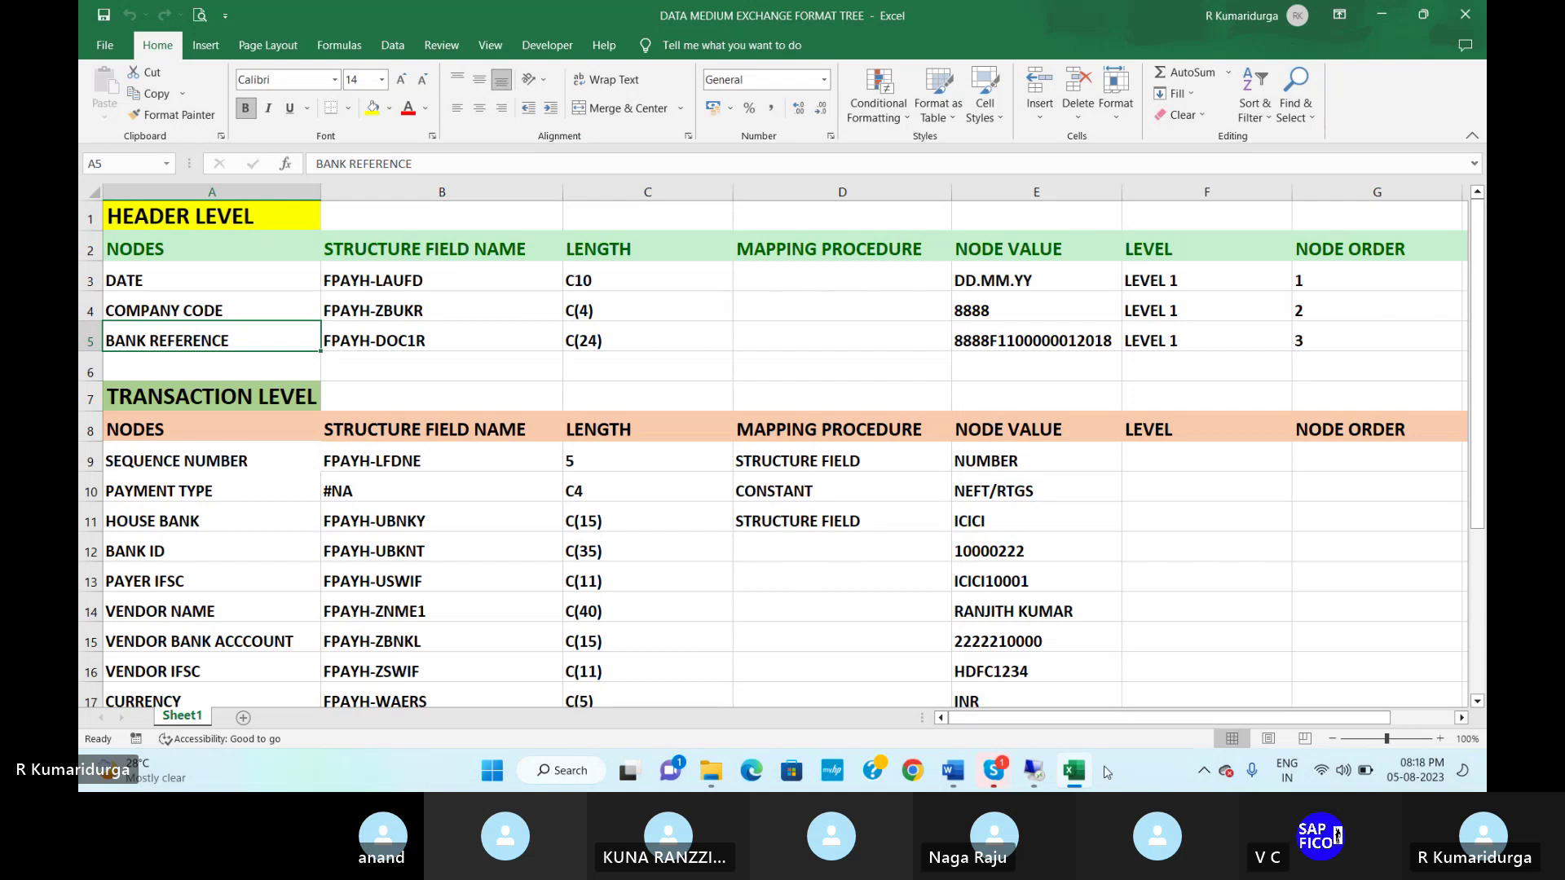
Step: Switch back to SAP and create a new element under the HEADER LEVEL segment
mouse_move(1032, 772)
click(1044, 716)
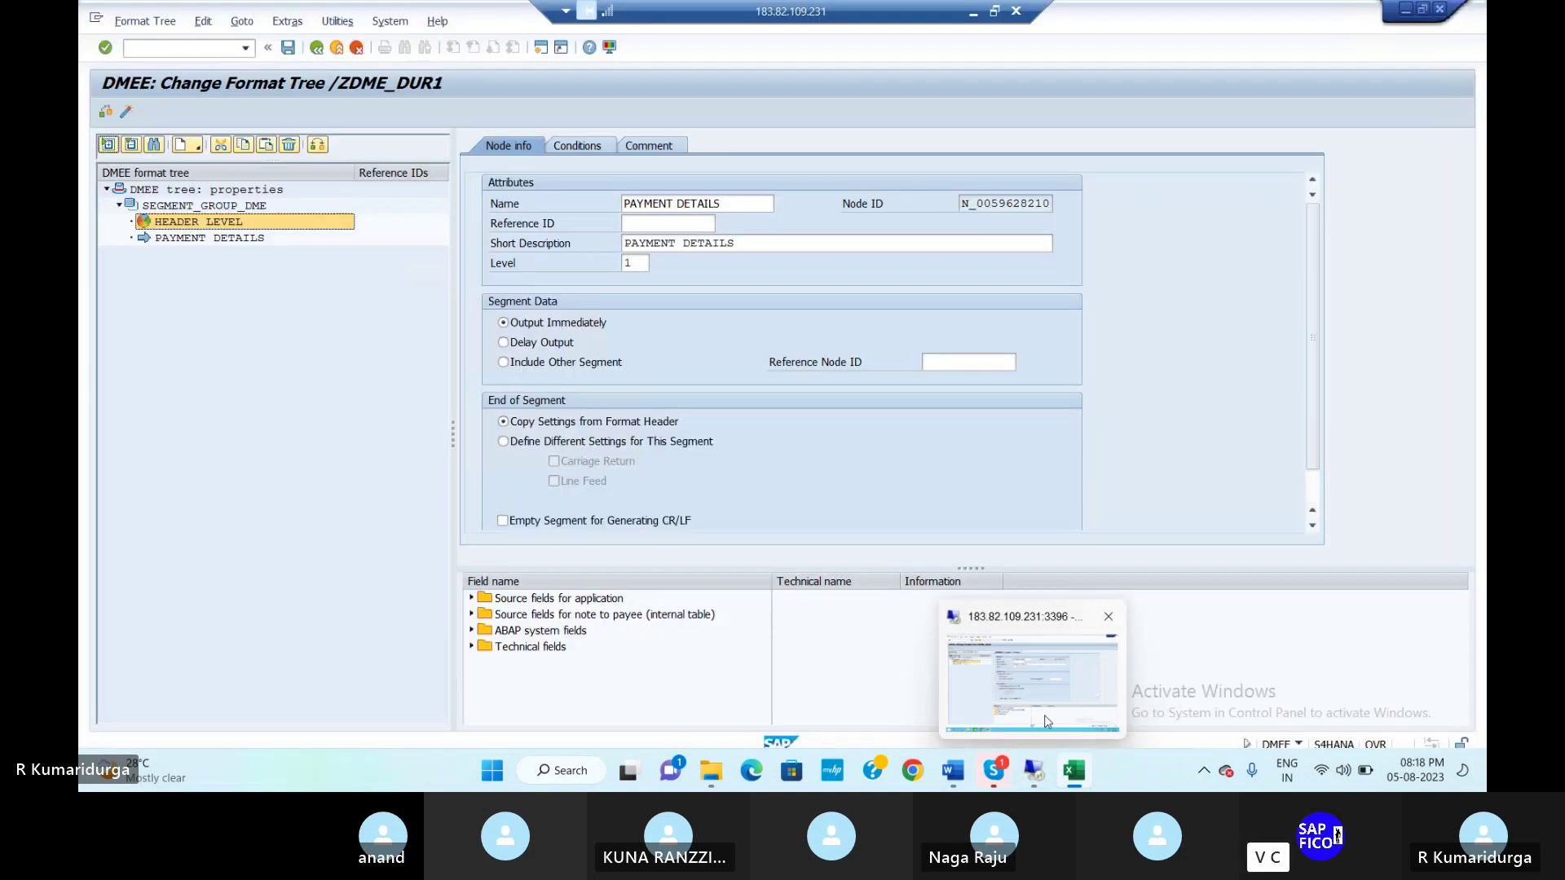
right_click(254, 227)
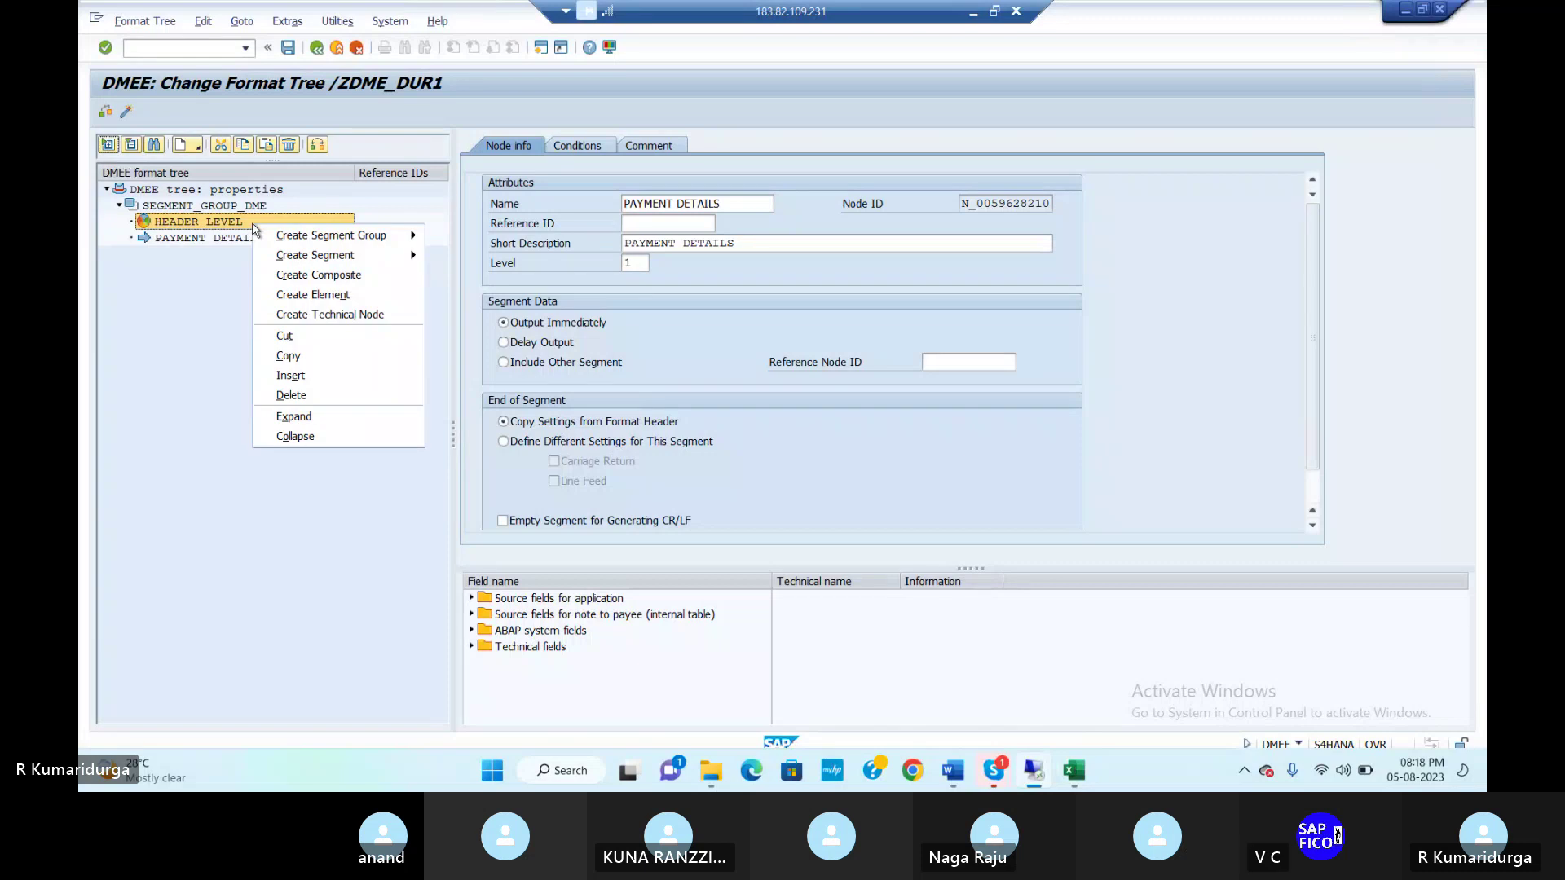
click(310, 297)
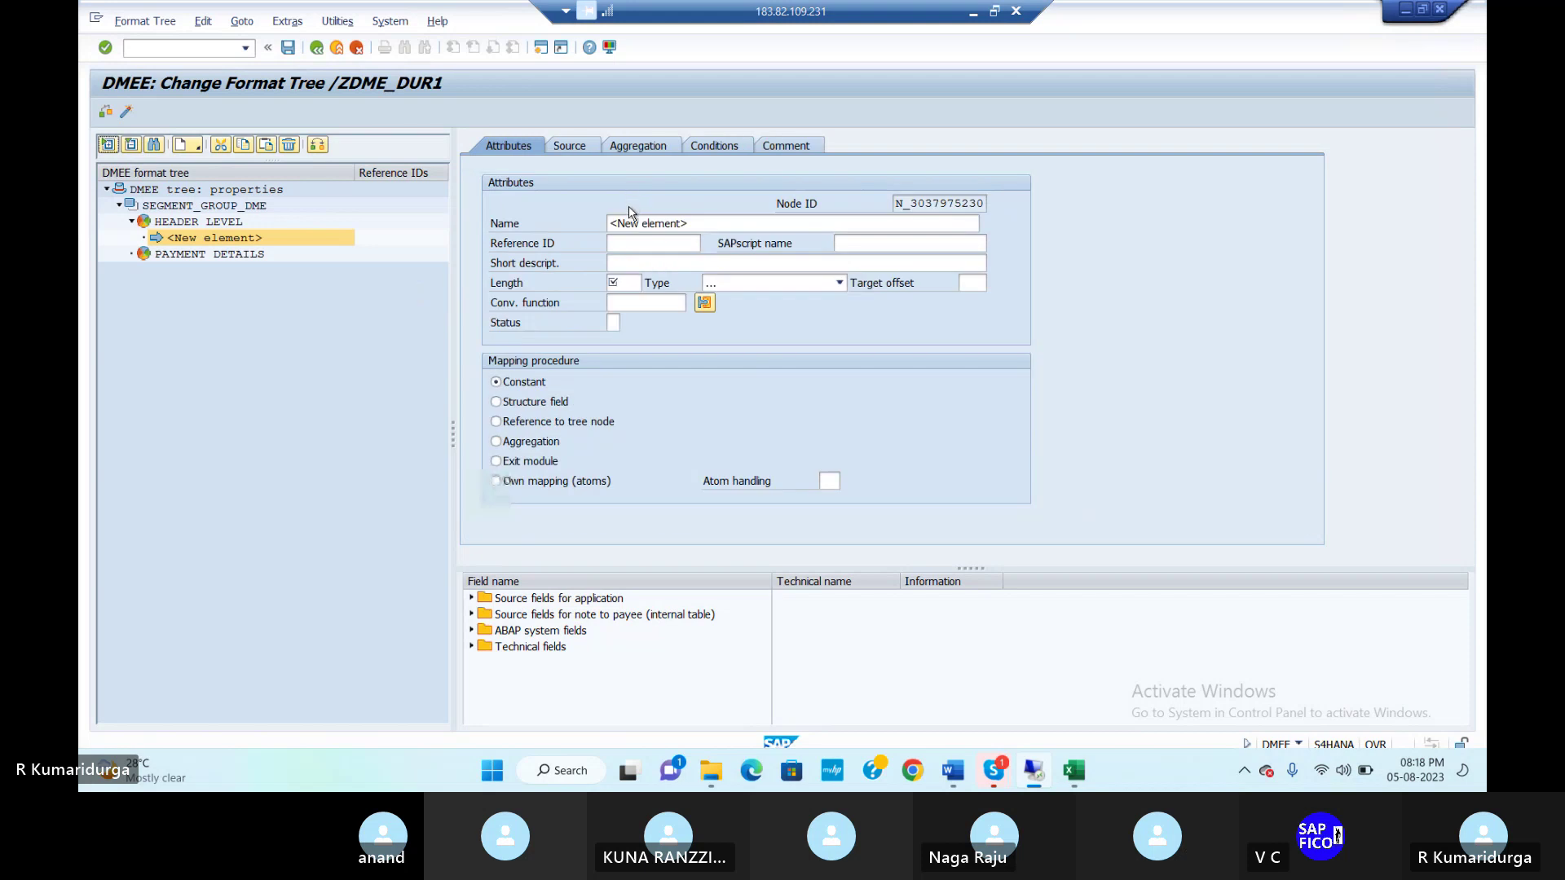
Step: Name the new element DATE and give it the short description DATE
click(611, 223)
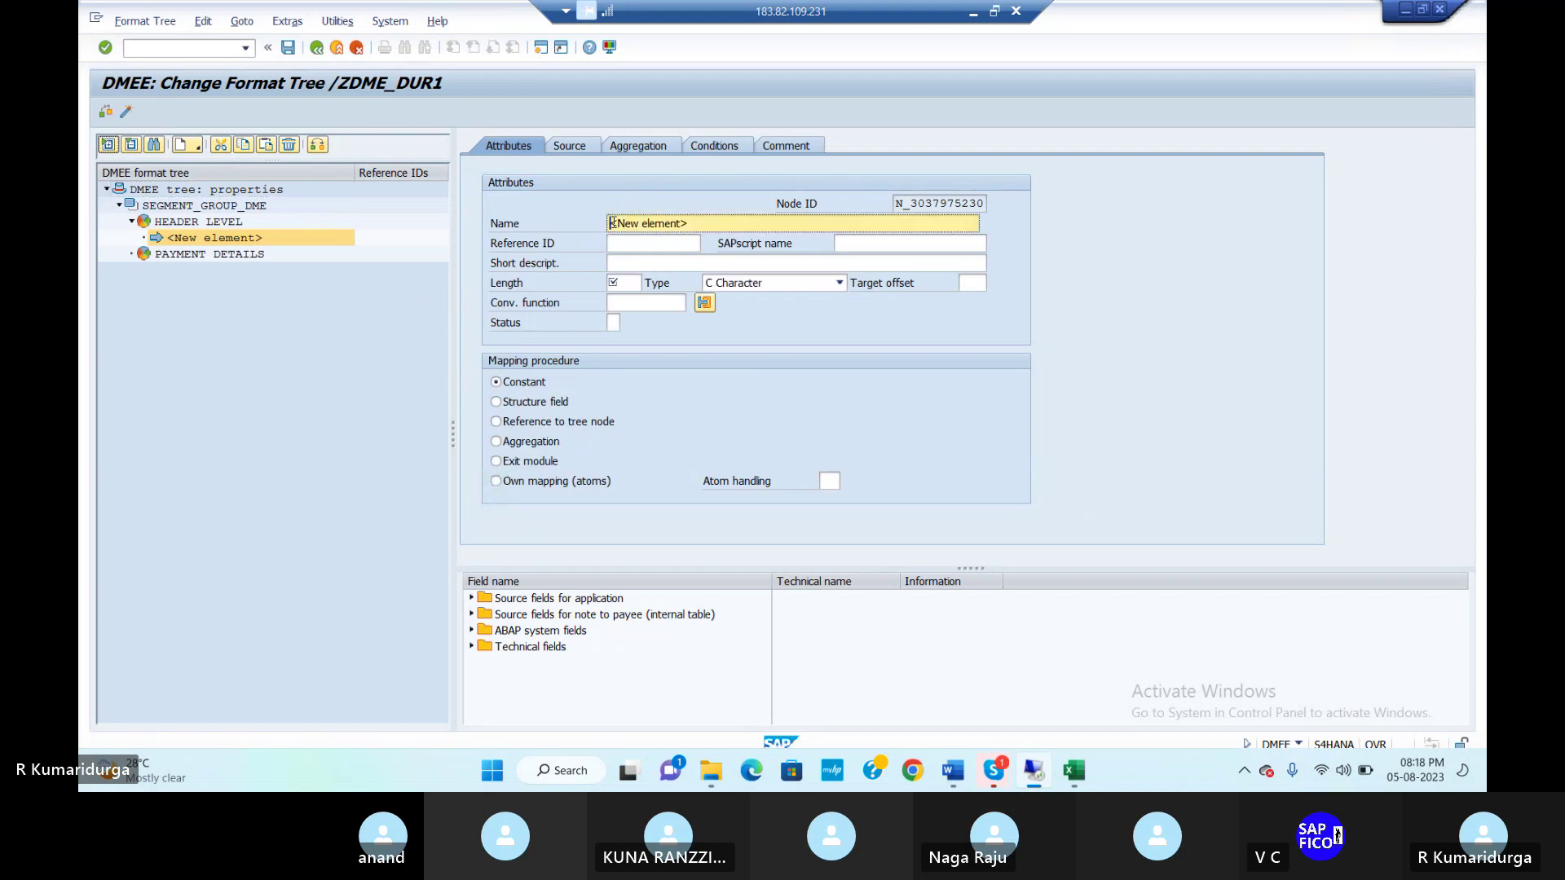
key(Delete)
key(Delete)
key(Delete)
key(Delete)
key(Delete)
key(Delete)
key(Delete)
key(Delete)
key(Delete)
key(Delete)
key(Delete)
key(Delete)
key(Delete)
text(DATE)
click(661, 262)
text(DATE)
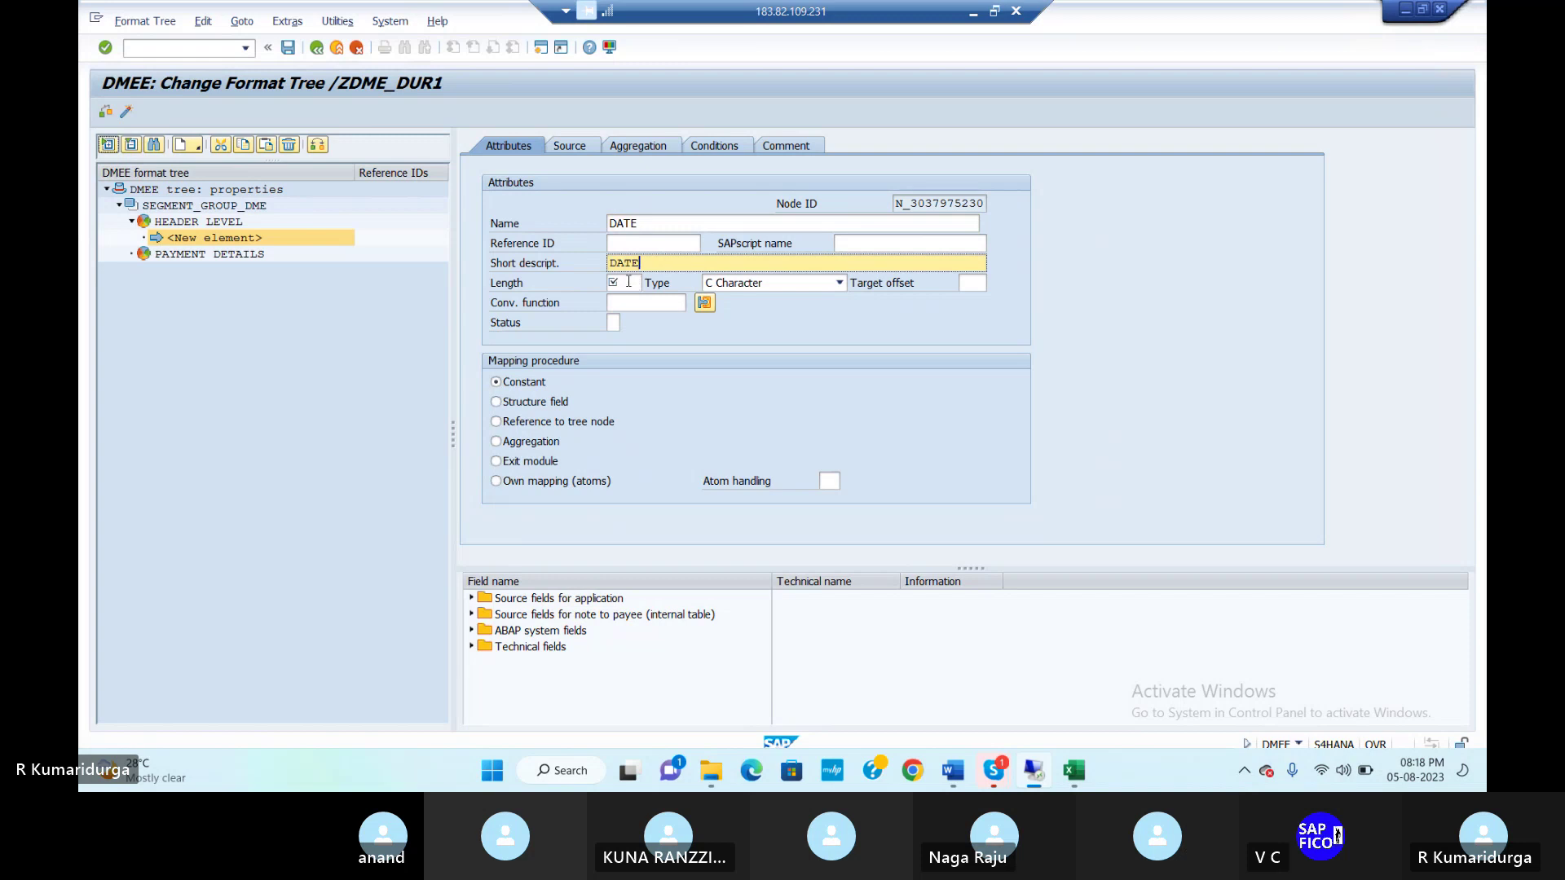
Step: Set the DATE element's length to 10 and its mapping procedure to Structure field
click(629, 281)
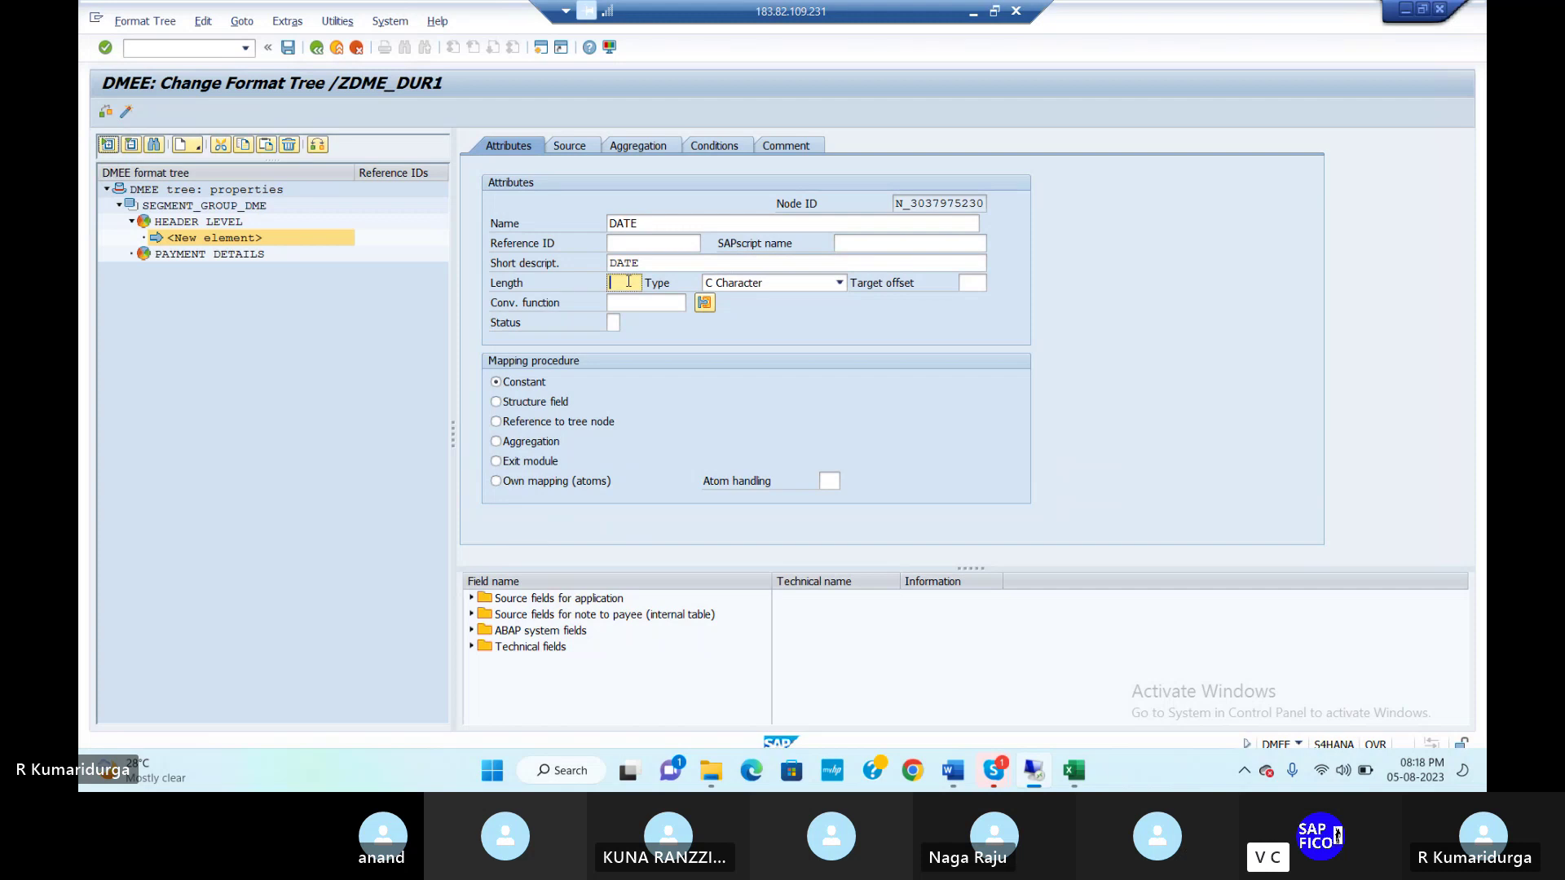
text(8)
key(BackSpace)
text(10)
click(496, 403)
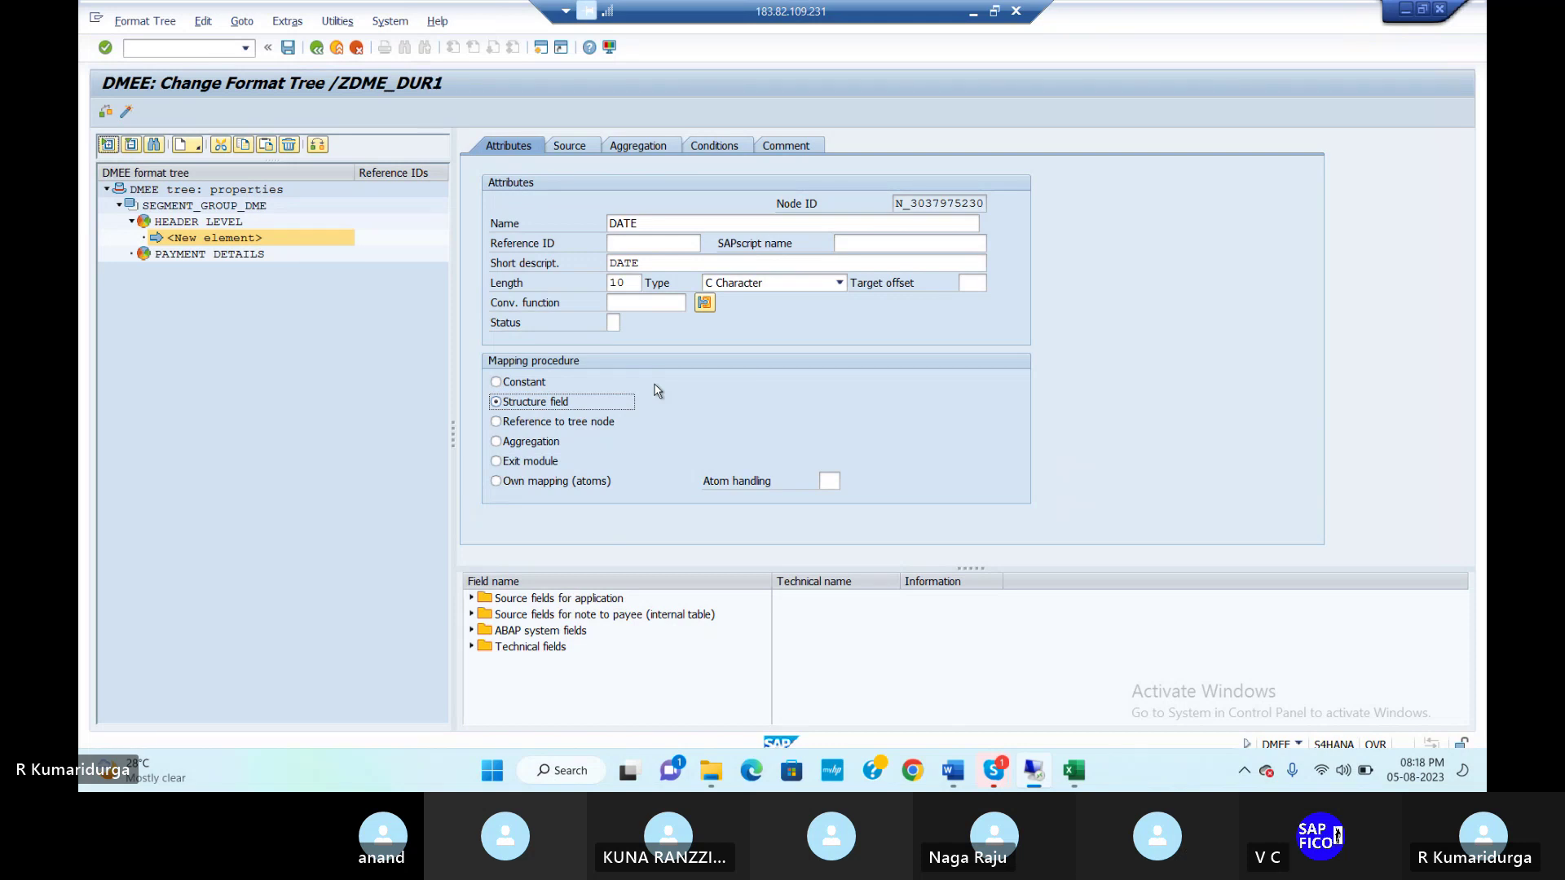
mouse_move(1074, 768)
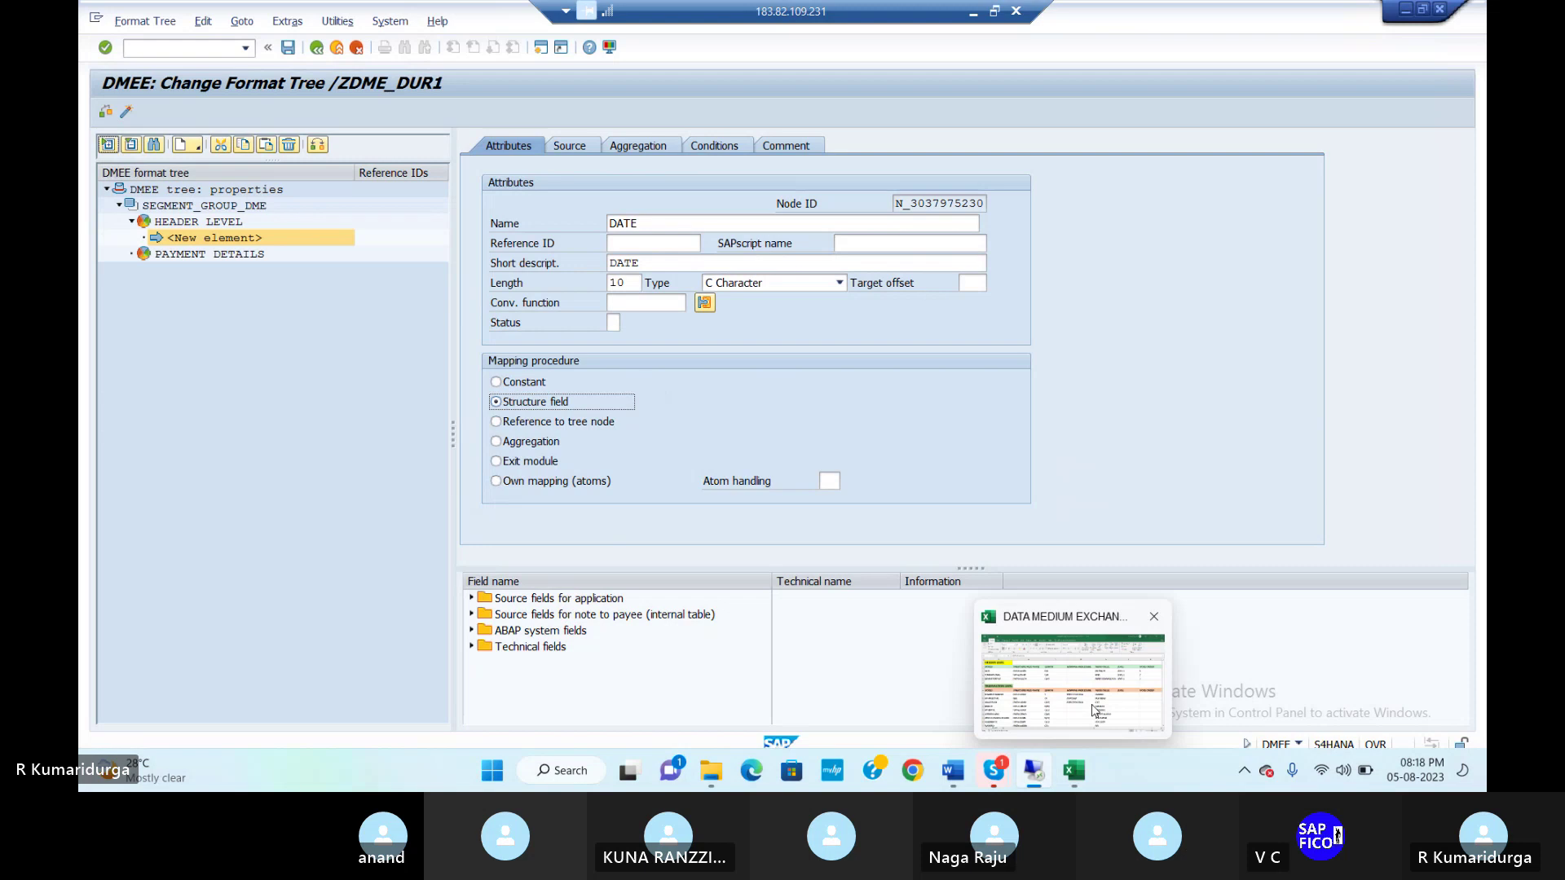
mouse_move(1093, 709)
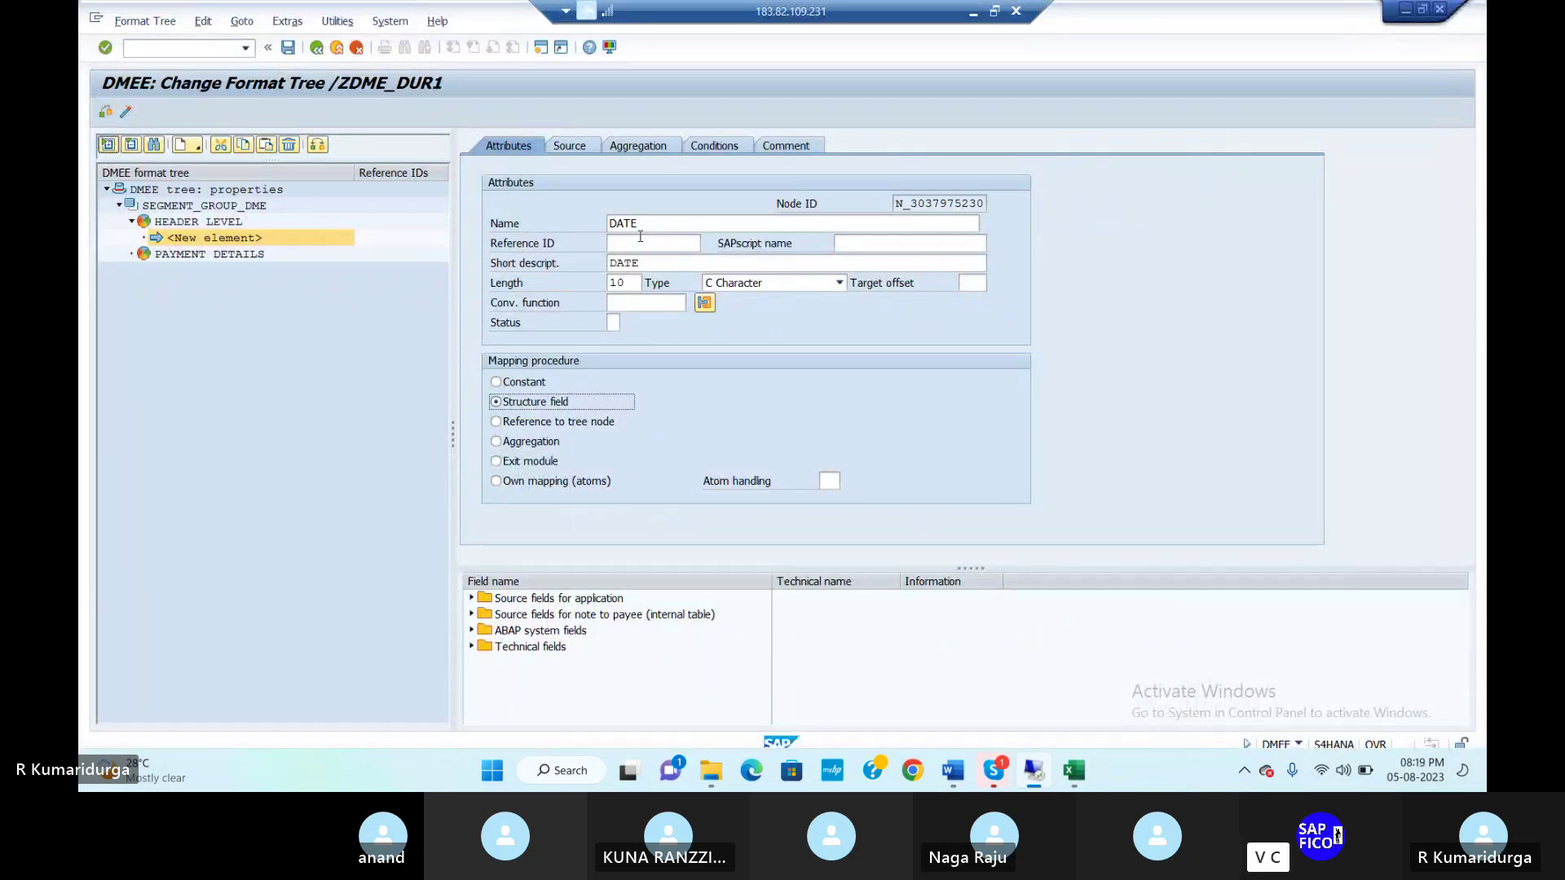
Step: Map the DATE element's source to structure FPAYH and field name LAUFD
click(572, 146)
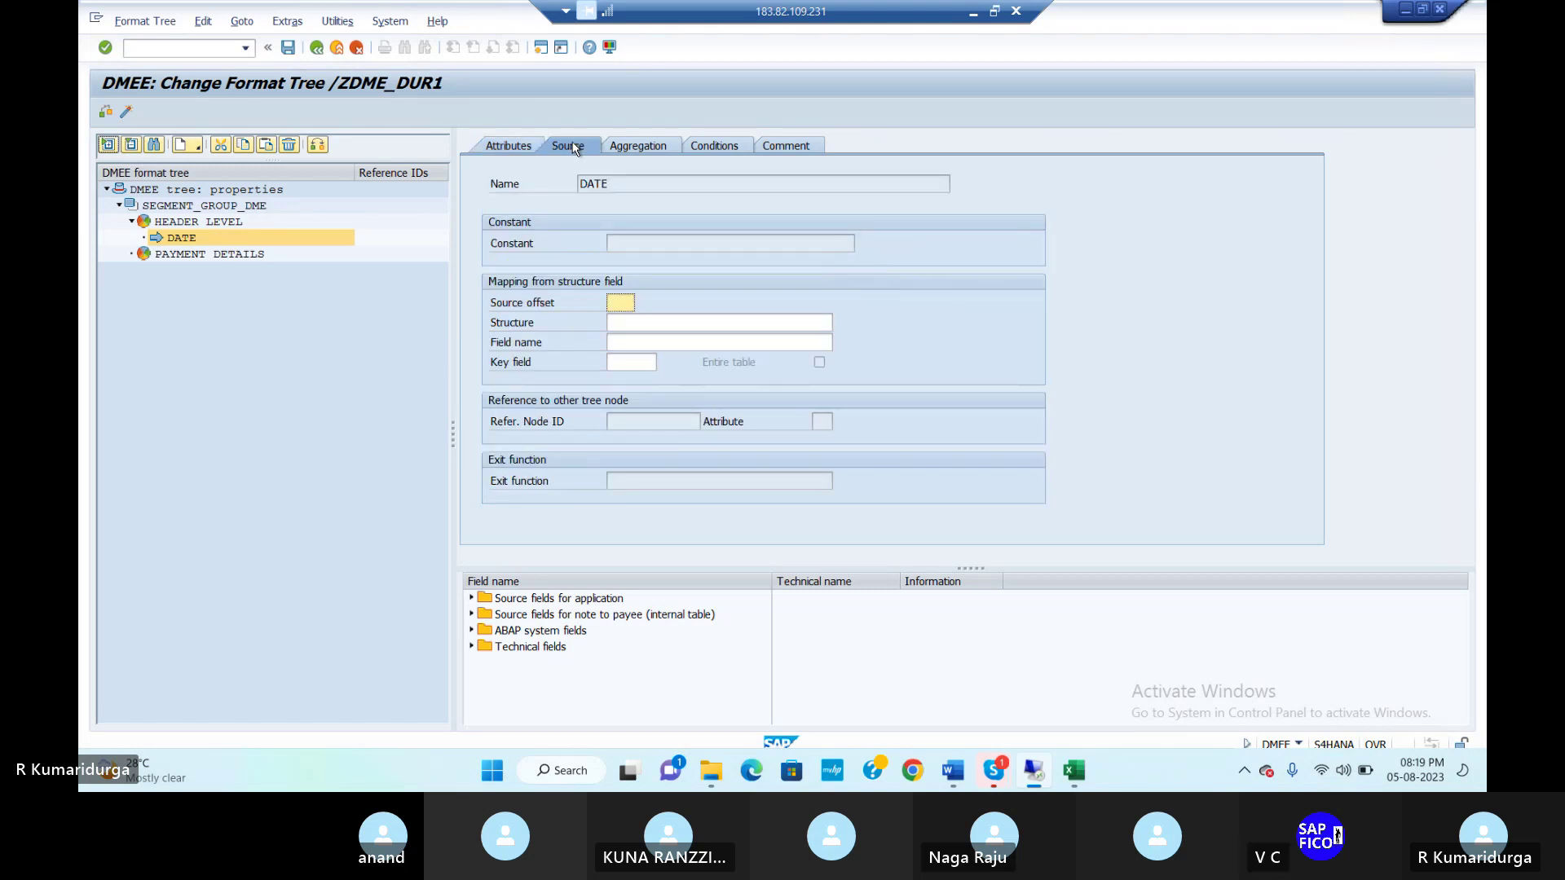
click(625, 320)
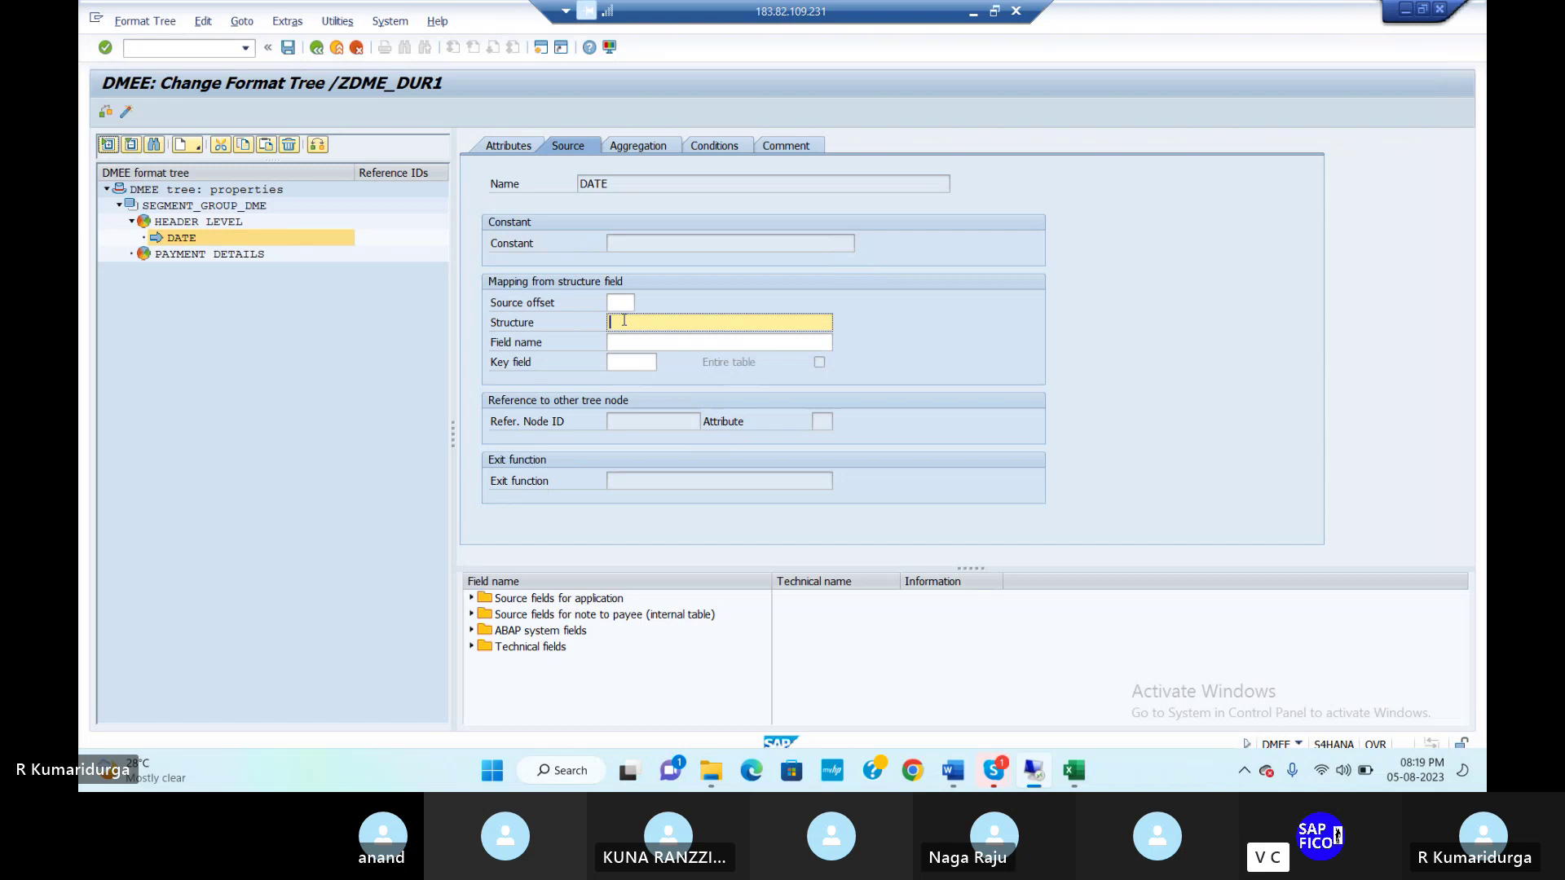
text(FEAYH)
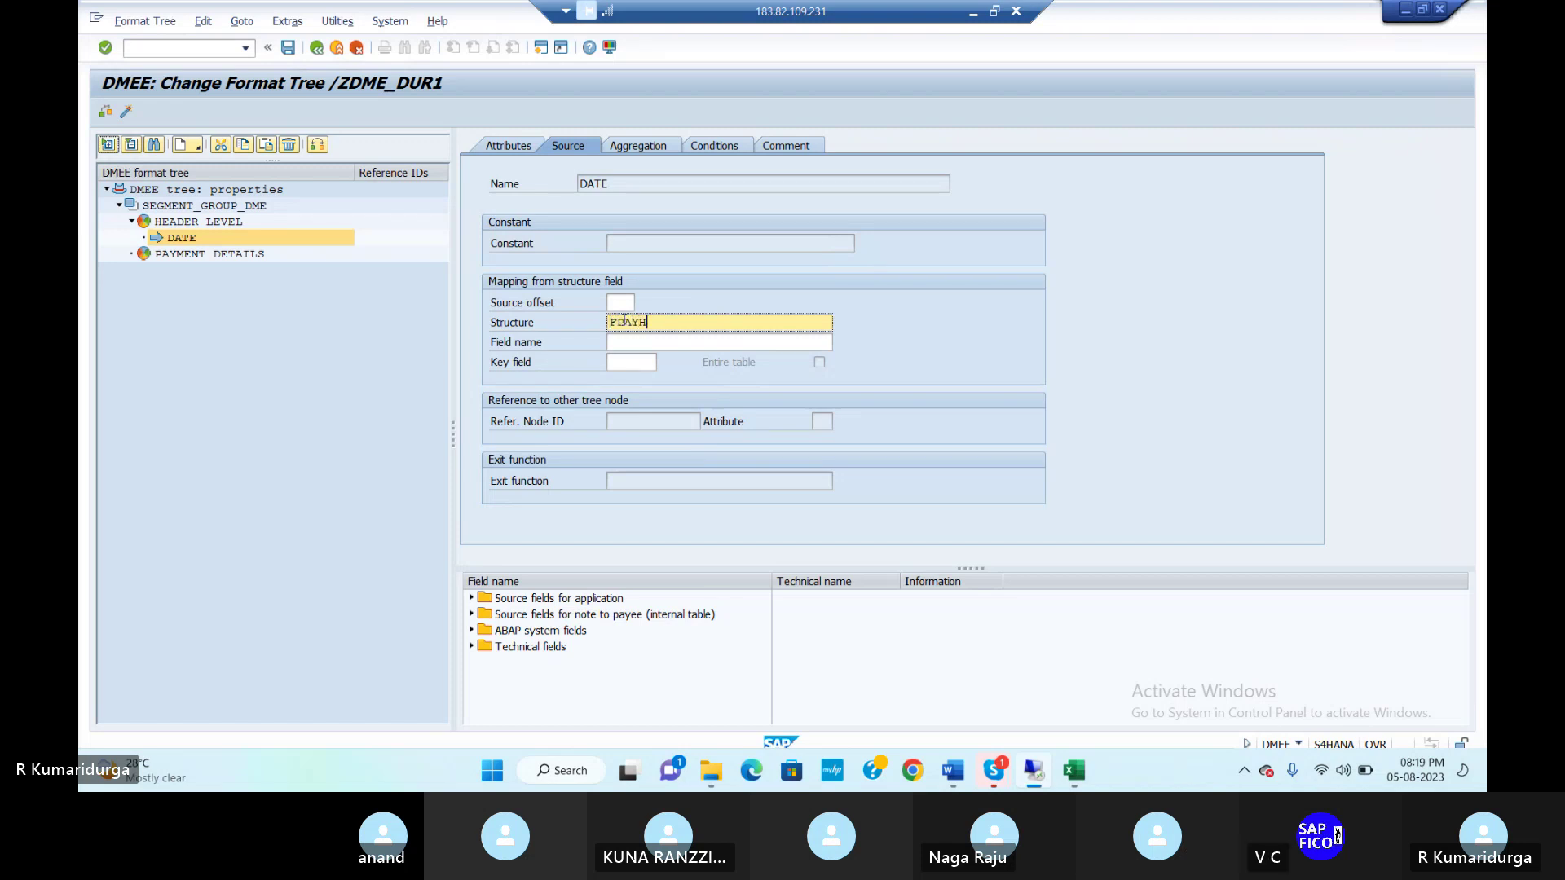
key(Tab)
text(L)
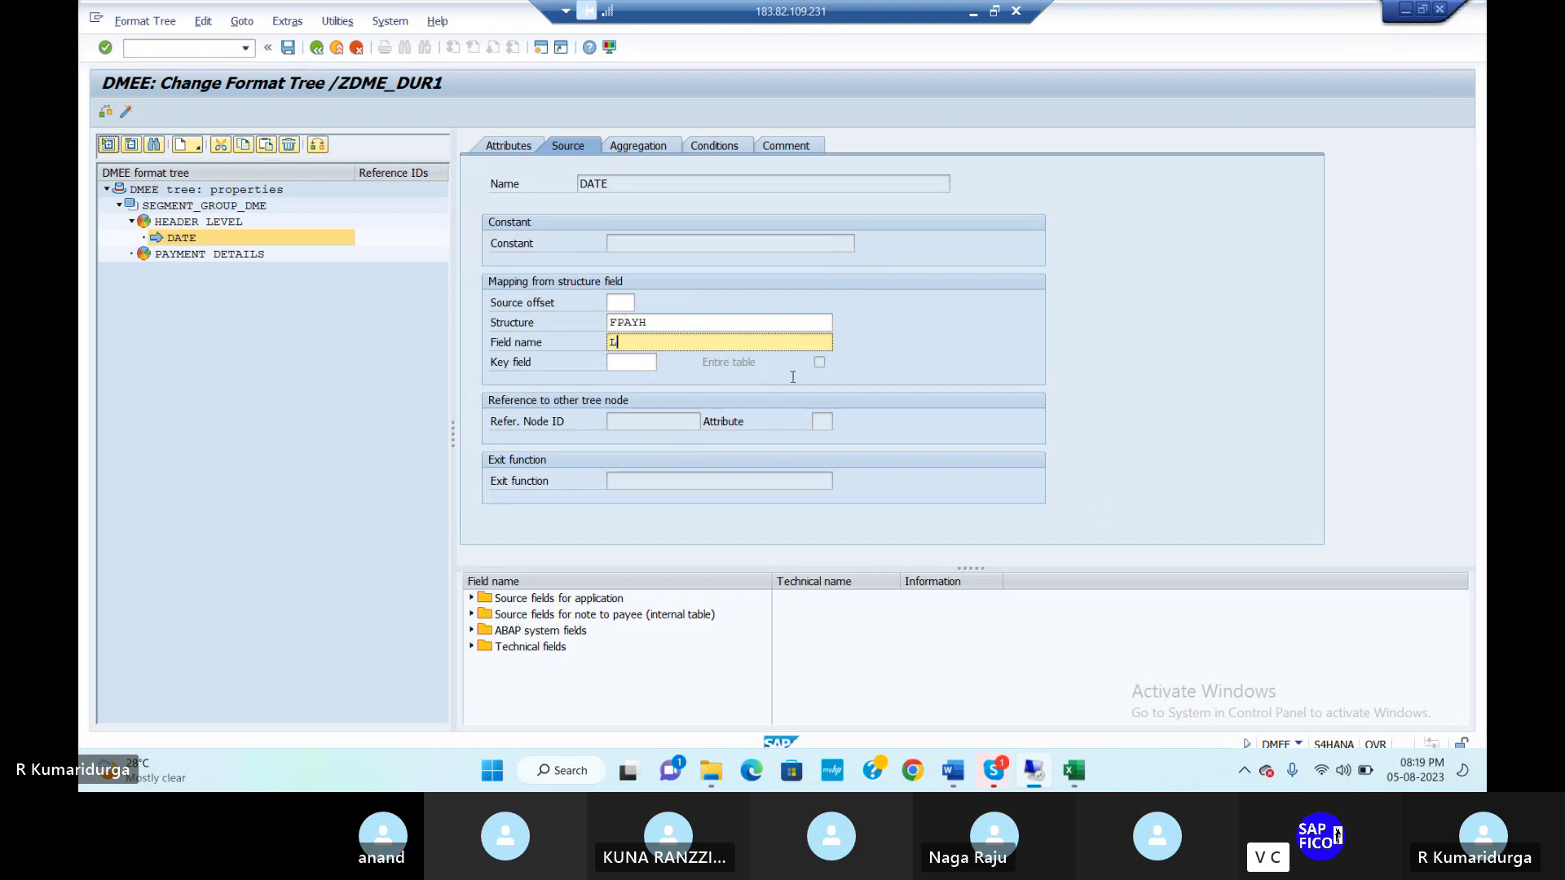
text(F)
key(BackSpace)
text(AUFD)
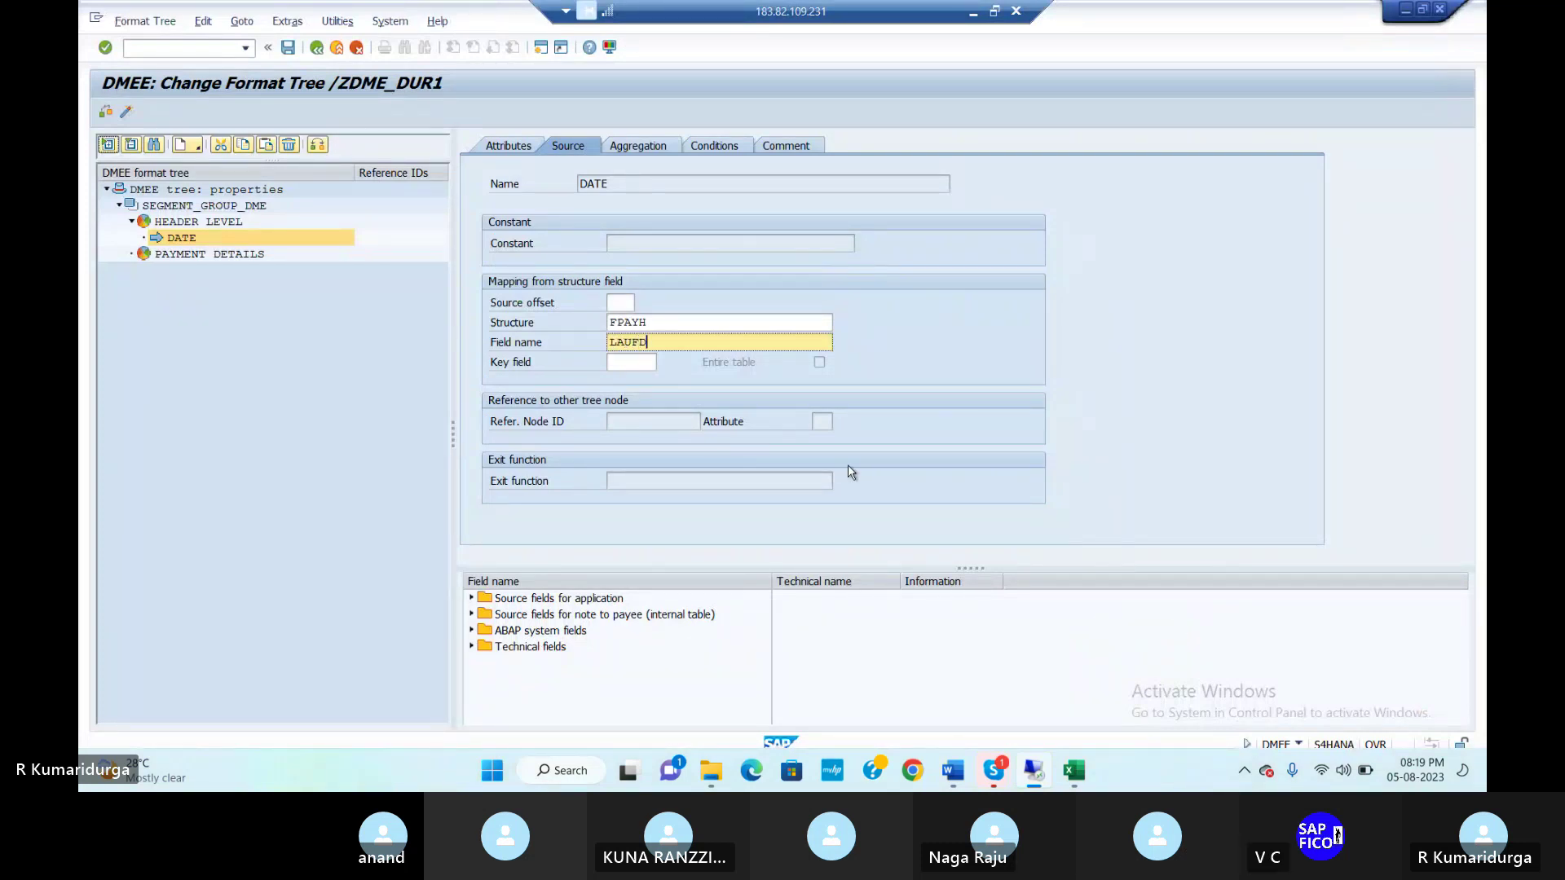
click(647, 362)
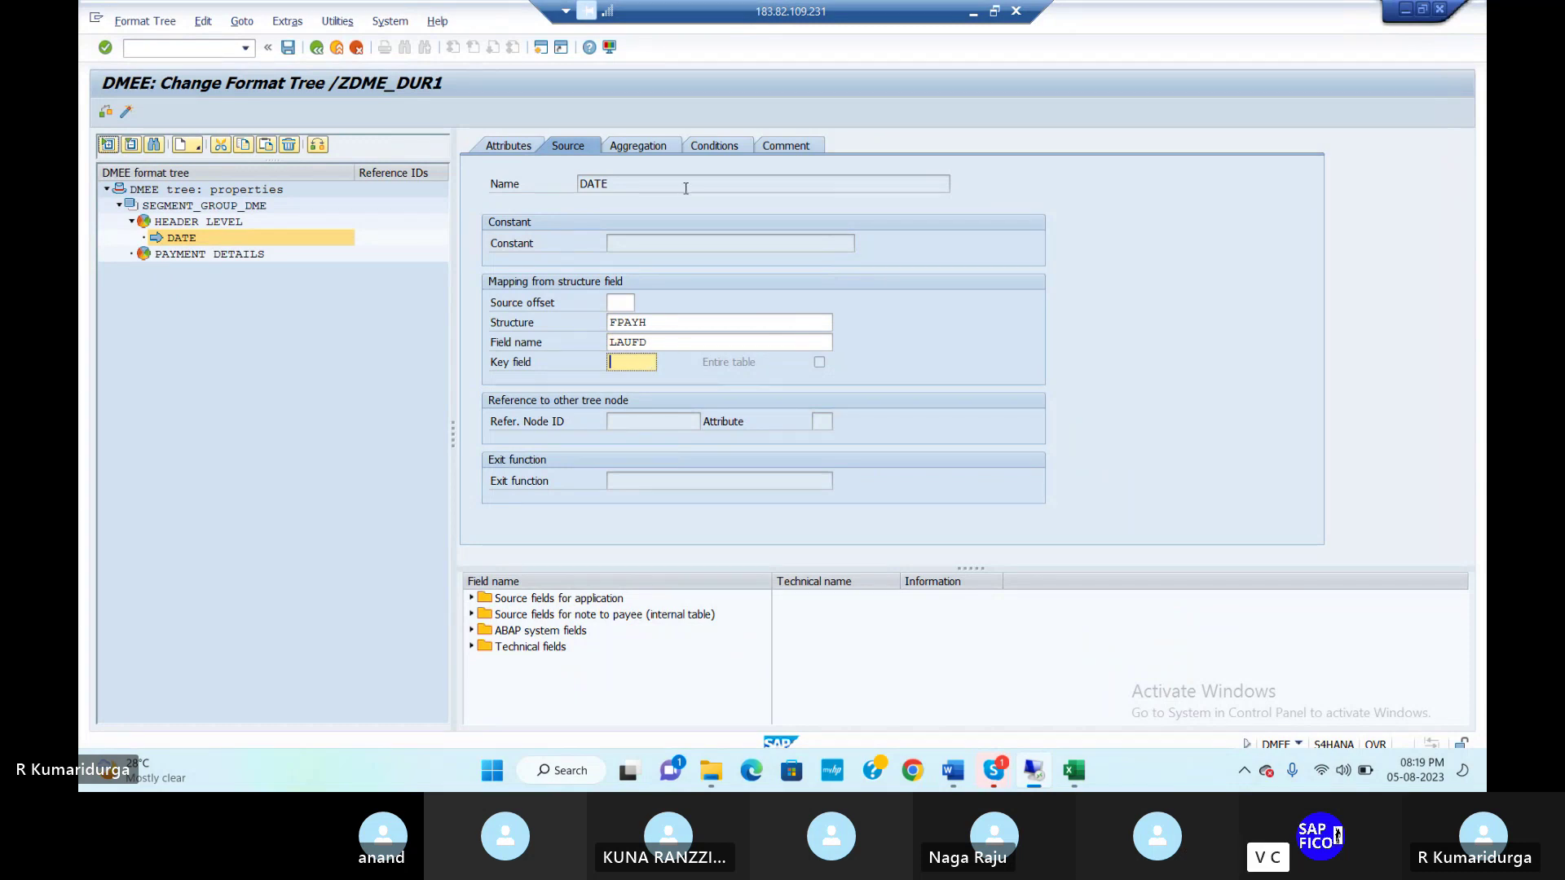
Step: Add the comment DATE FOR DATA MEDIUM EXCHANGE to the DATE element
click(779, 148)
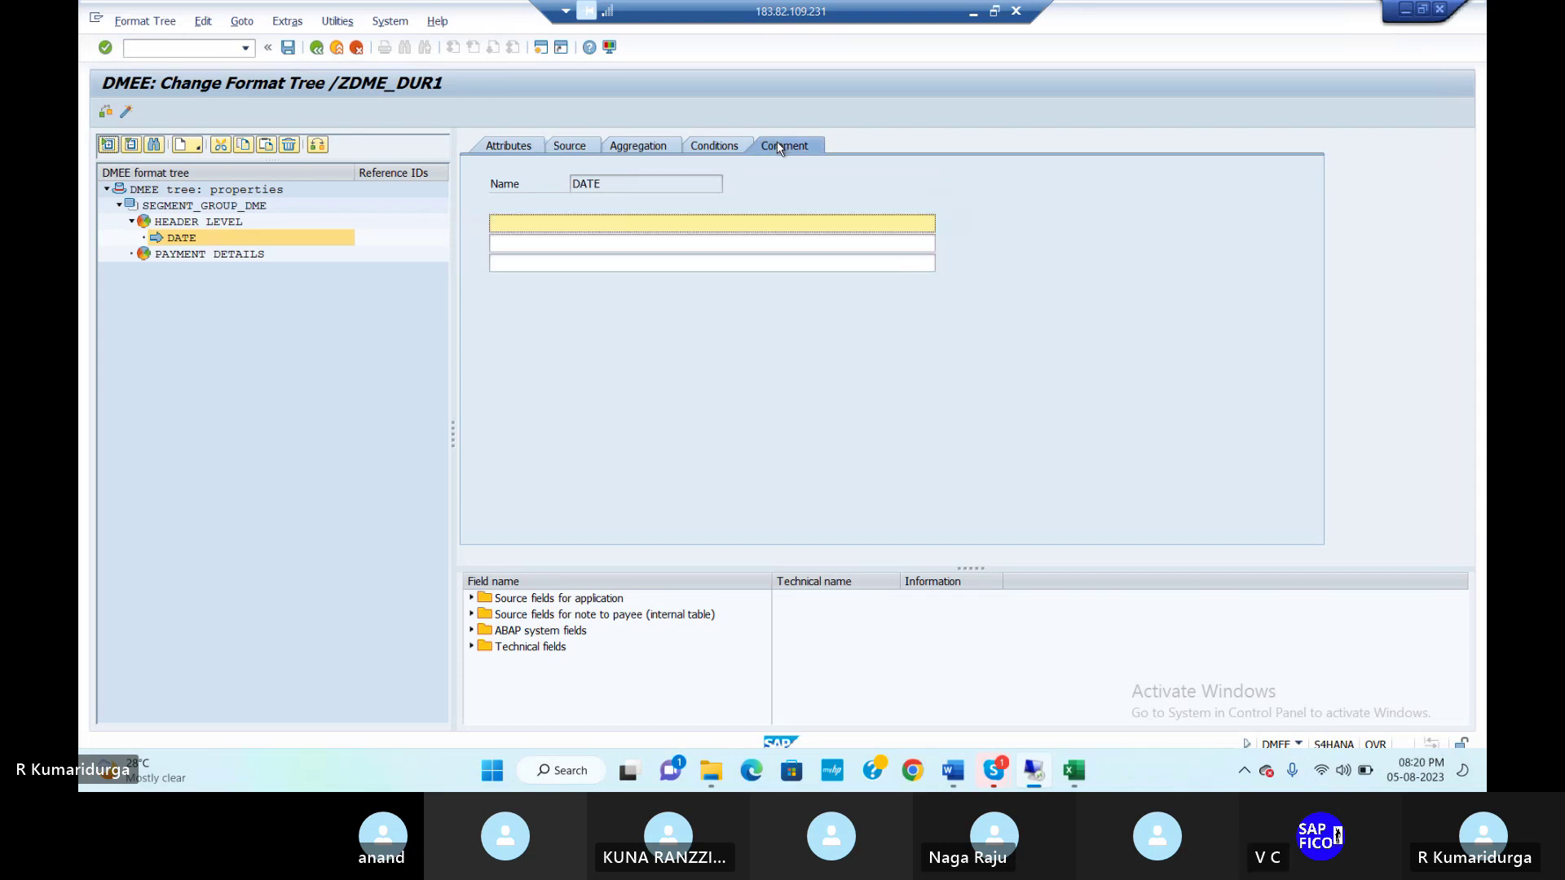
text(DATE)
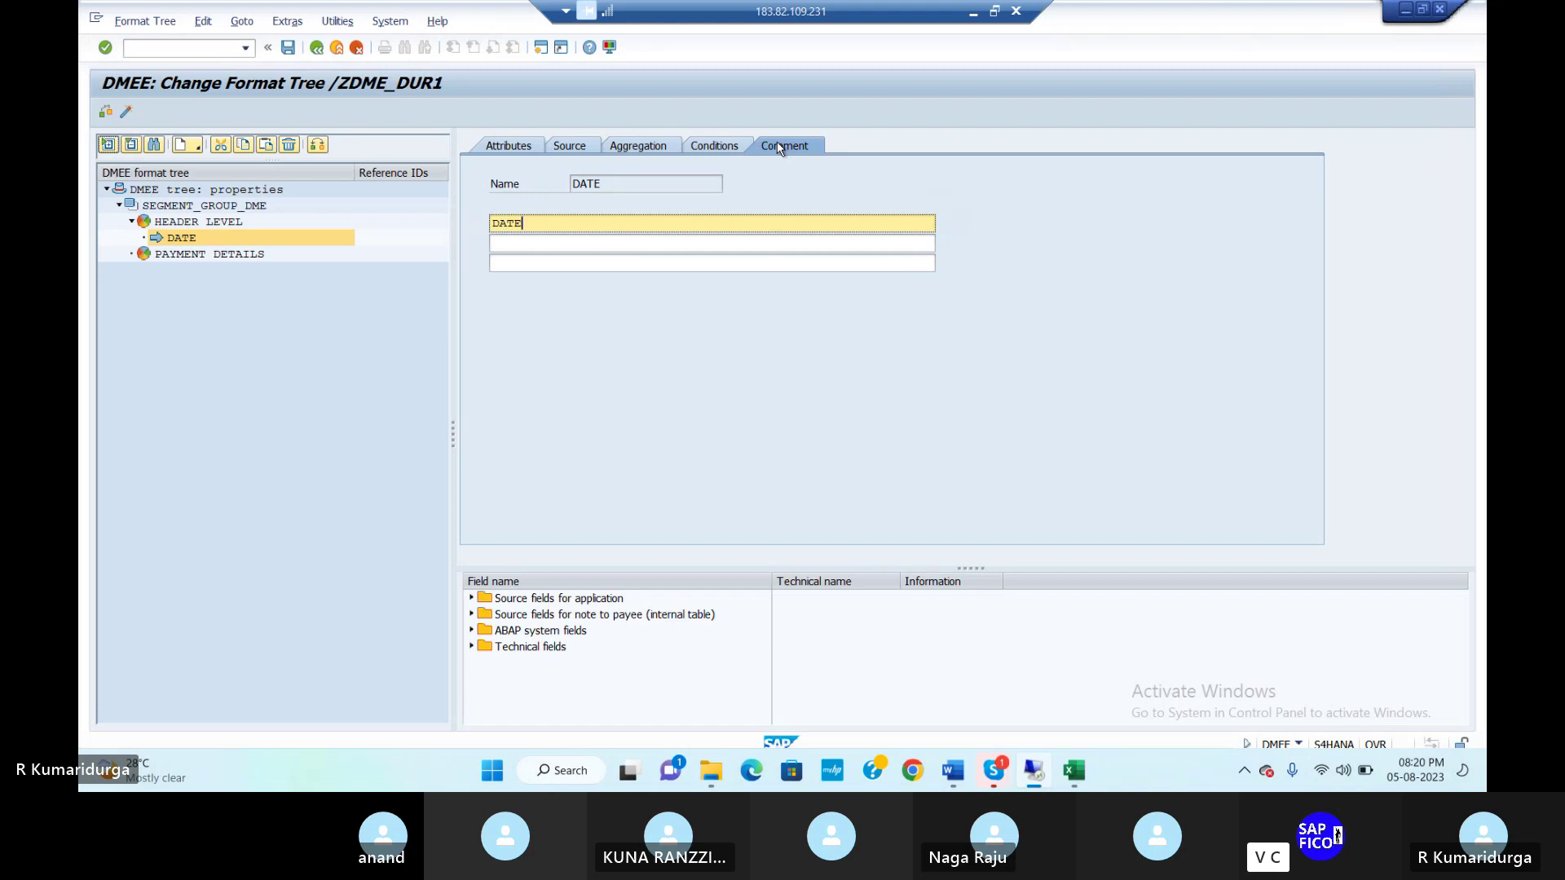
text( FOR DATA MEDIUM EXCHANGE)
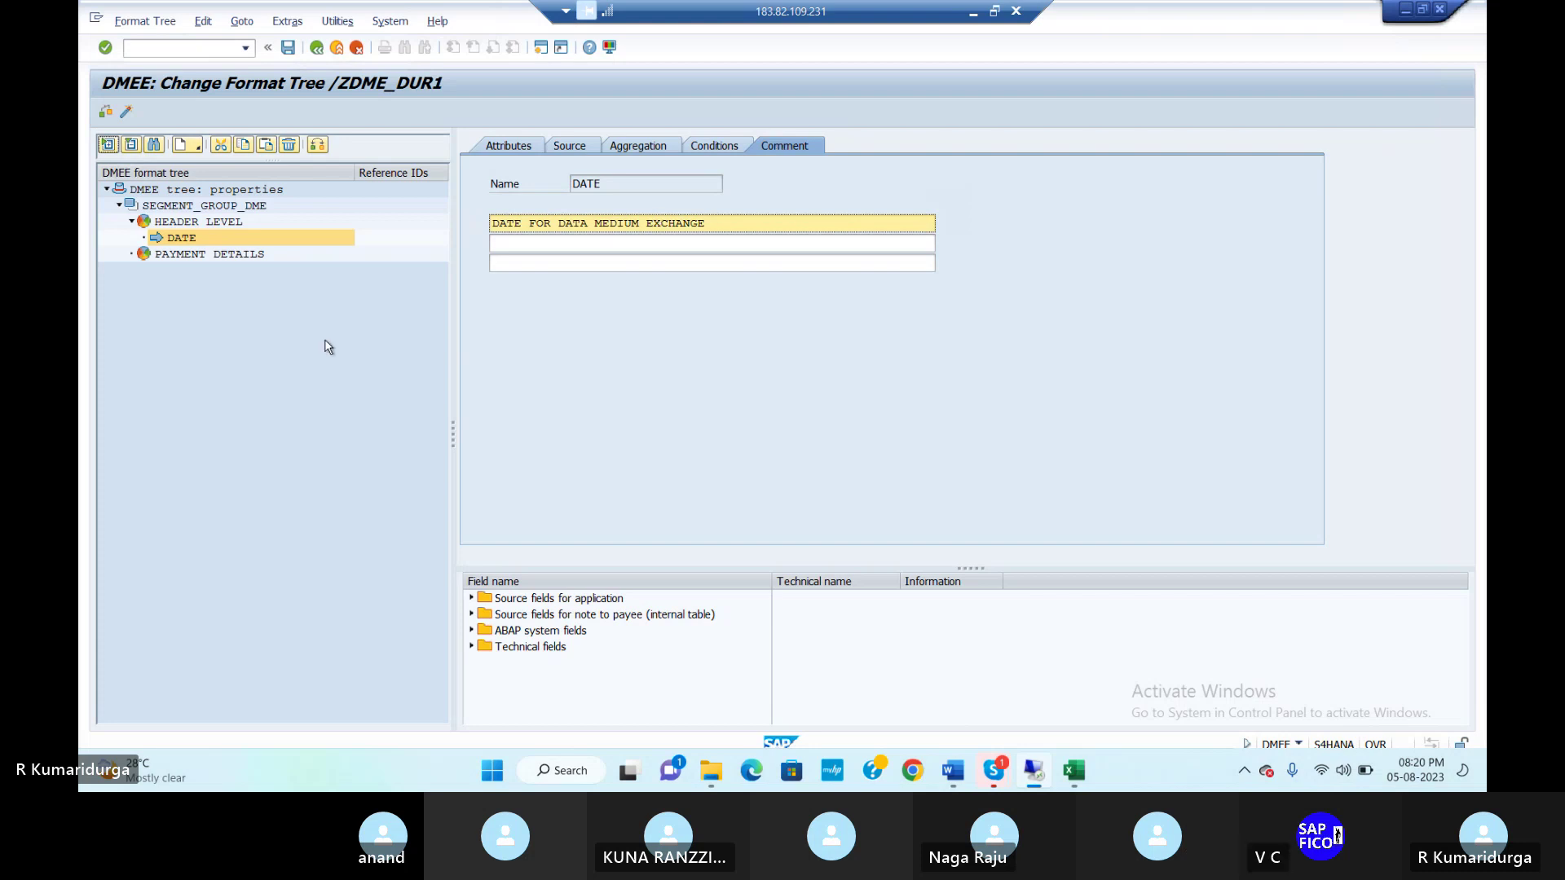
Step: Create a new element directly after DATE under the HEADER LEVEL segment
click(525, 152)
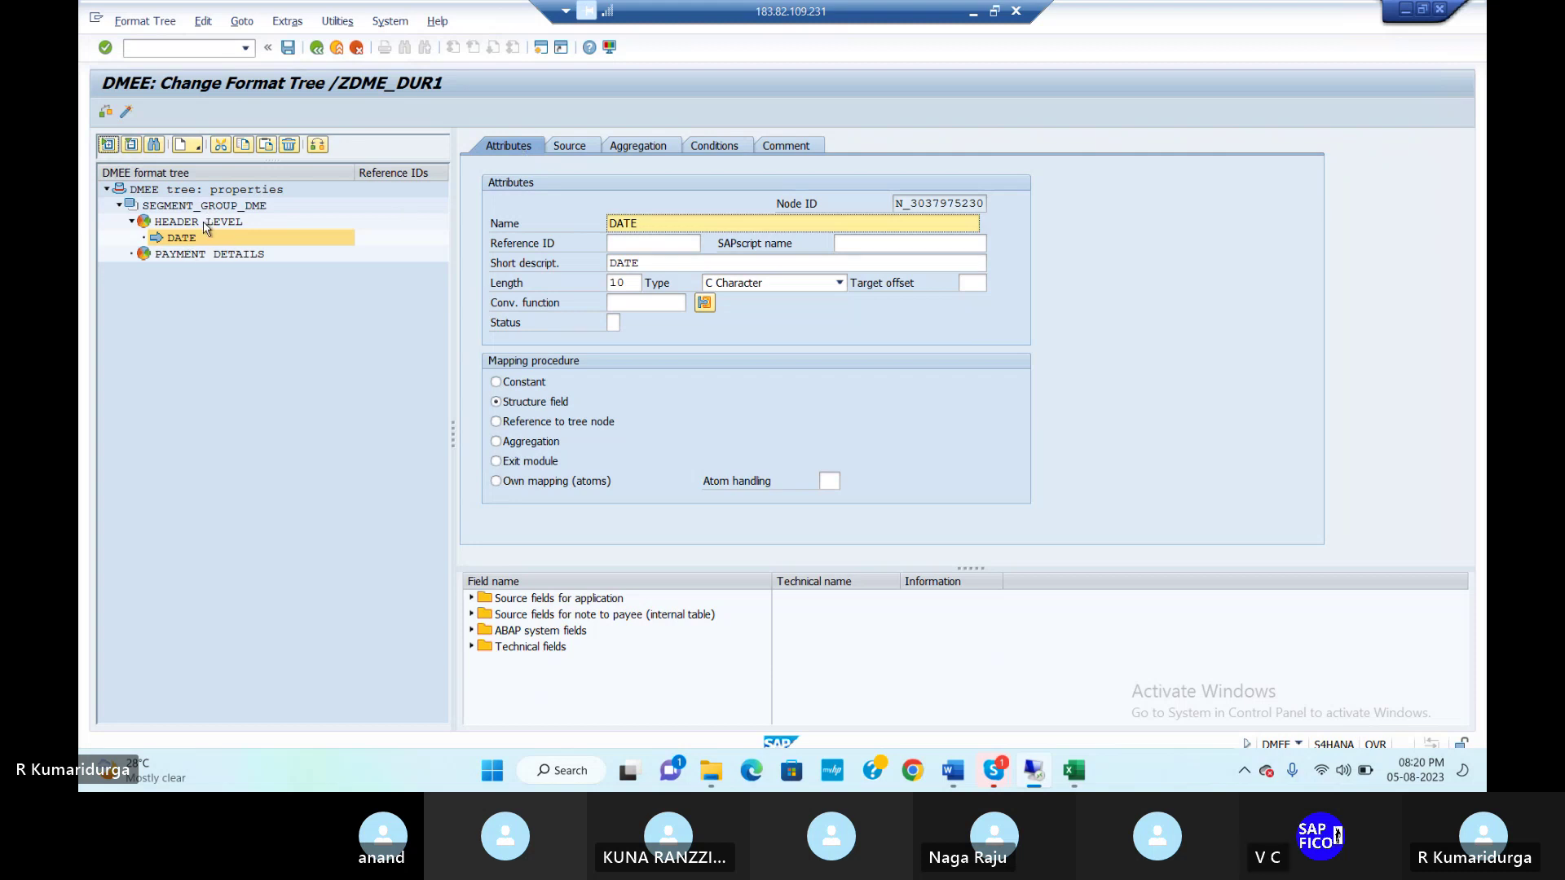
right_click(206, 224)
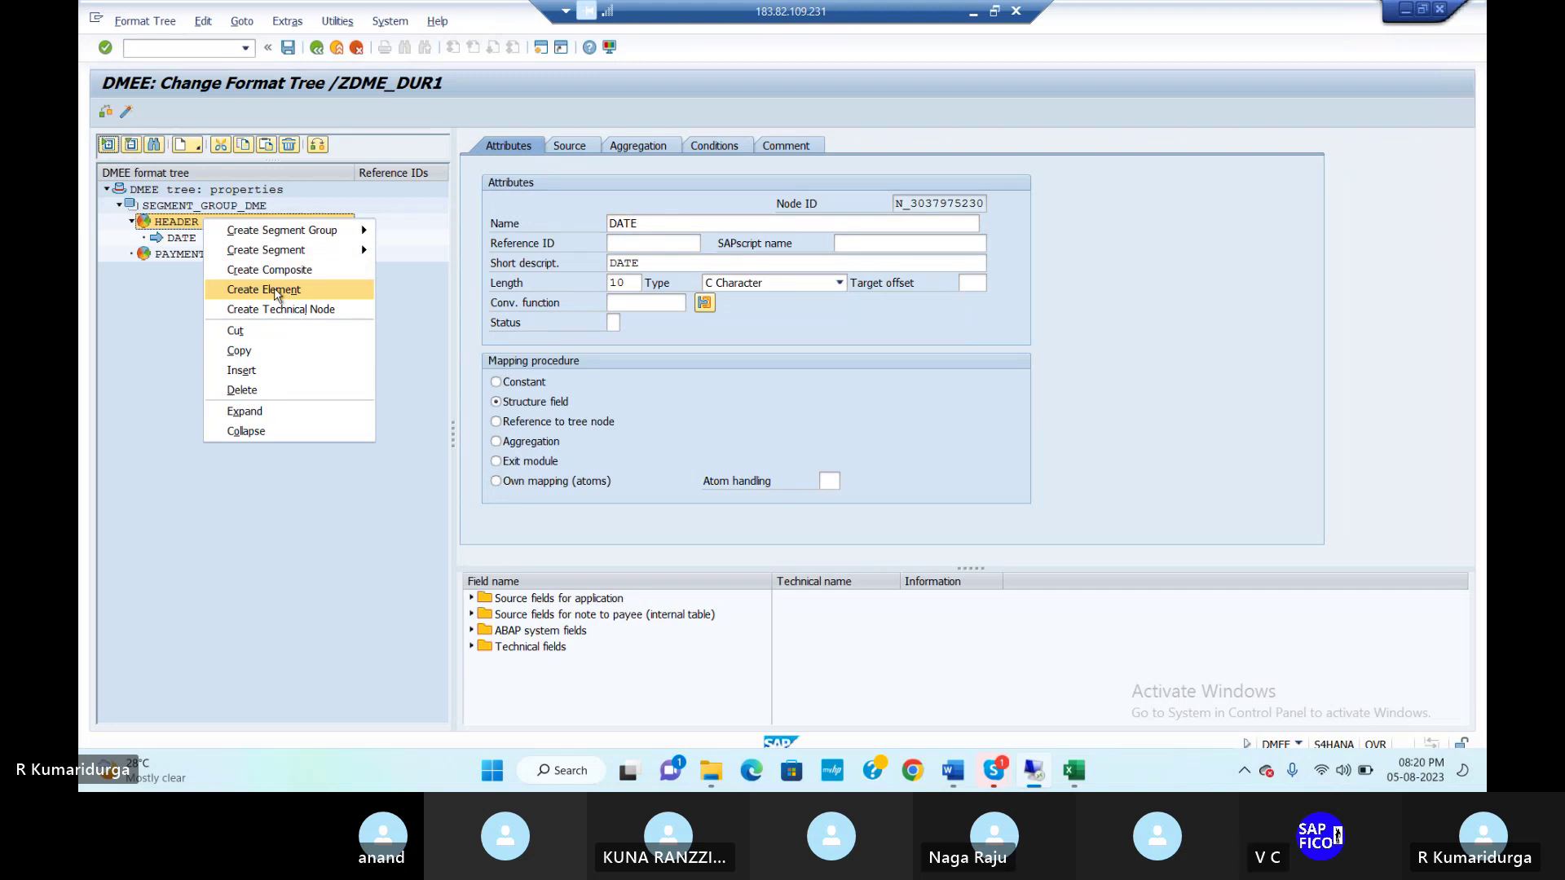
click(169, 303)
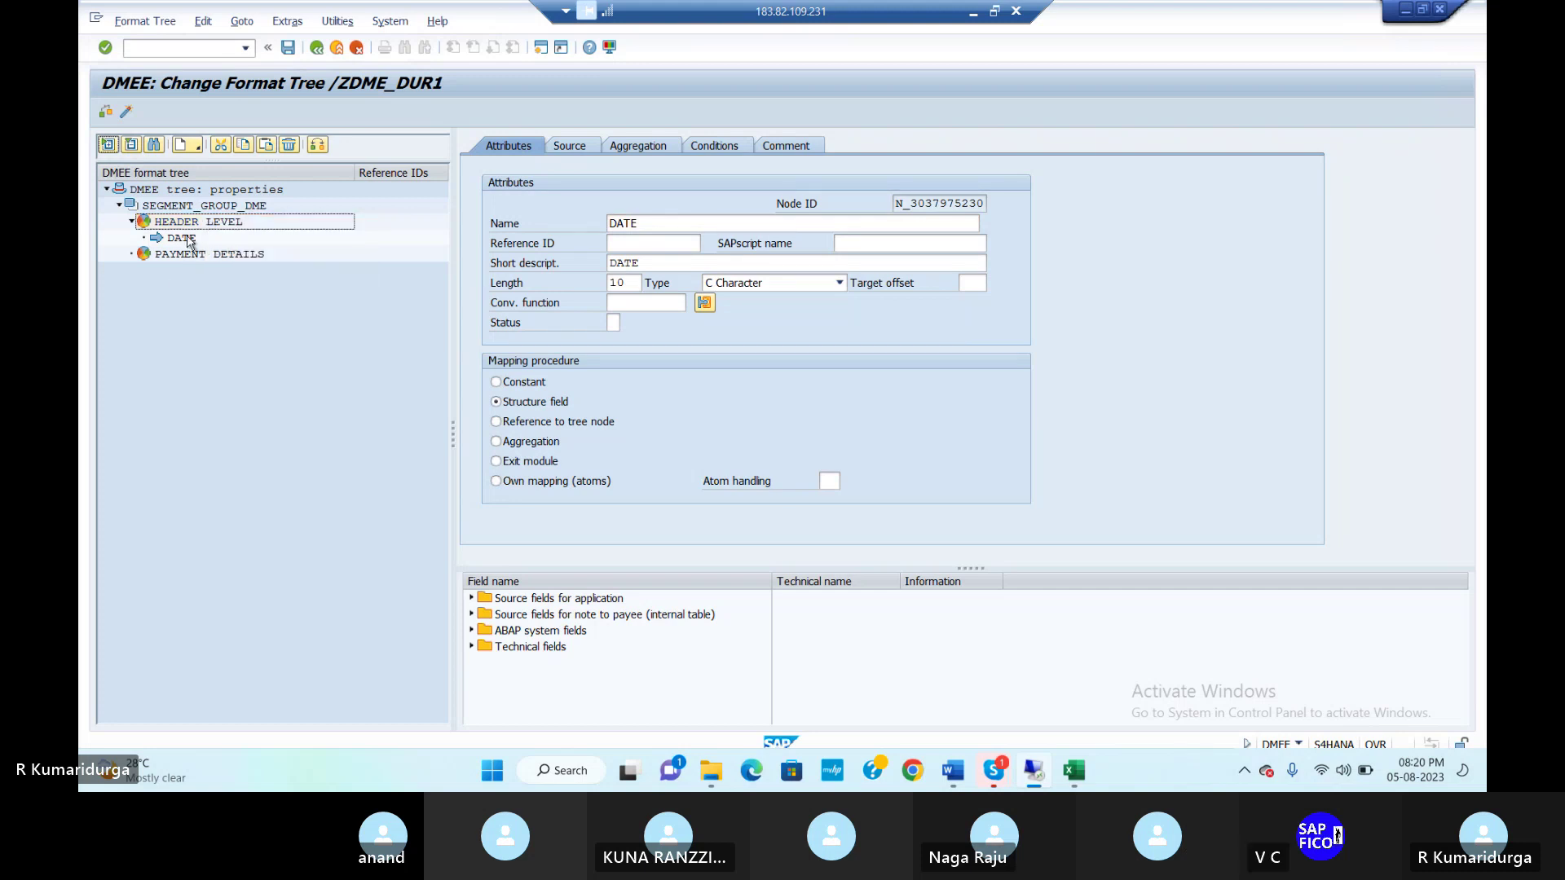
right_click(189, 239)
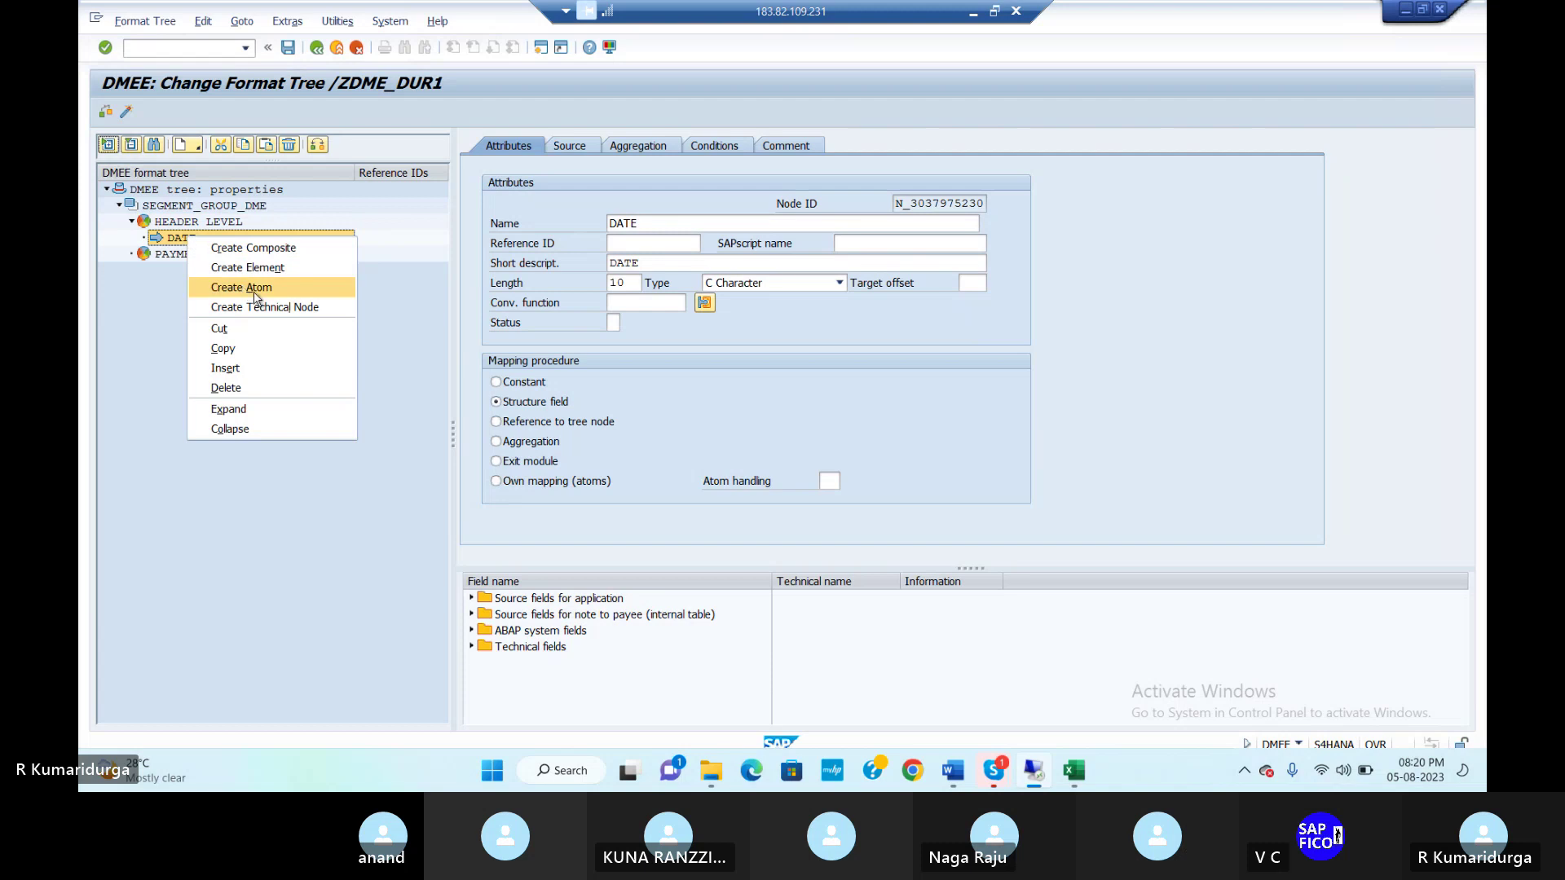
click(303, 270)
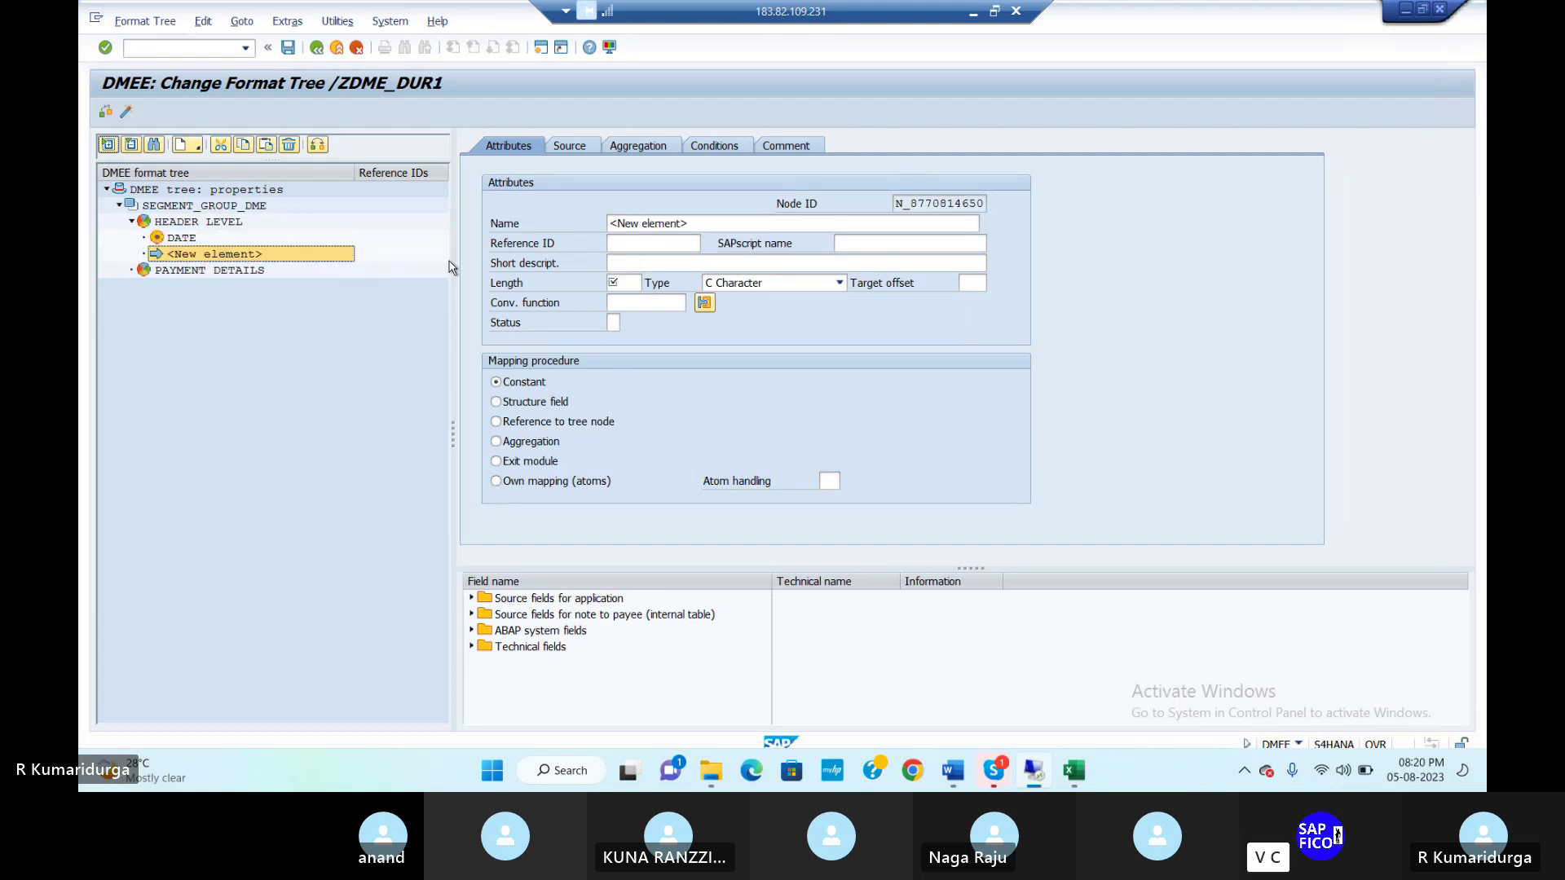
Step: Name the new element COMPANY CODE and give it the short description COMPANY CODE
click(610, 226)
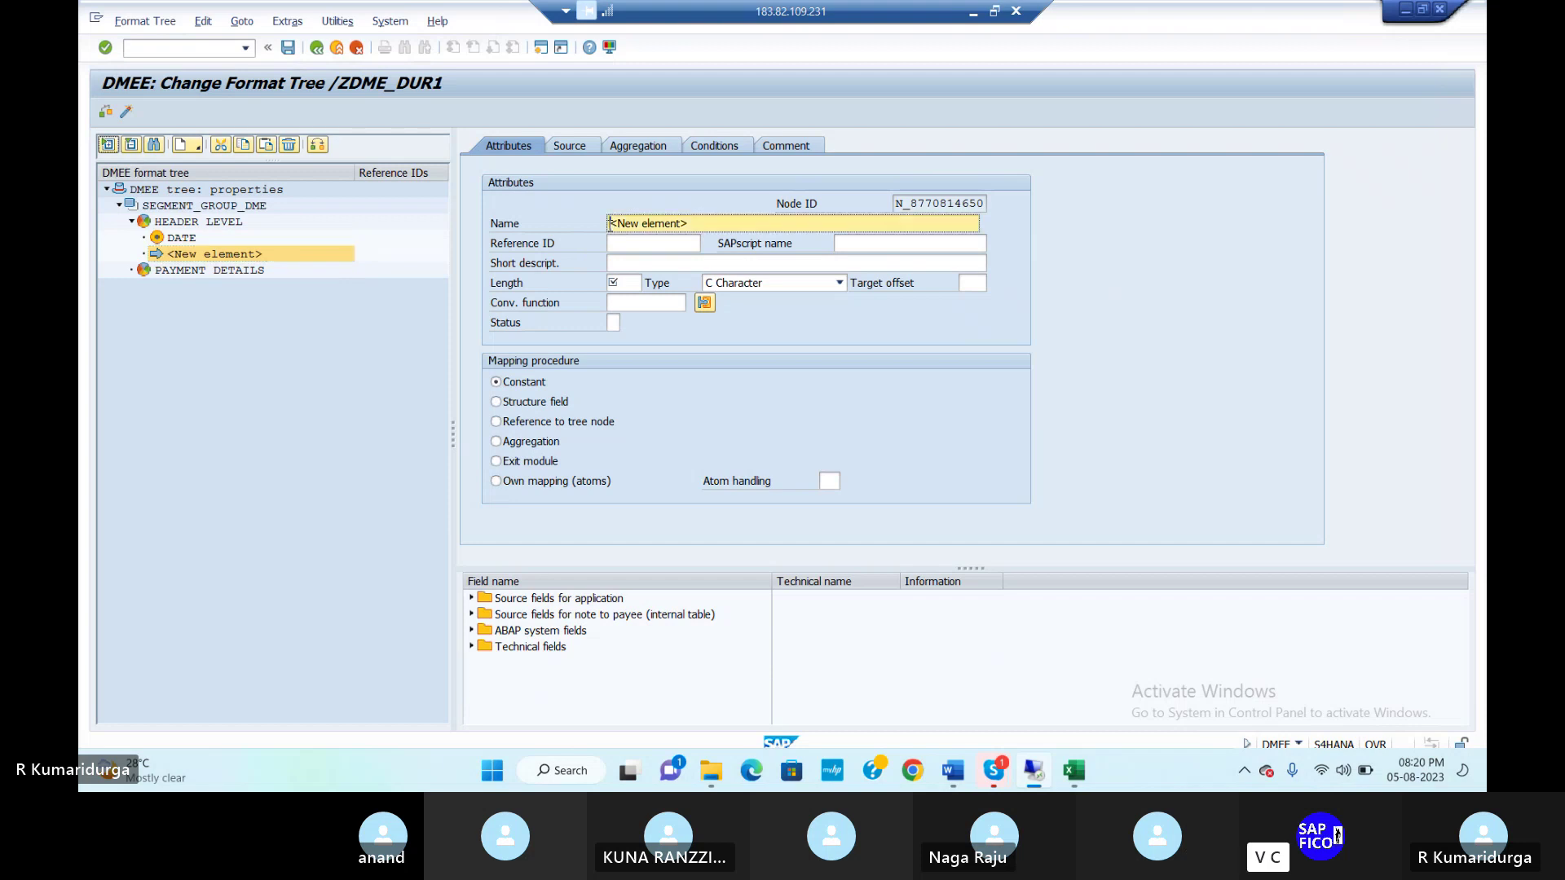
key(Delete)
key(Delete)
key(Delete)
key(Delete)
key(Delete)
key(Delete)
key(Delete)
key(Delete)
key(Delete)
key(Delete)
key(Delete)
key(Delete)
key(Delete)
text(COMPANY CODE)
click(620, 265)
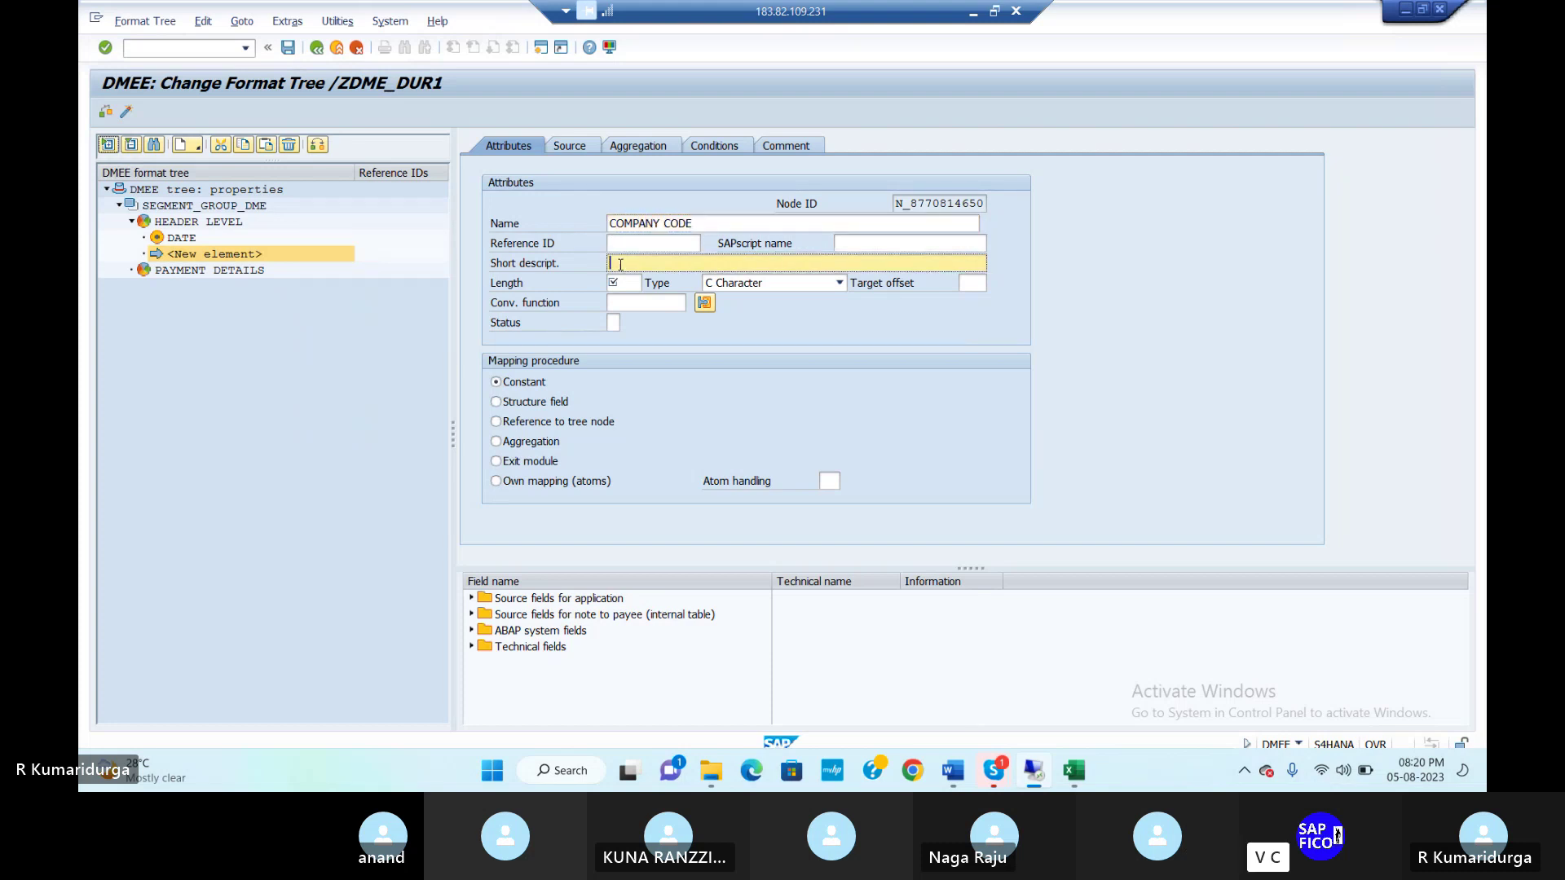
text(COMPANY  CODE)
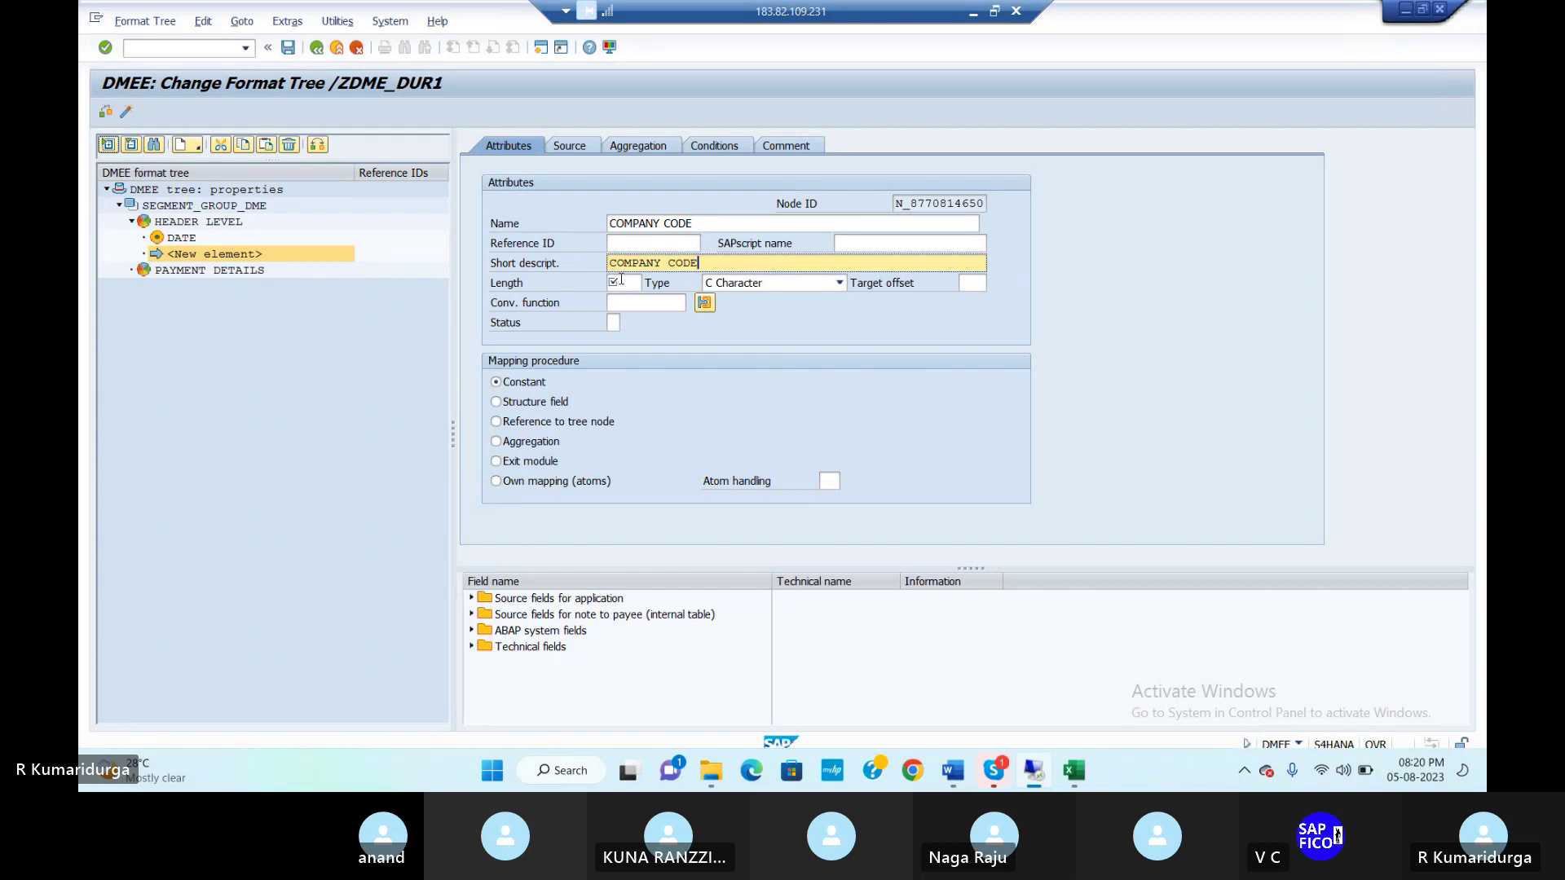
Step: Set the COMPANY CODE element's length to 4 and its mapping procedure to Structure field
click(621, 281)
text(4)
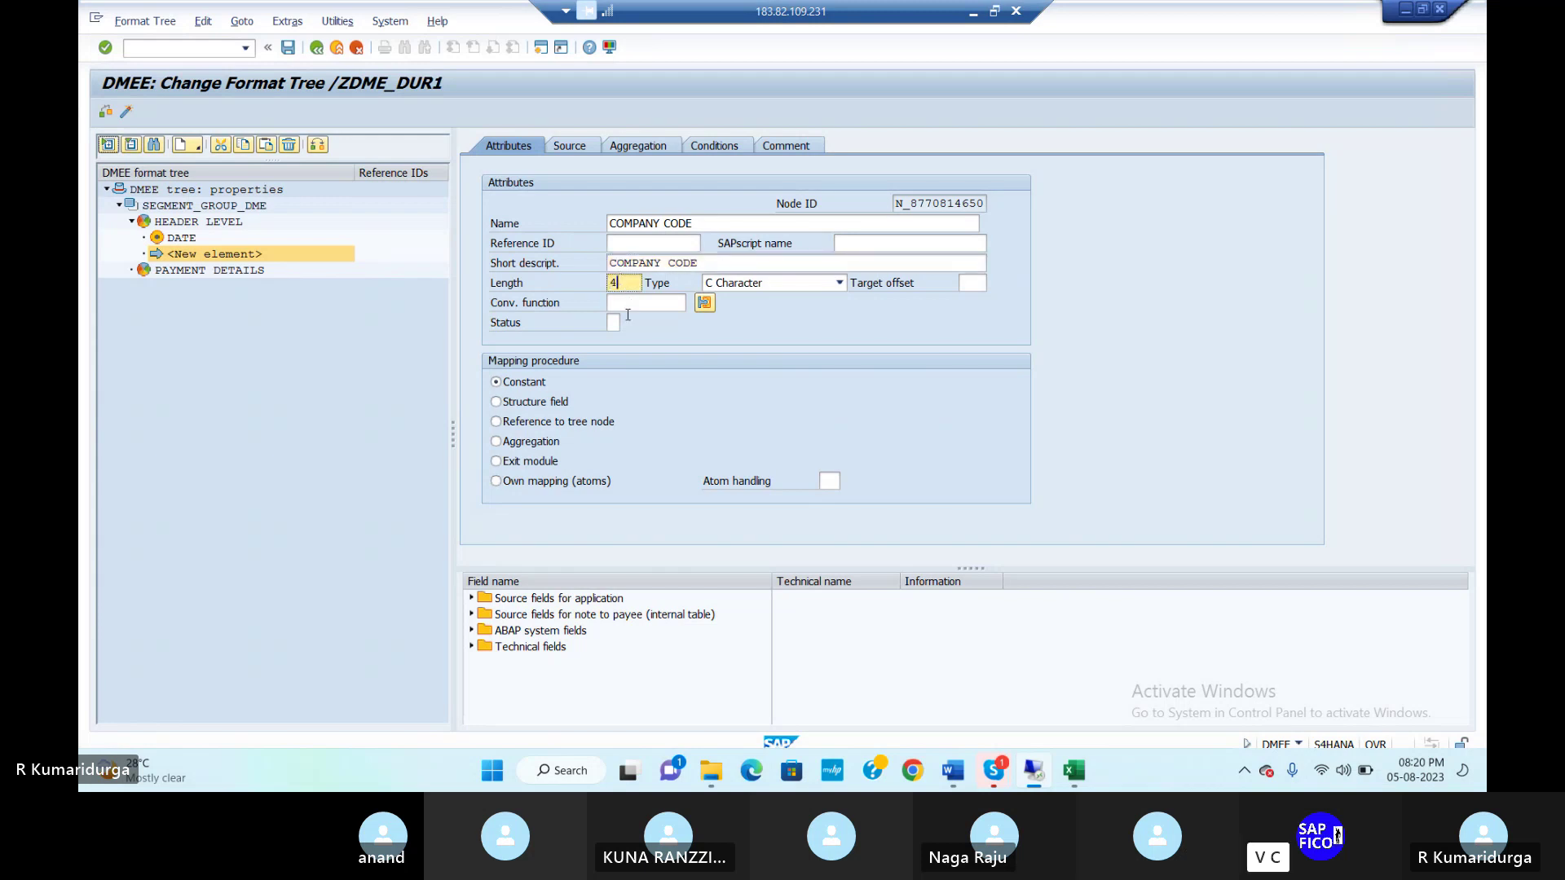
click(497, 402)
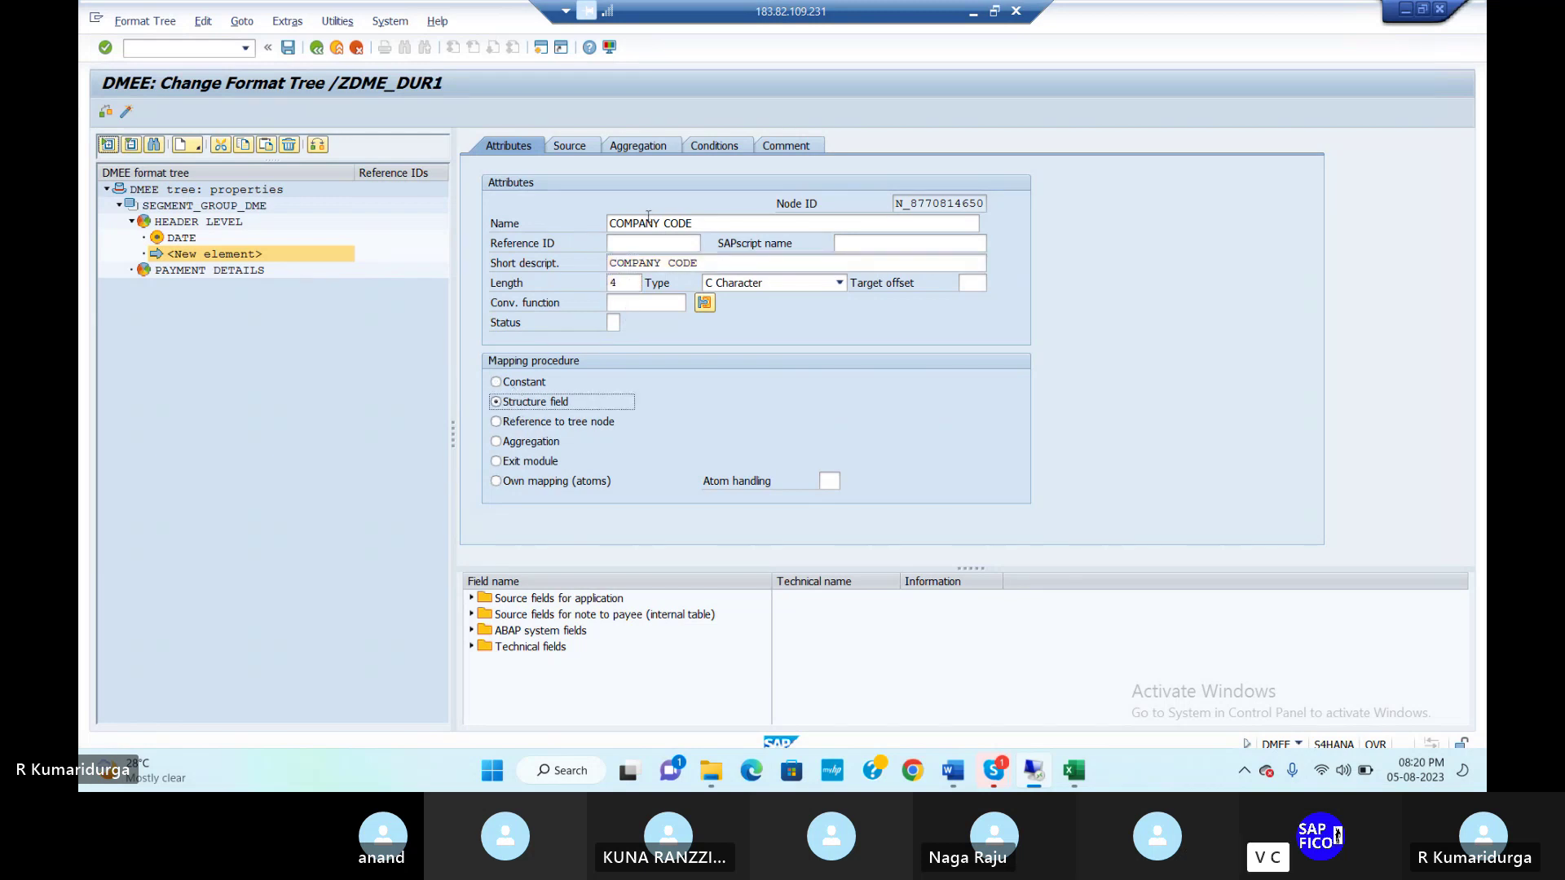
Step: Map the COMPANY CODE element's source to structure FPAYH and field name ZBUKR, checking the mapping against the Excel workbook
click(581, 152)
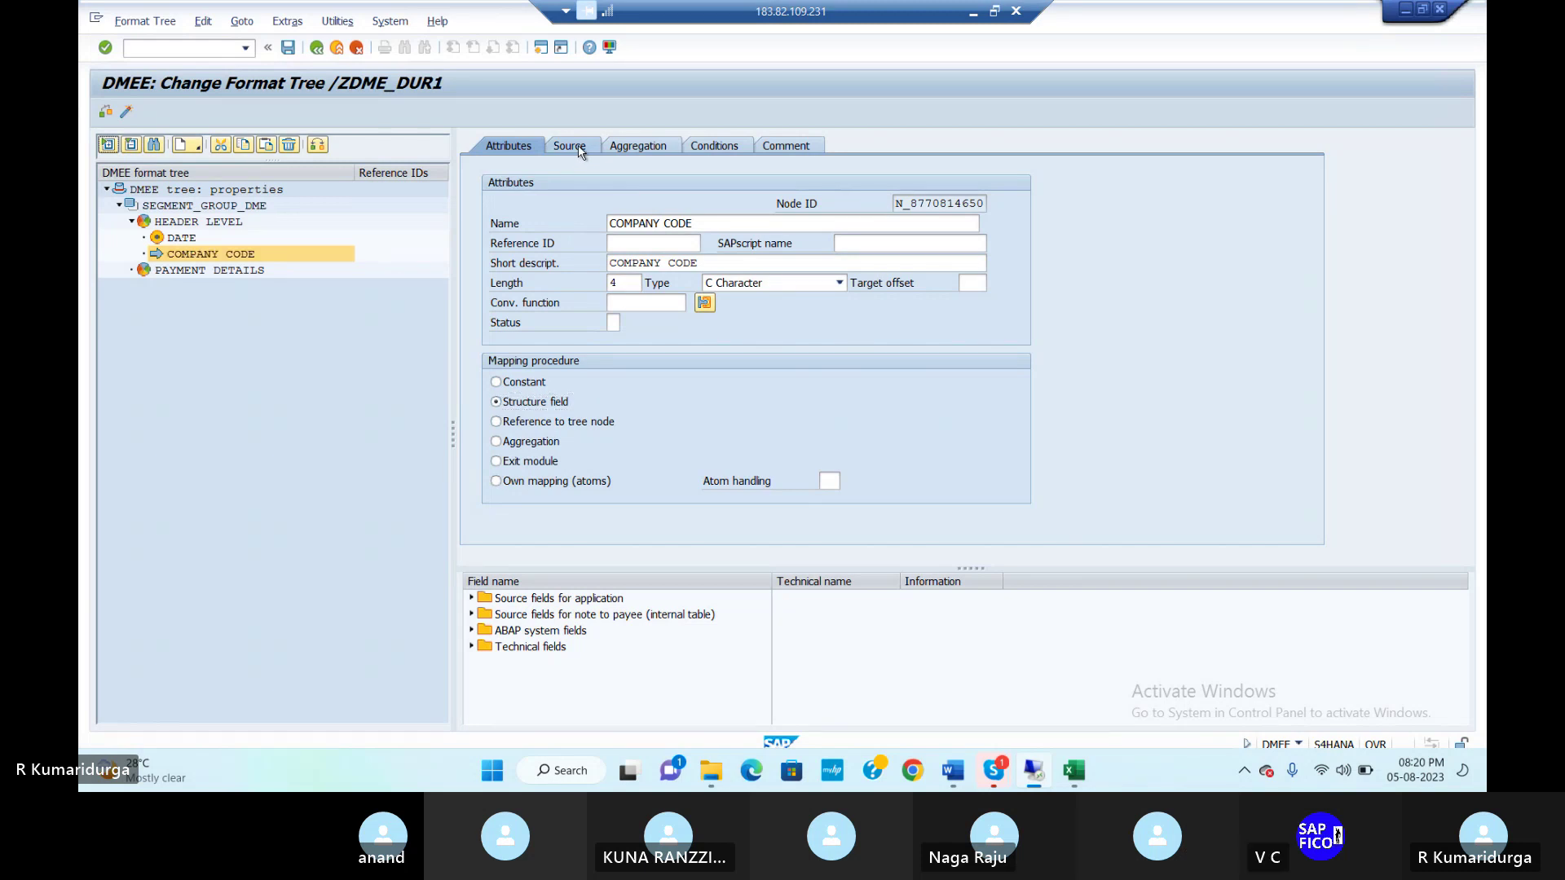
click(629, 320)
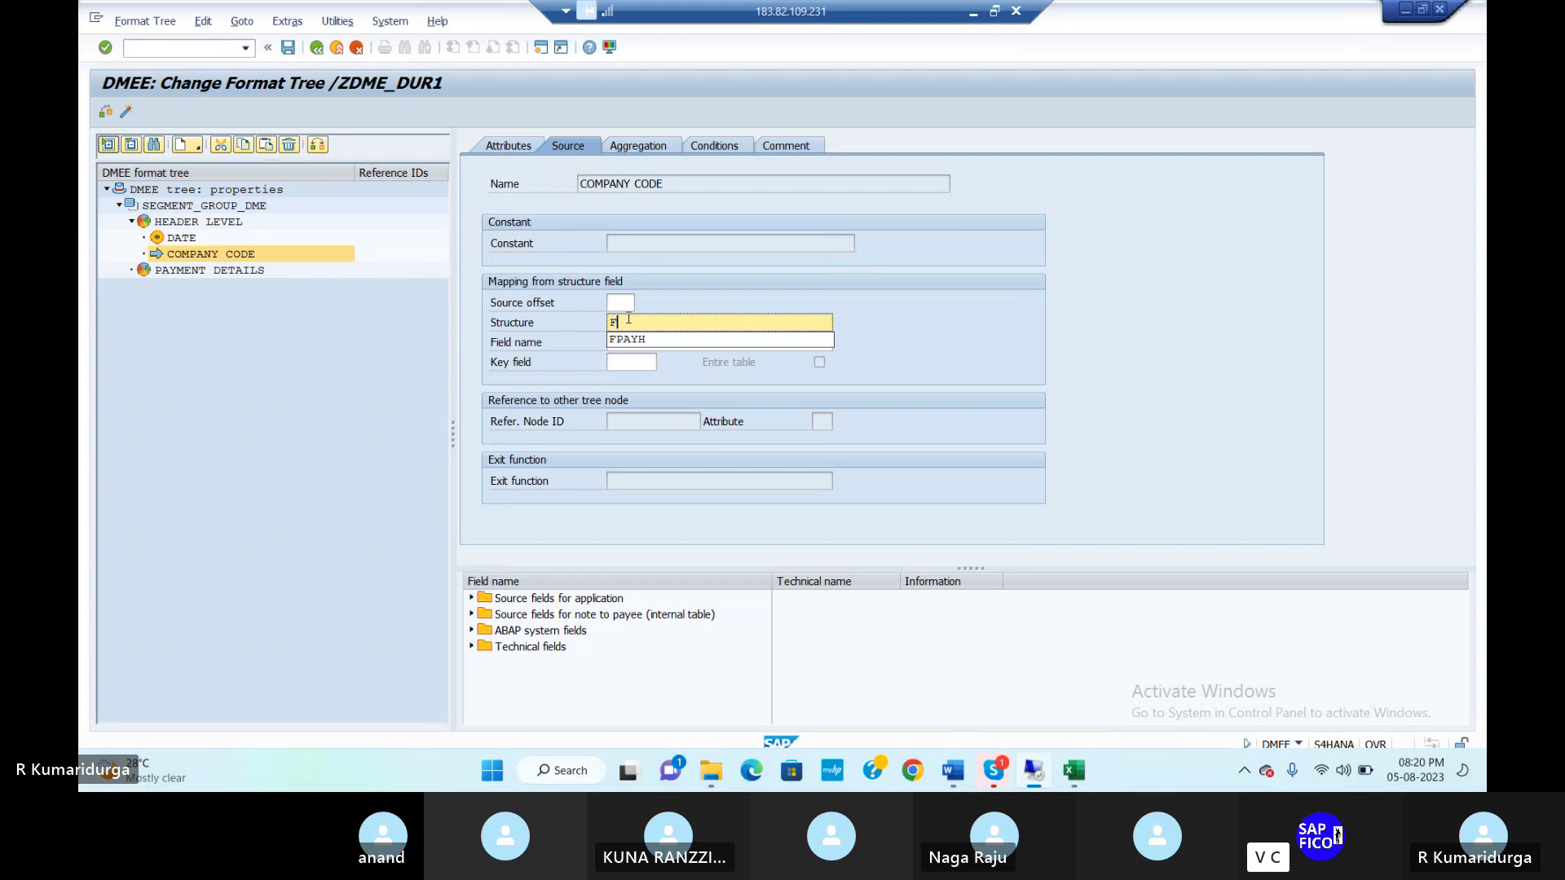
key(Down)
key(Return)
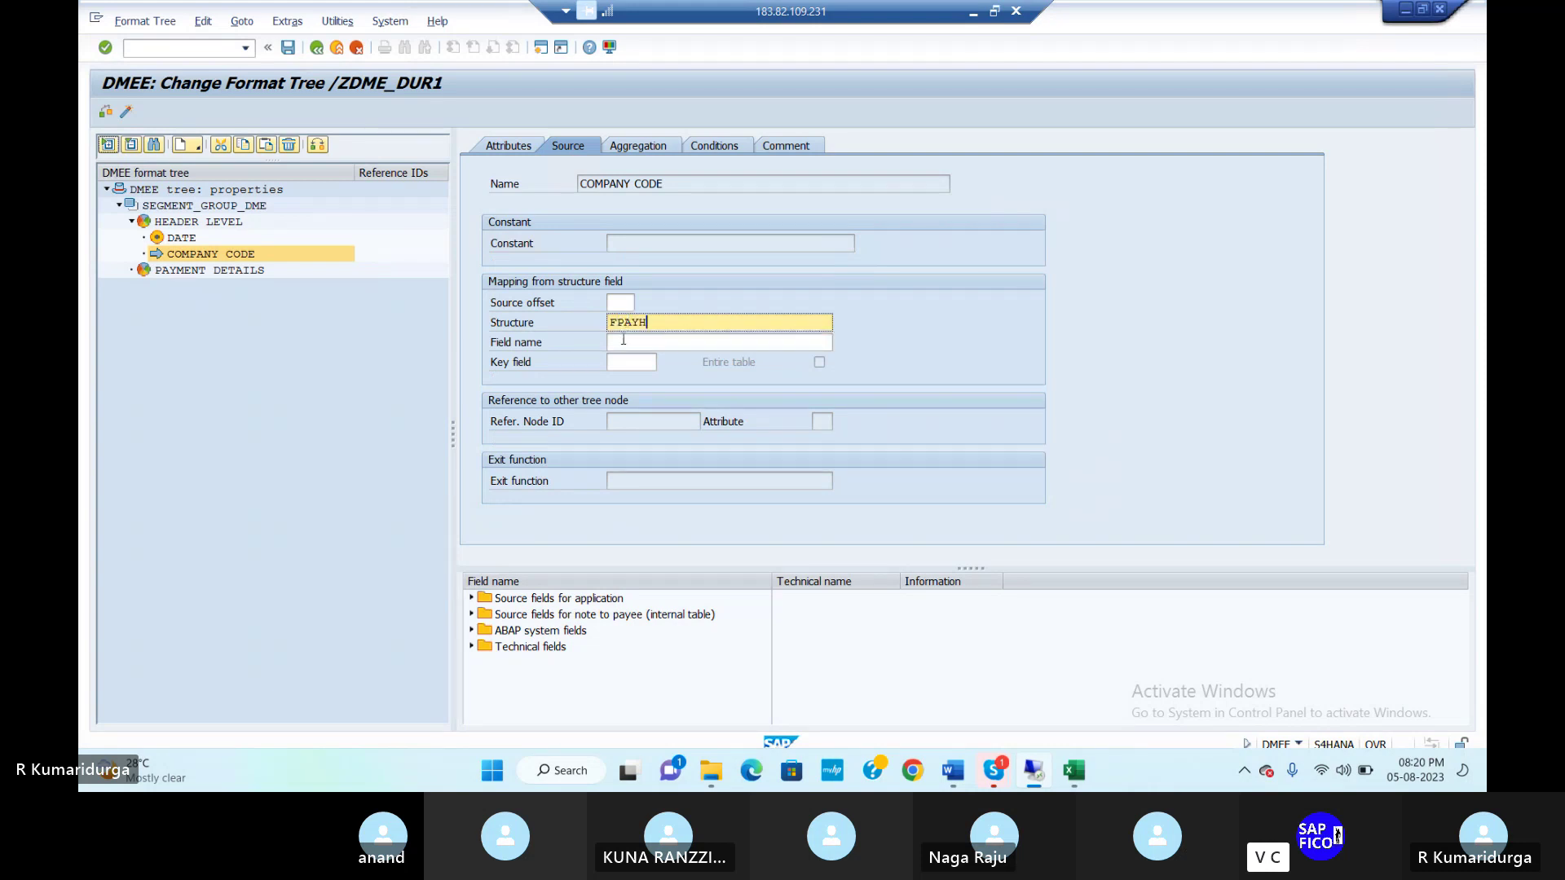
click(624, 342)
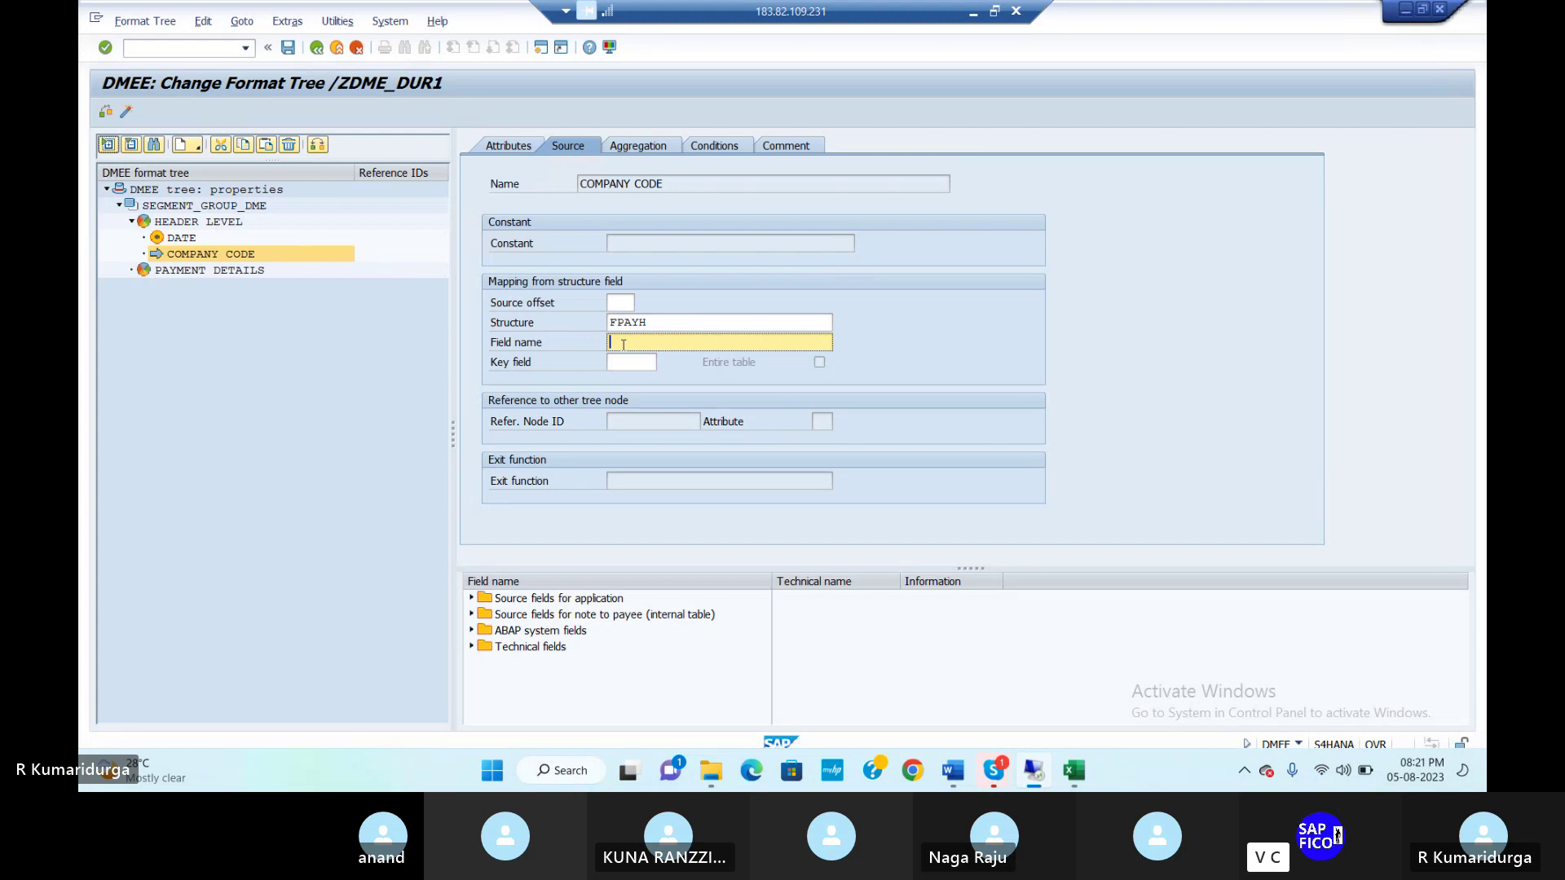
text(Z)
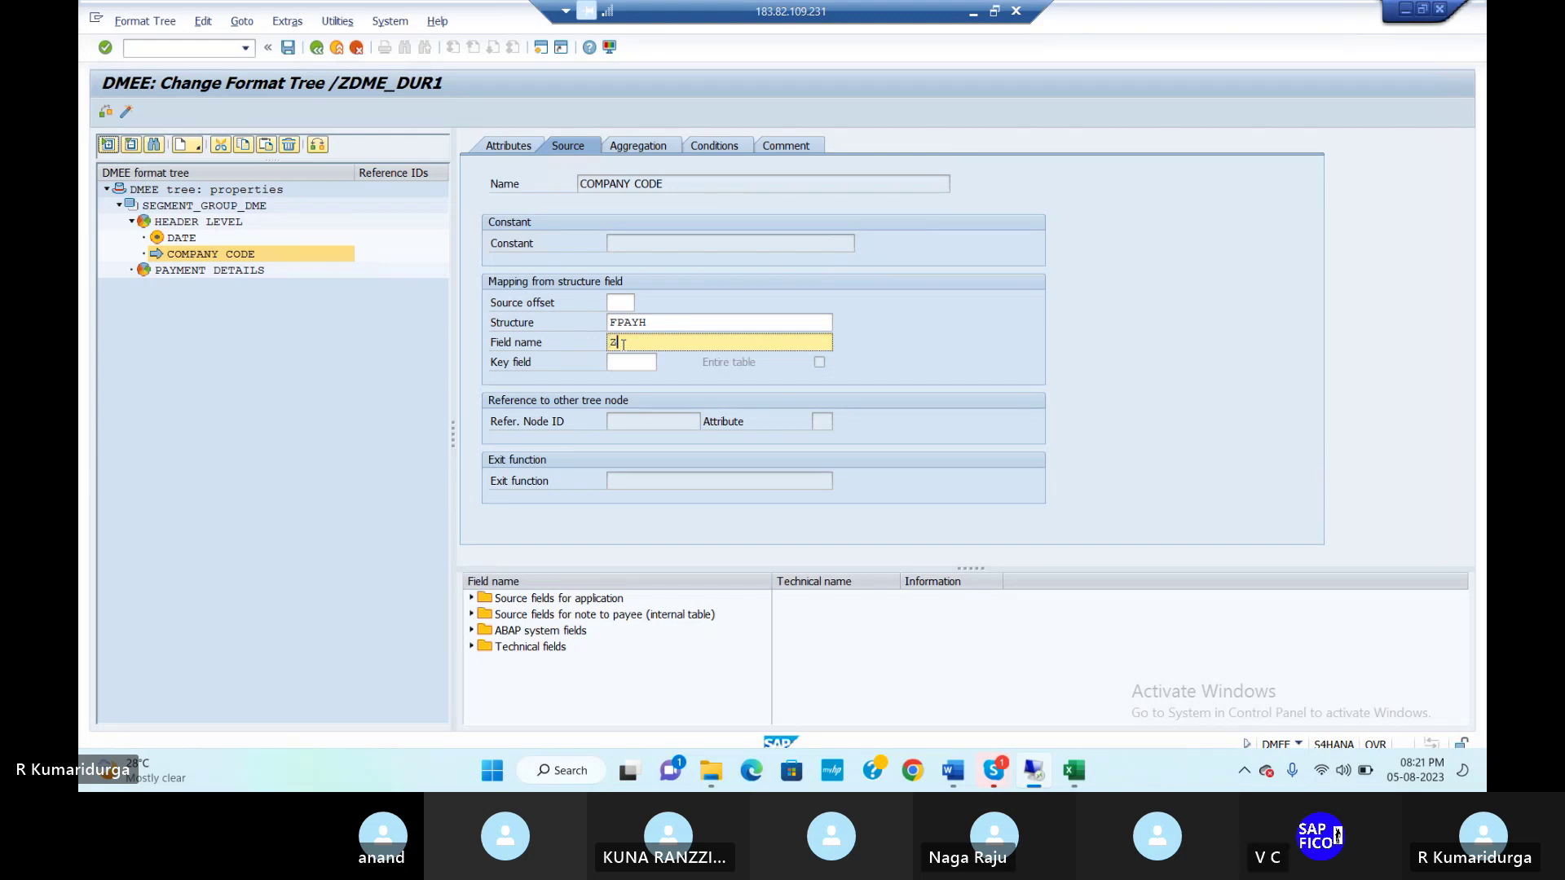
text(BU)
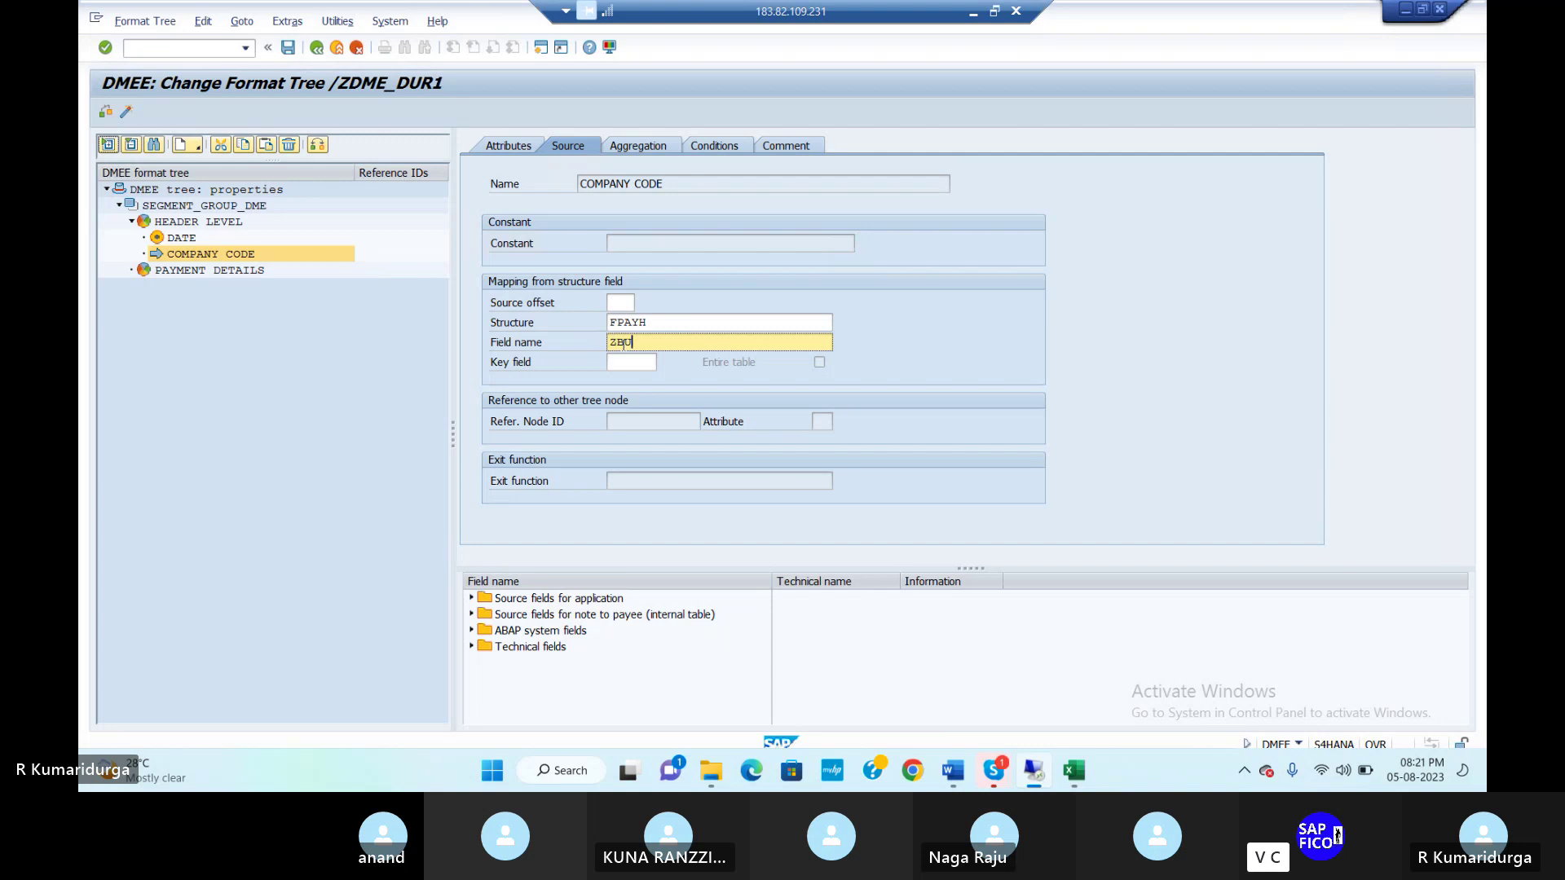
text(KR)
mouse_move(1084, 771)
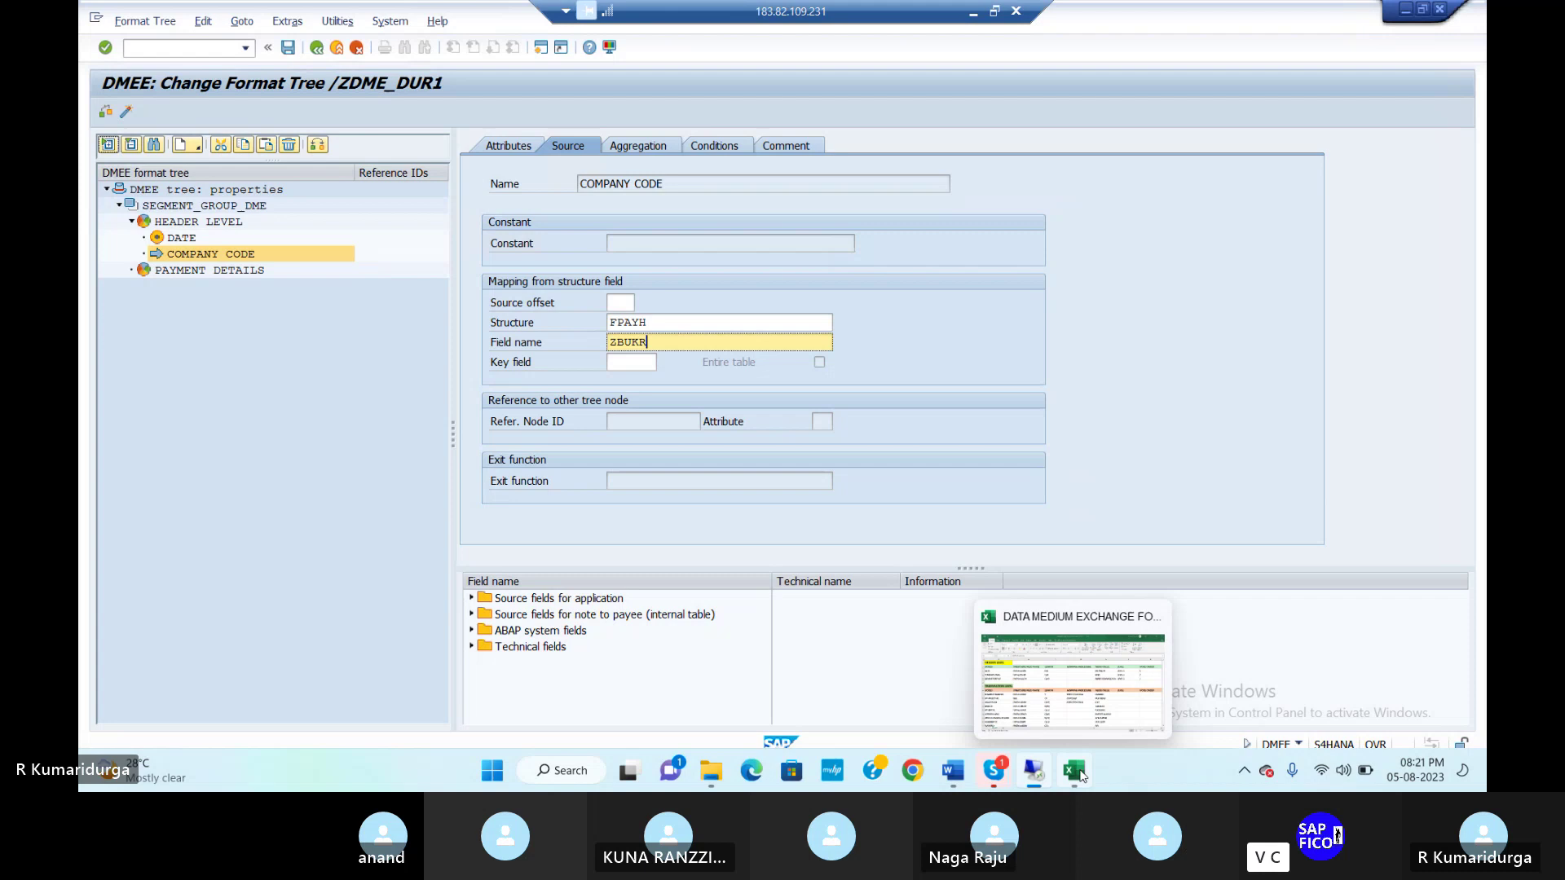
click(1098, 703)
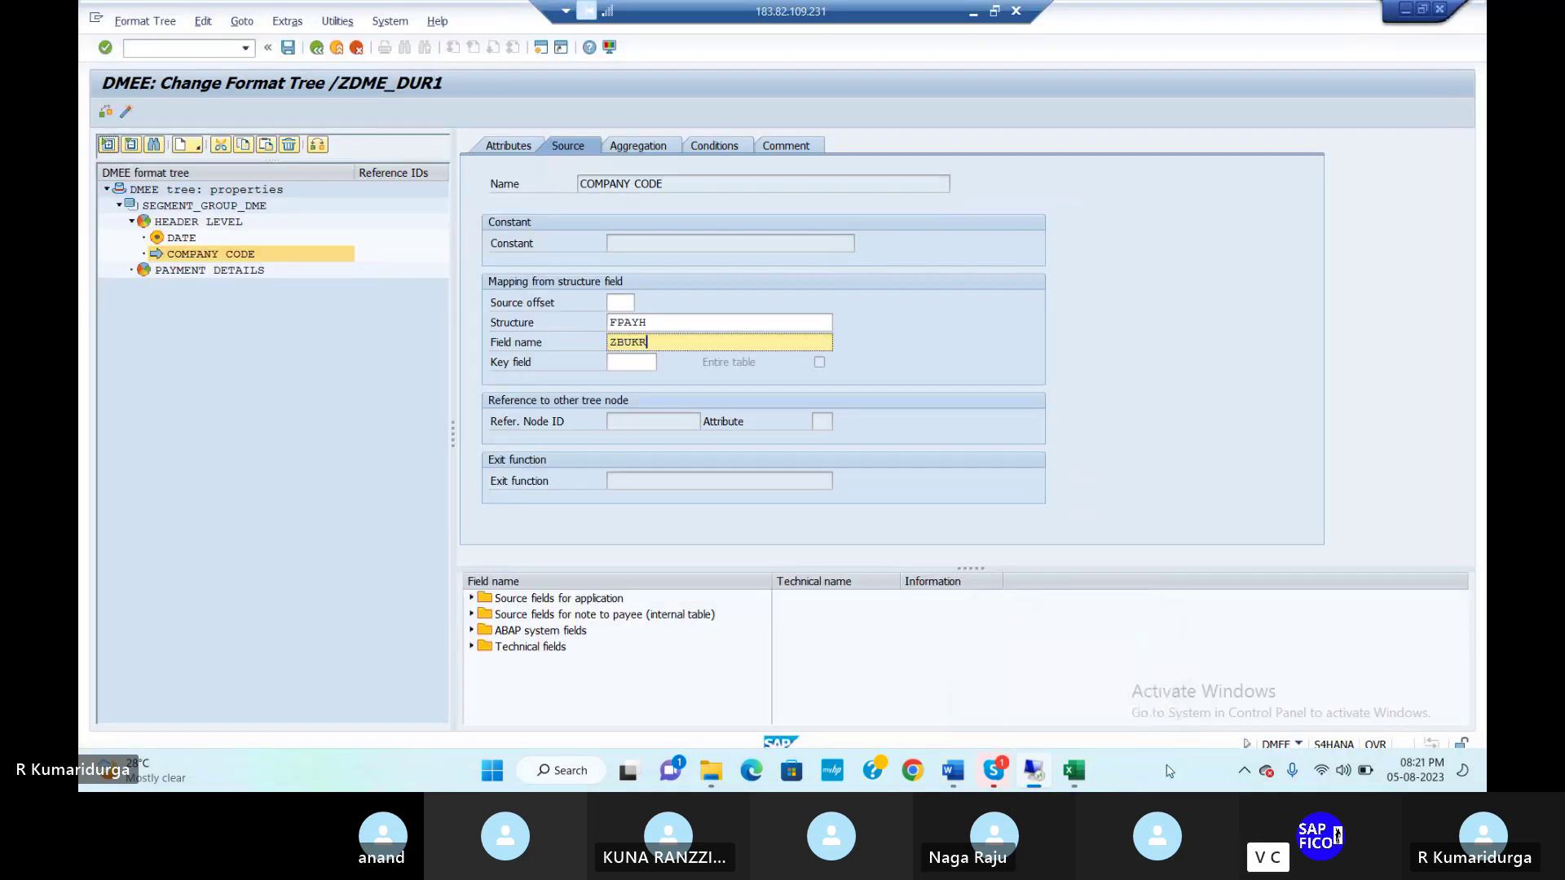
Step: Add the comment COMPANY CODE FOR DATA MEDIUM EXCHANGE to the COMPANY CODE element
click(803, 149)
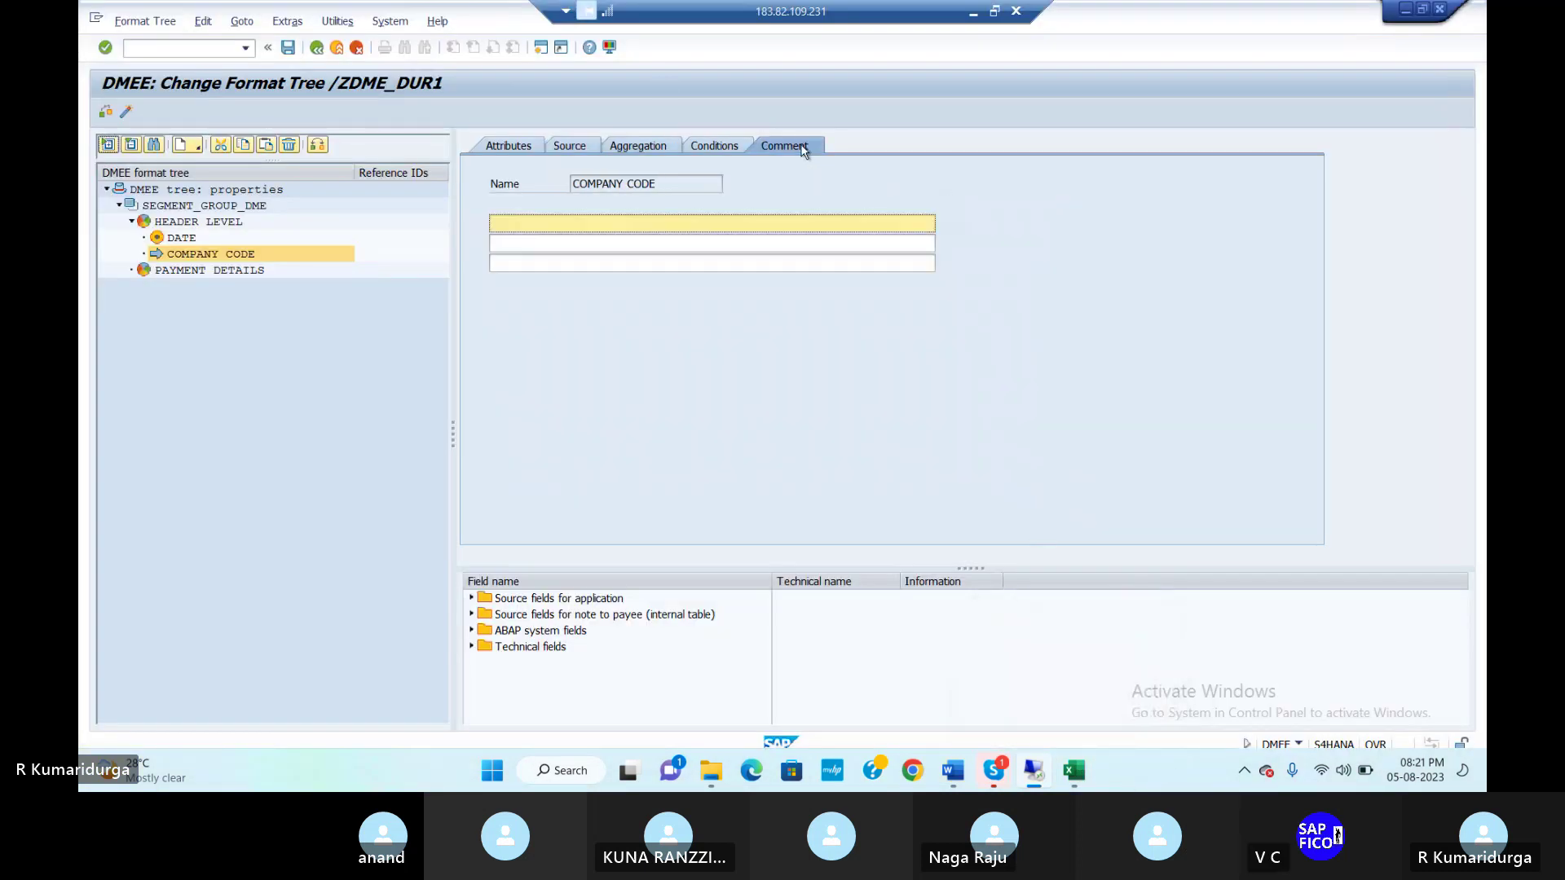
text(COMPANY CO)
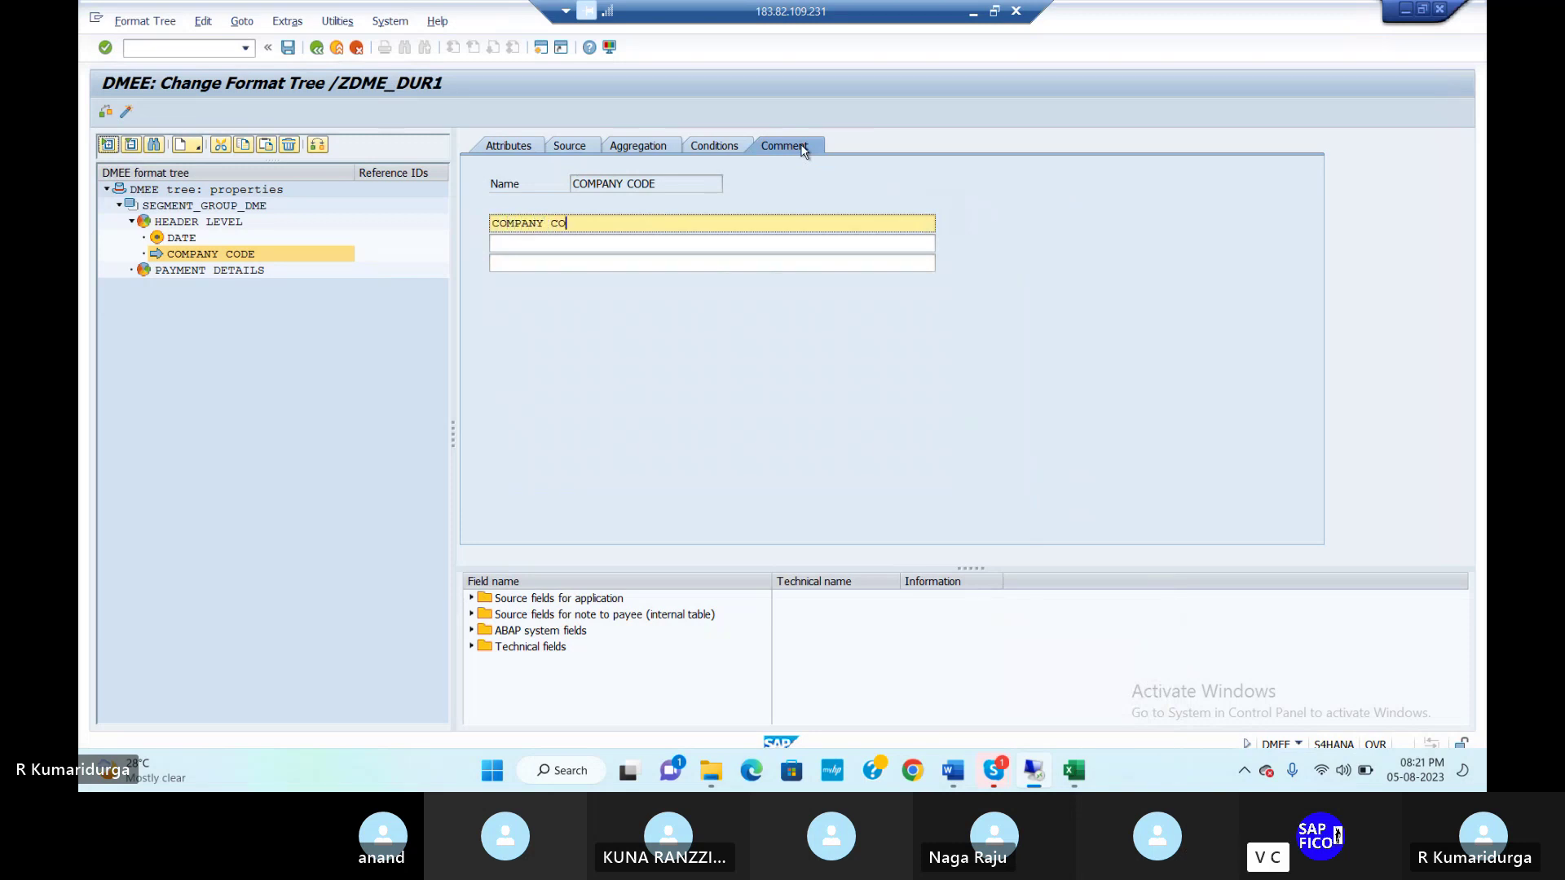
text(DE FOR DATA MEDIUM EXCHANGE)
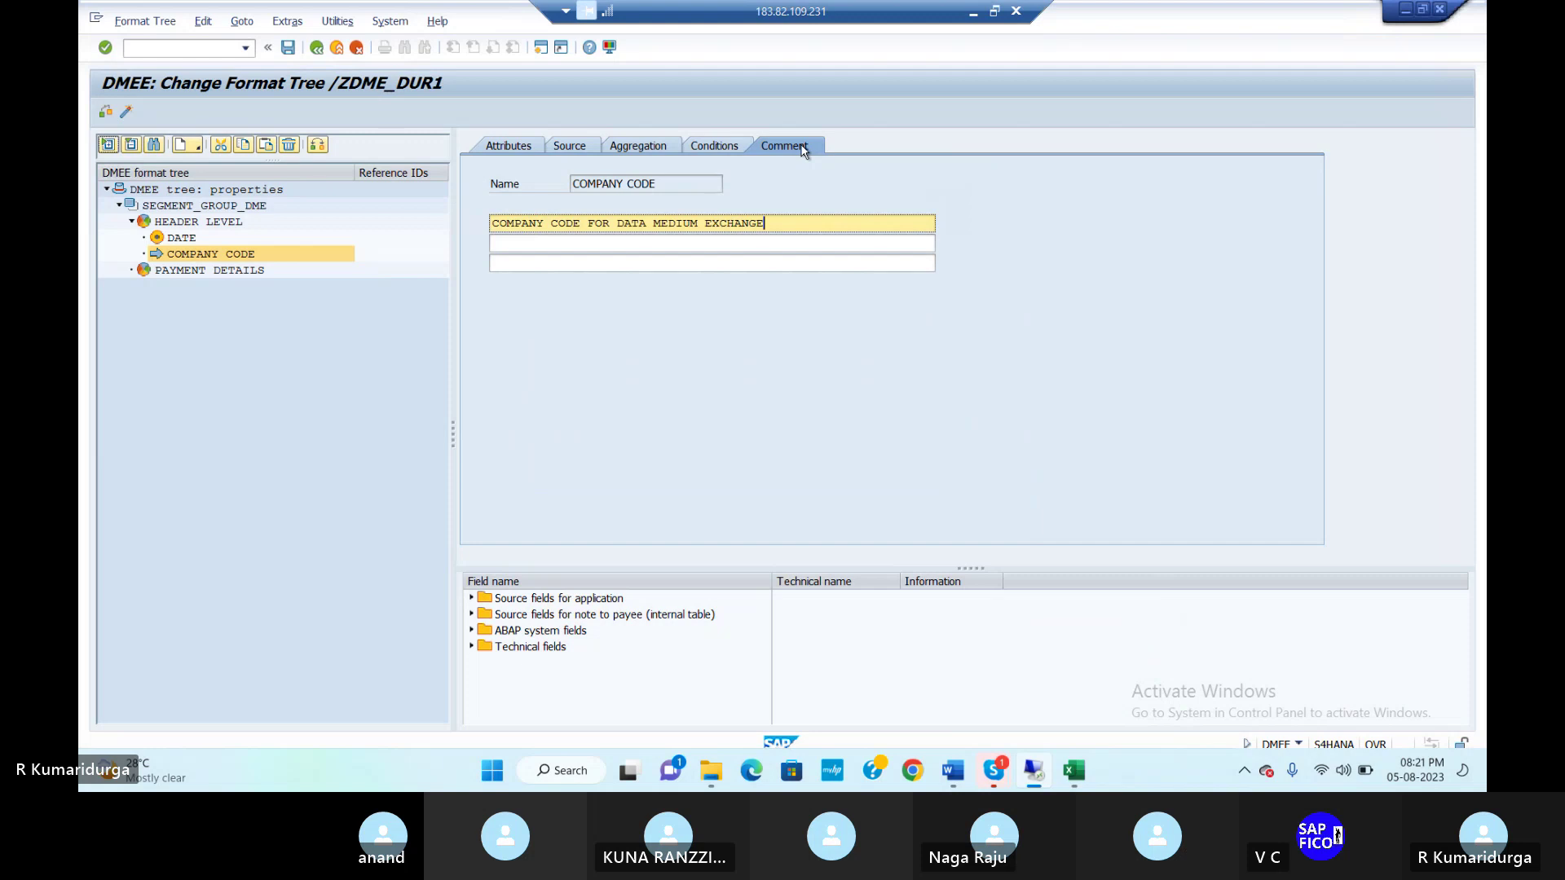
click(511, 145)
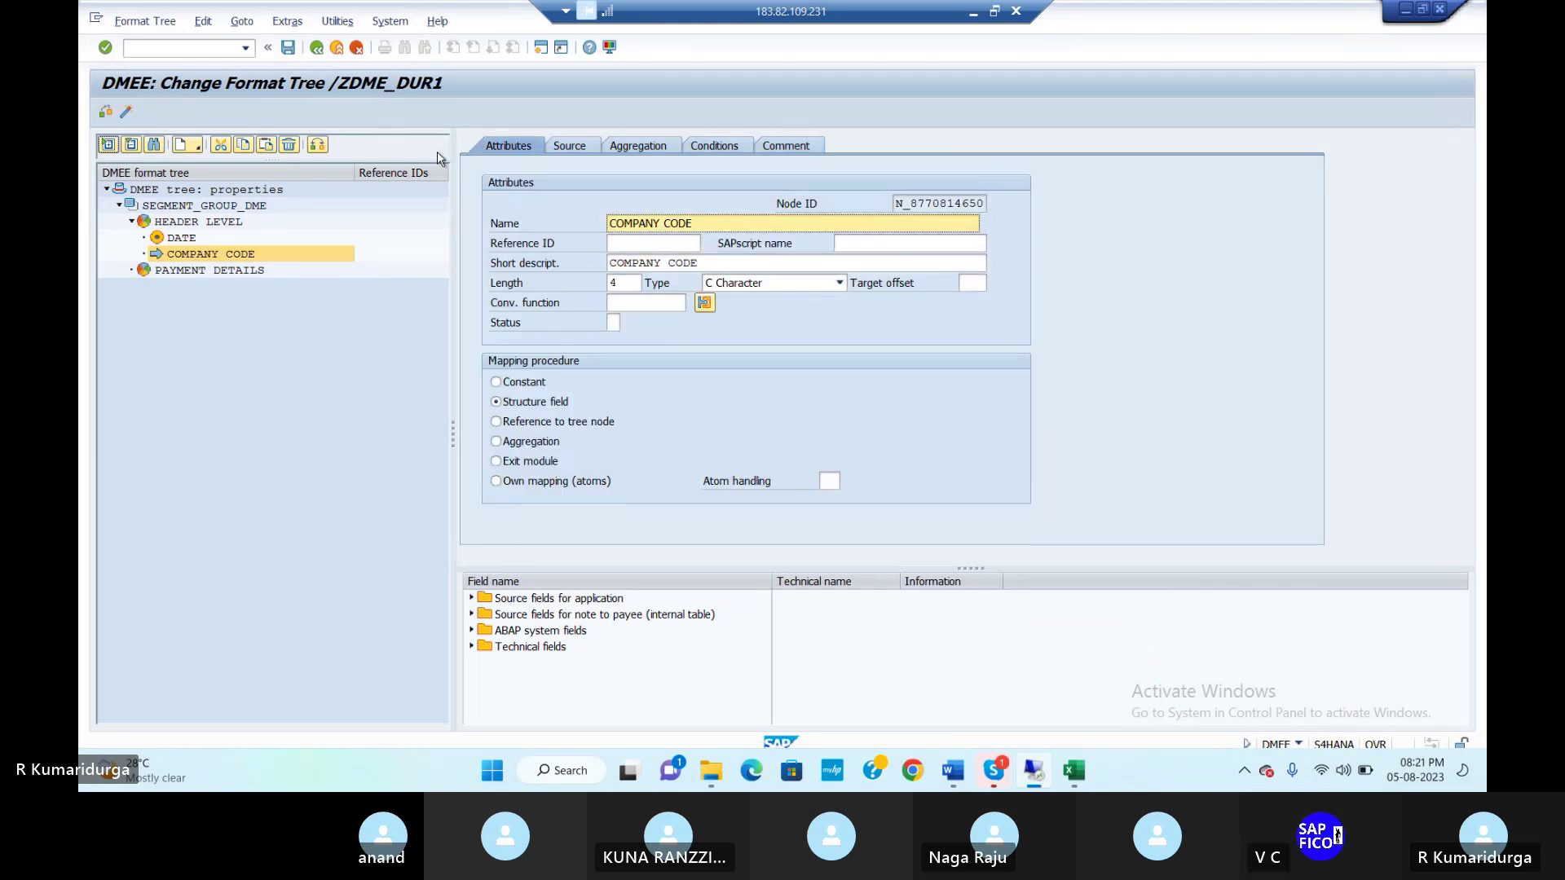
Step: Create a new element after COMPANY CODE under HEADER LEVEL and start clearing its placeholder name
right_click(208, 260)
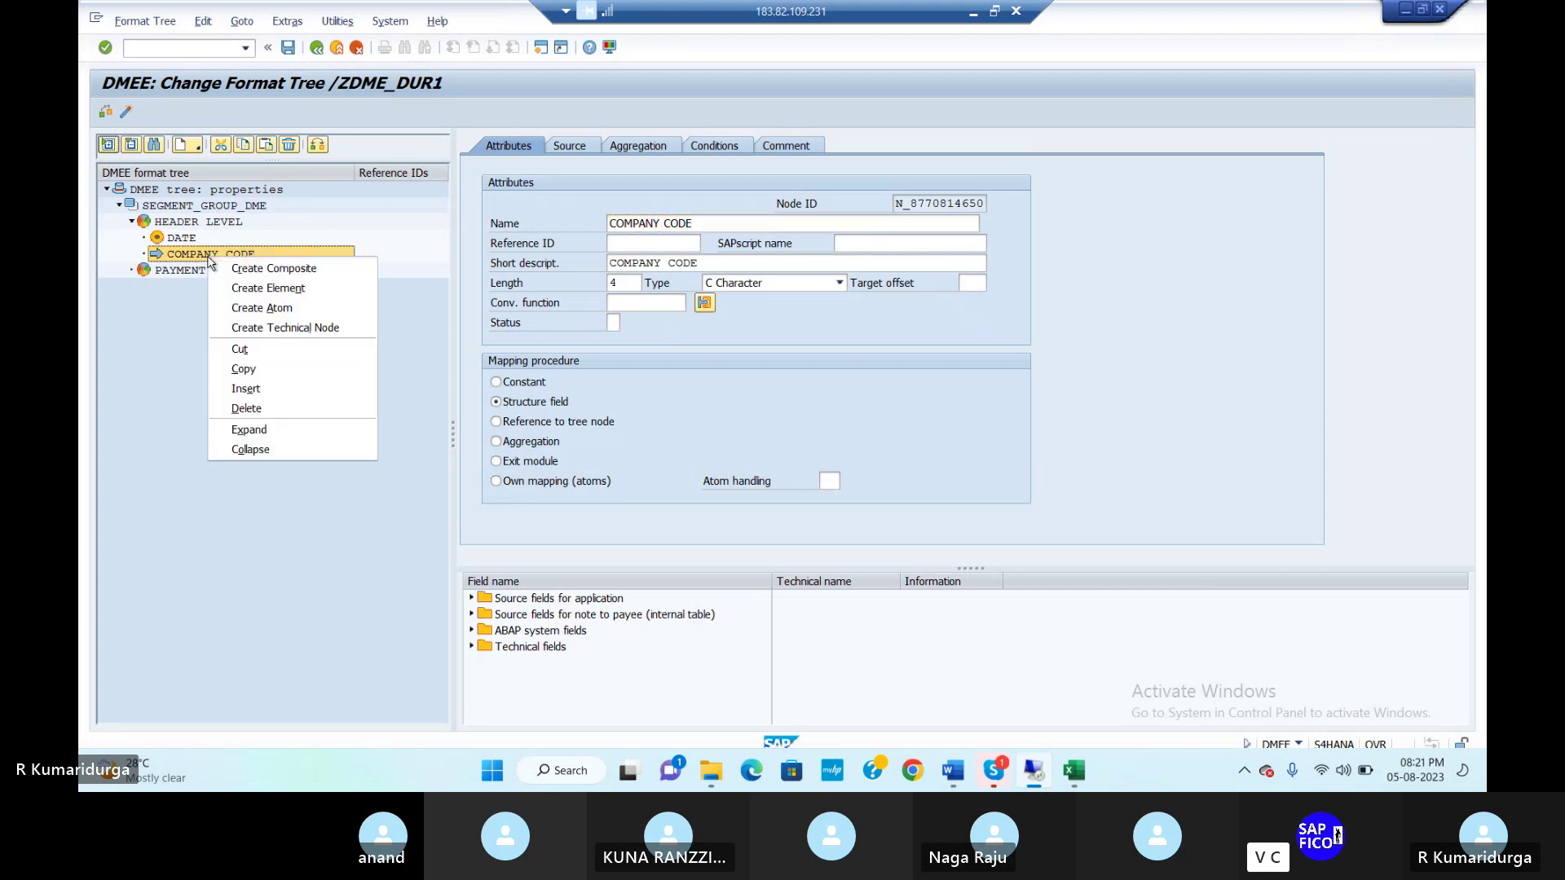
click(258, 289)
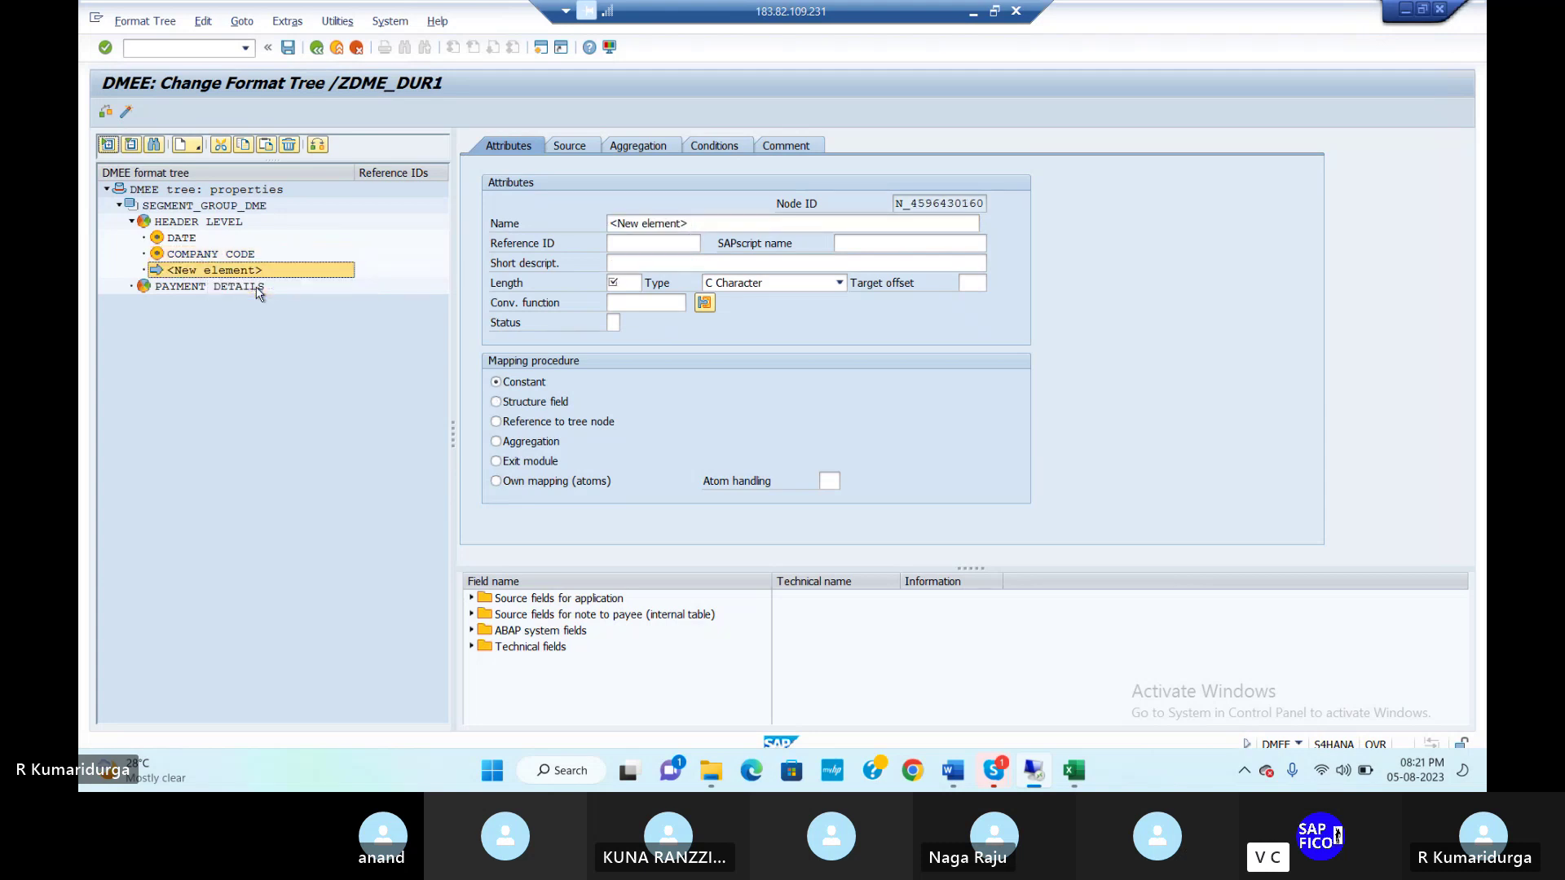
click(615, 225)
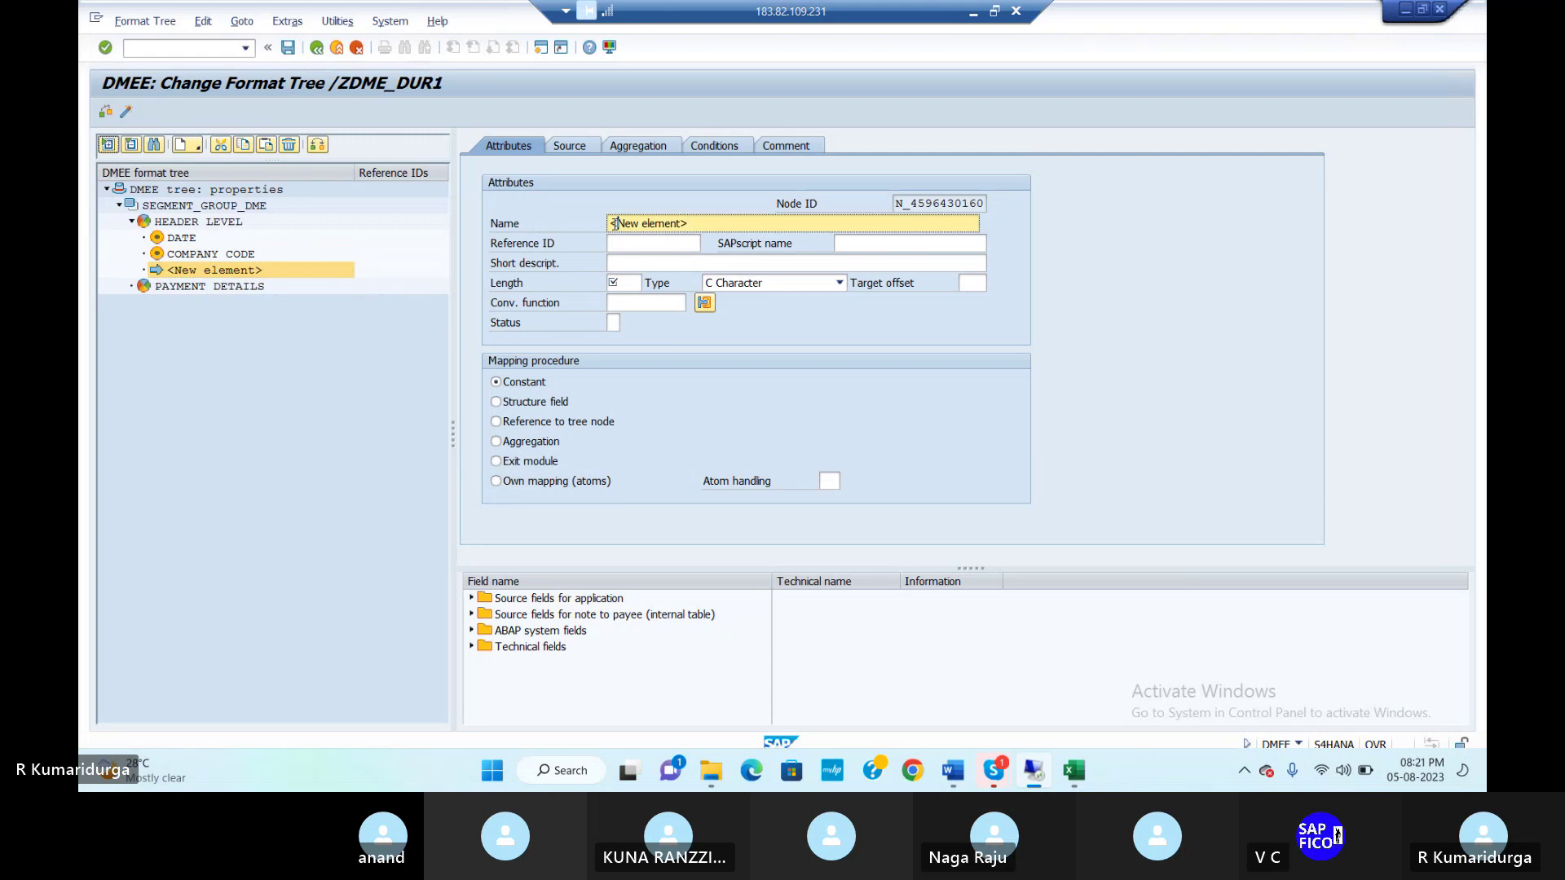
key(Delete)
Step: Switch to the DATA MEDIUM EXCHANGE FORMAT TREE workbook in Excel to look up the next HEADER LEVEL node
mouse_move(1073, 774)
click(1085, 724)
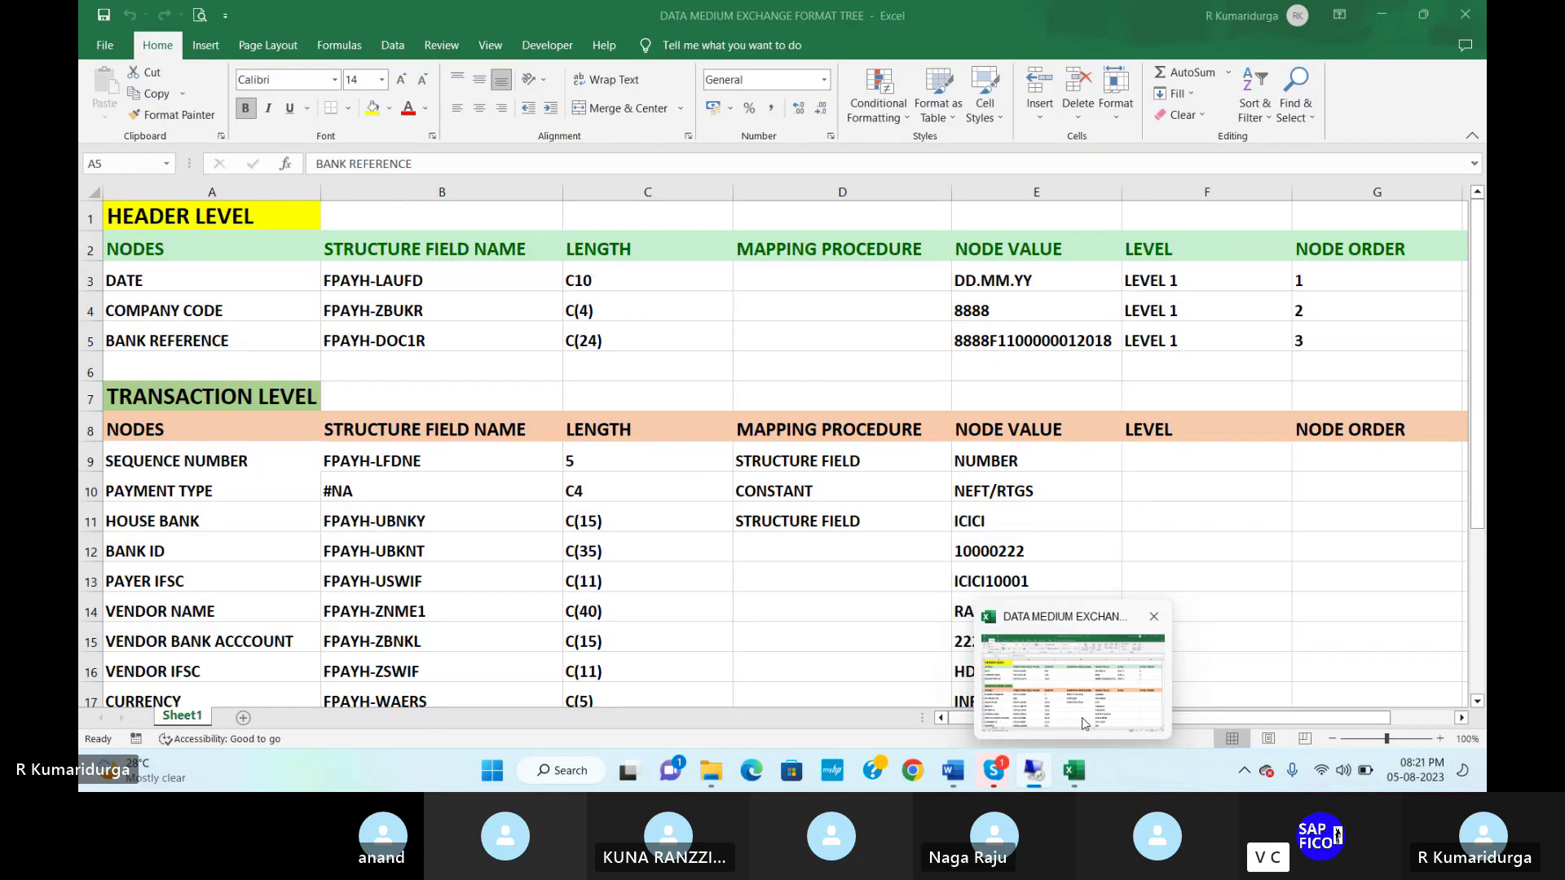
Step: Name the new HEADER LEVEL element BANK REFERENCE and enter BANK REFERENCE as its short description
key(alt+Tab)
text(BAN)
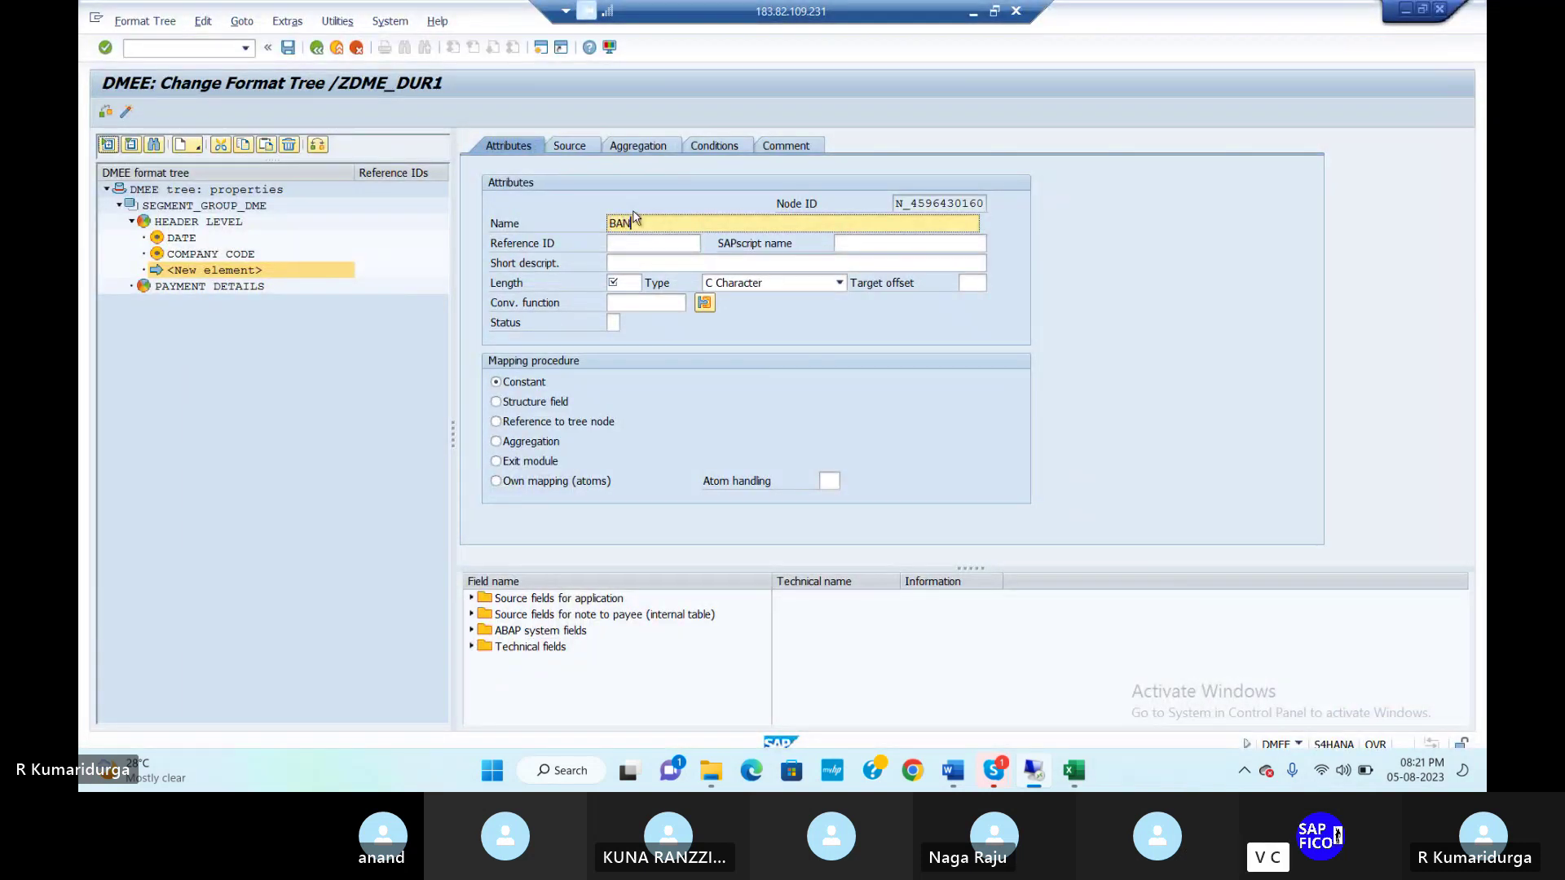
text(K REFERENCE)
key(Return)
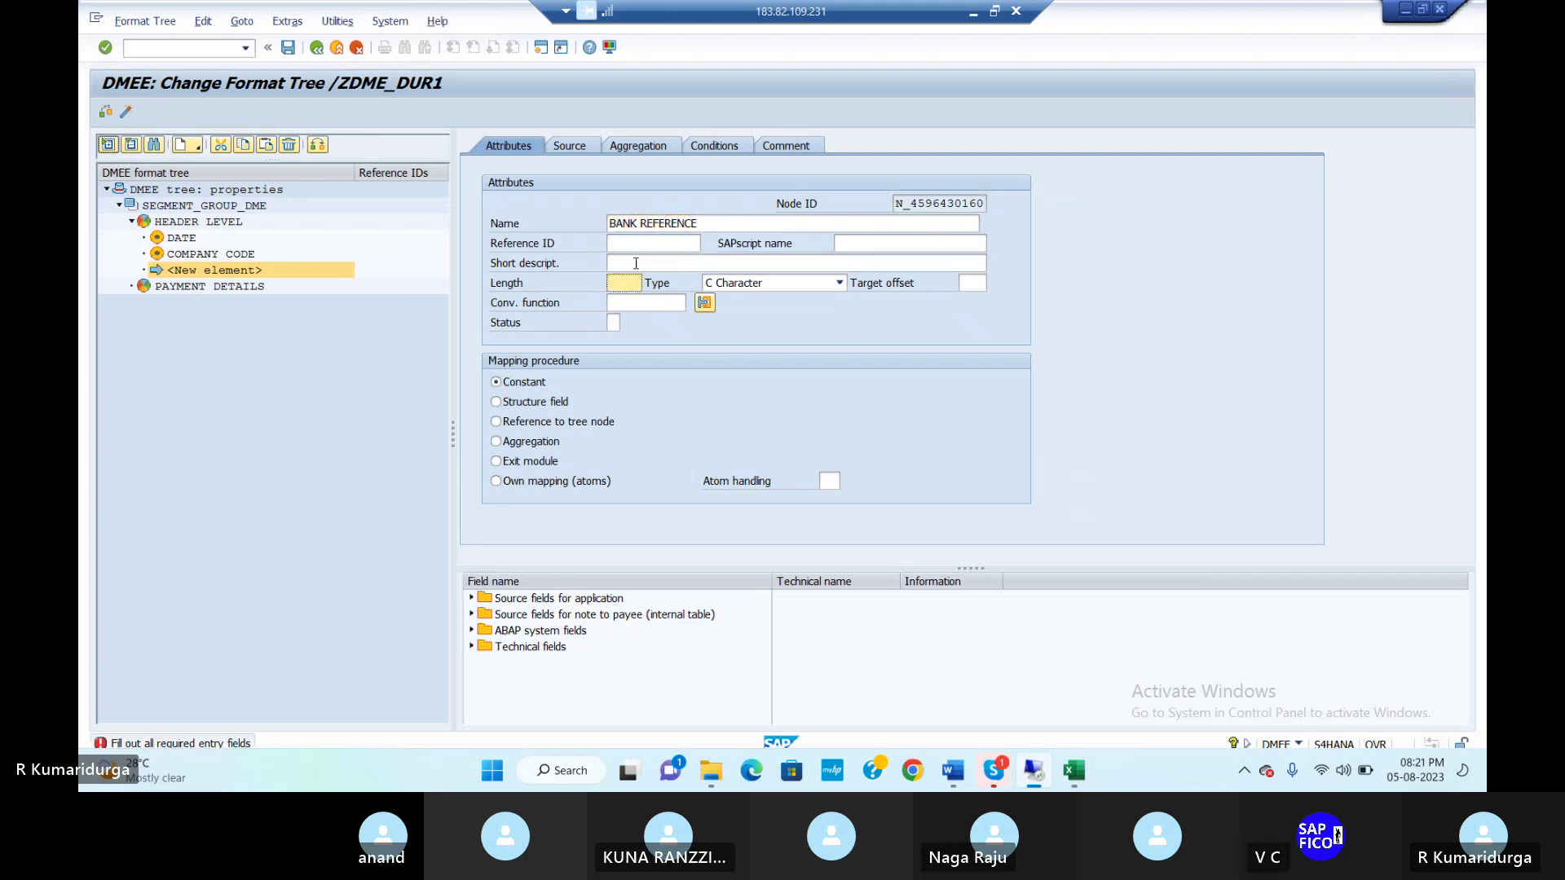
click(636, 263)
text(BANK )
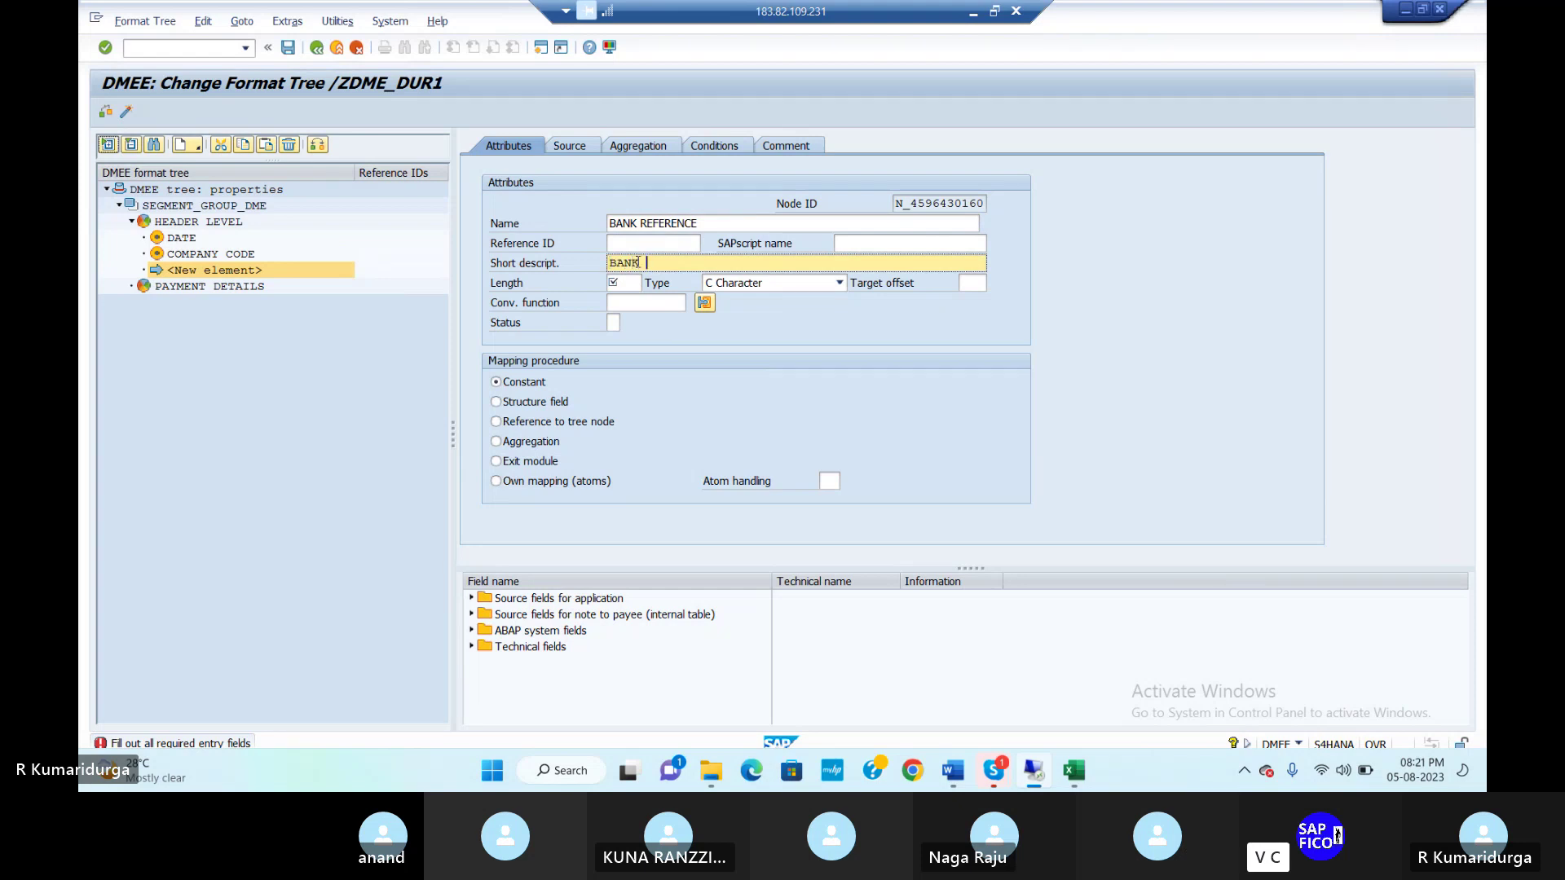
text(REFERENCE)
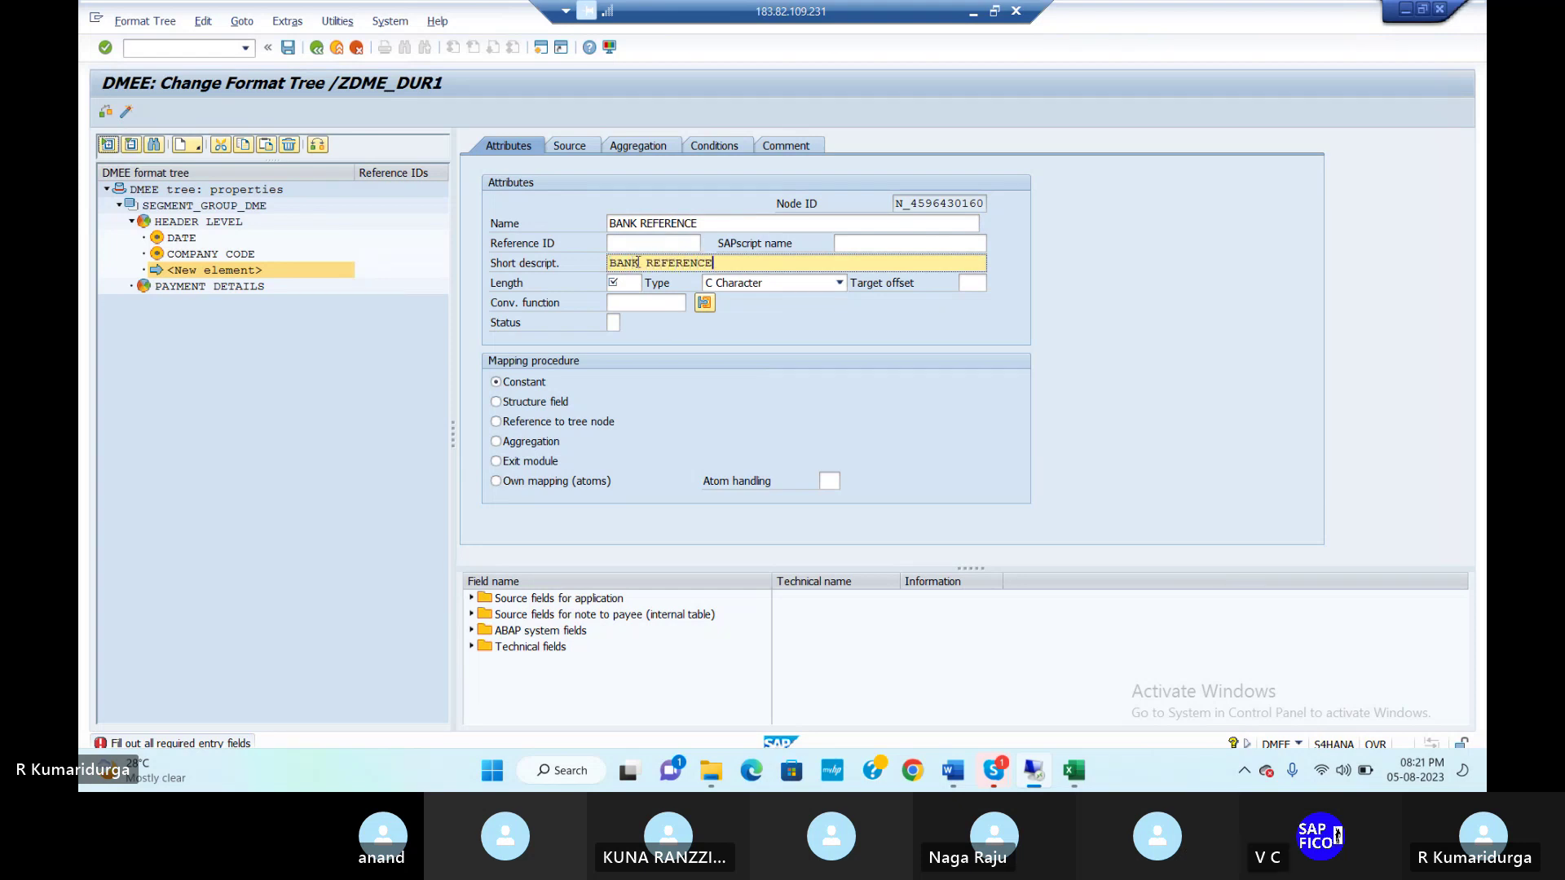
Step: Set the BANK REFERENCE element's length to 24 and its mapping procedure to Structure field
click(624, 283)
text(2)
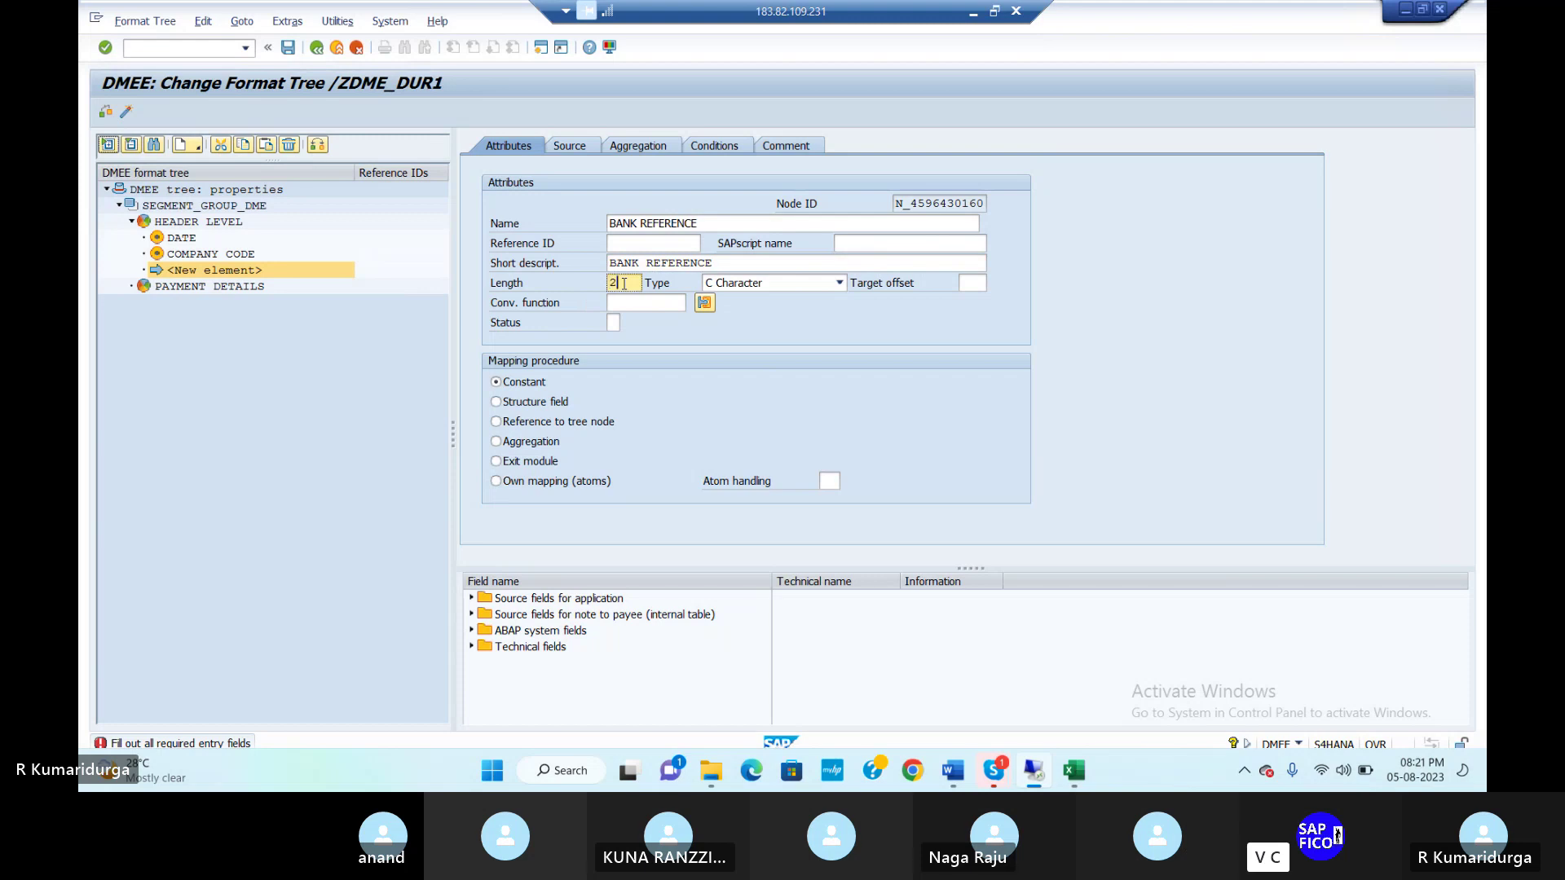
text(4)
click(497, 403)
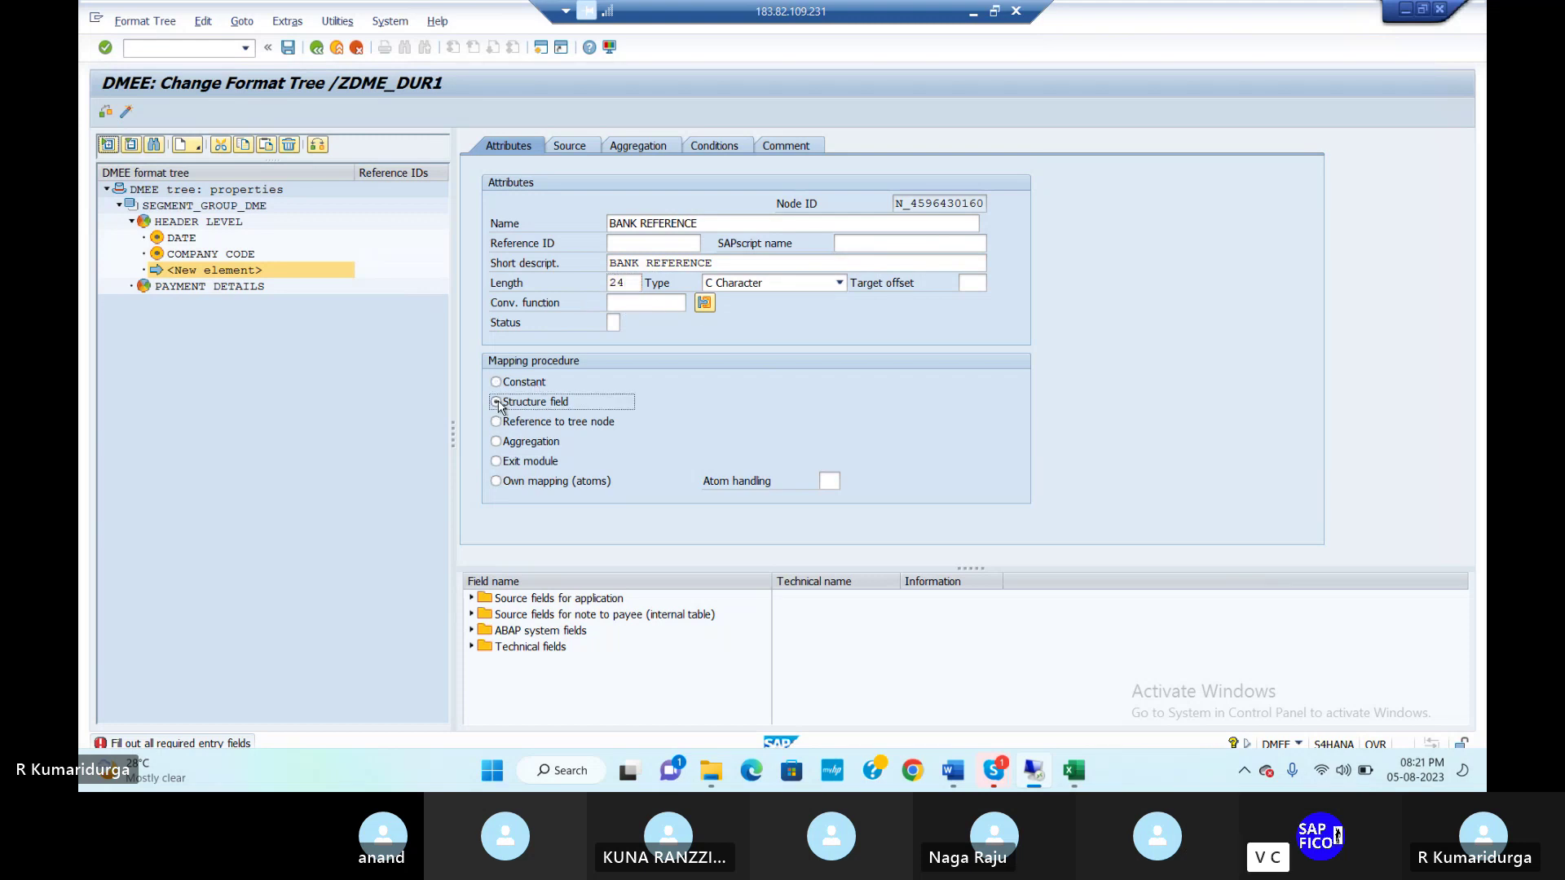
Step: Map the BANK REFERENCE element's source to structure FPAYH and field name DOC1R, checking the mapping against the Excel workbook
click(582, 147)
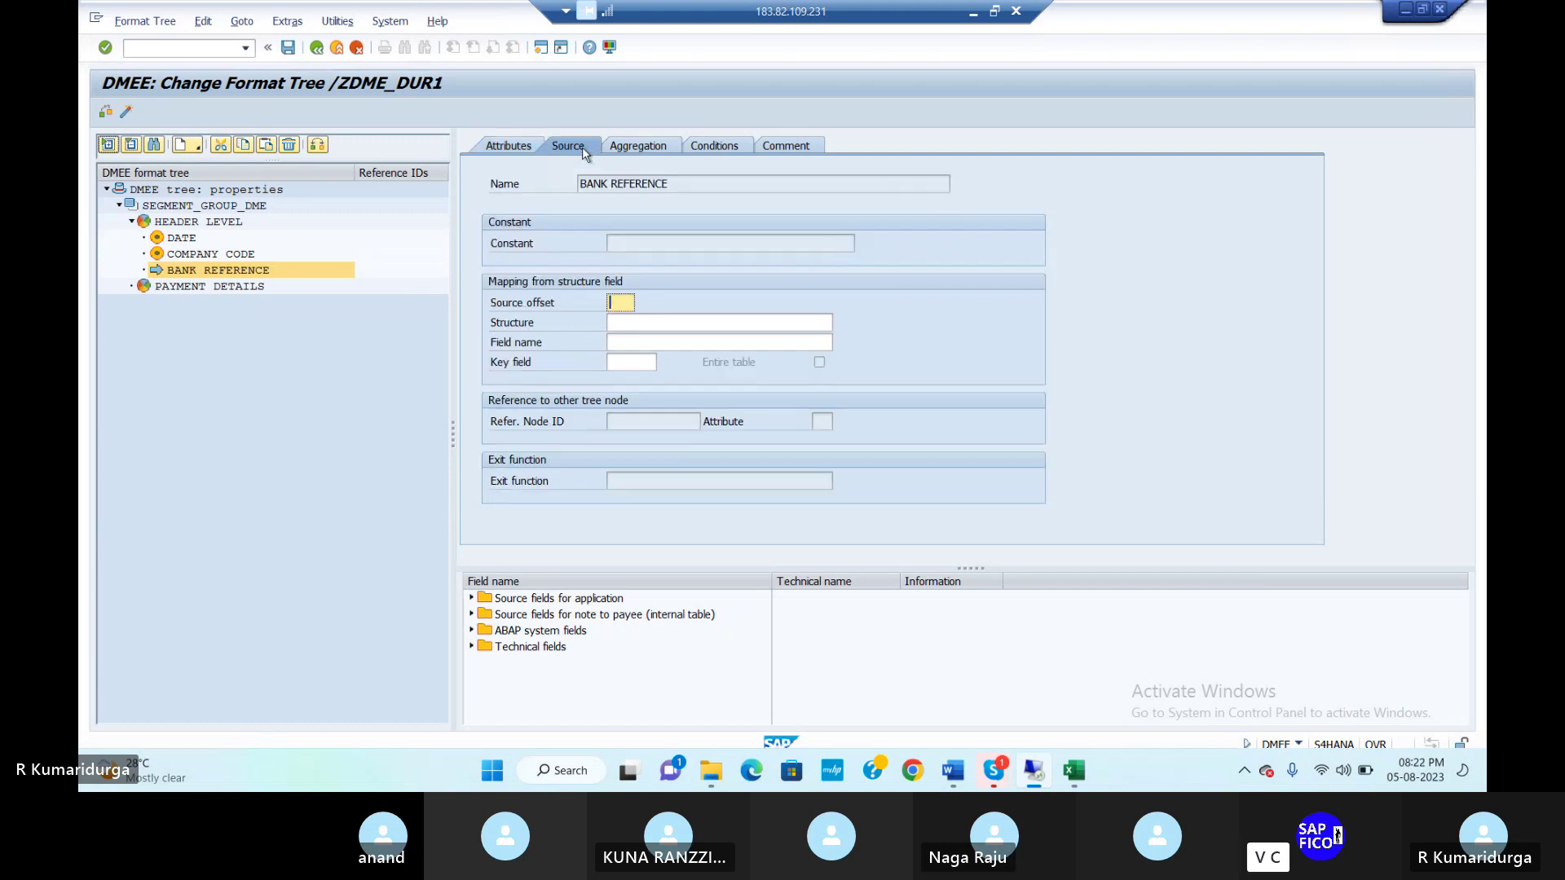
click(650, 322)
text(F)
key(Down)
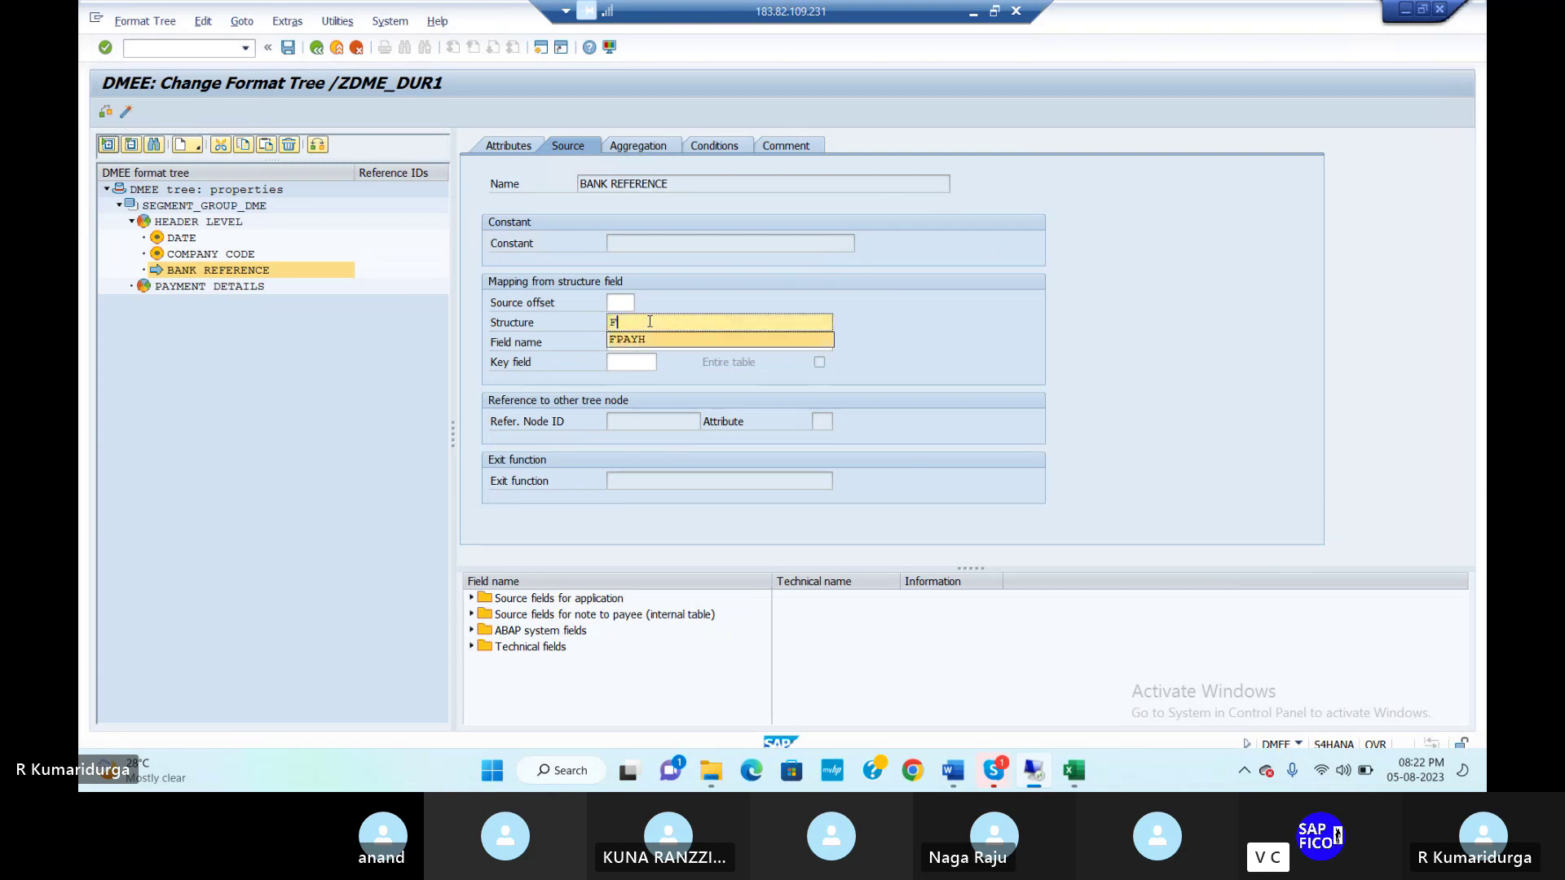
key(Return)
click(645, 342)
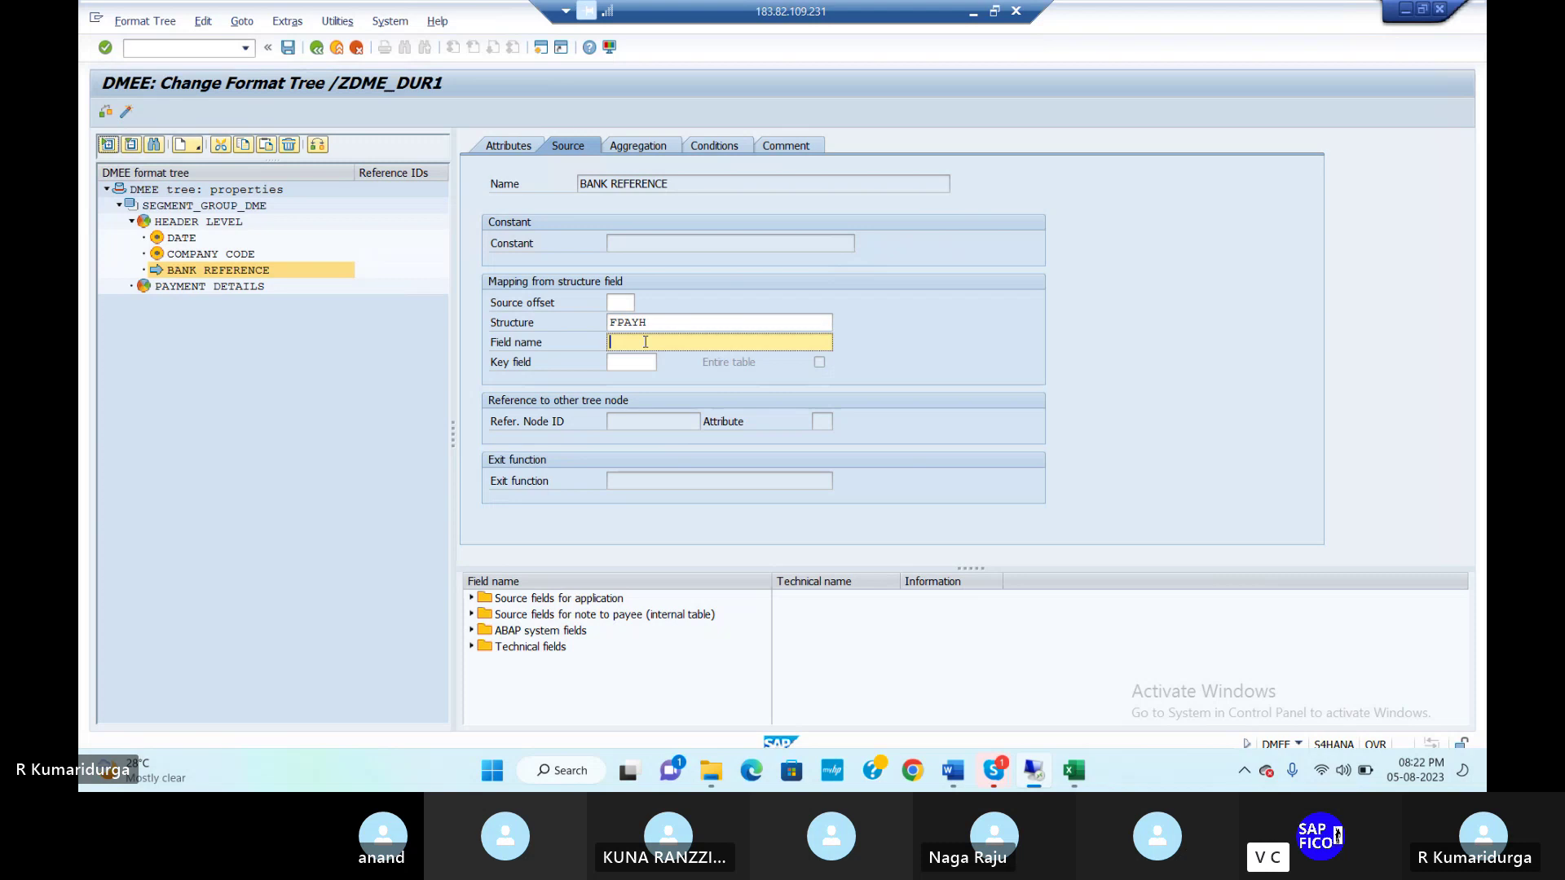
text(DOC1)
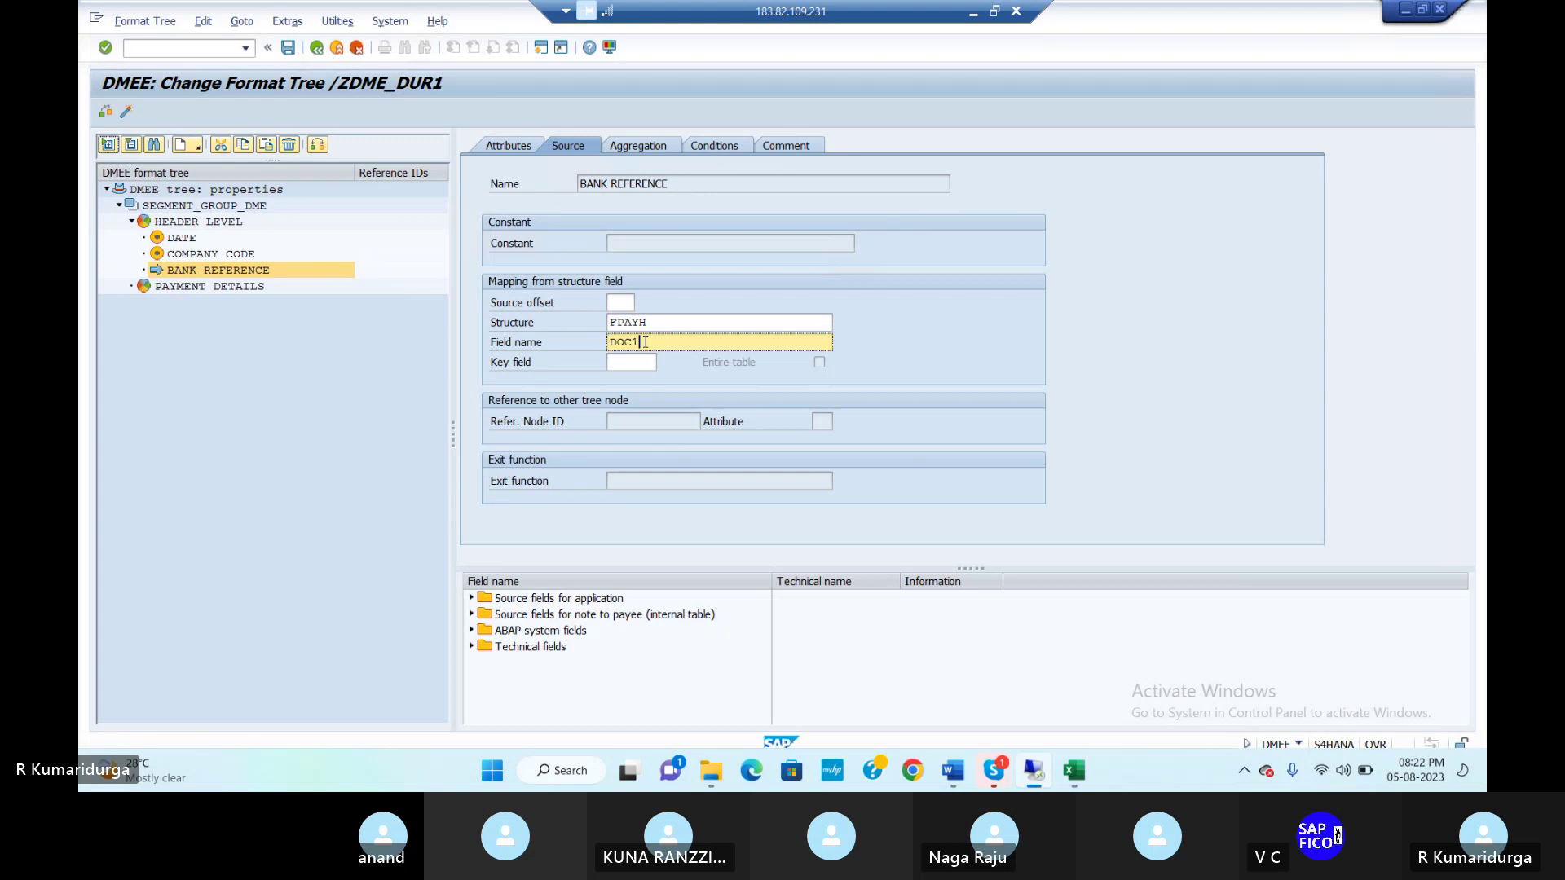
text(R)
mouse_move(1074, 770)
click(1104, 716)
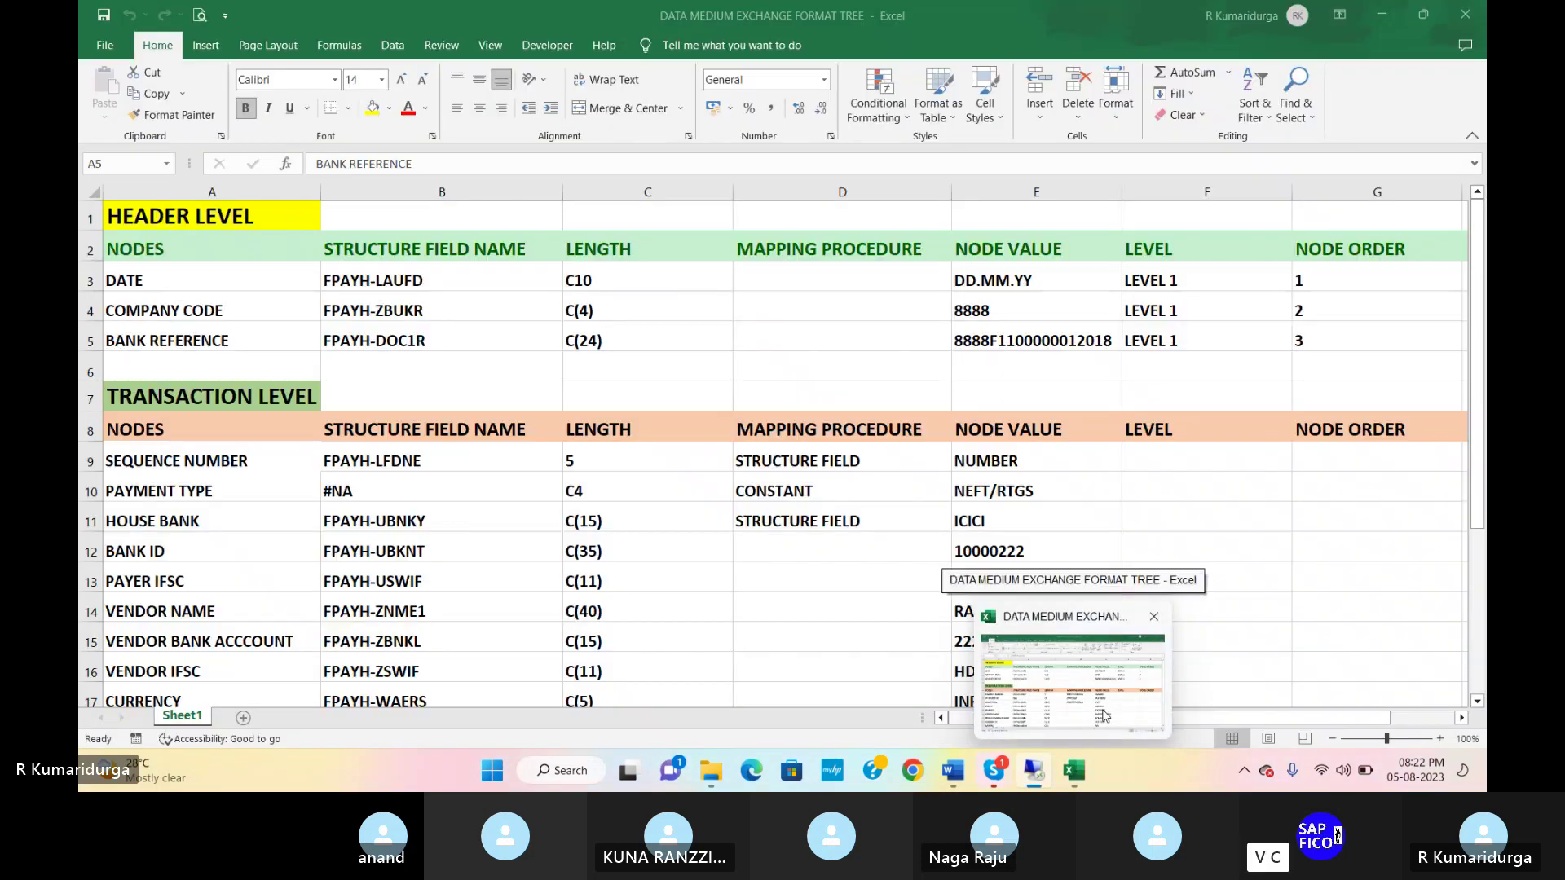
key(alt+Tab)
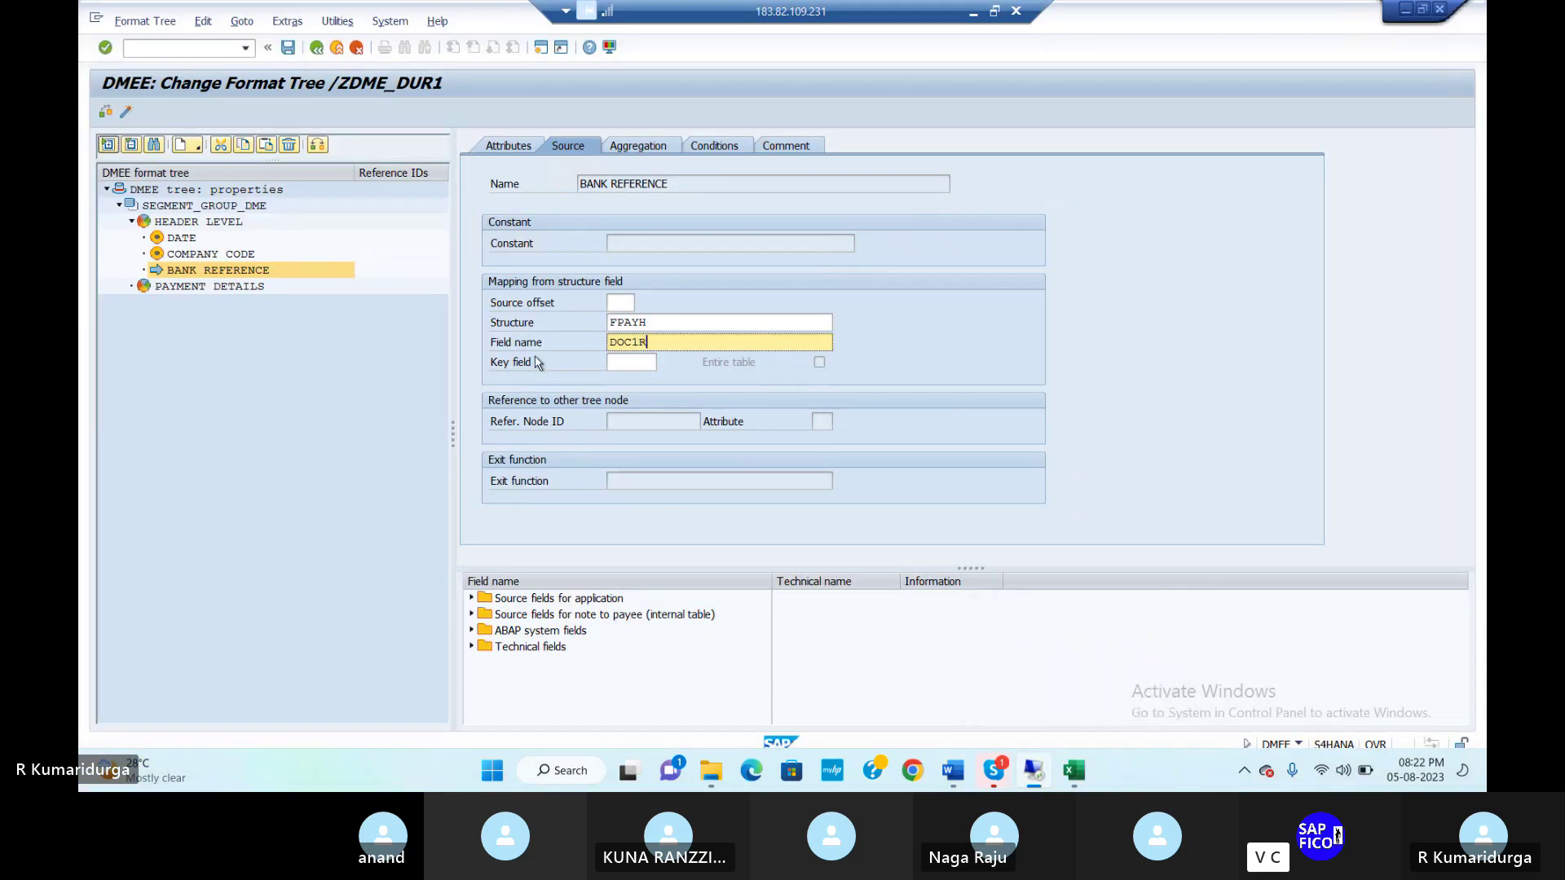
key(Return)
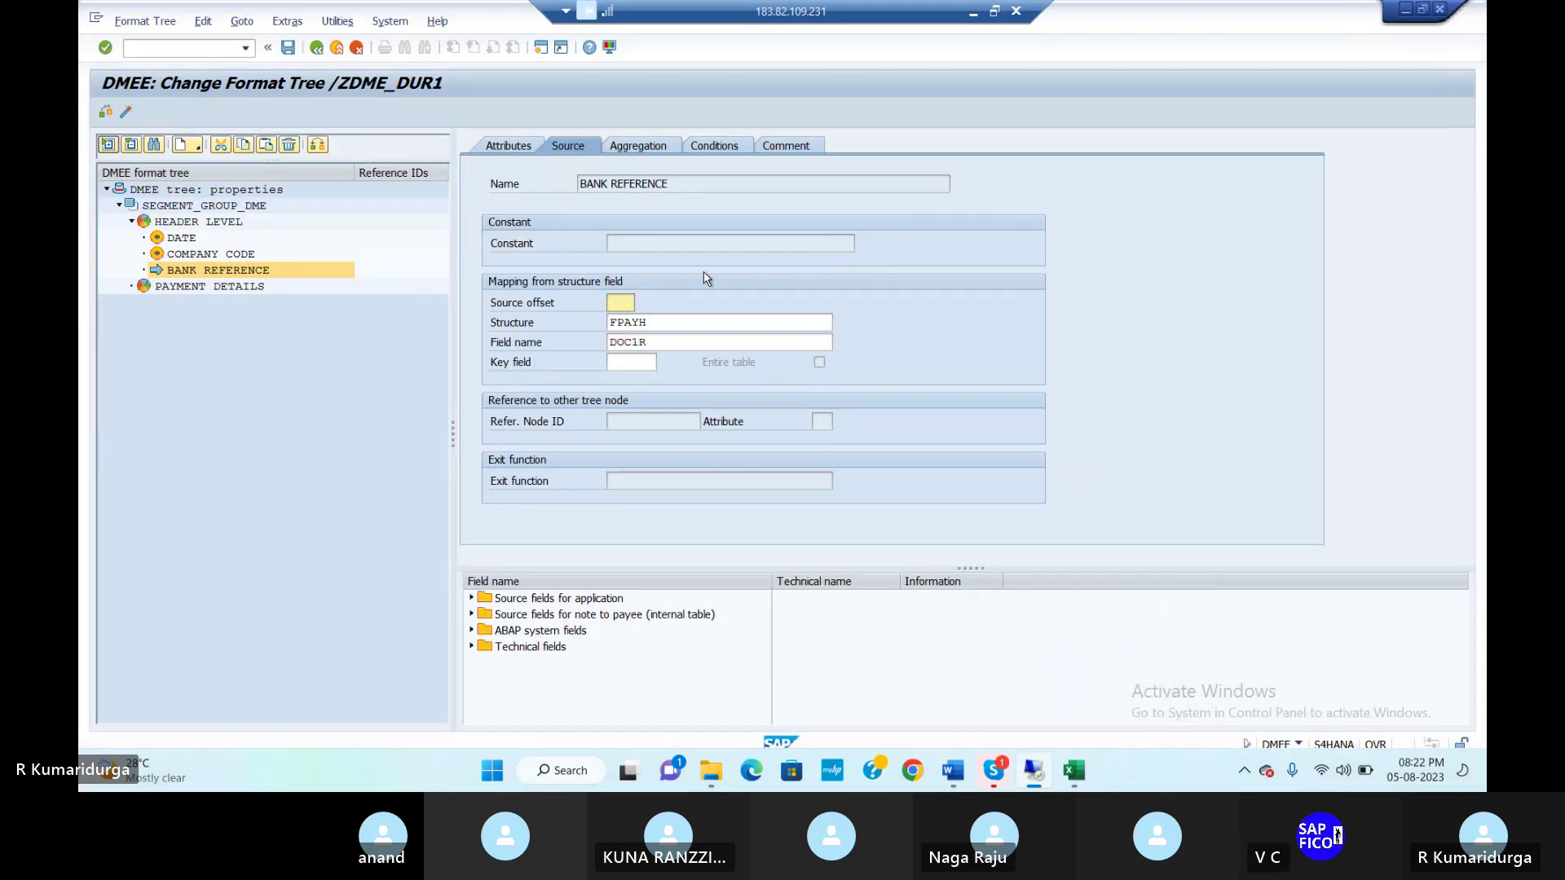
Step: Add the comment BANK REFERENCE FOR DATA MEDIUM EXCHANGE to the BANK REFERENCE element and return to its attributes
click(795, 150)
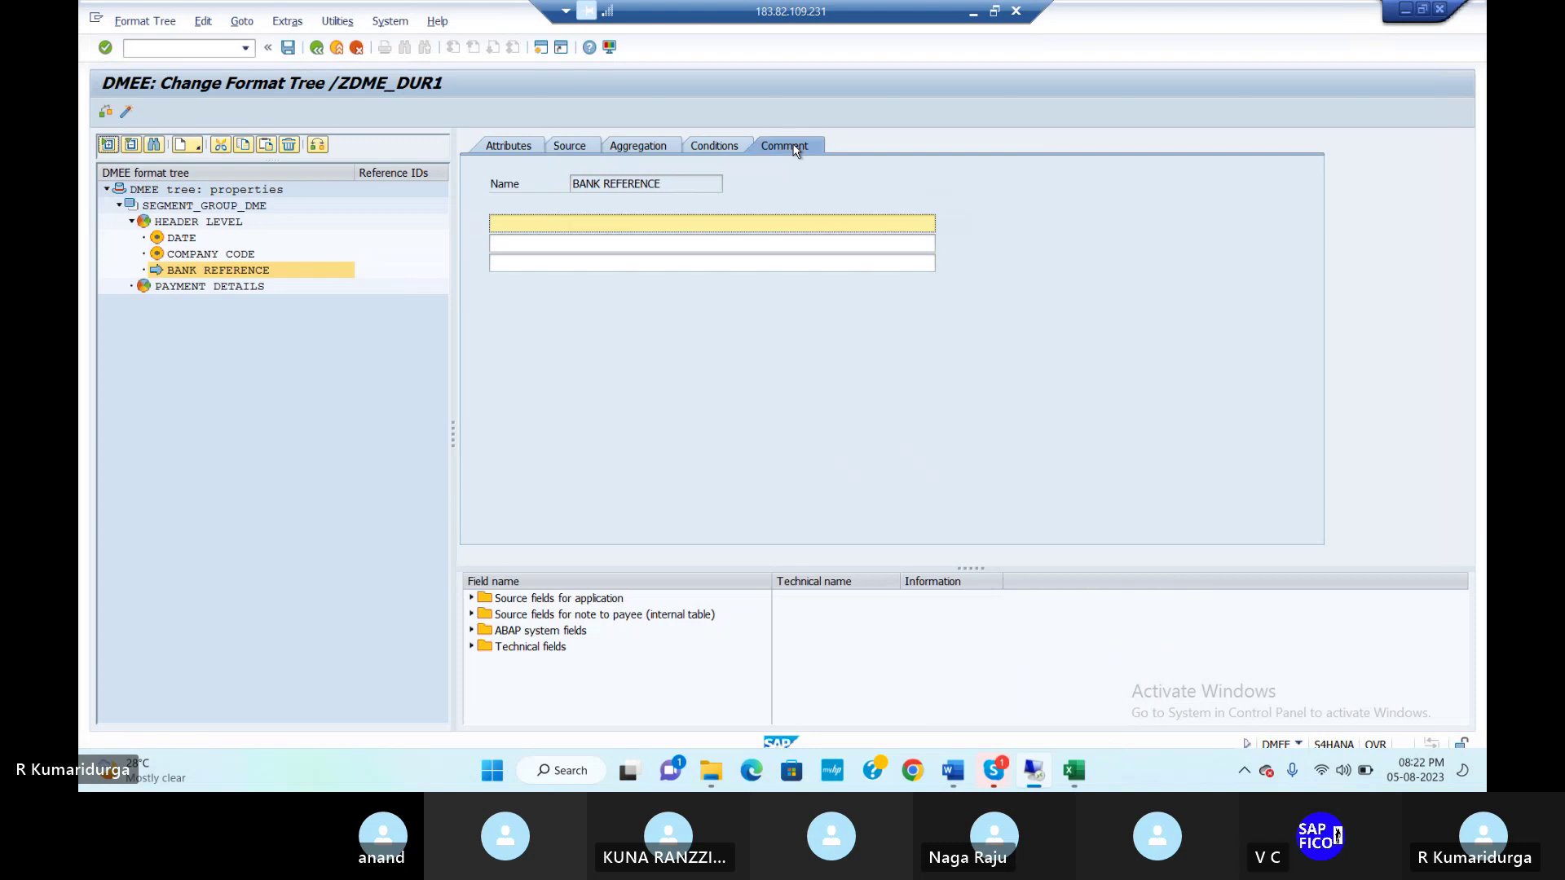
text(B)
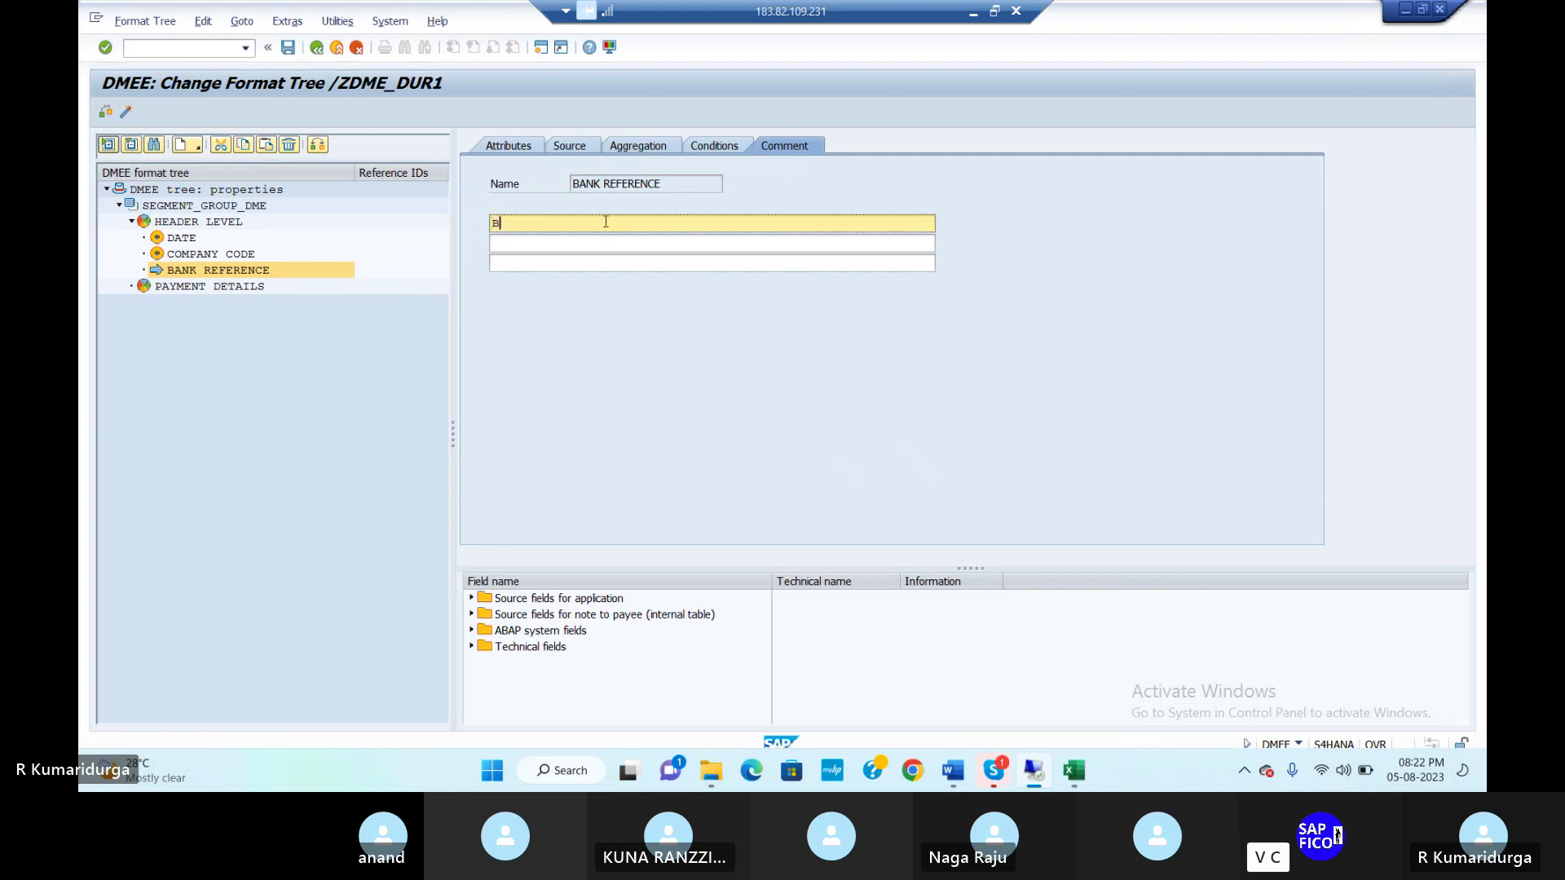
text(ANK REFERENCE FOR DATA MEDIUM EXCHANGE)
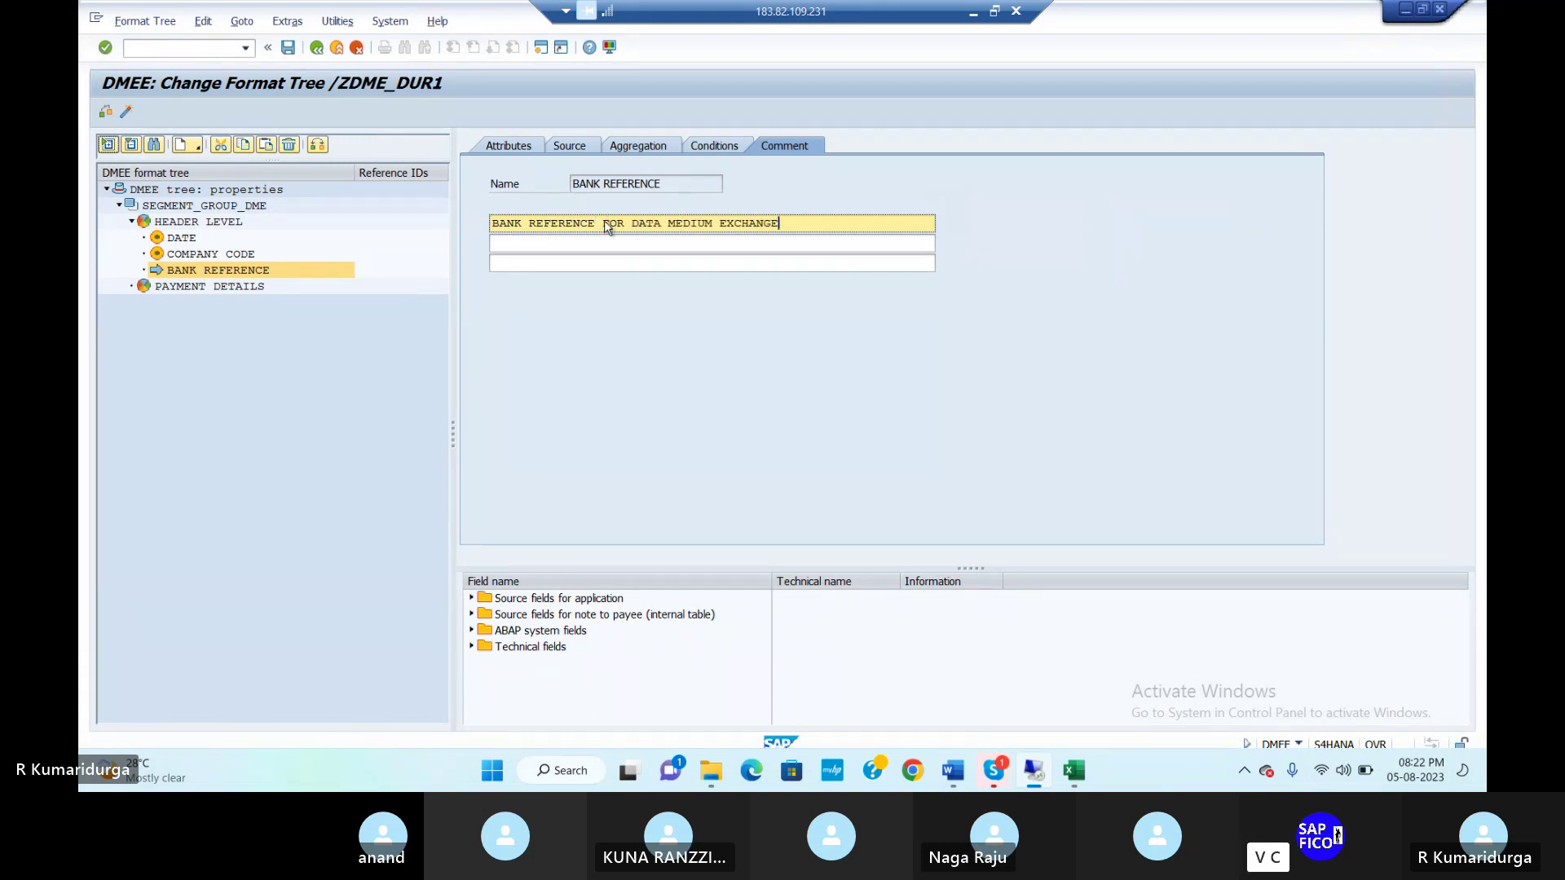
click(528, 148)
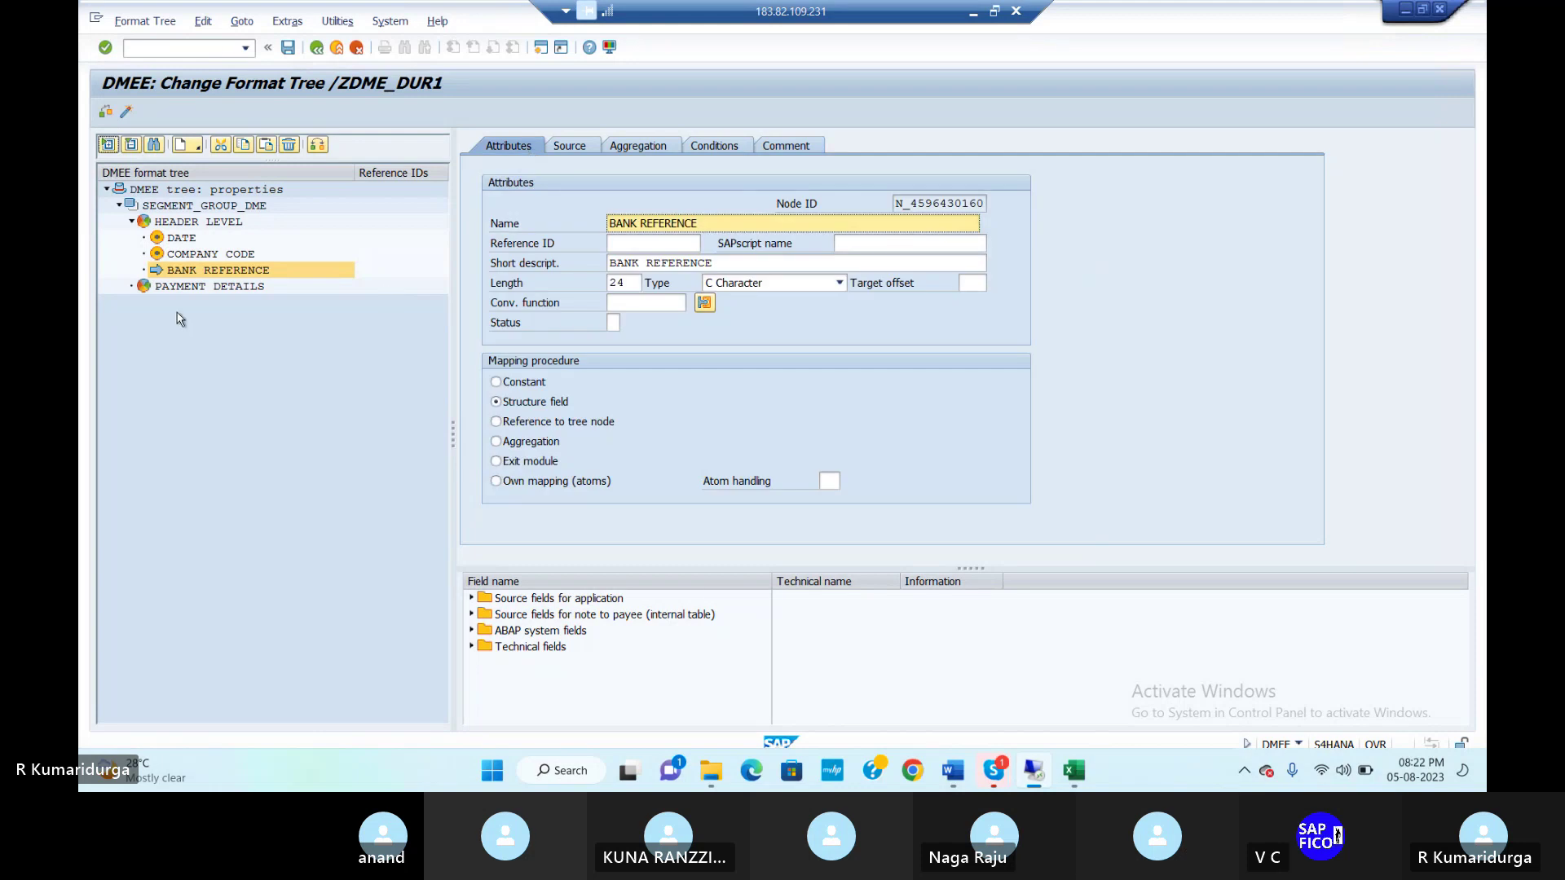
click(213, 287)
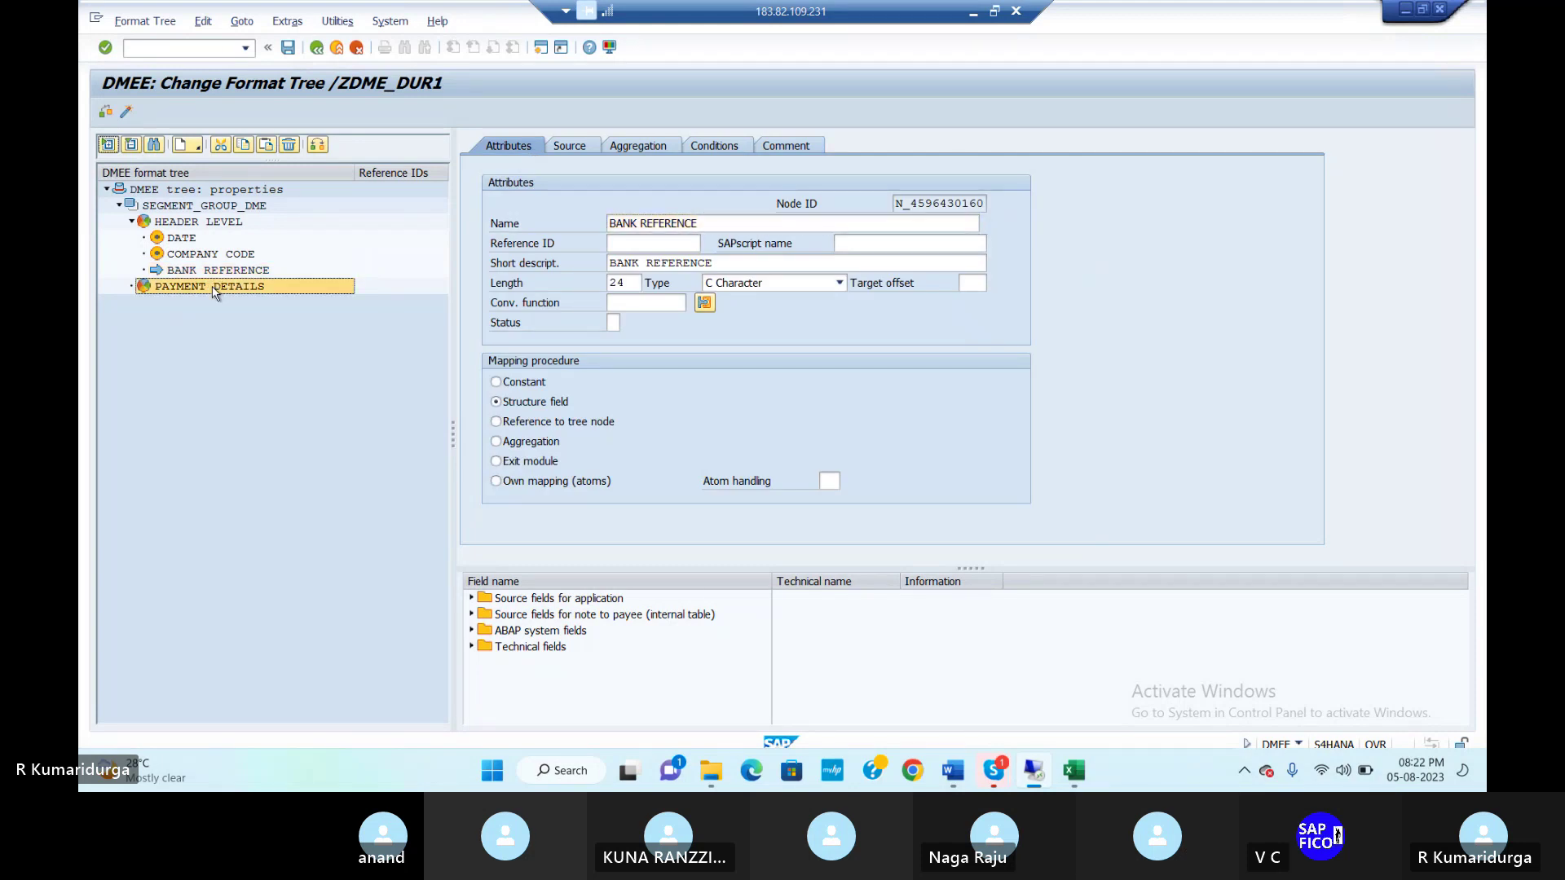
right_click(214, 292)
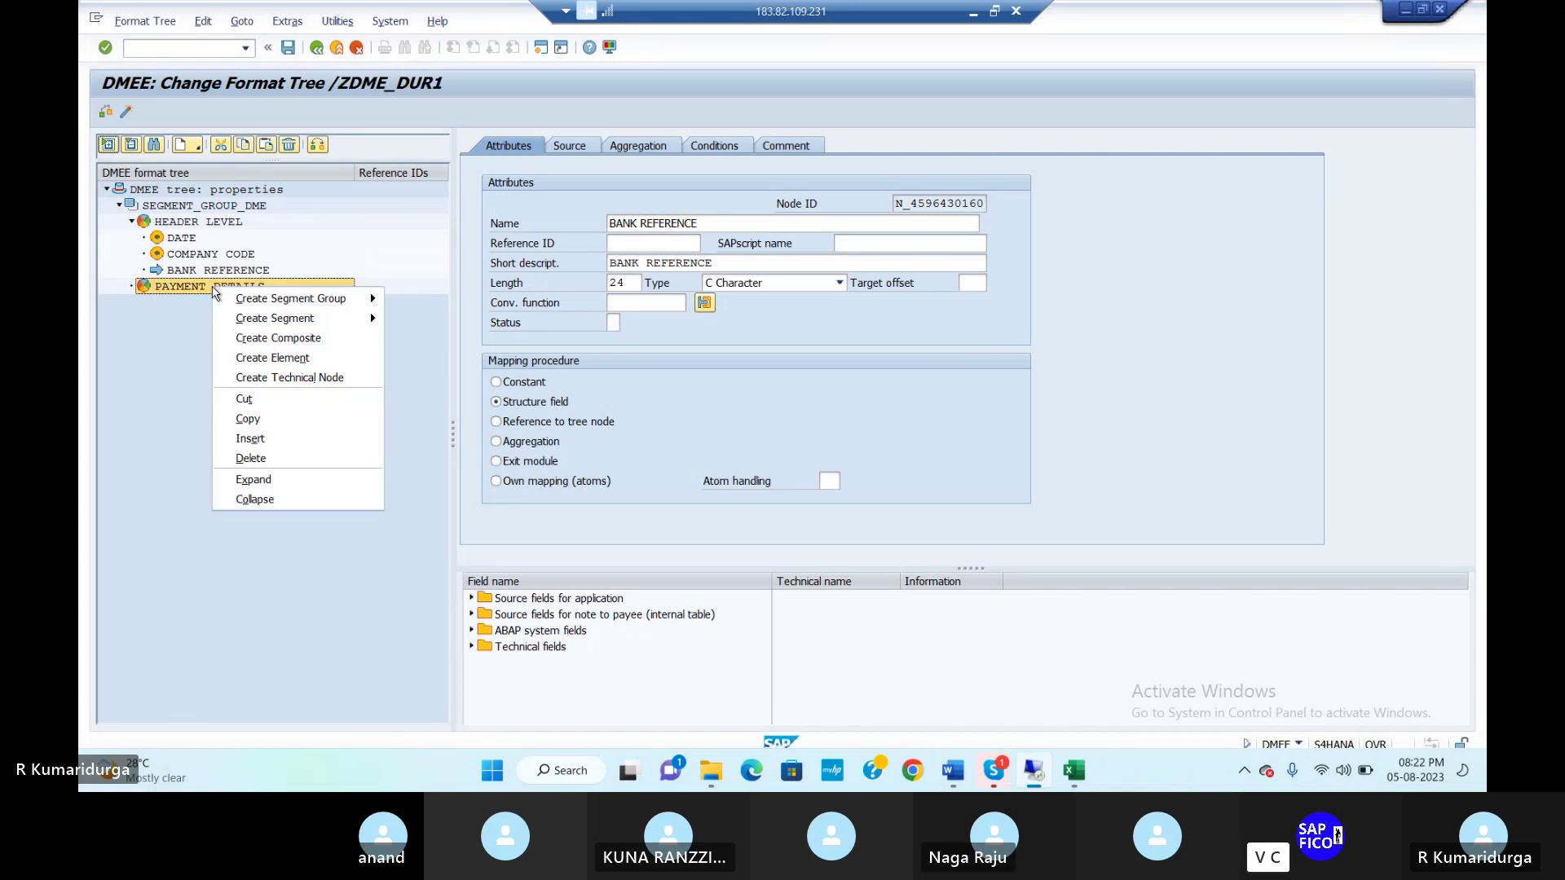
click(180, 312)
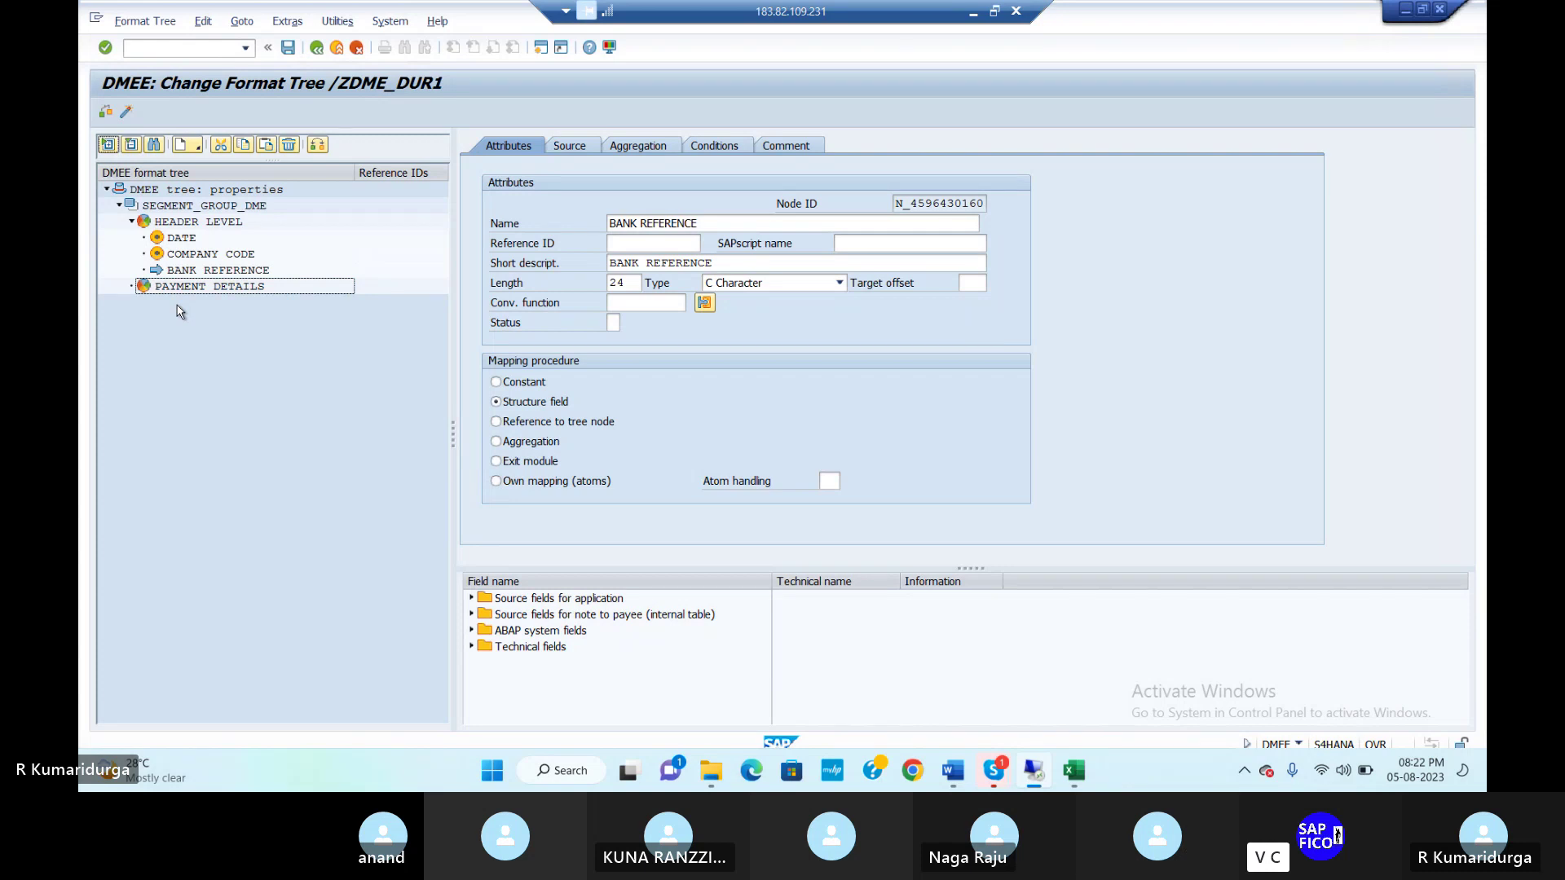
Step: Check the format tree for errors, review the message log and close it
click(105, 112)
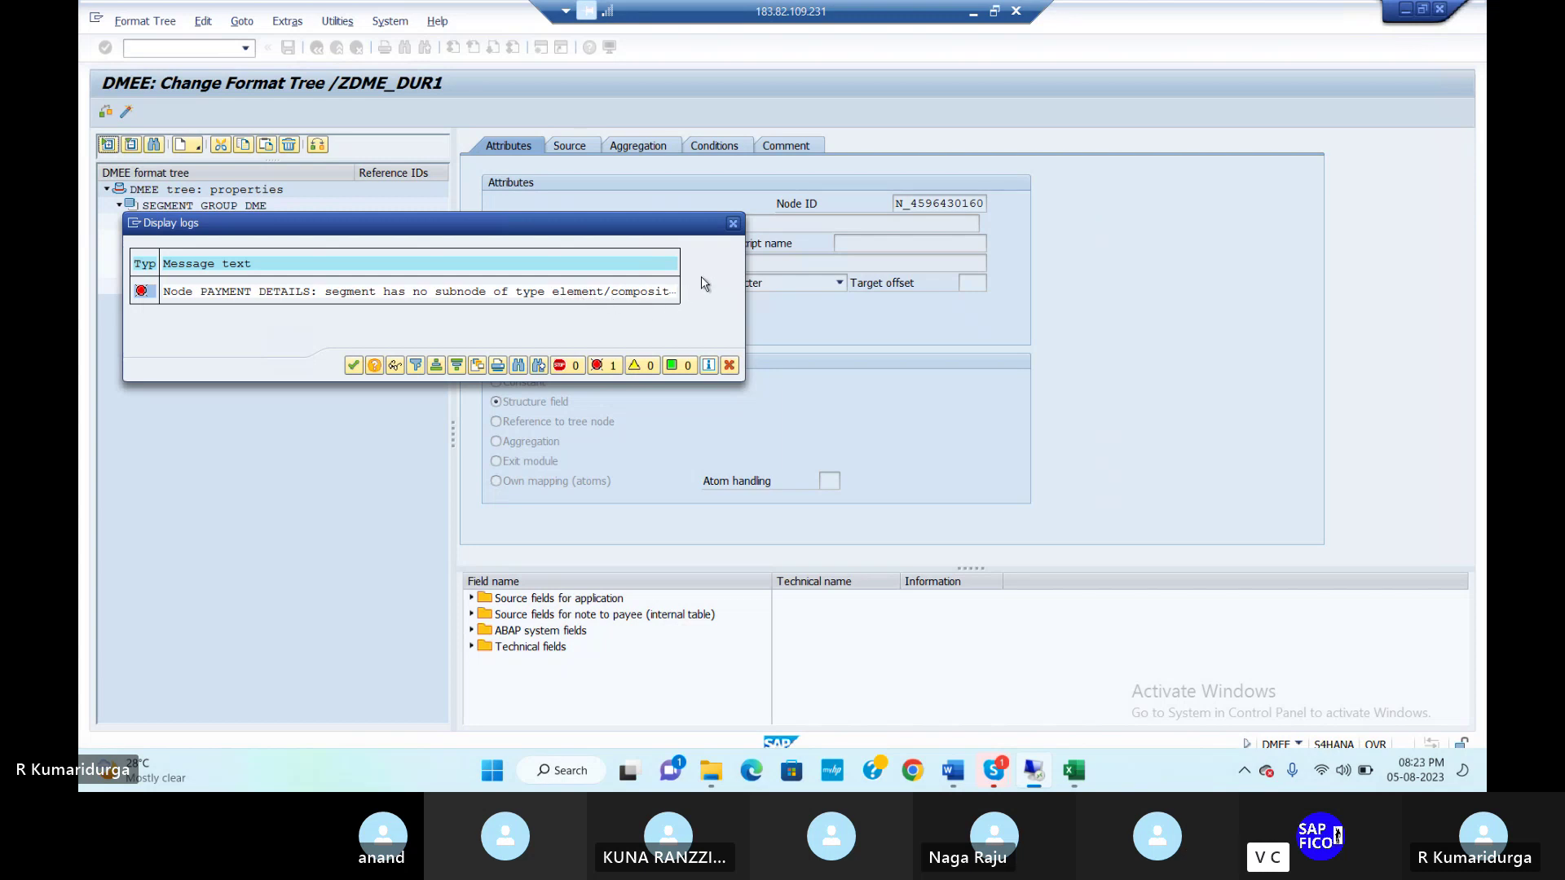
click(354, 366)
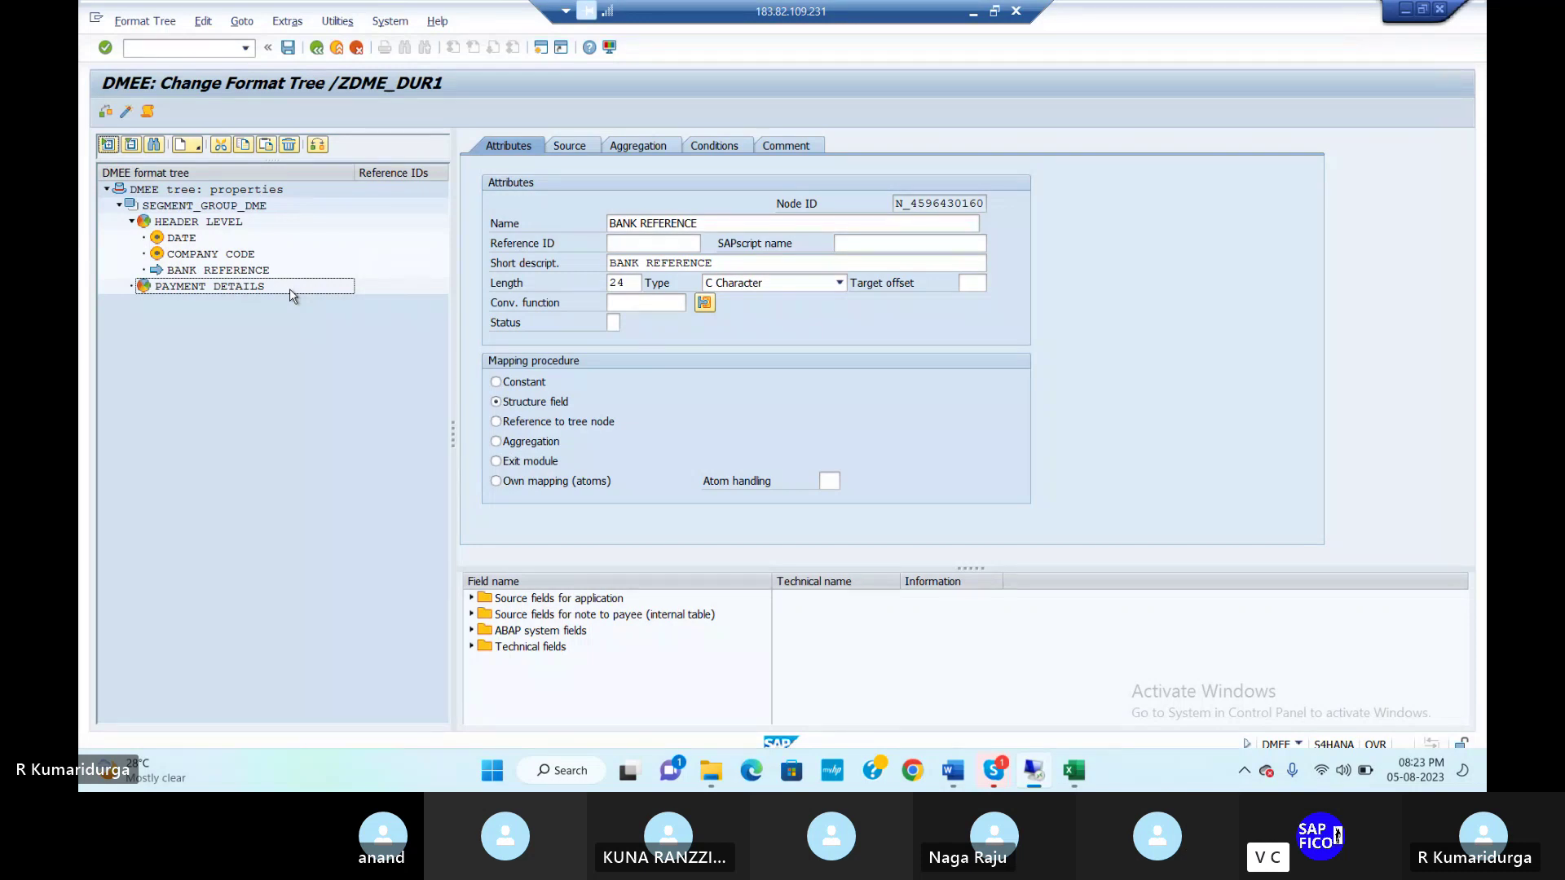
Step: Save the format tree under the proposed workbench request DATA MEDIUM EXCHANGE FOR DUR1
click(219, 287)
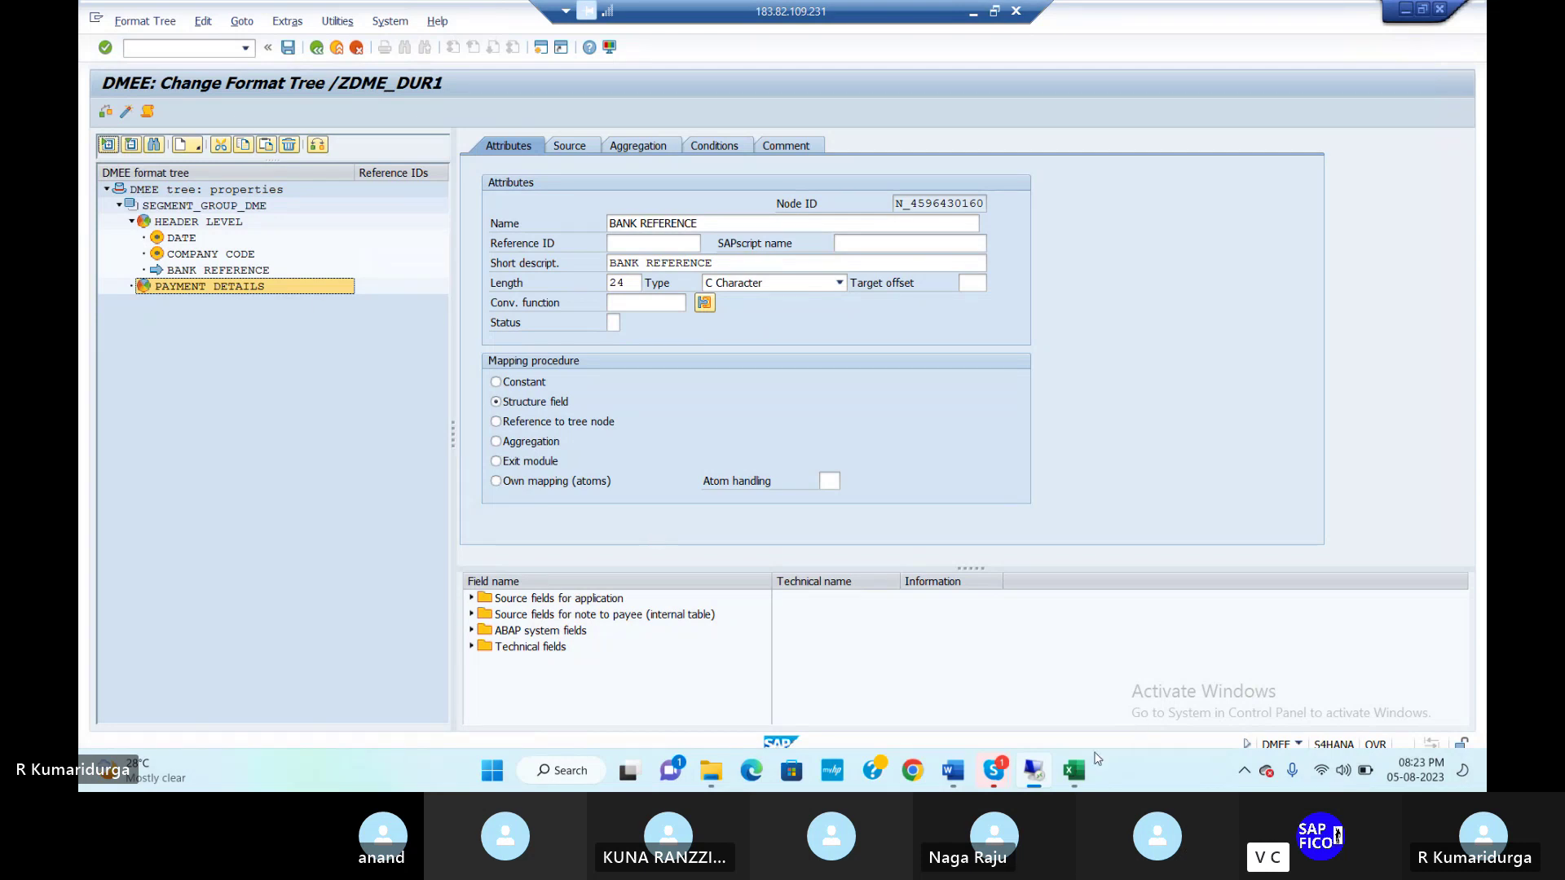
mouse_move(1090, 773)
mouse_move(1106, 694)
click(287, 49)
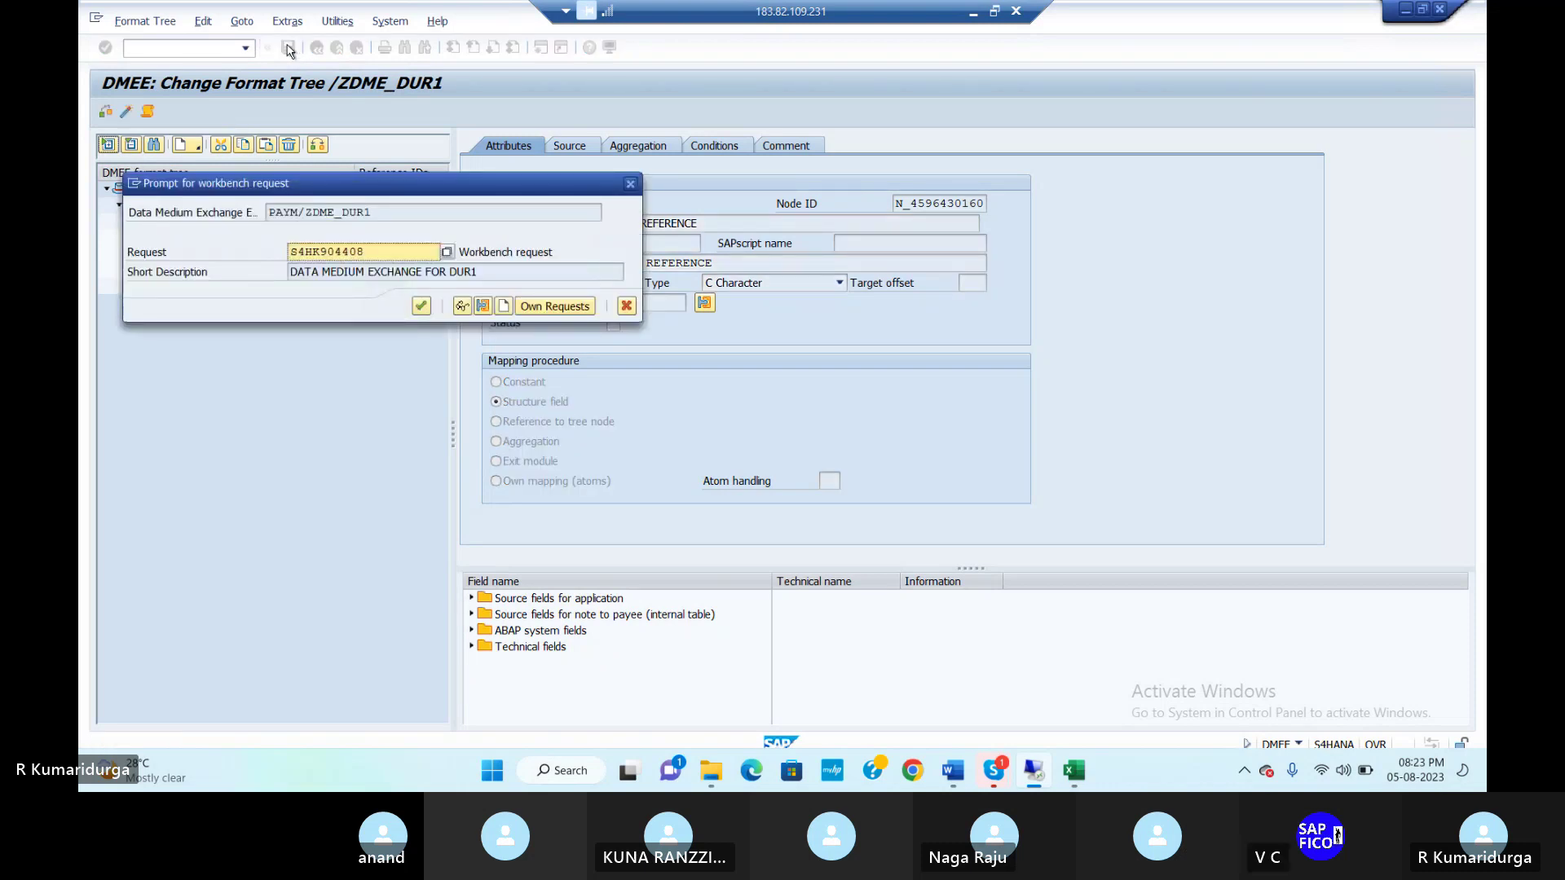
click(421, 306)
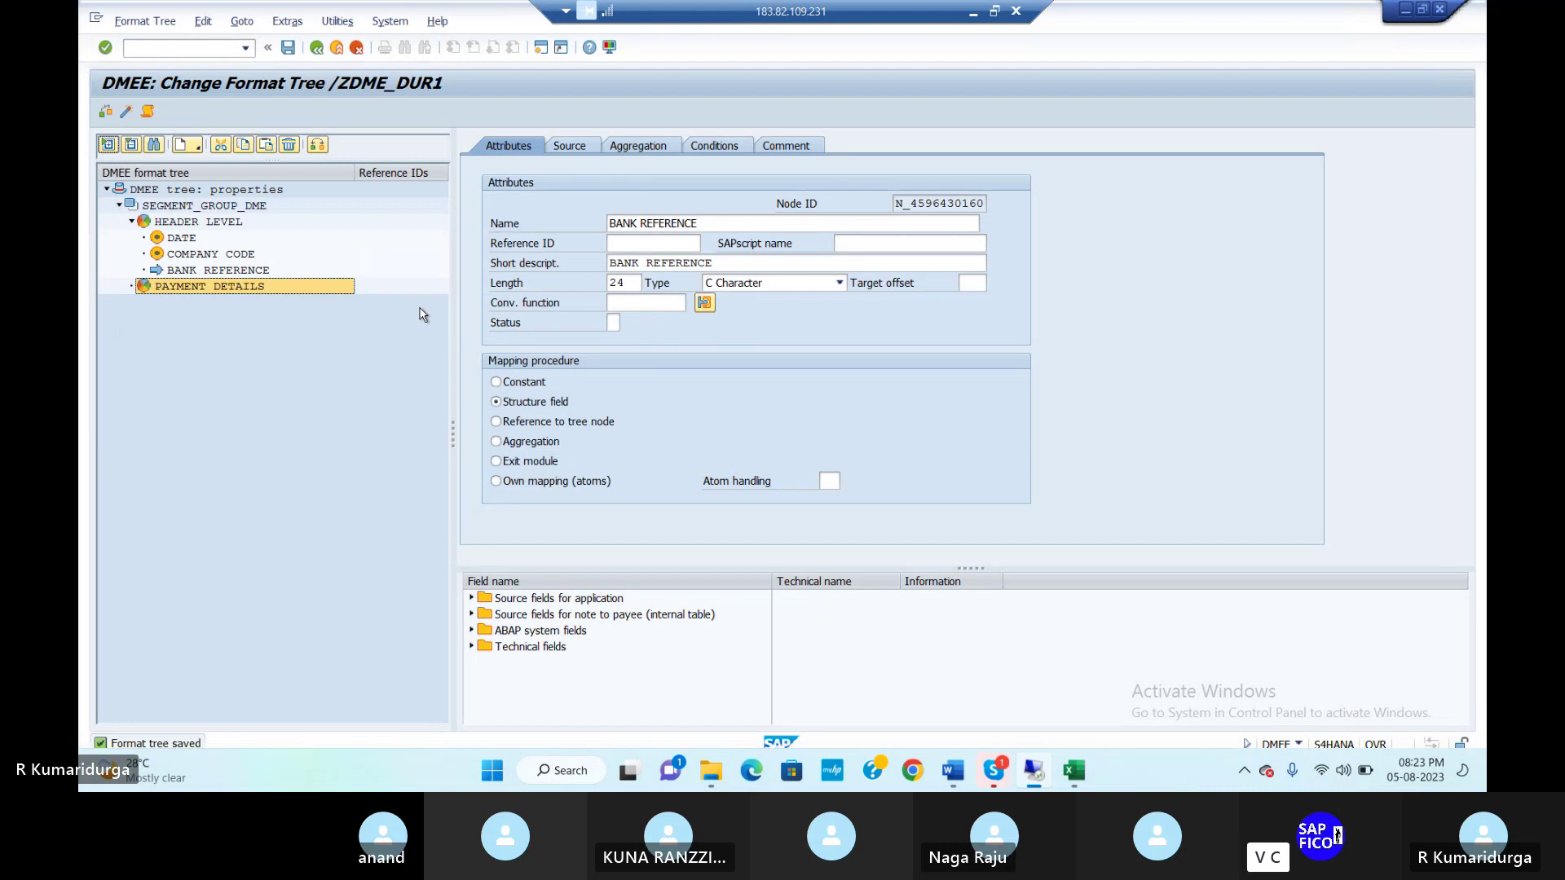
Step: Return to the DME Engine initial screen and reopen format tree /ZDME_DUR1 of type PAYM for changing
click(180, 49)
text(/n)
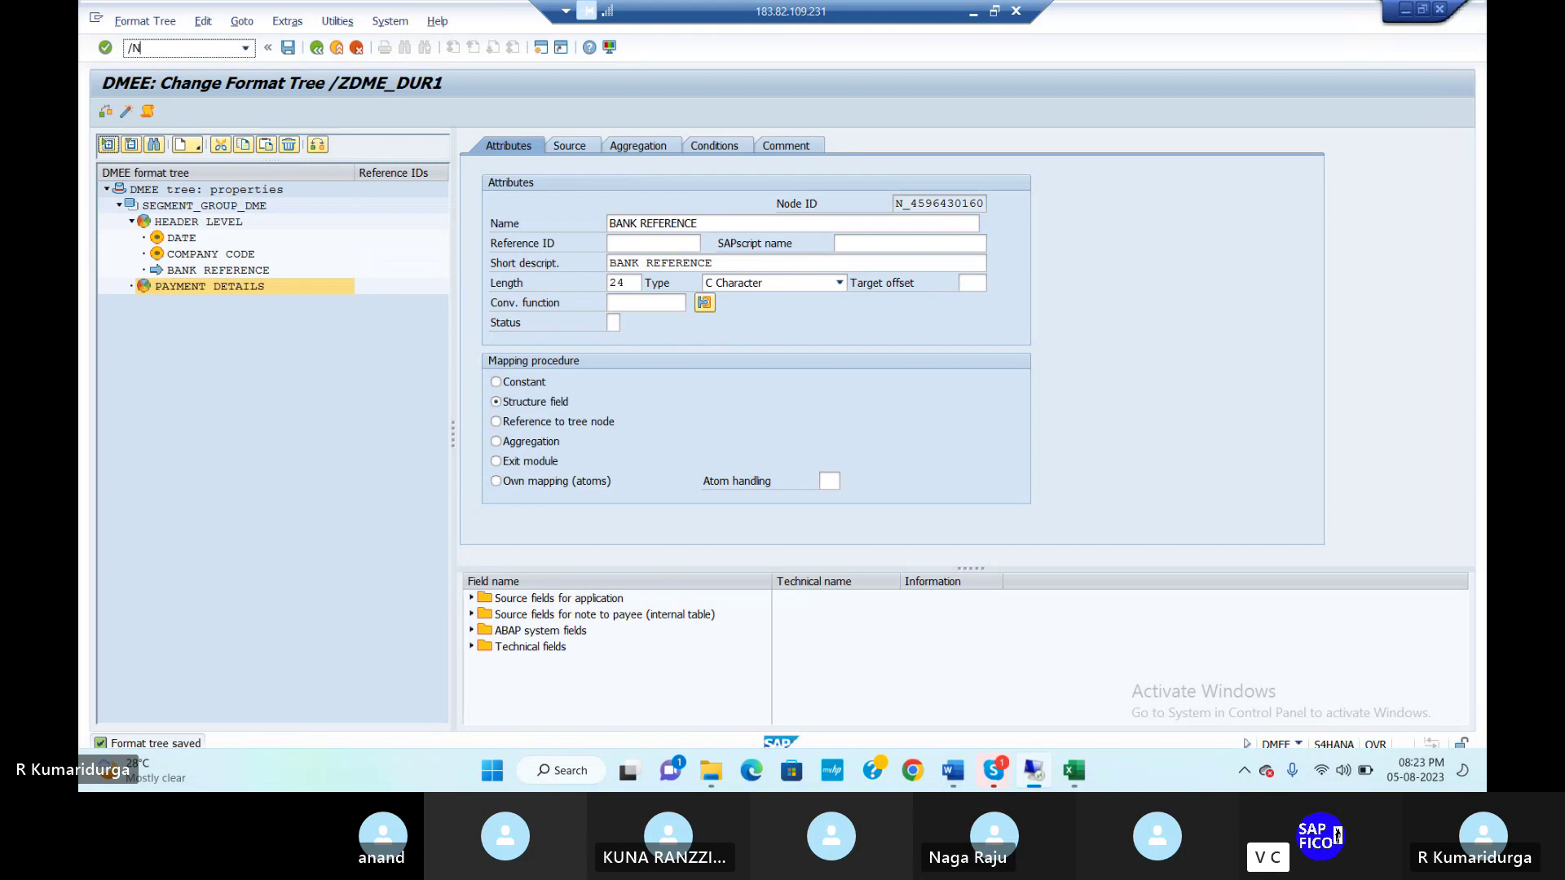
key(Return)
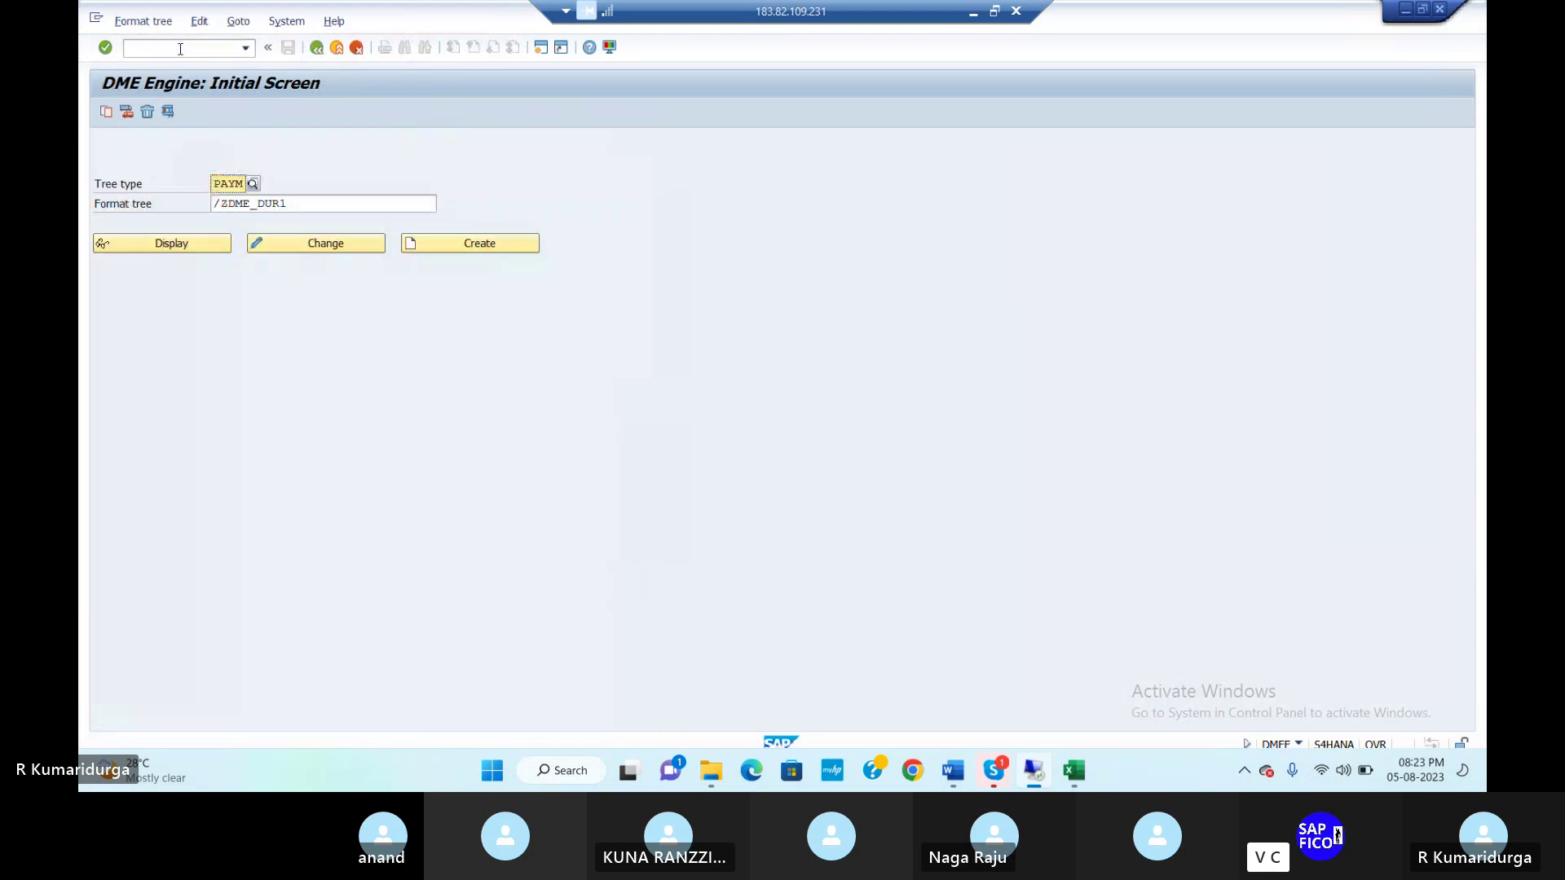
click(273, 251)
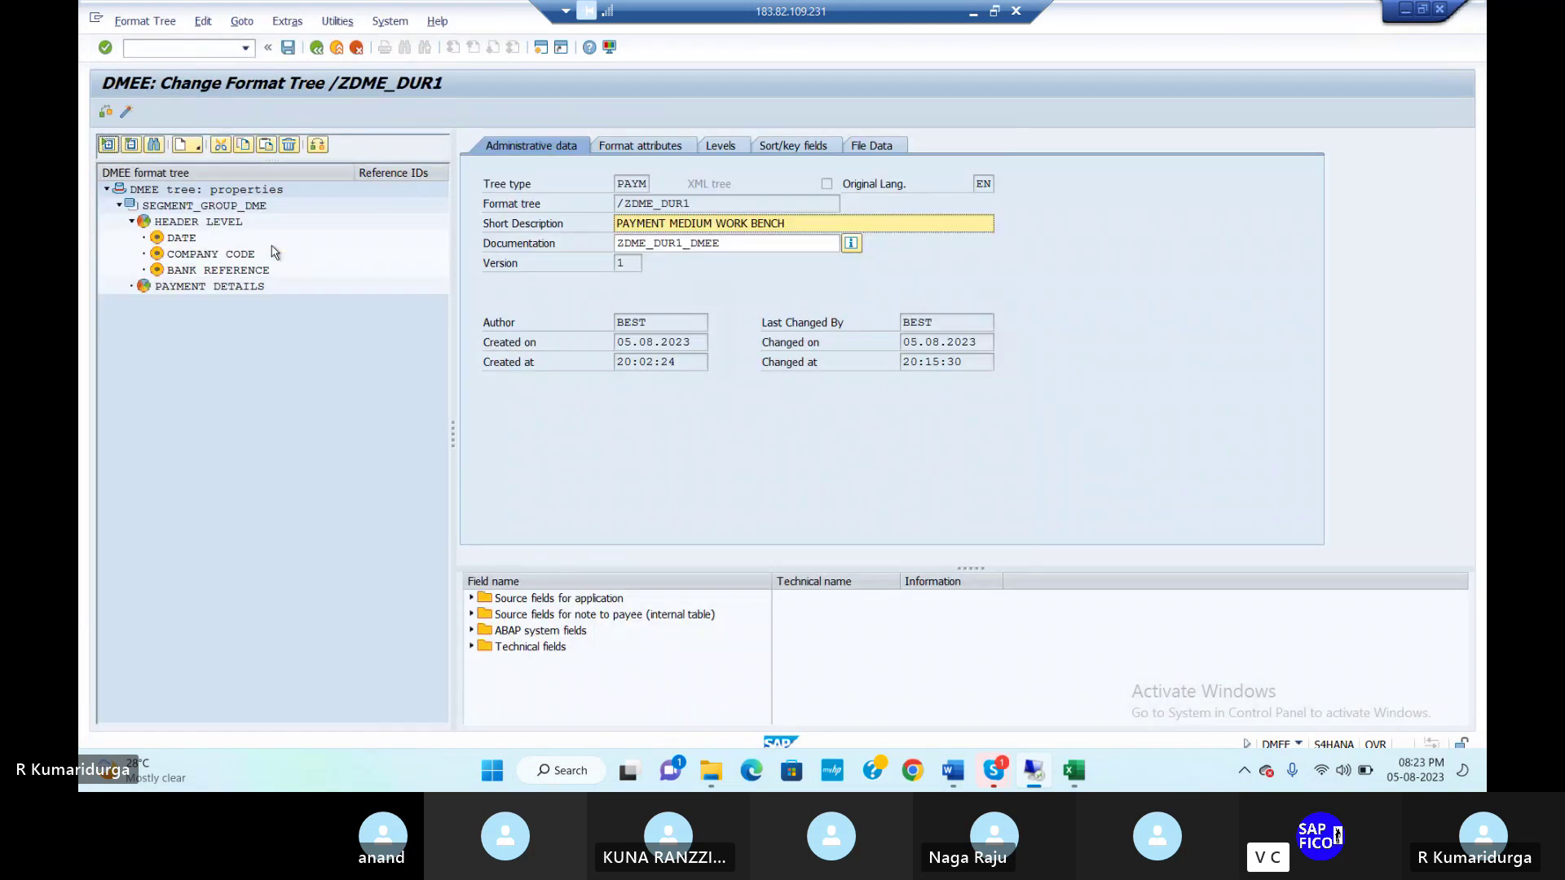